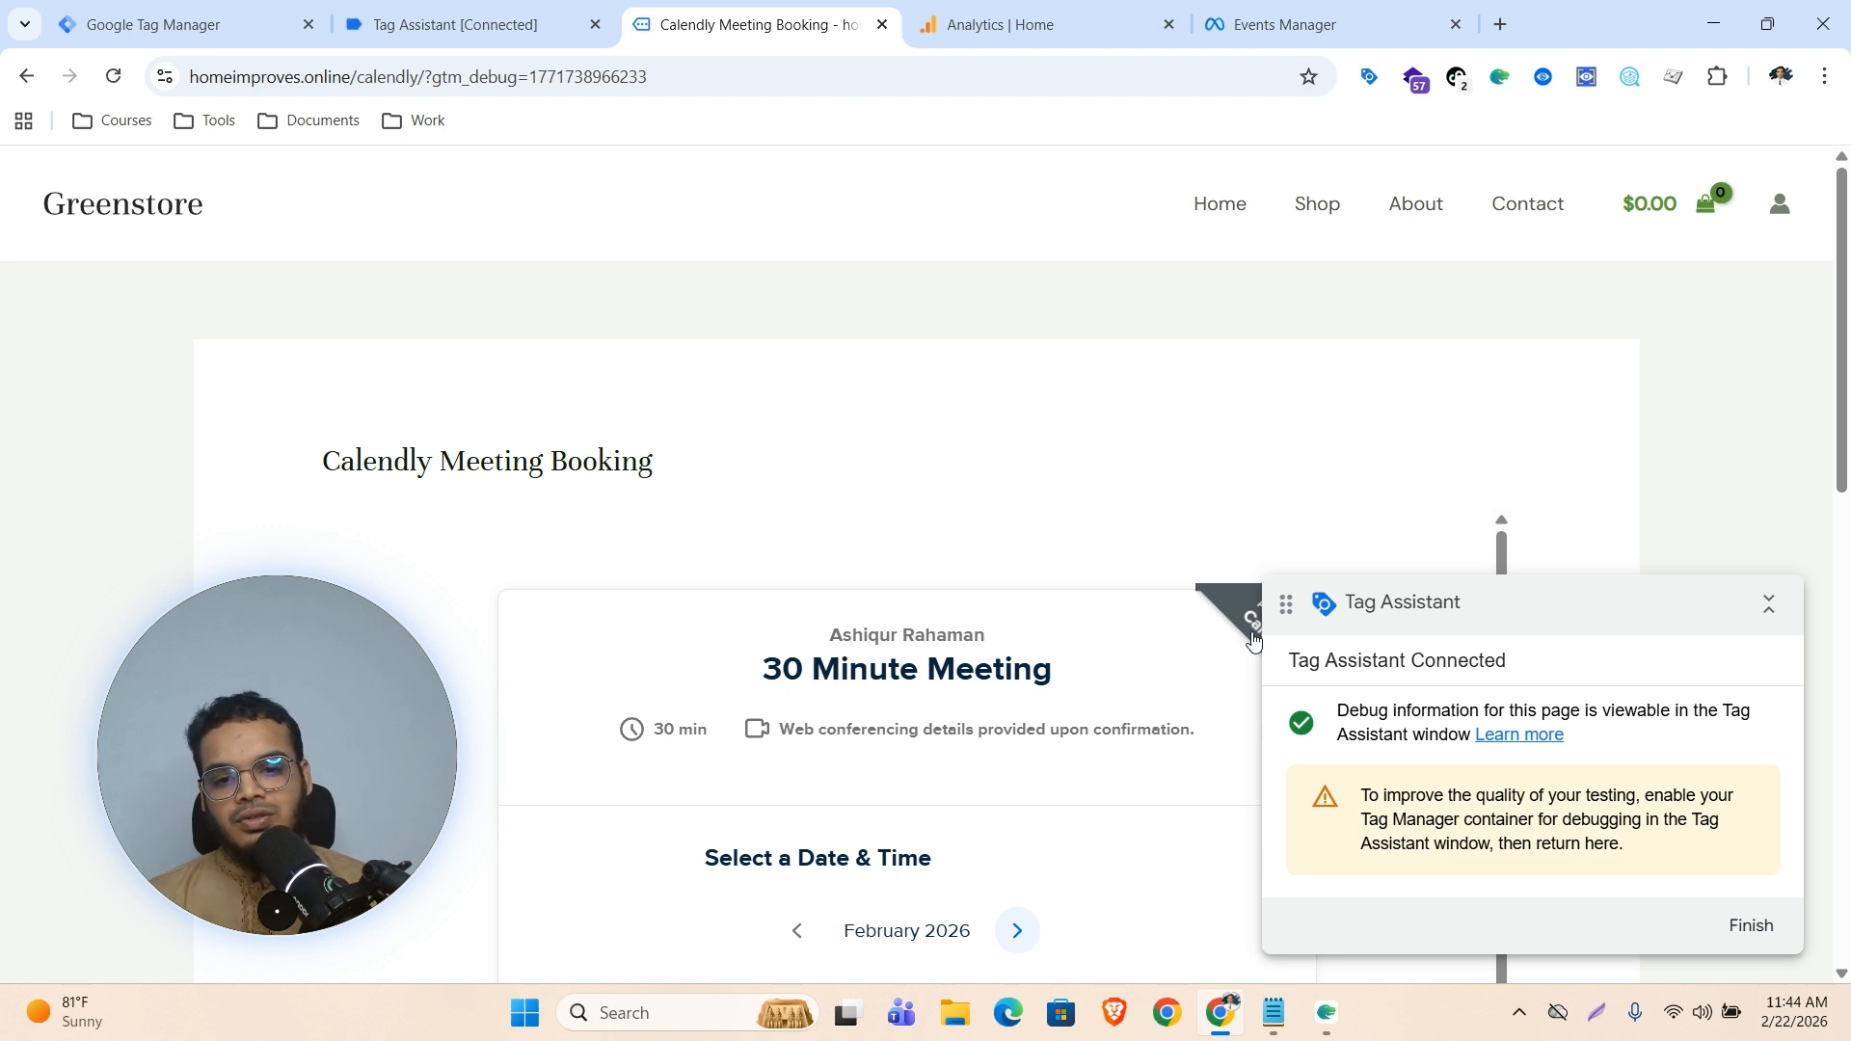
# Pick Saturday, February 28 and the 2:30am time slot on the Calendly booking widget
pyautogui.scroll(-6, 969, 412)
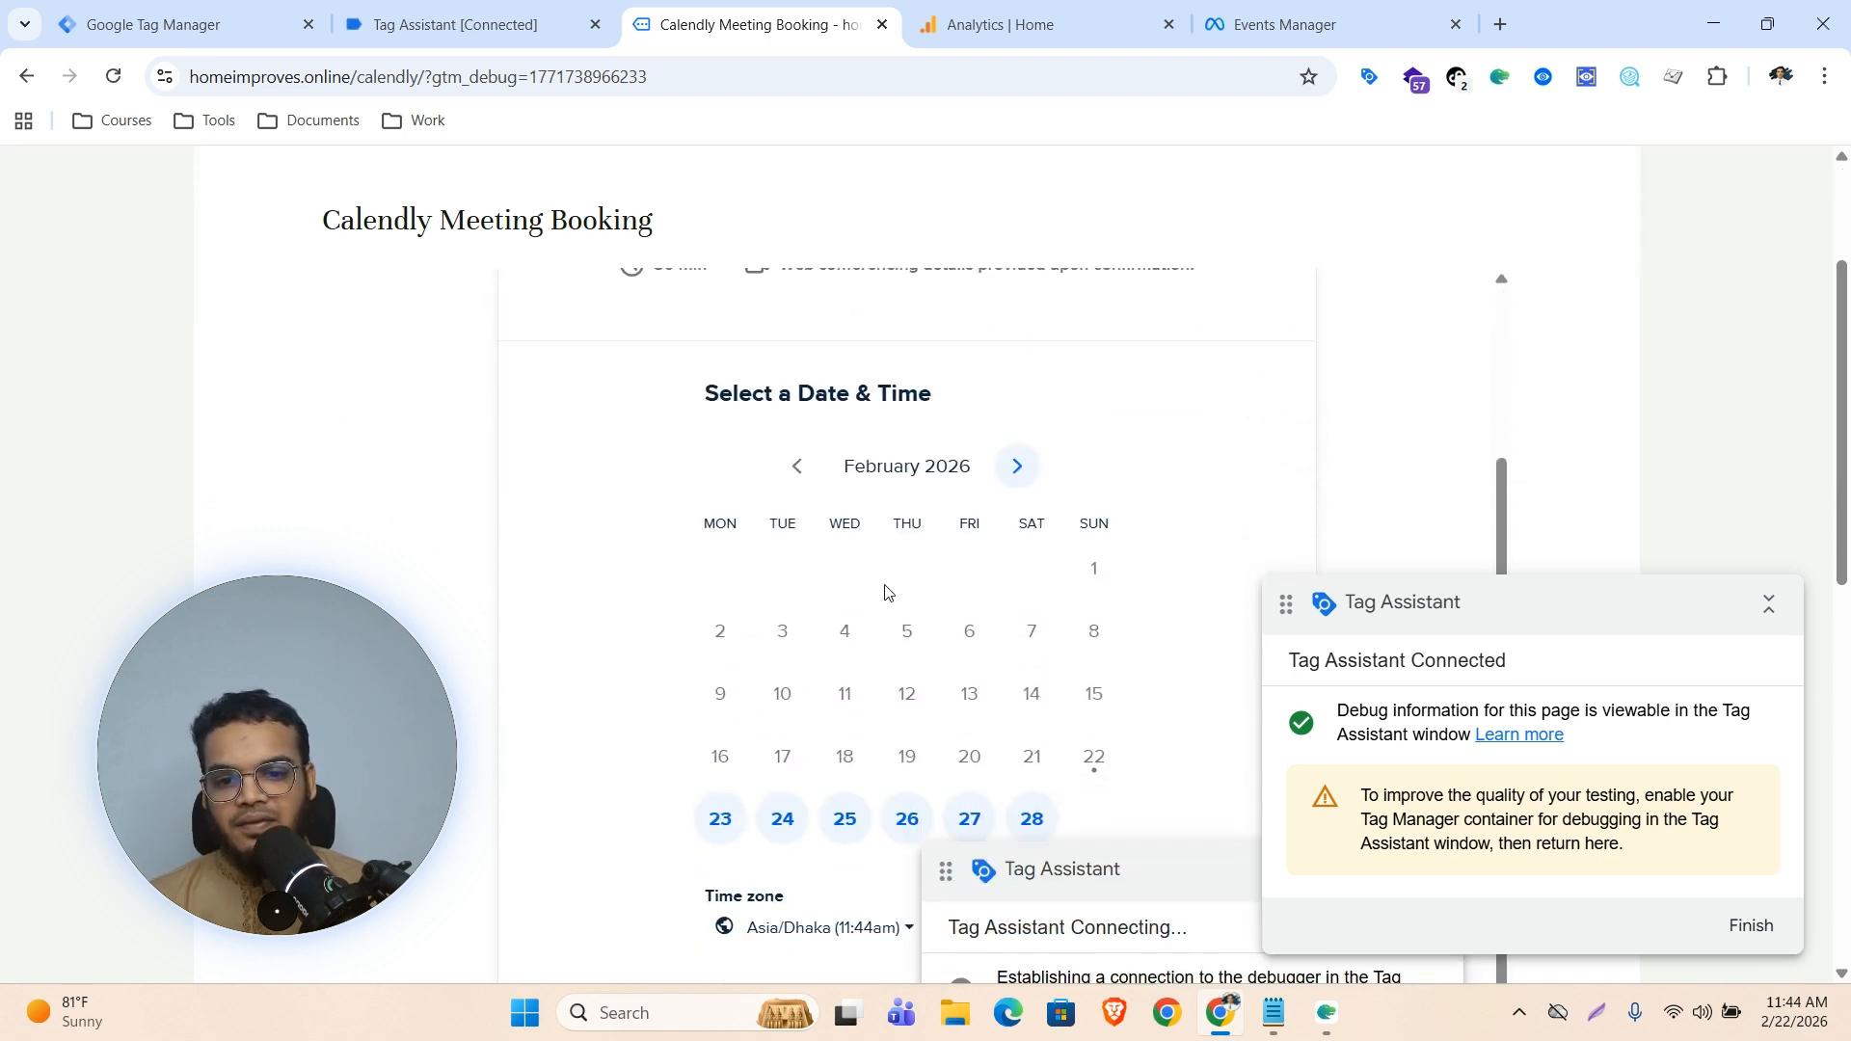
pyautogui.scroll(-1, 1107, 548)
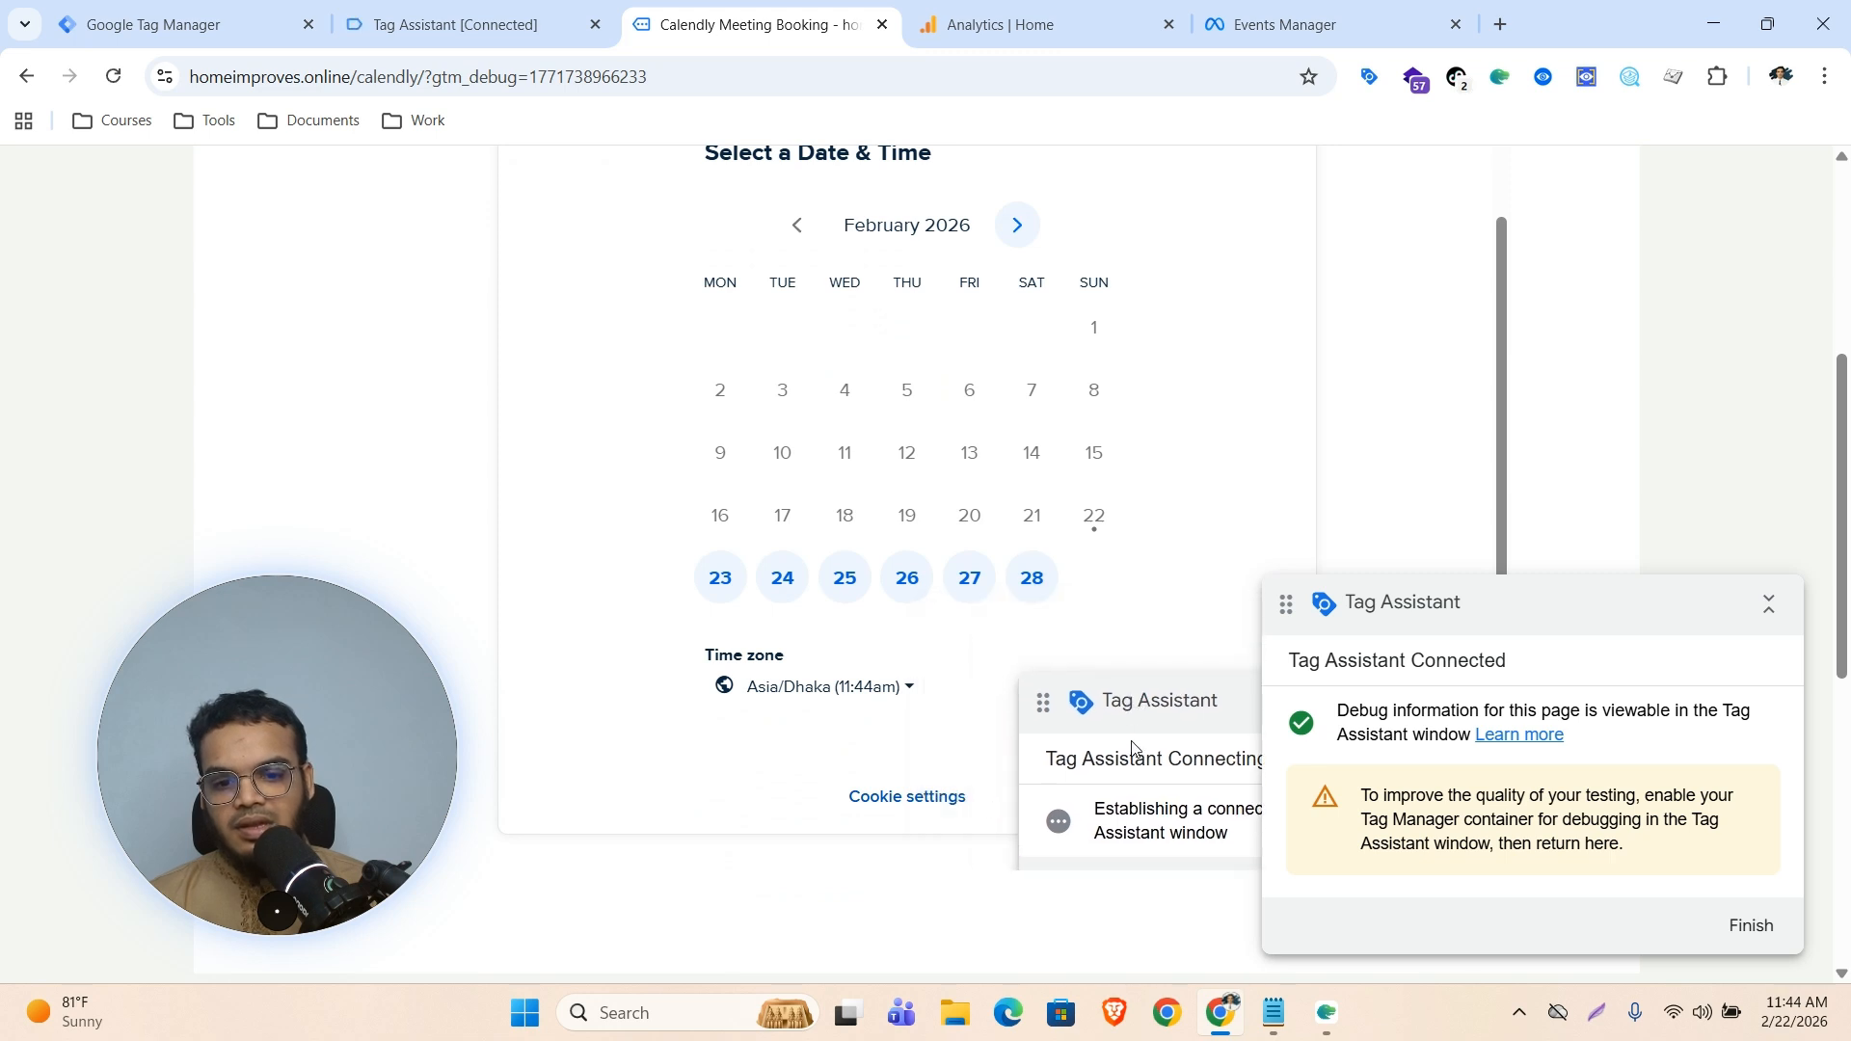
pyautogui.click(1032, 577)
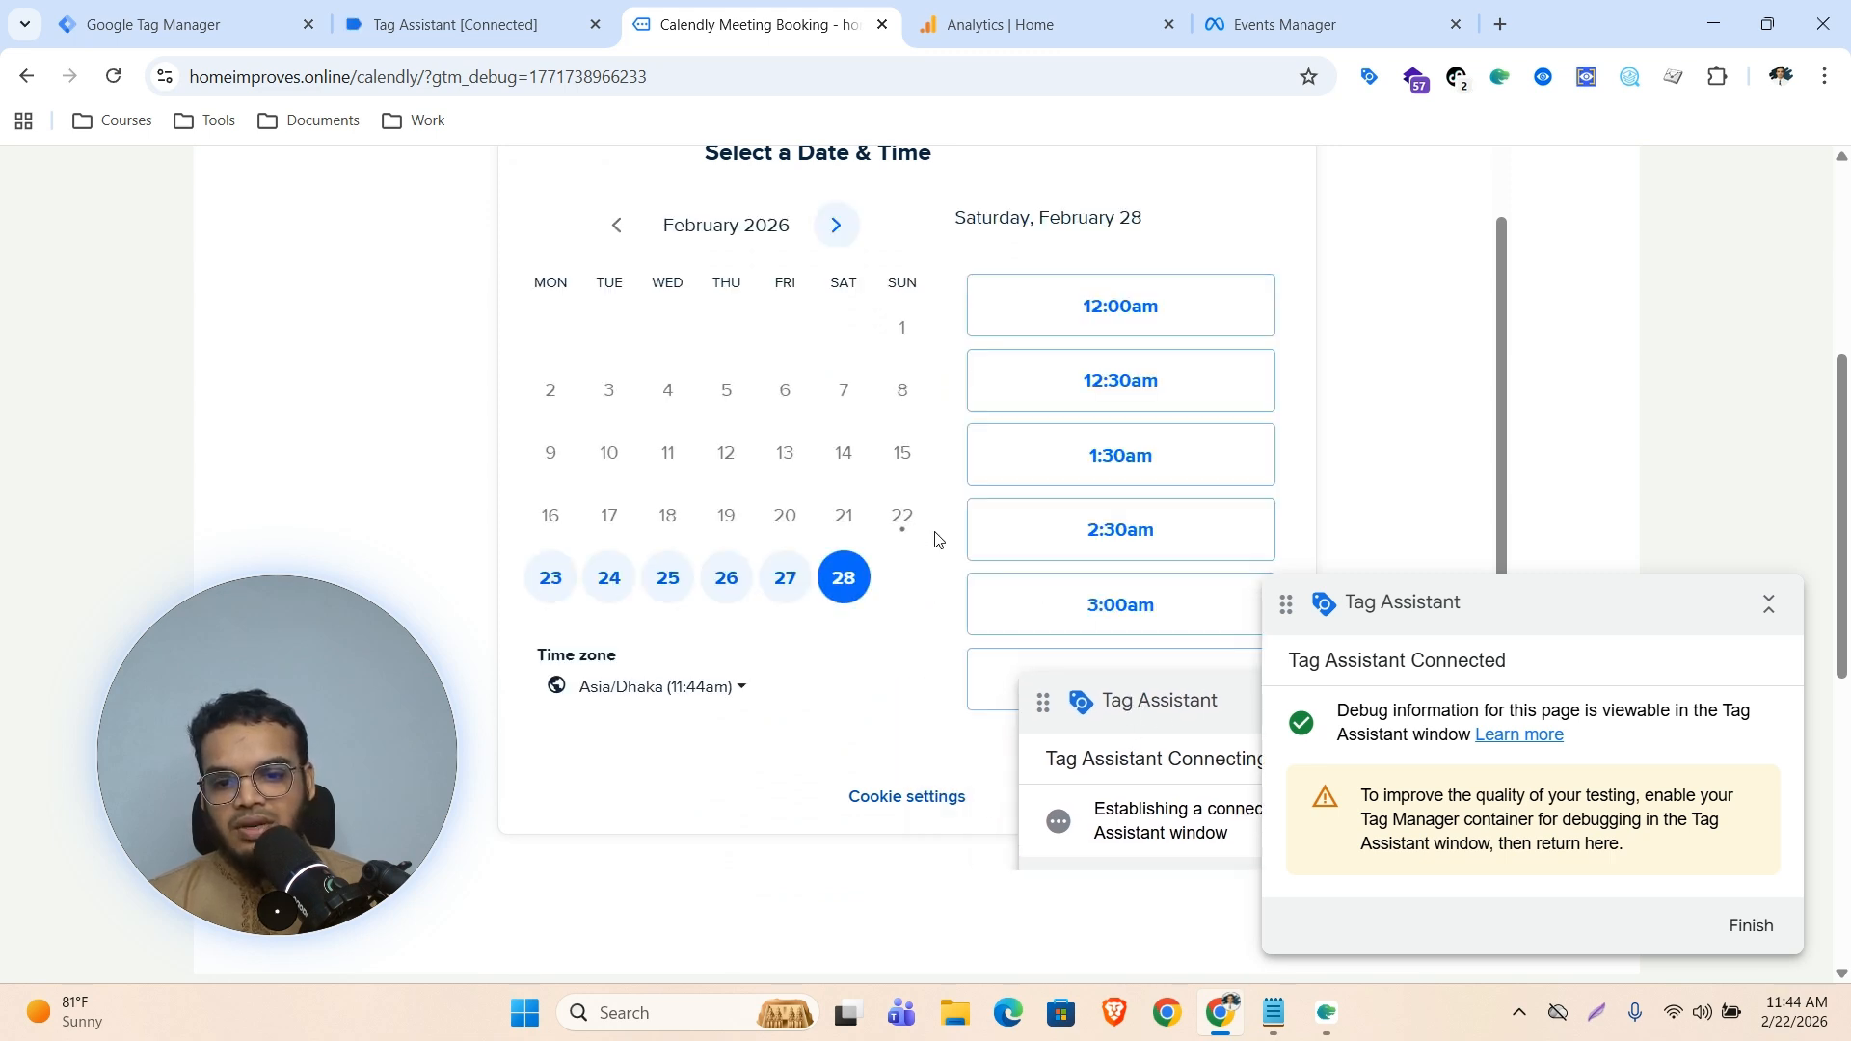
pyautogui.click(1114, 555)
pyautogui.click(1217, 533)
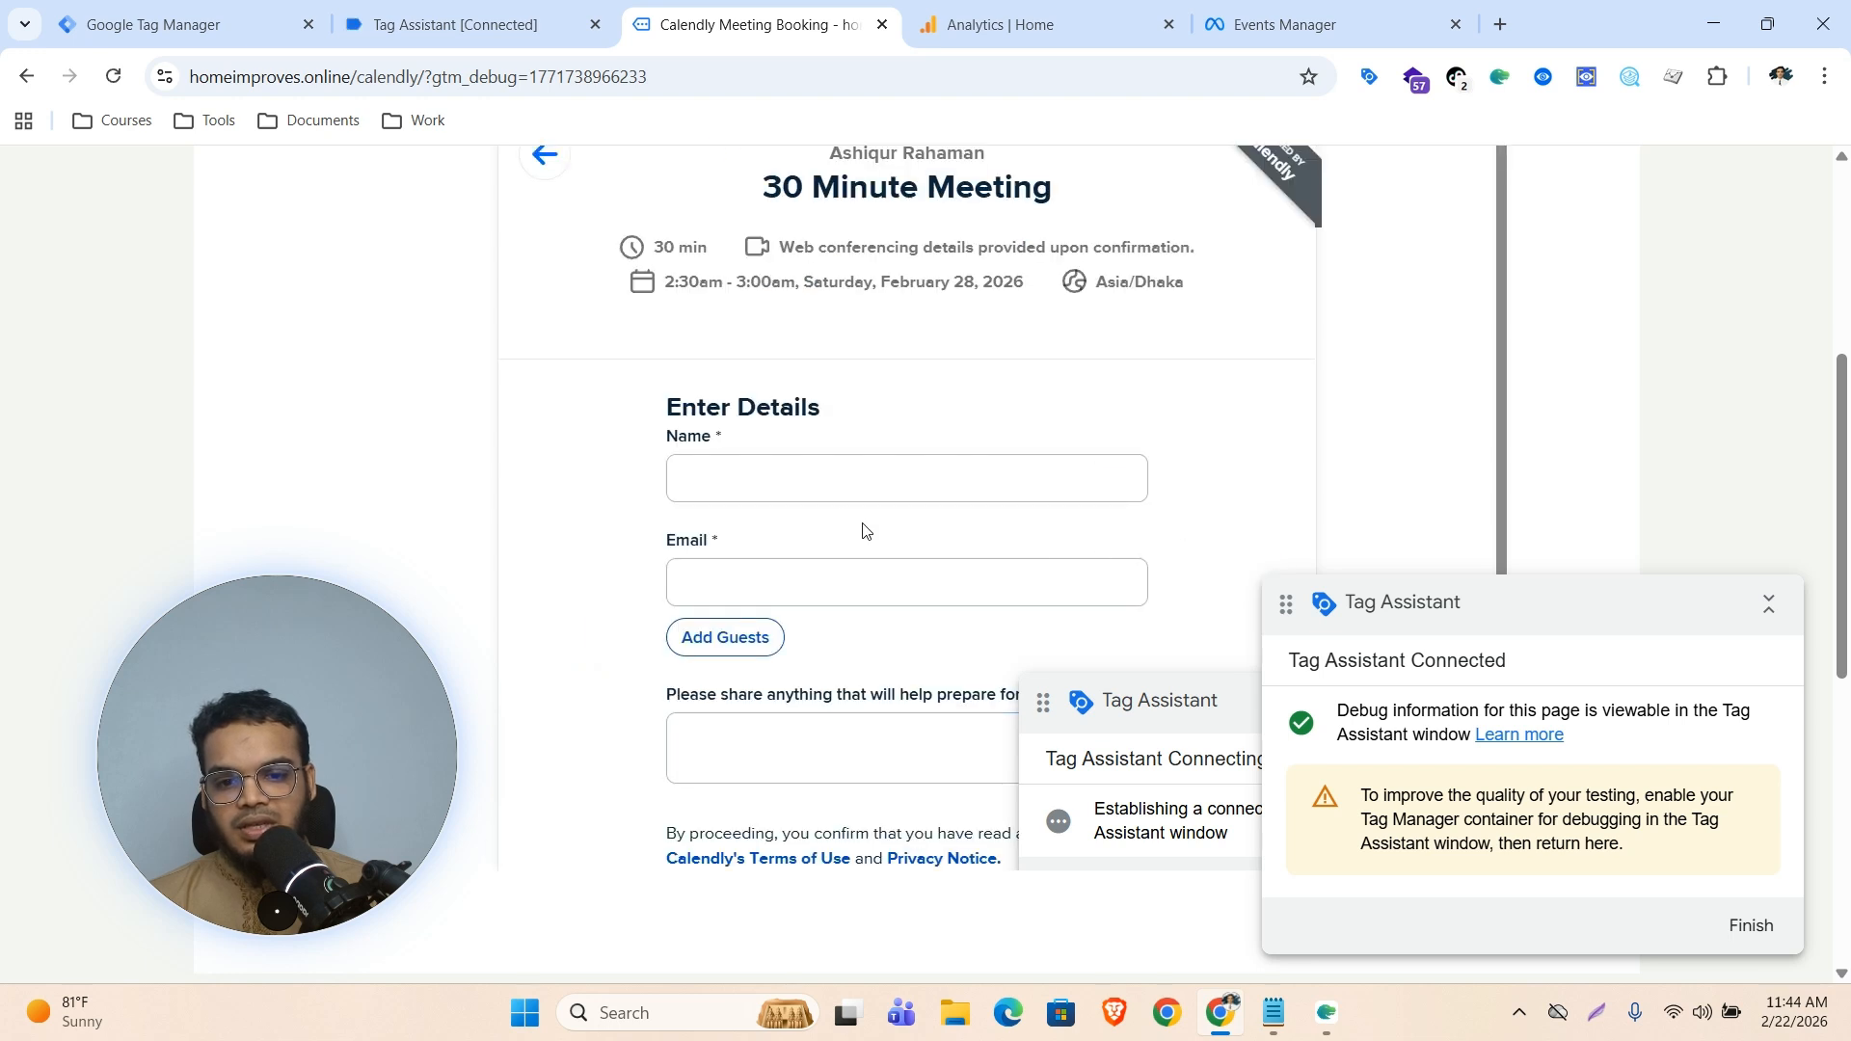
# Fill in the invitee's name and e-mail address and schedule the 30 minute meeting
pyautogui.click(780, 479)
pyautogui.click(906, 552)
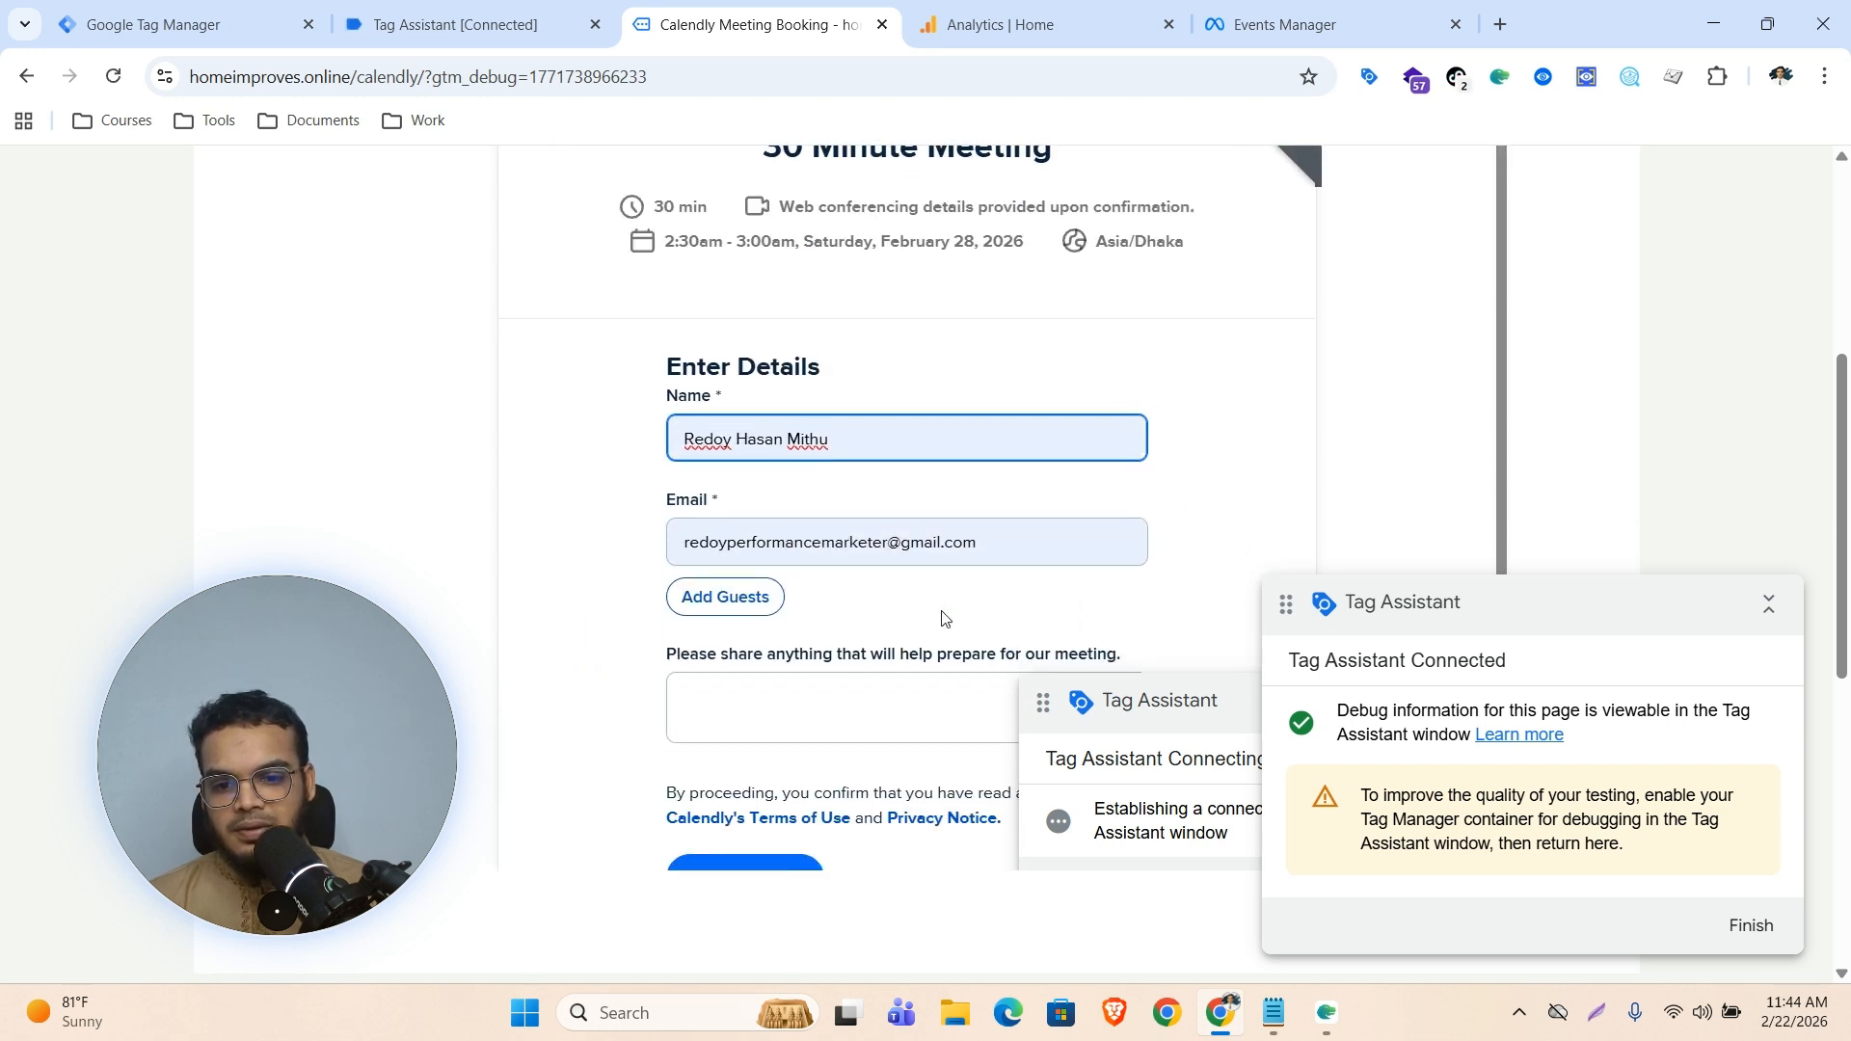
pyautogui.scroll(-2, 757, 797)
pyautogui.click(747, 713)
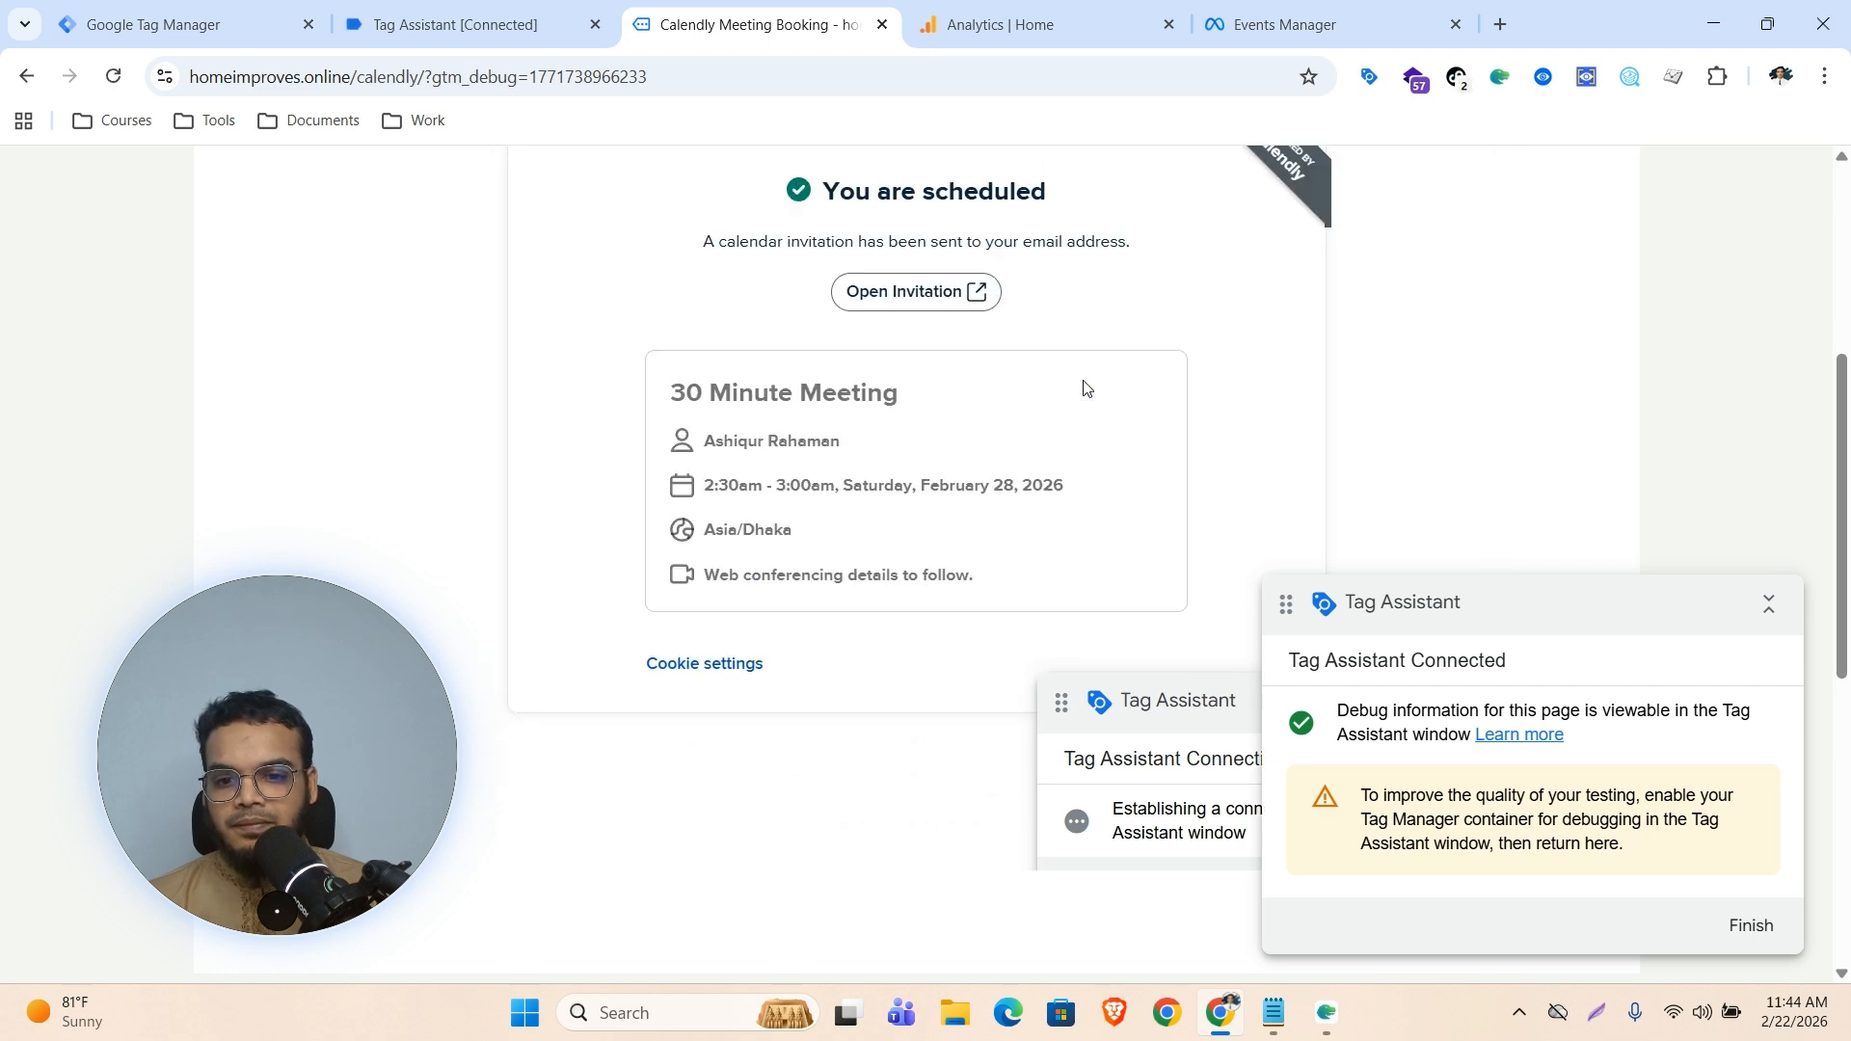
# Examine the Tag Assistant summary for events recorded during the booking
pyautogui.moveTo(254, 708); pyautogui.dragTo(1499, 325)
pyautogui.click(436, 23)
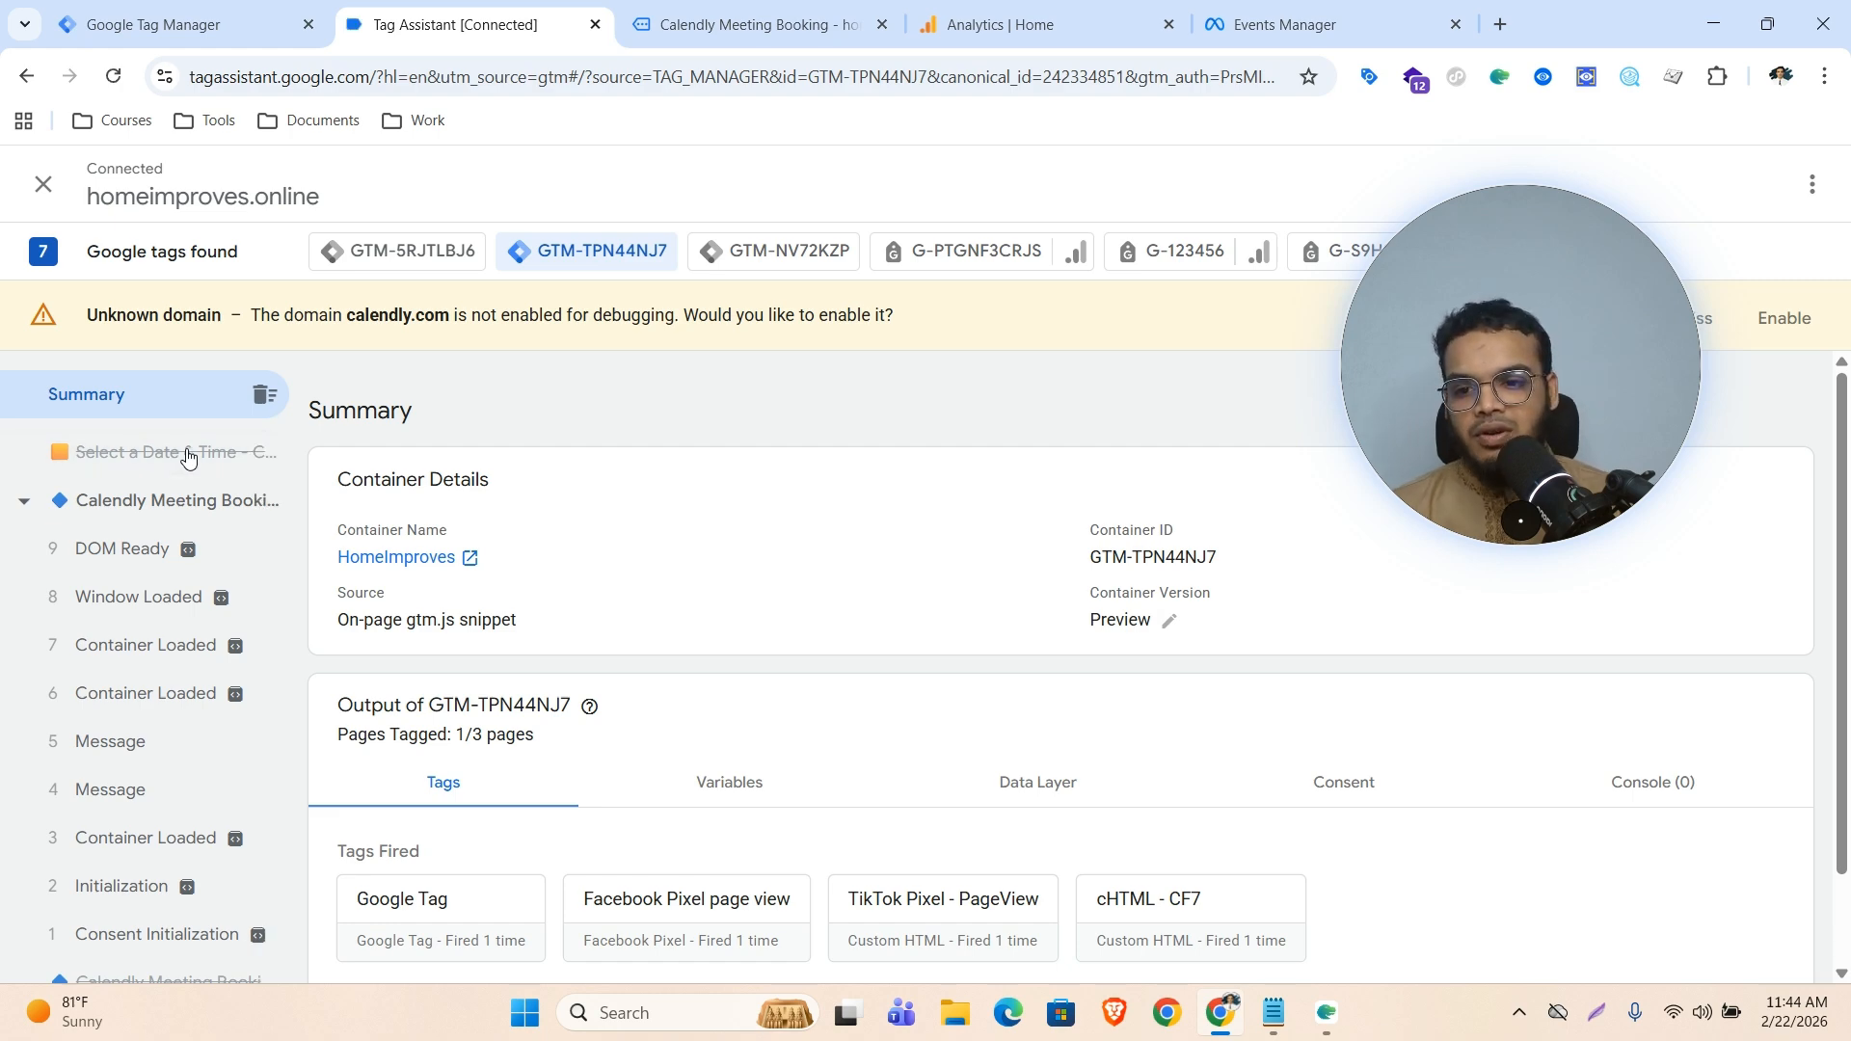
pyautogui.click(760, 21)
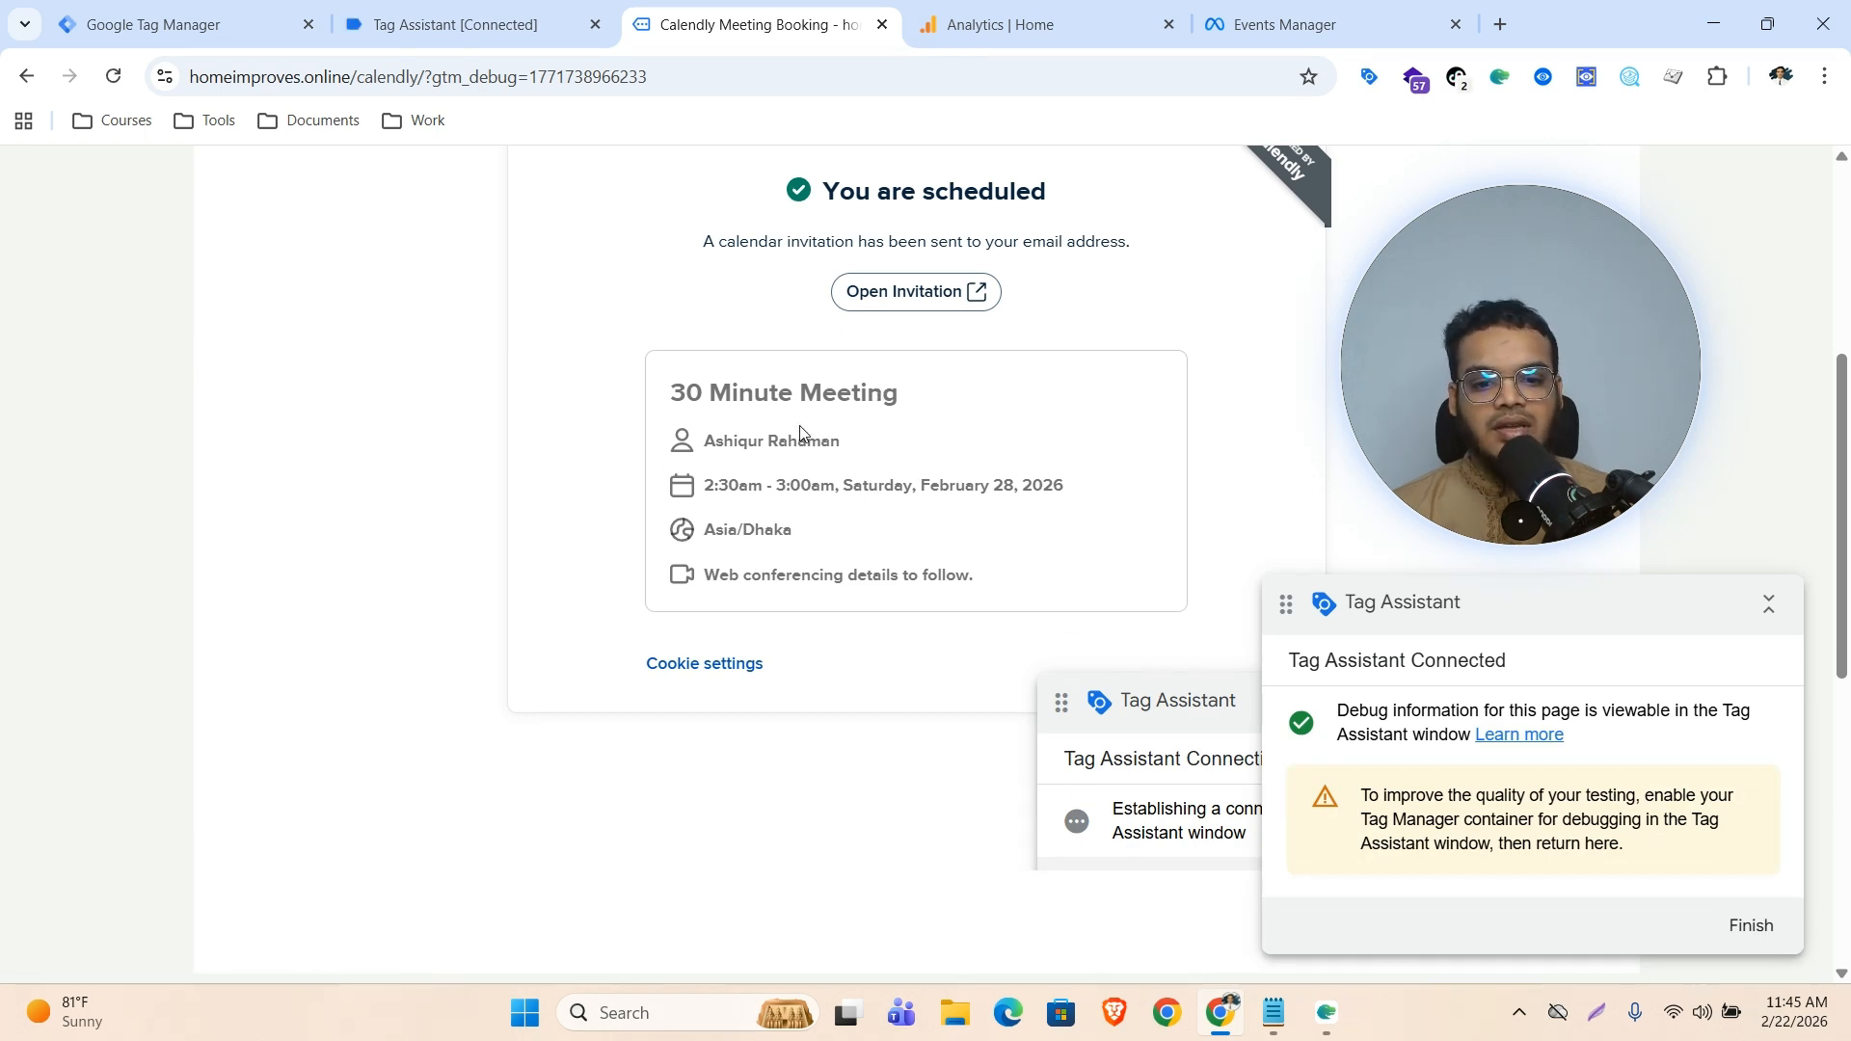
pyautogui.click(416, 21)
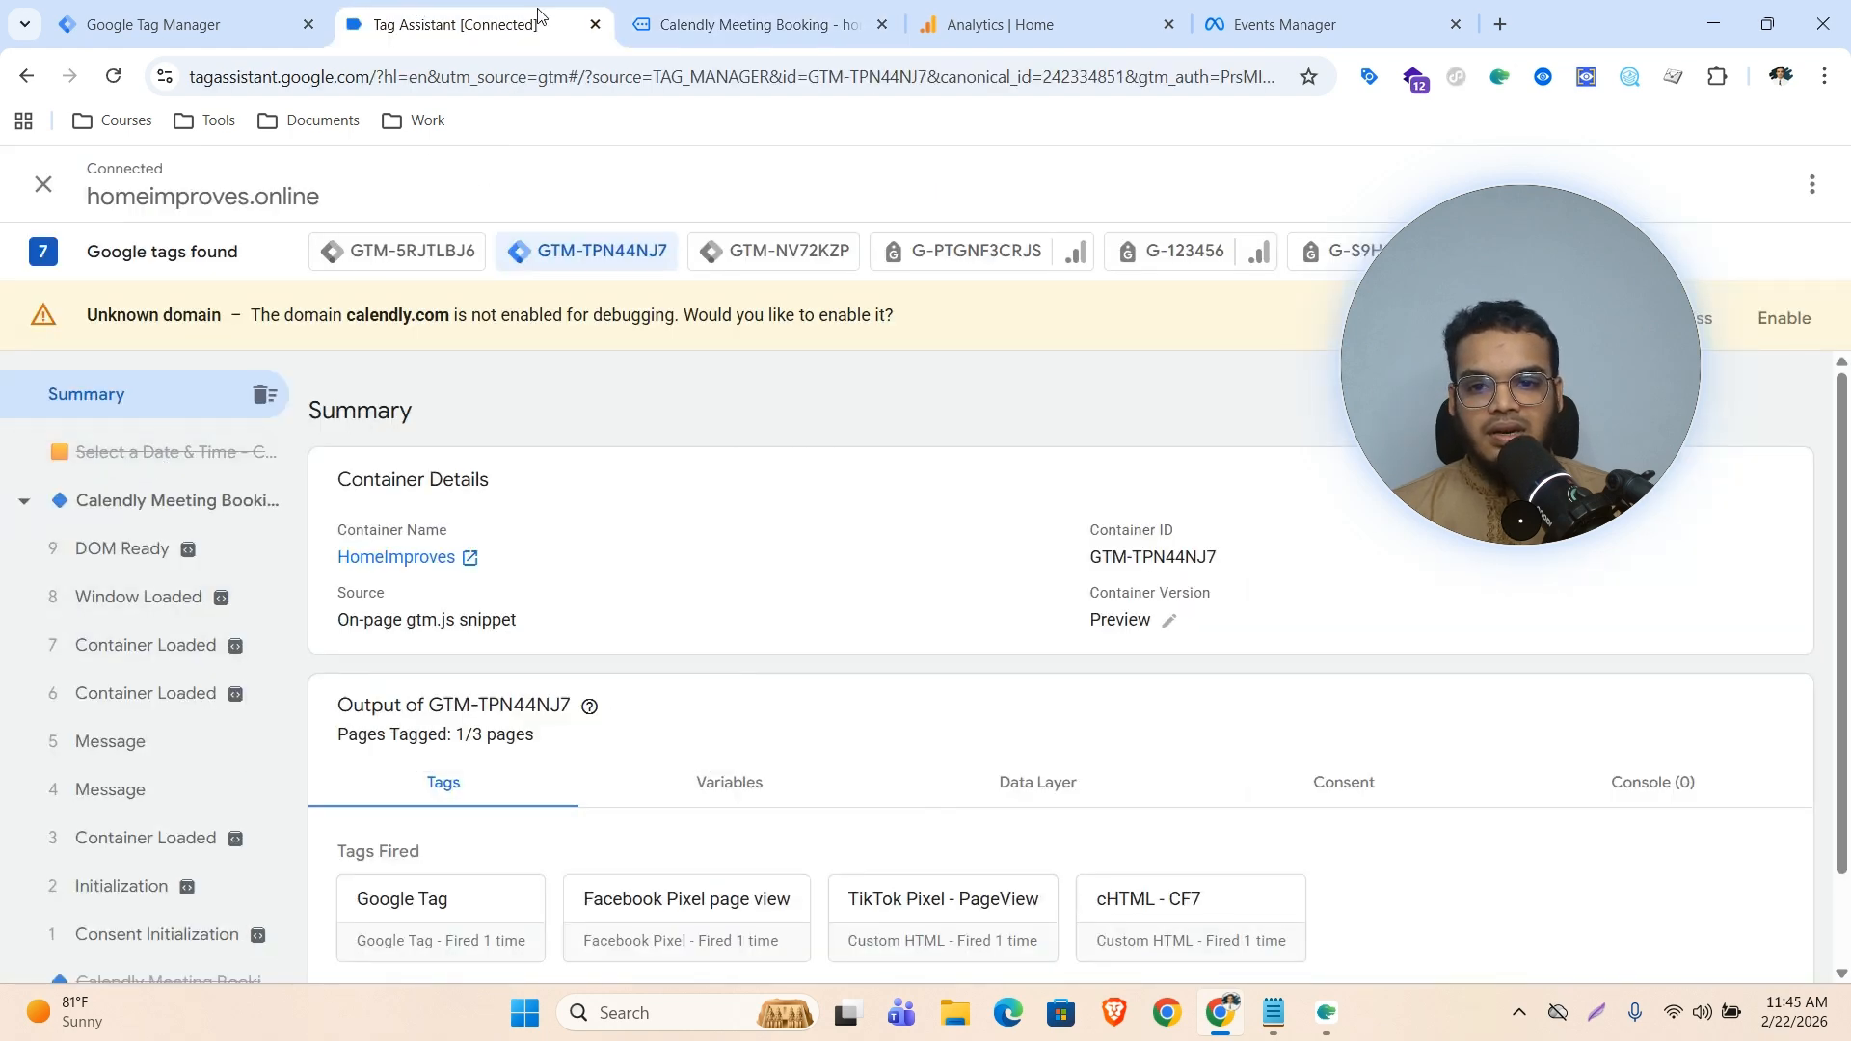
pyautogui.click(759, 21)
pyautogui.moveTo(1161, 709); pyautogui.dragTo(767, 585)
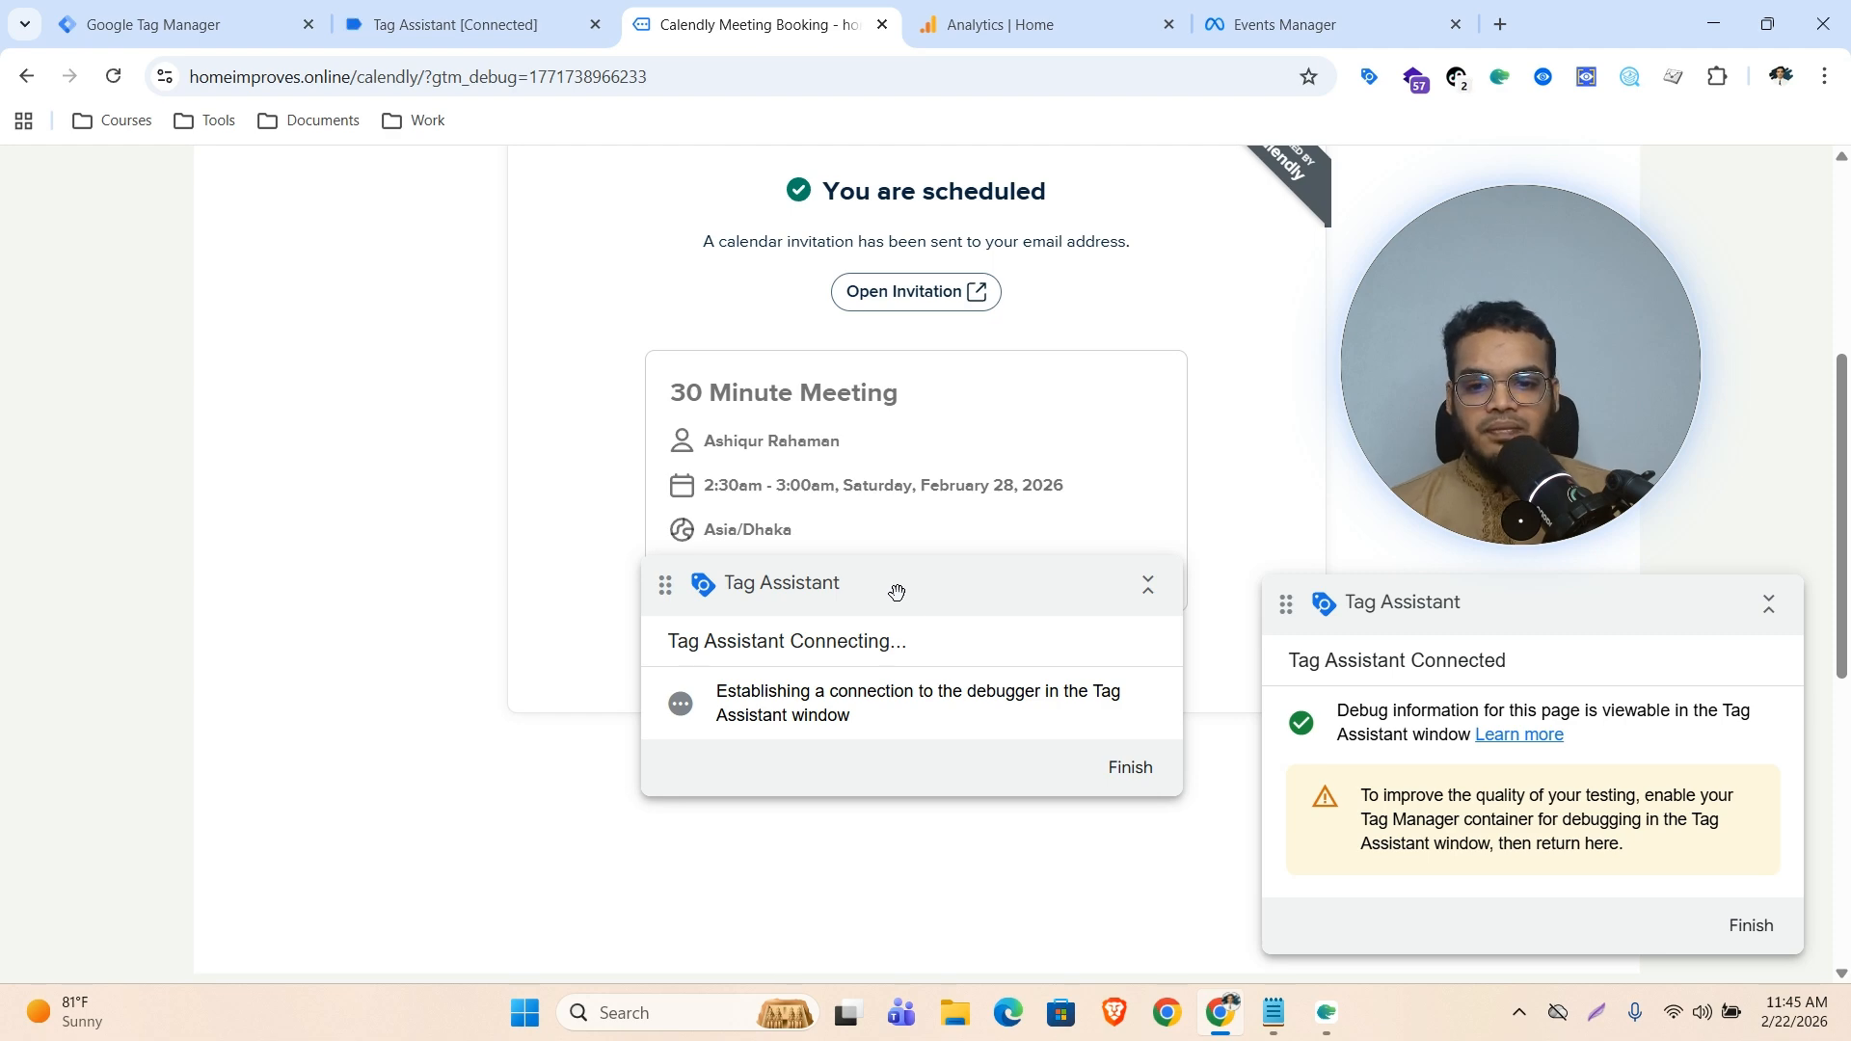
# Create a new tag in Tag Manager with the Custom HTML tag type
pyautogui.click(149, 11)
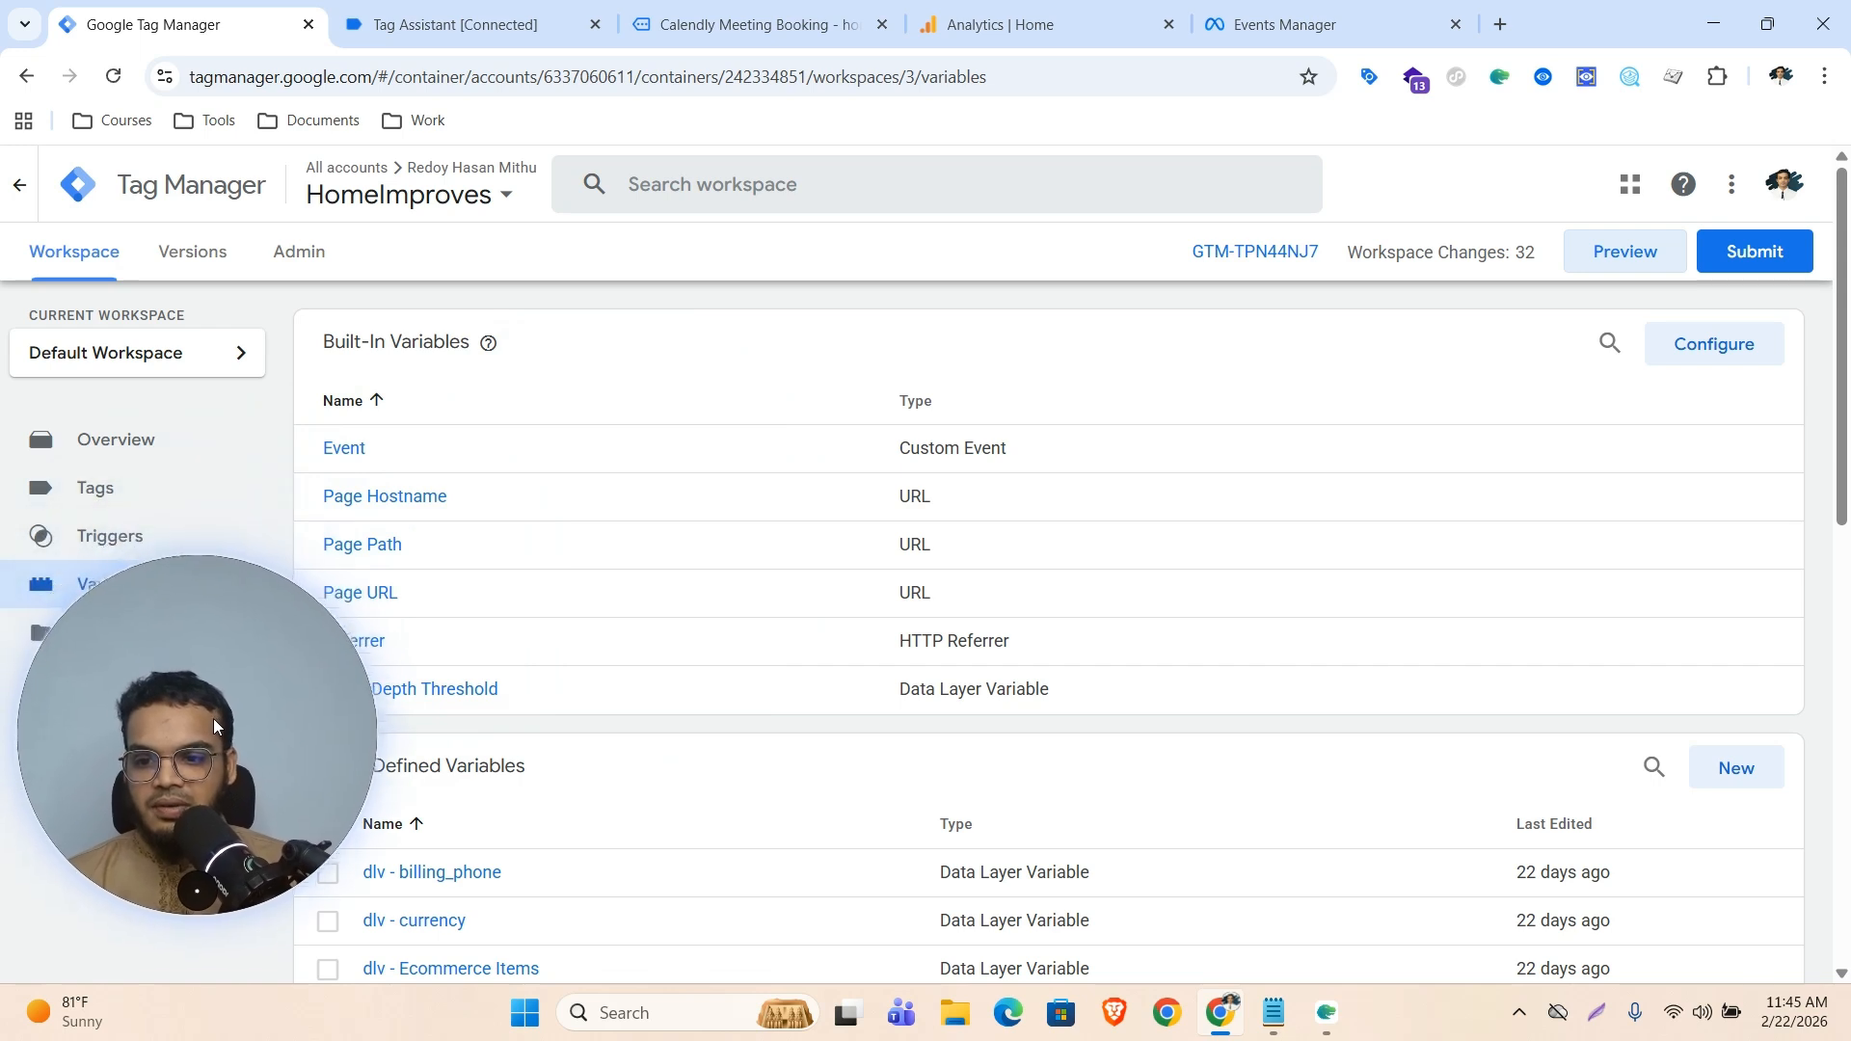
pyautogui.click(129, 496)
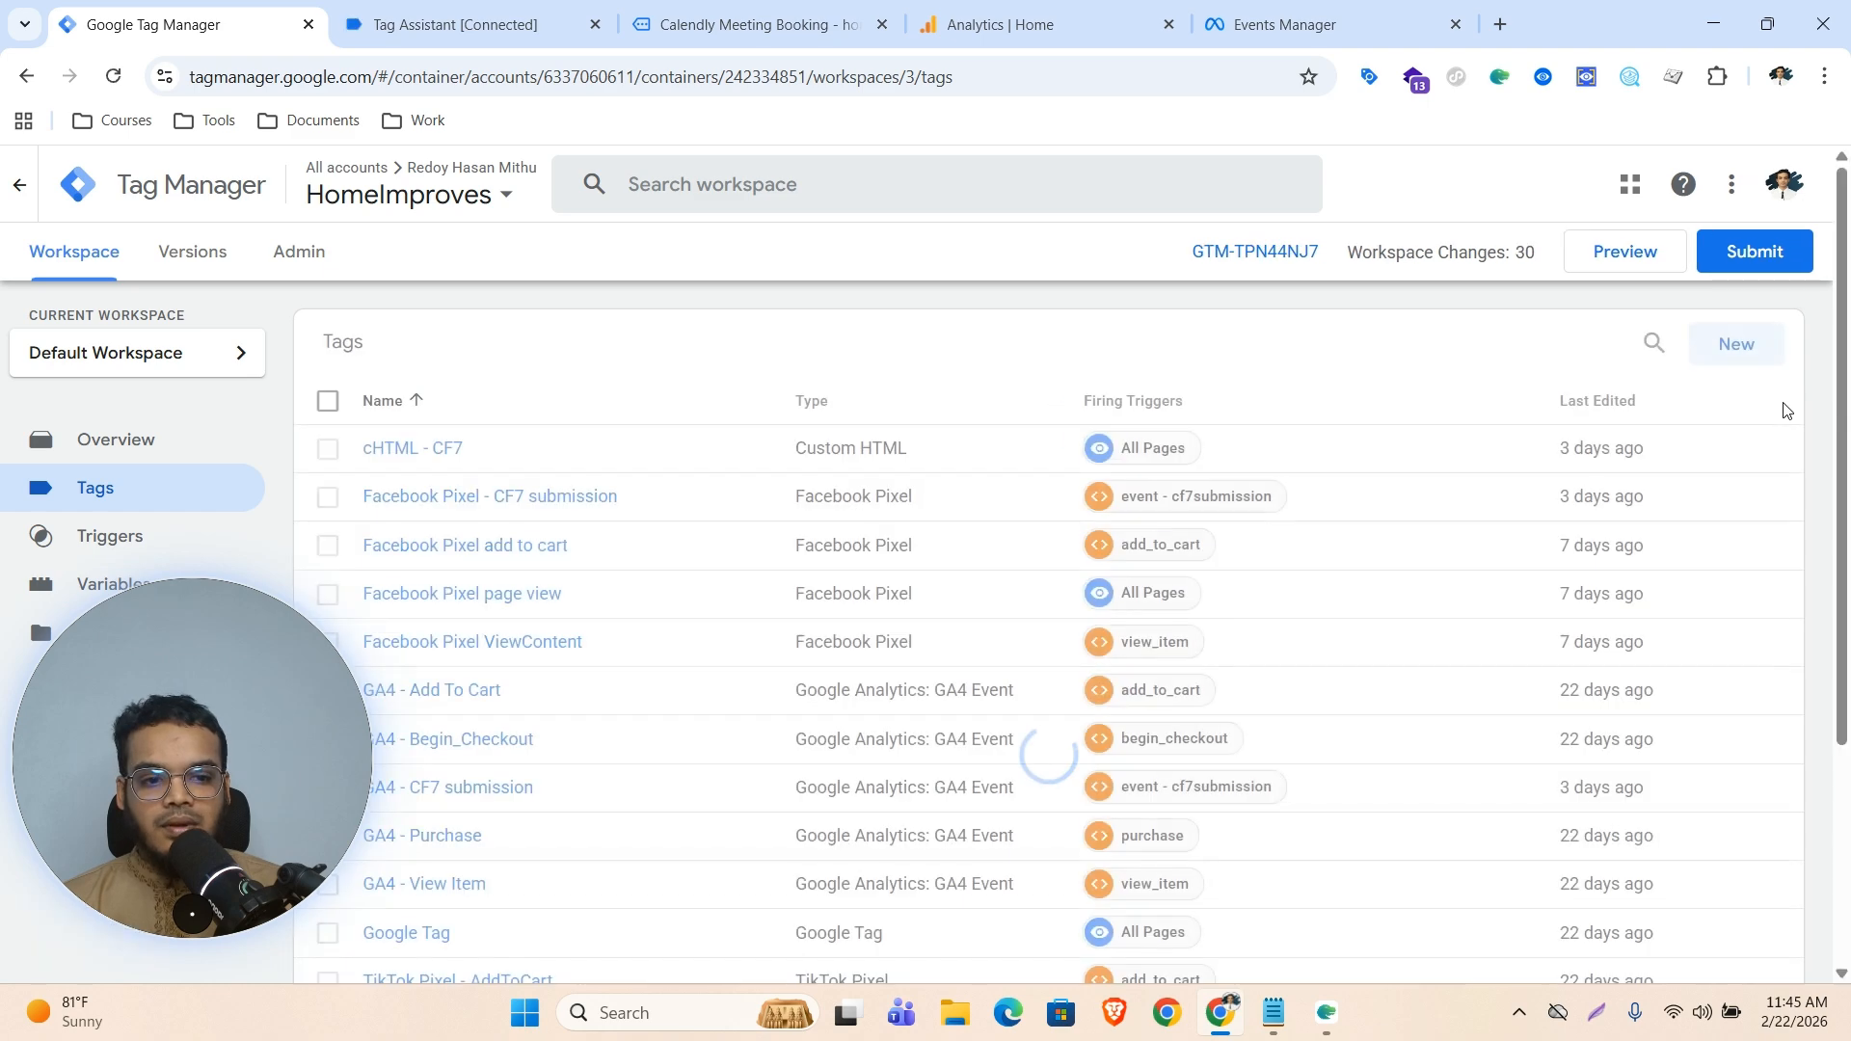
pyautogui.click(1755, 345)
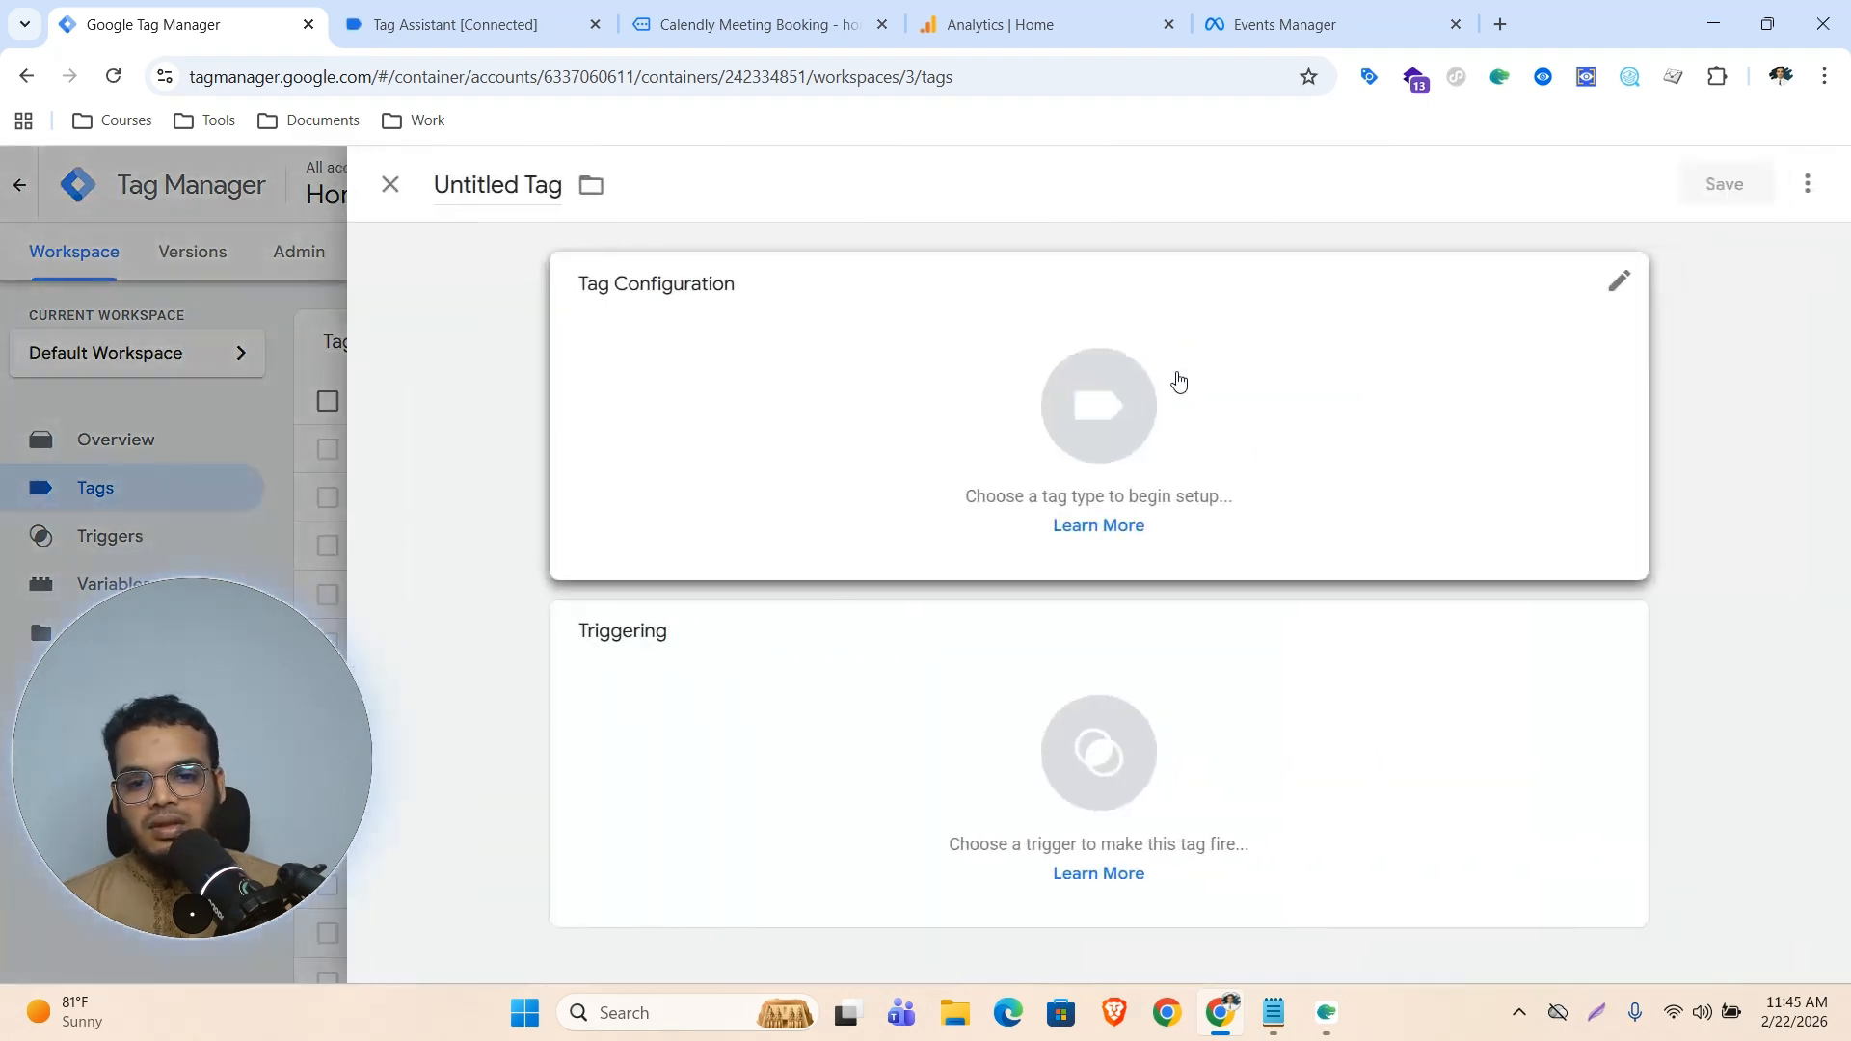
pyautogui.click(1137, 402)
pyautogui.scroll(-1, 1212, 771)
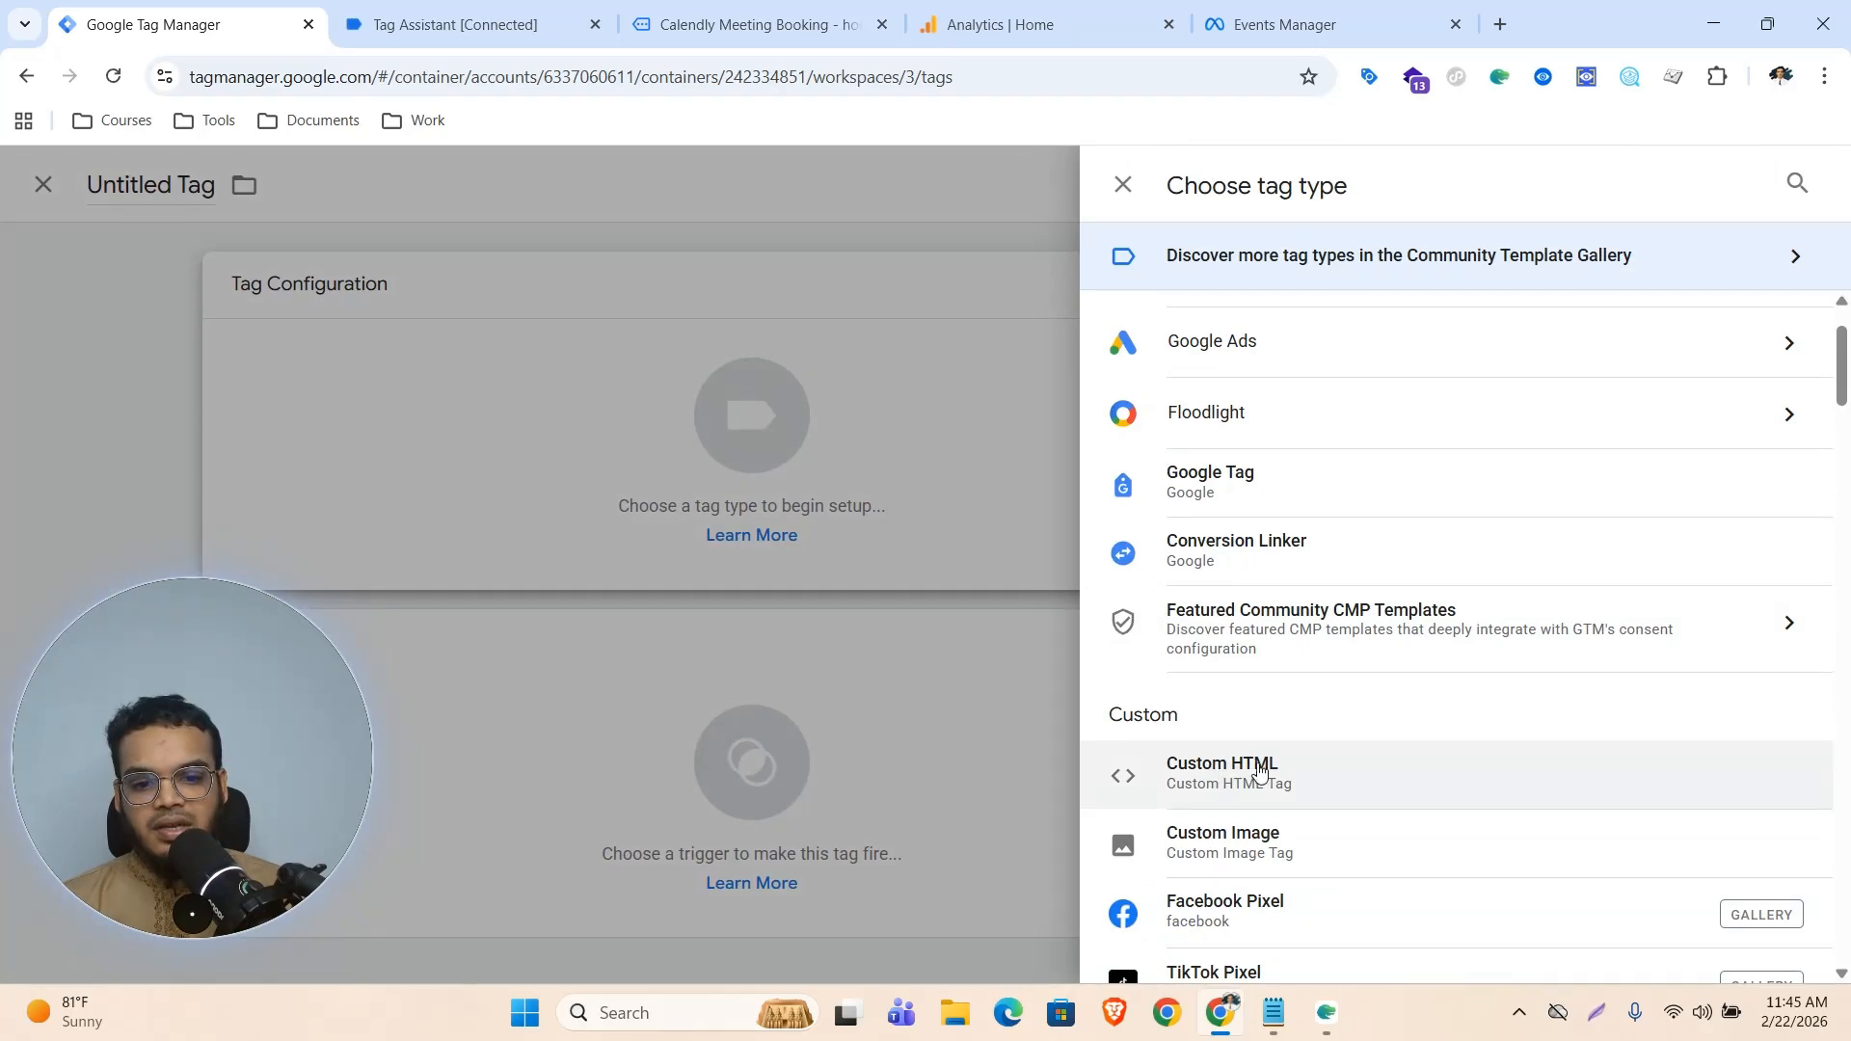
pyautogui.click(1218, 768)
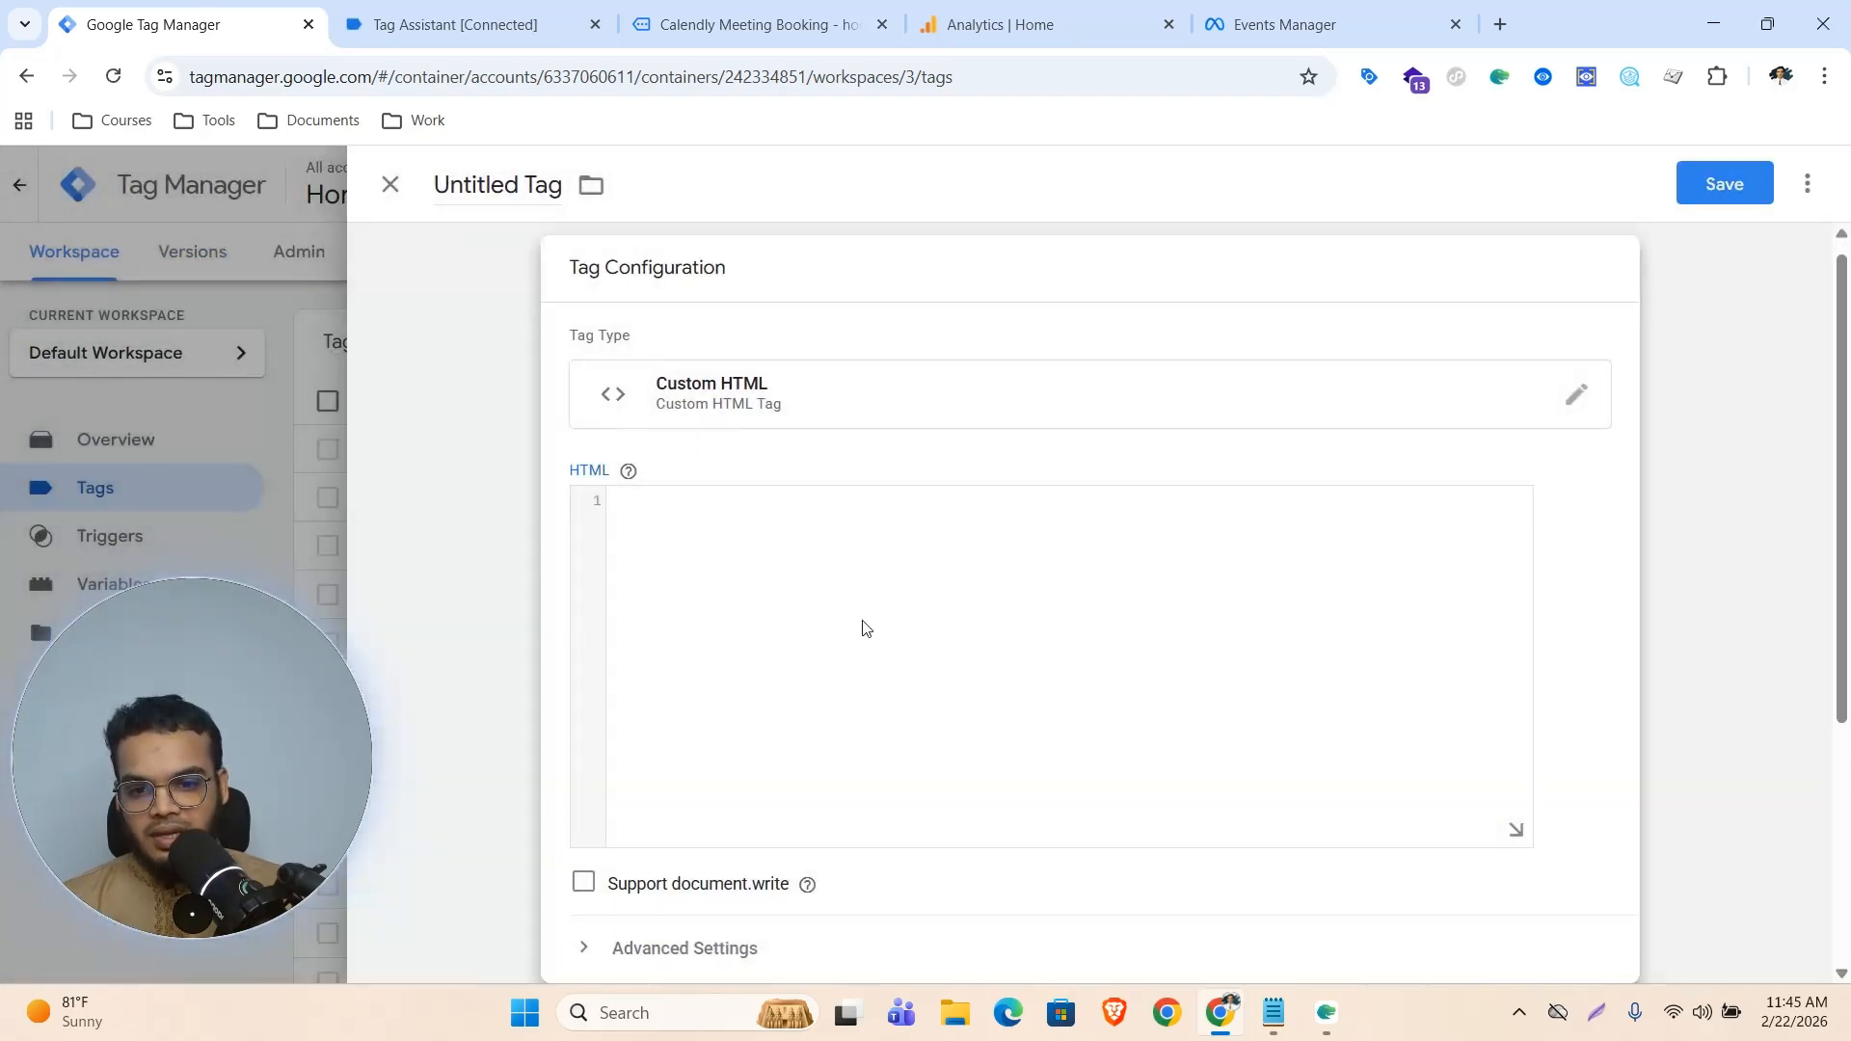
# Copy the Calendly form tracking script from Notepad and paste it into the tag's HTML field
pyautogui.click(1273, 1014)
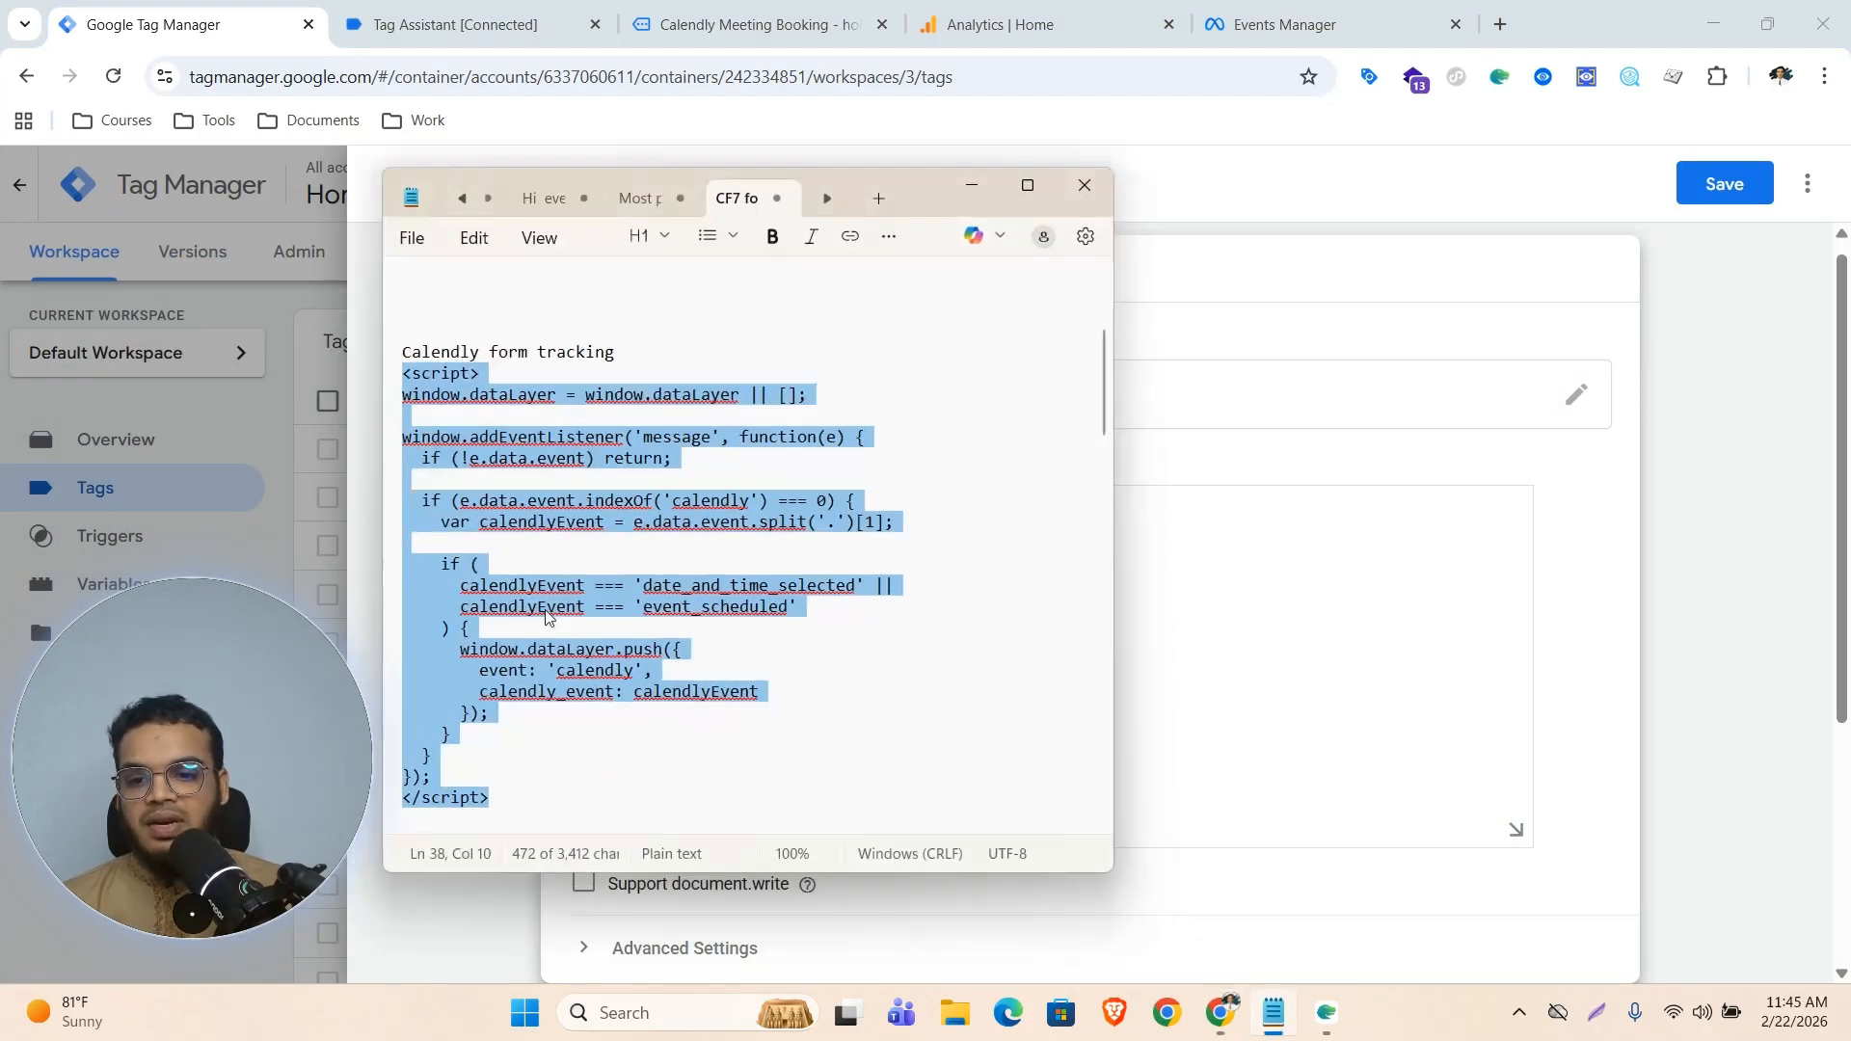
pyautogui.rightClick(569, 516)
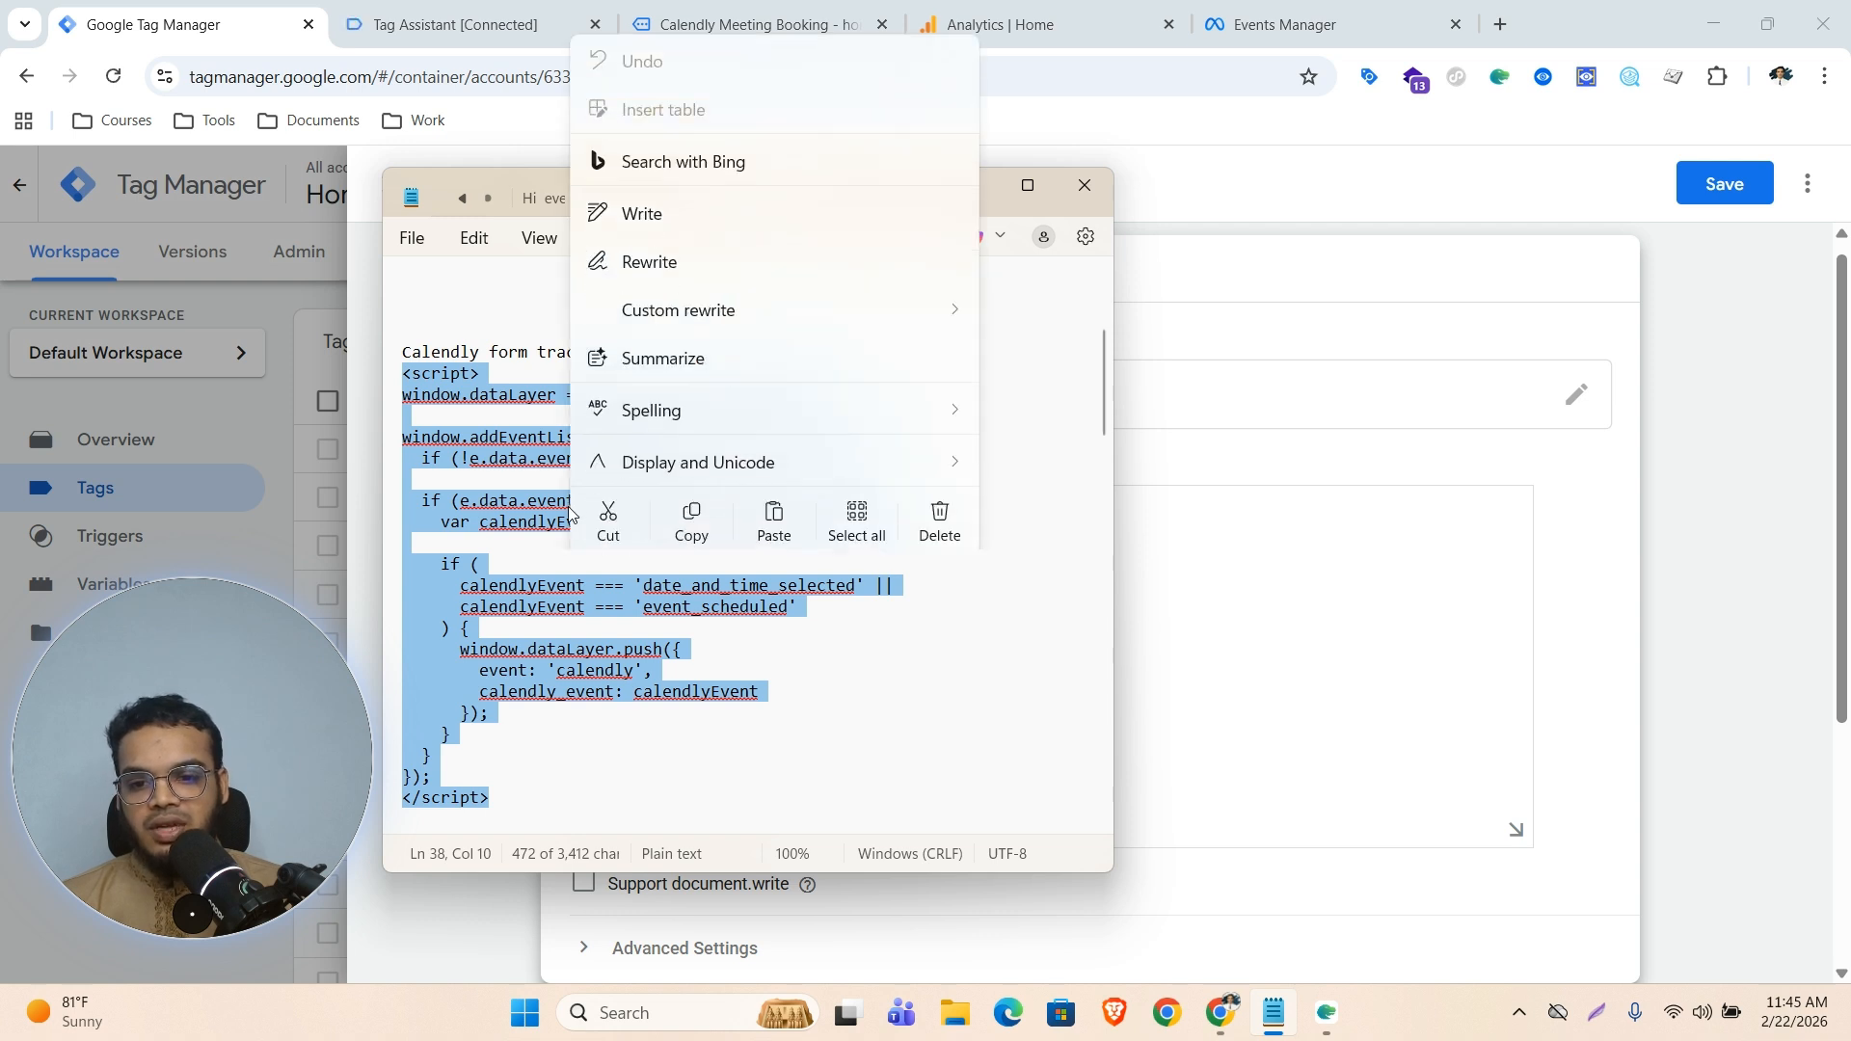
pyautogui.click(695, 502)
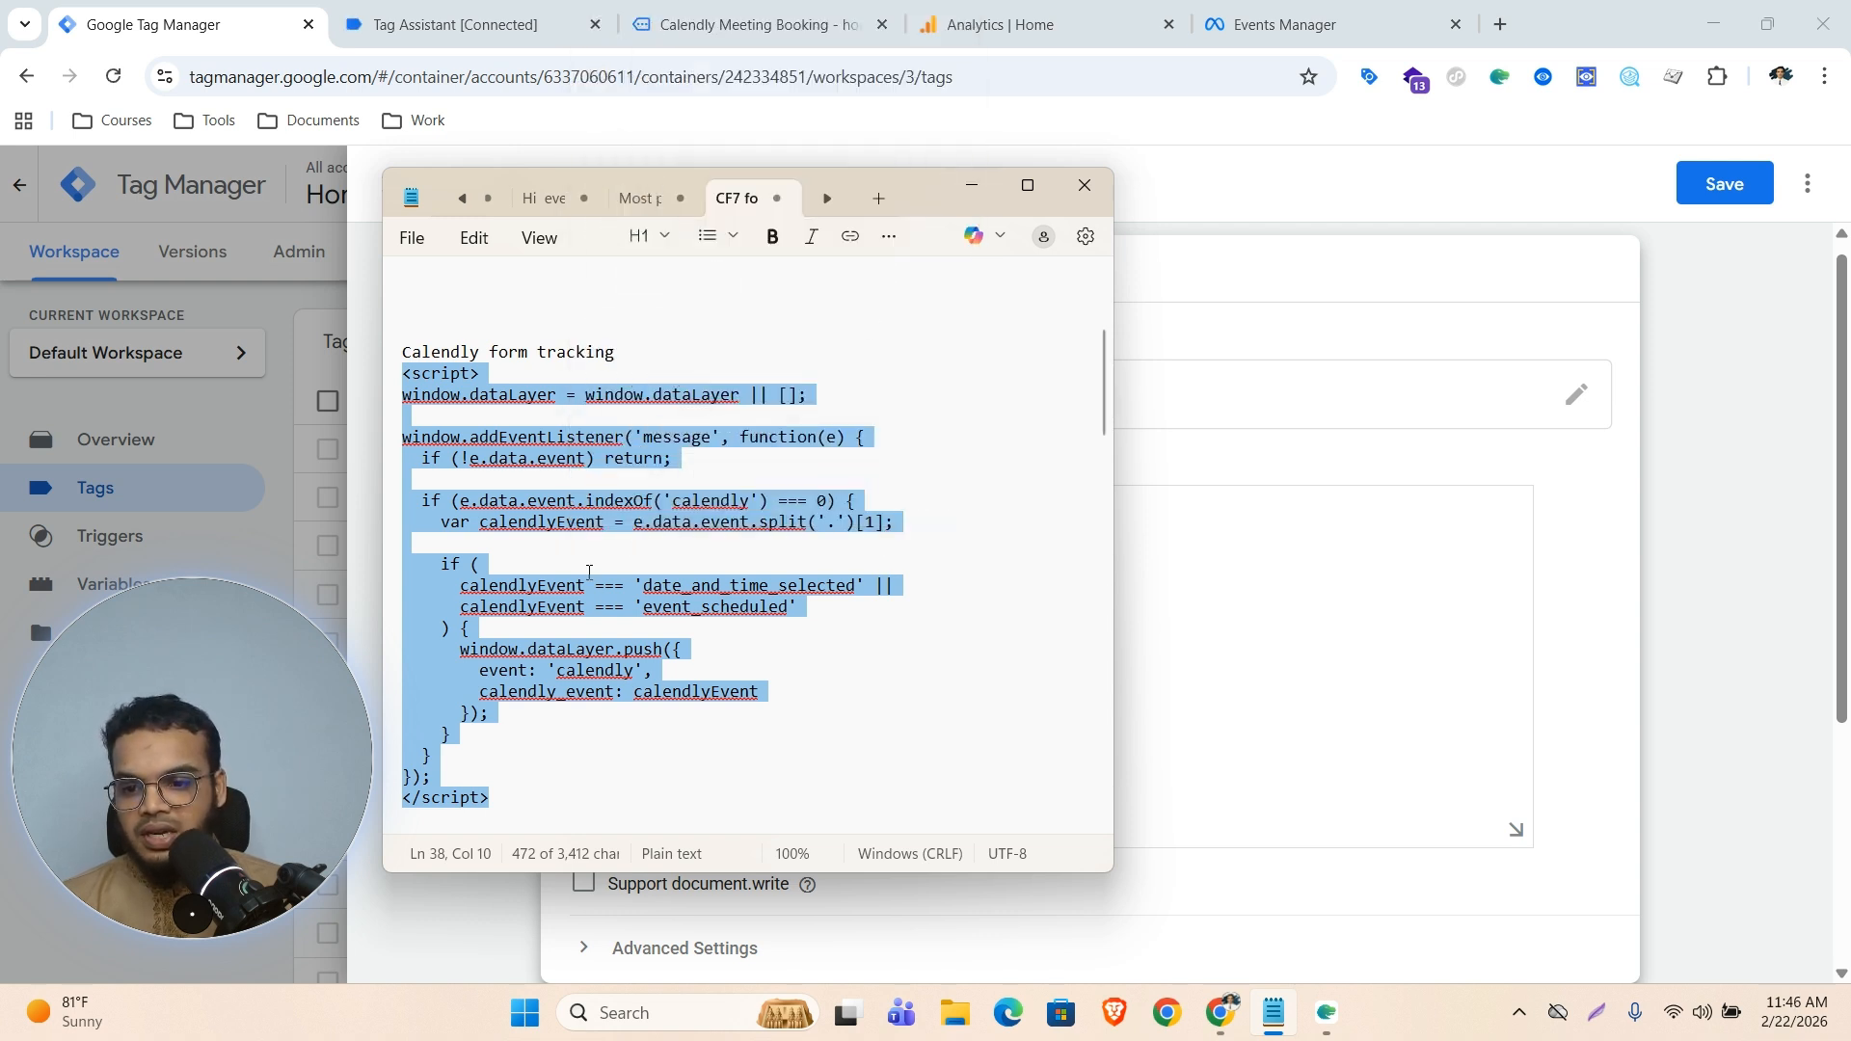
pyautogui.click(972, 185)
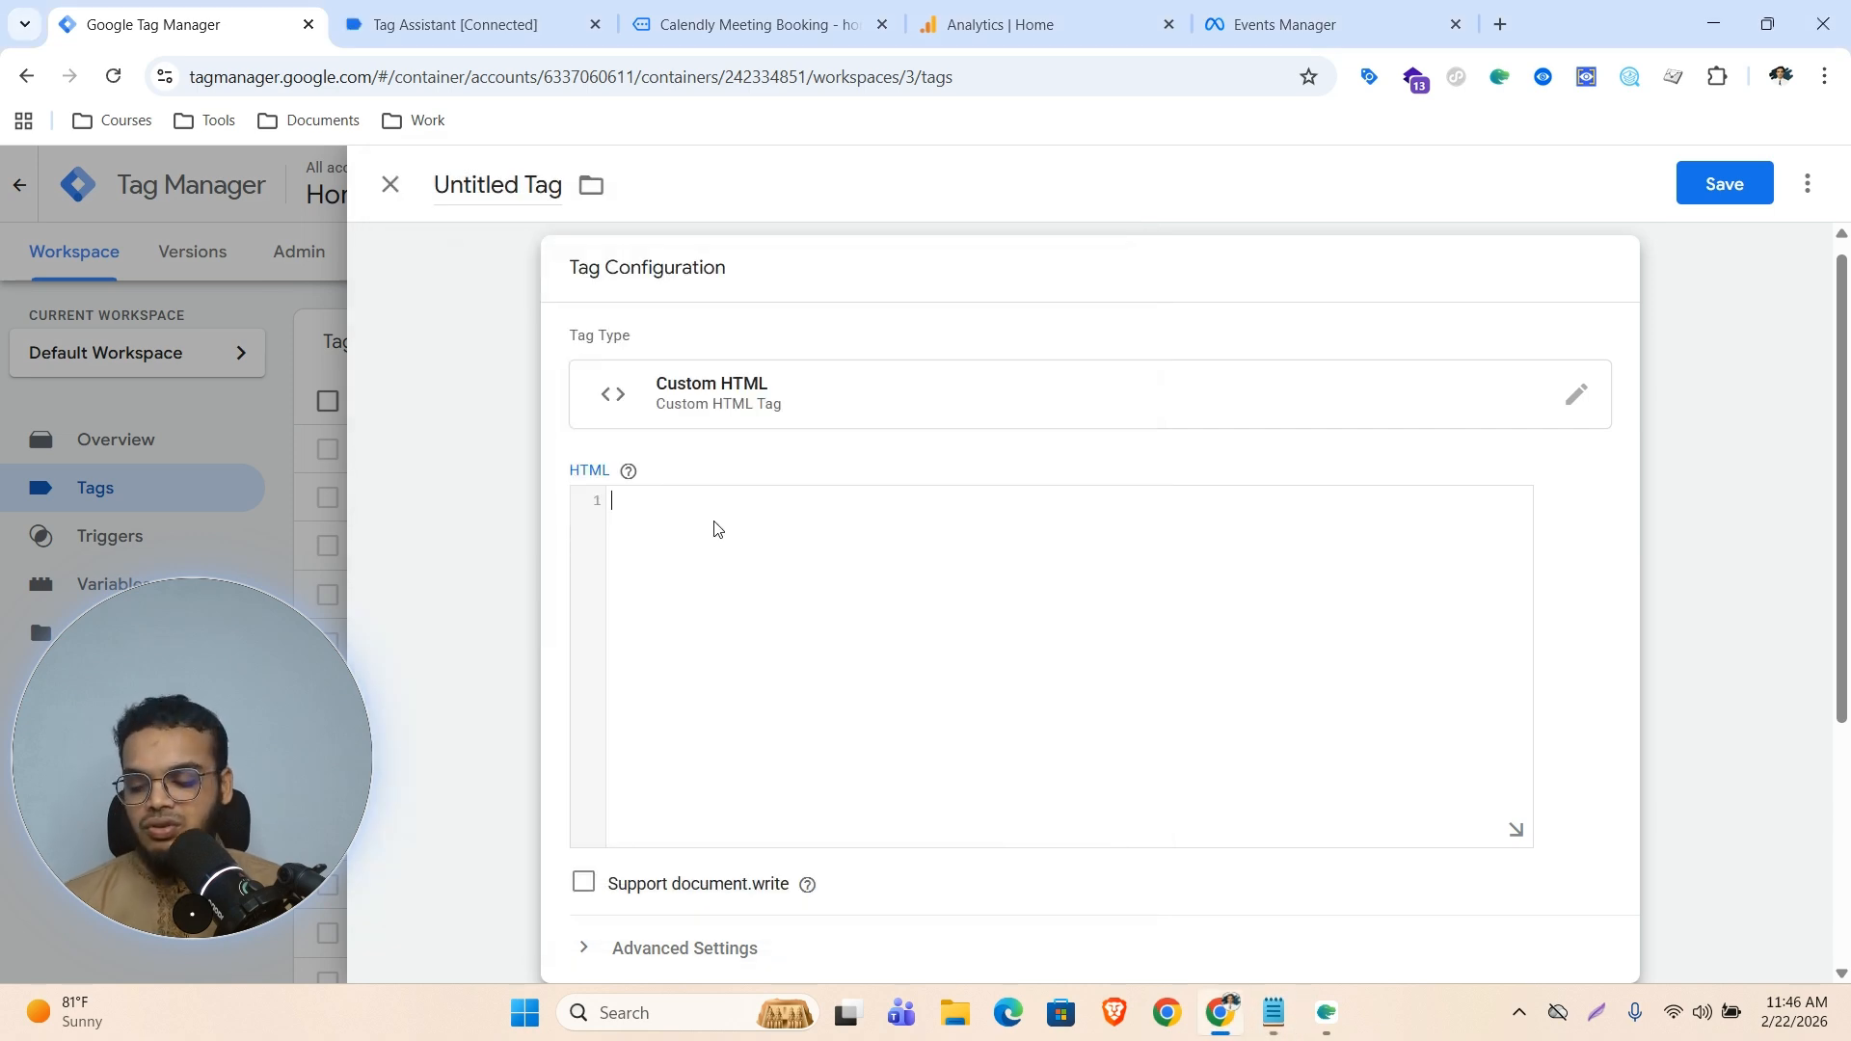
pyautogui.hotkey('ctrl', 'v')
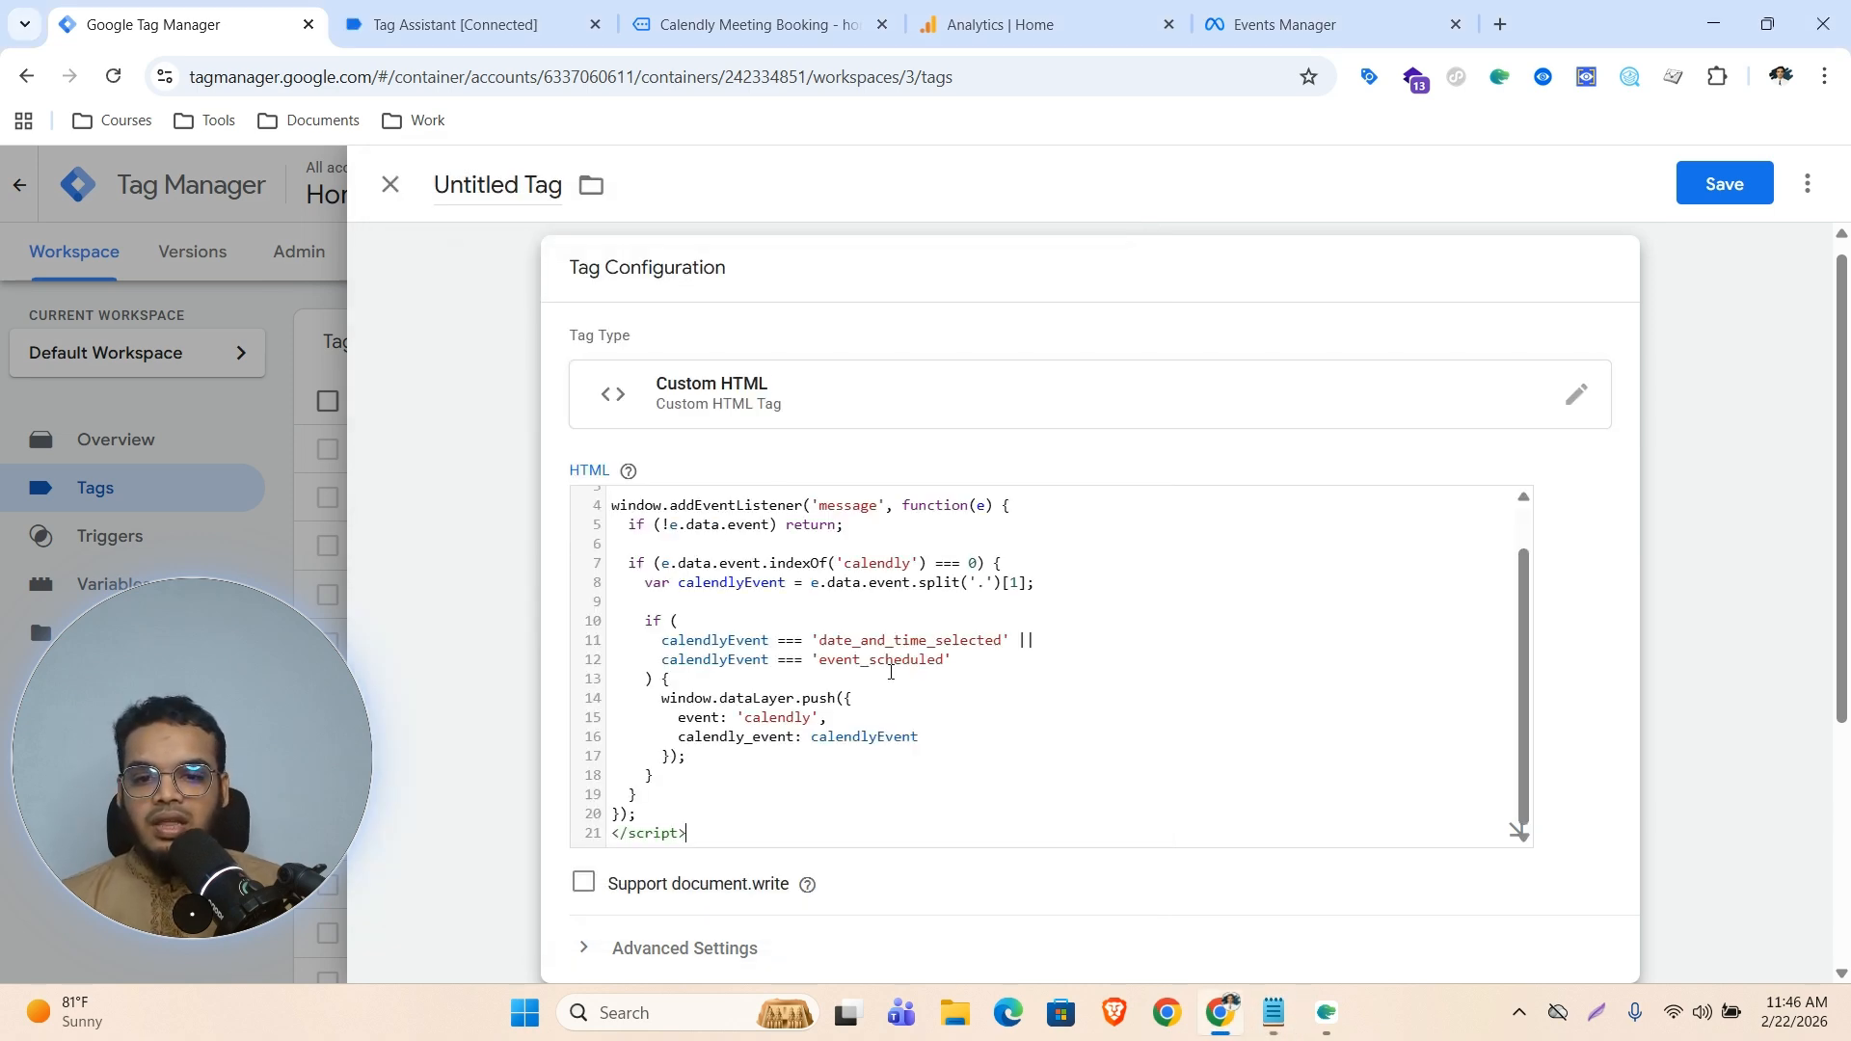
# Set the tag's firing trigger to All Pages
pyautogui.scroll(-5, 1086, 577)
pyautogui.click(1070, 777)
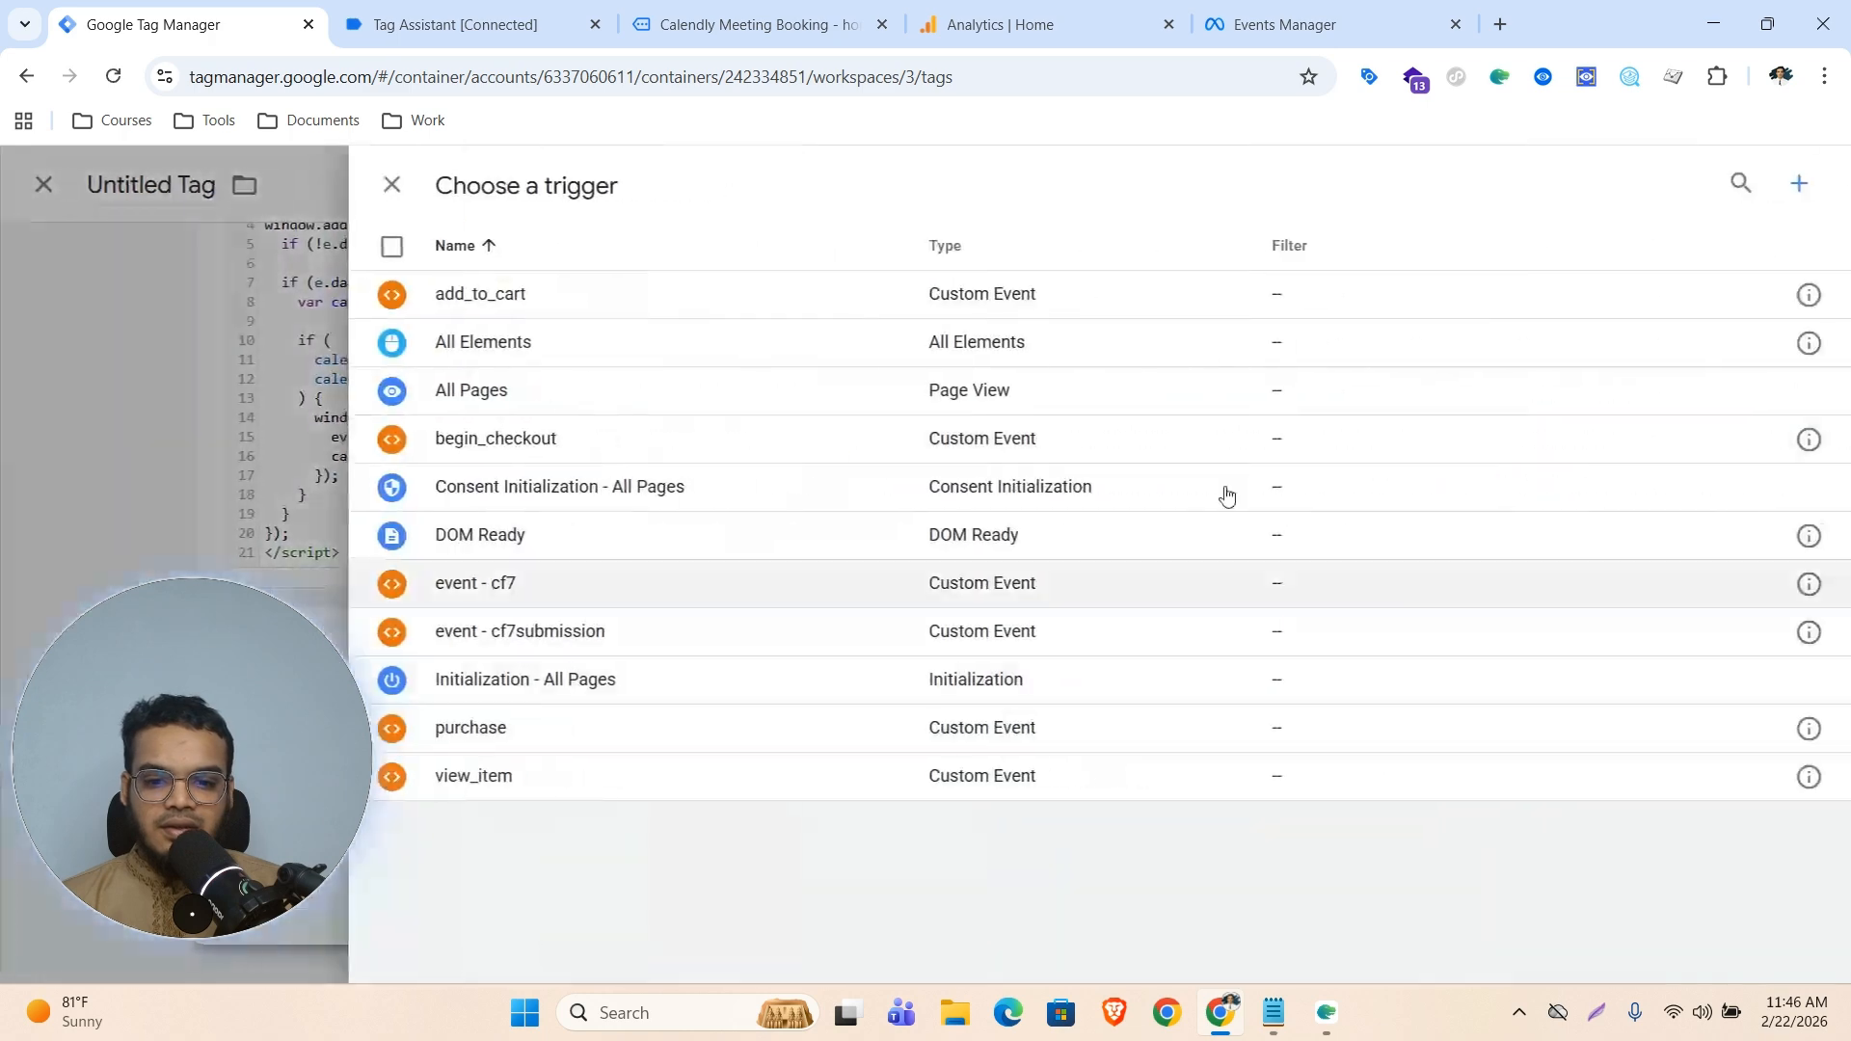
pyautogui.click(487, 403)
# Save the tag with the name cHTML - calendly
pyautogui.click(1759, 185)
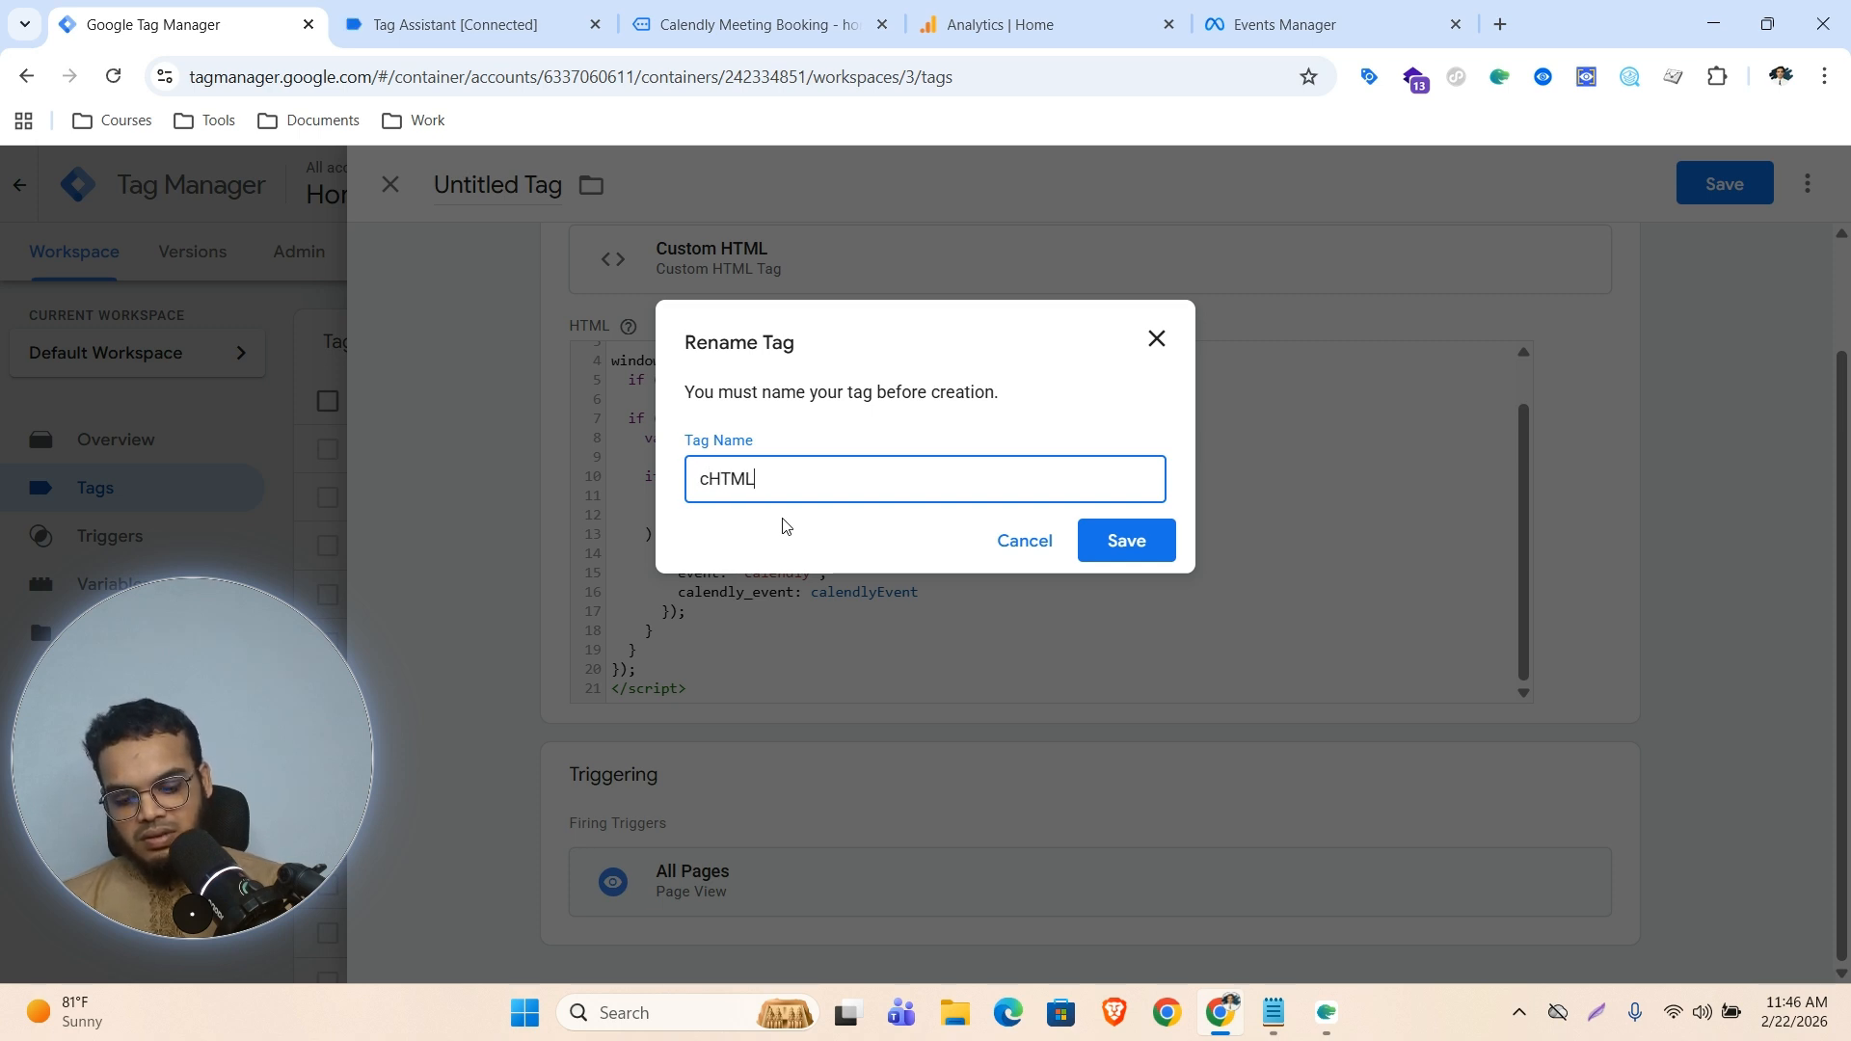
pyautogui.write('- calendly')
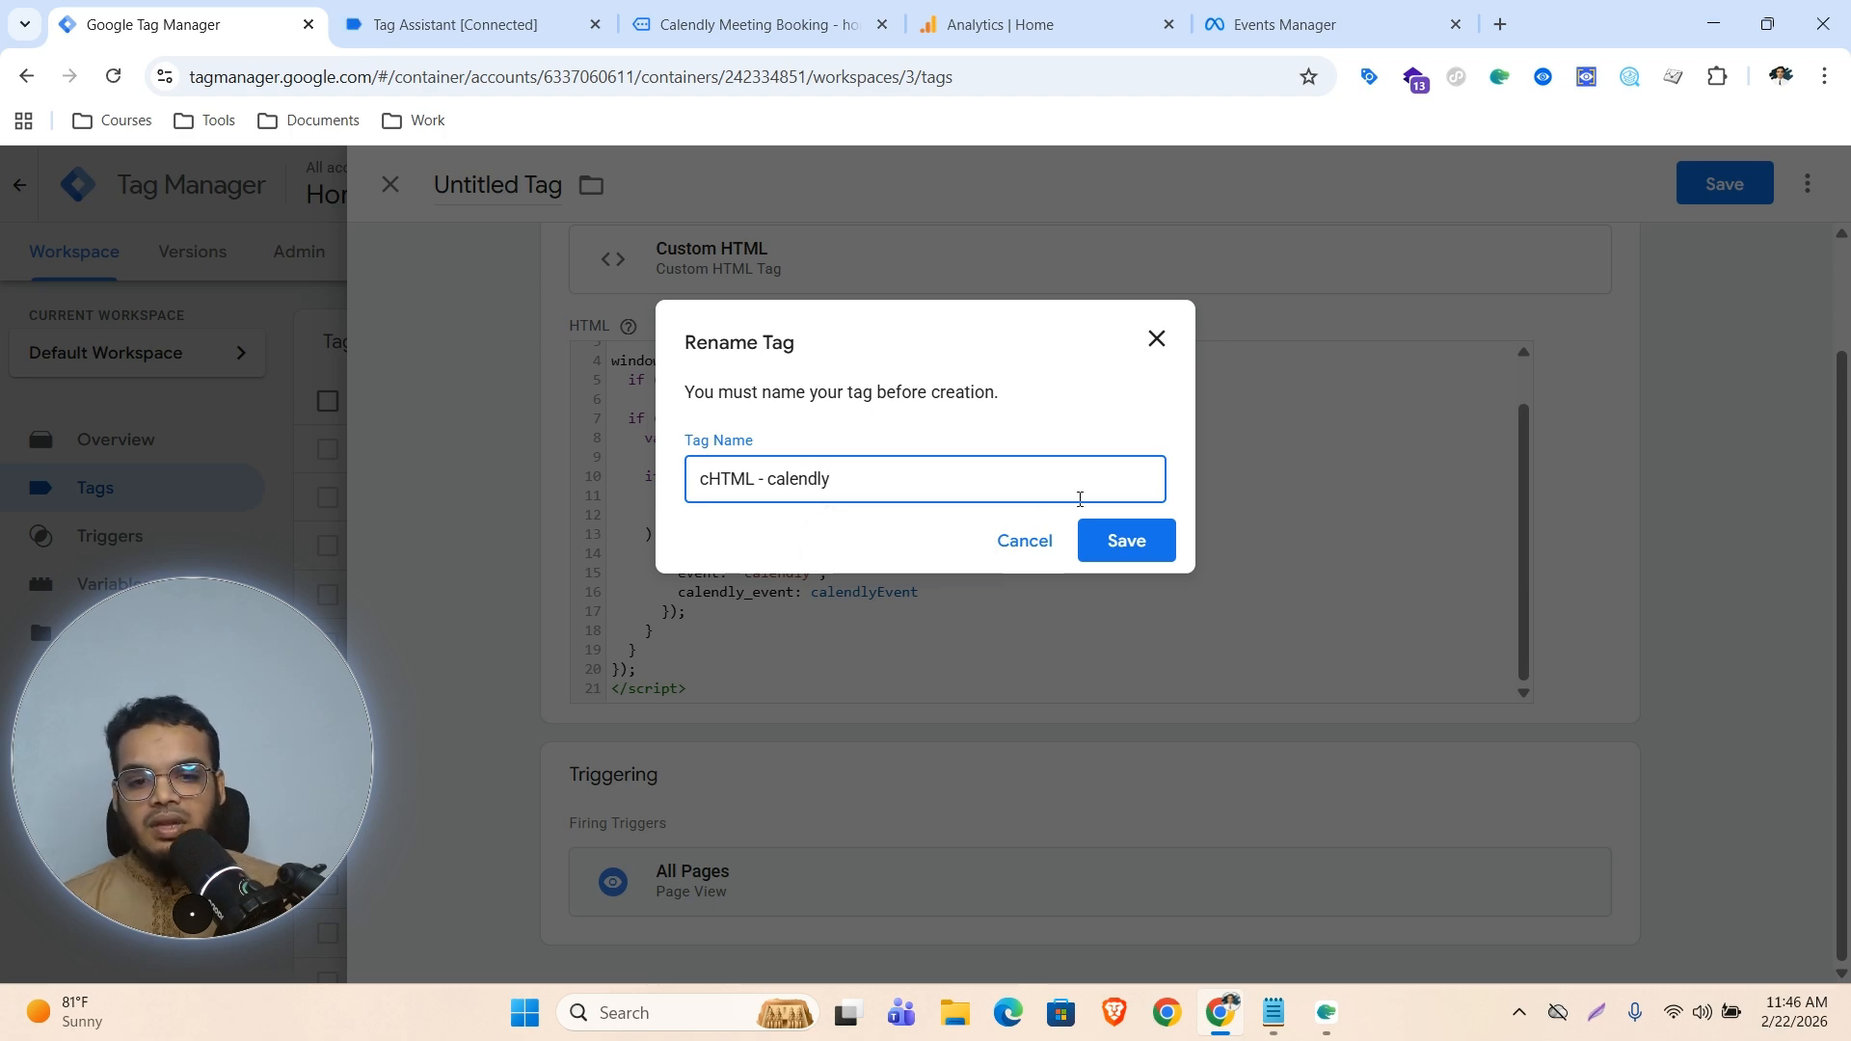
pyautogui.click(1149, 554)
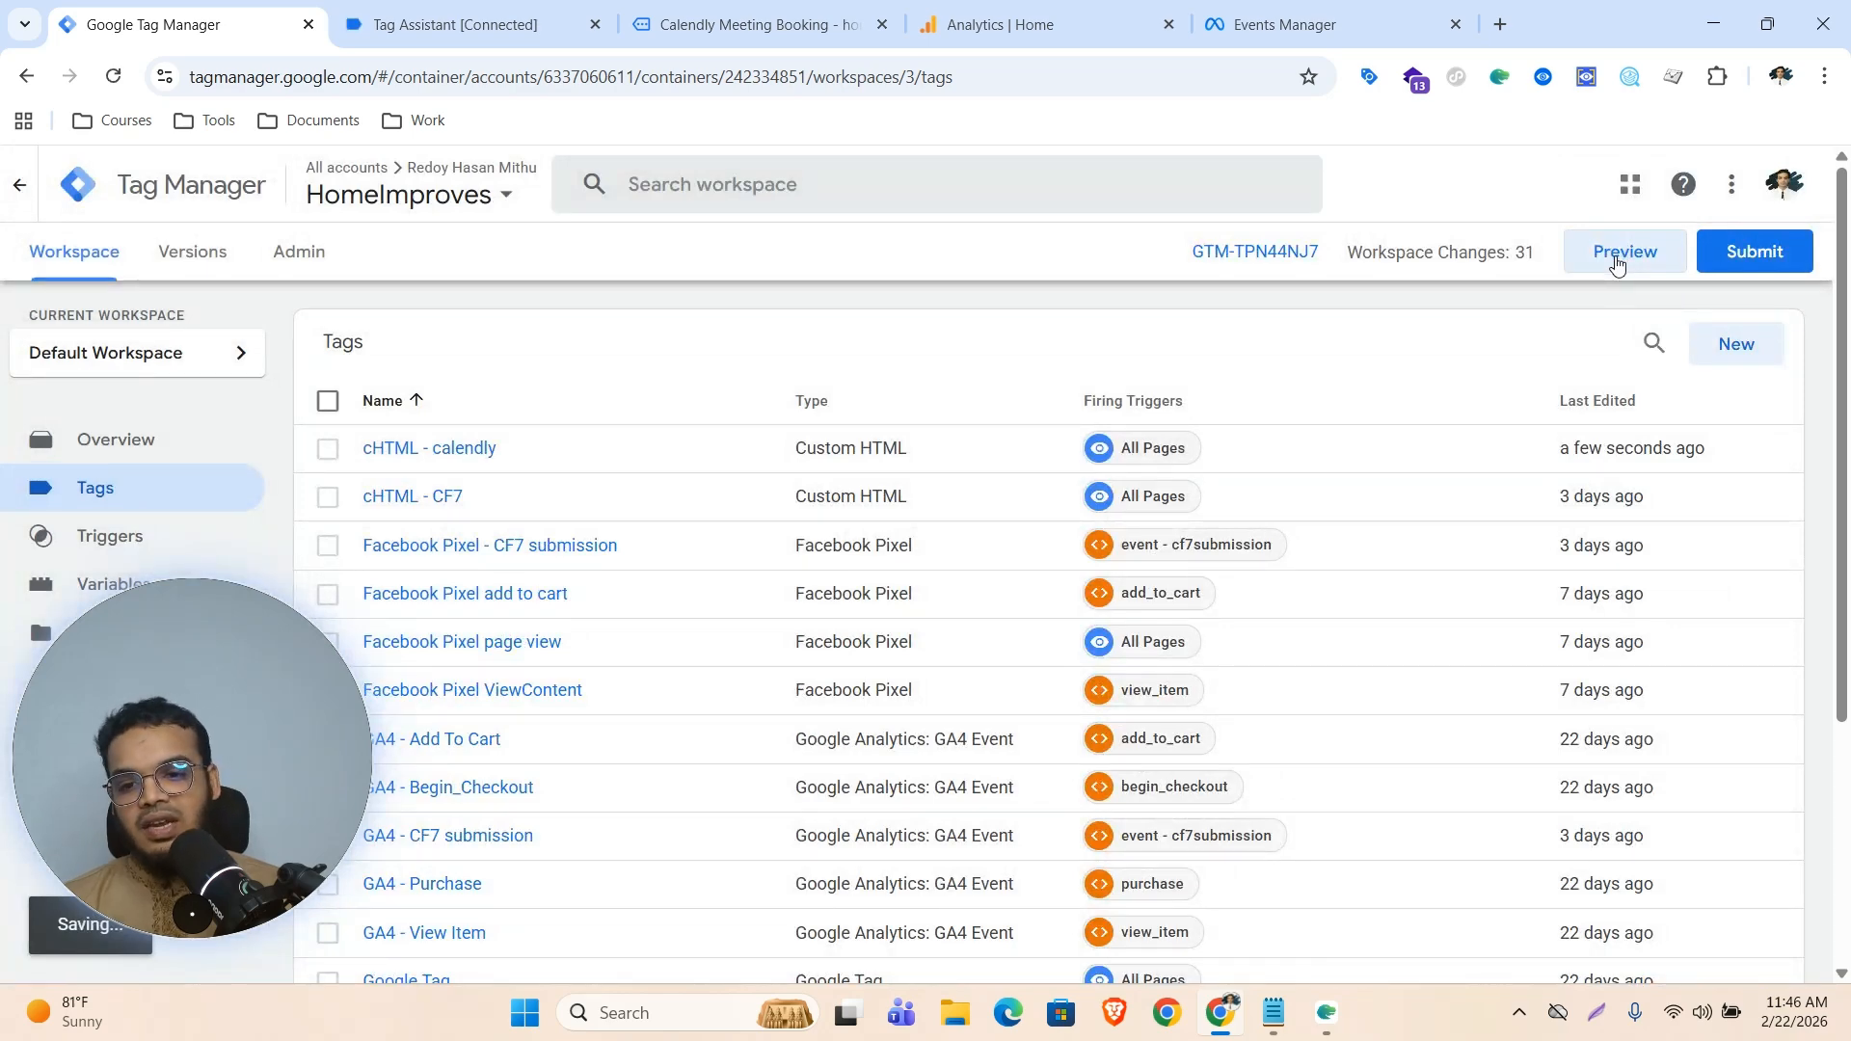
# Start Preview mode, connect Tag Assistant, and return to the Calendly booking page
pyautogui.click(1617, 262)
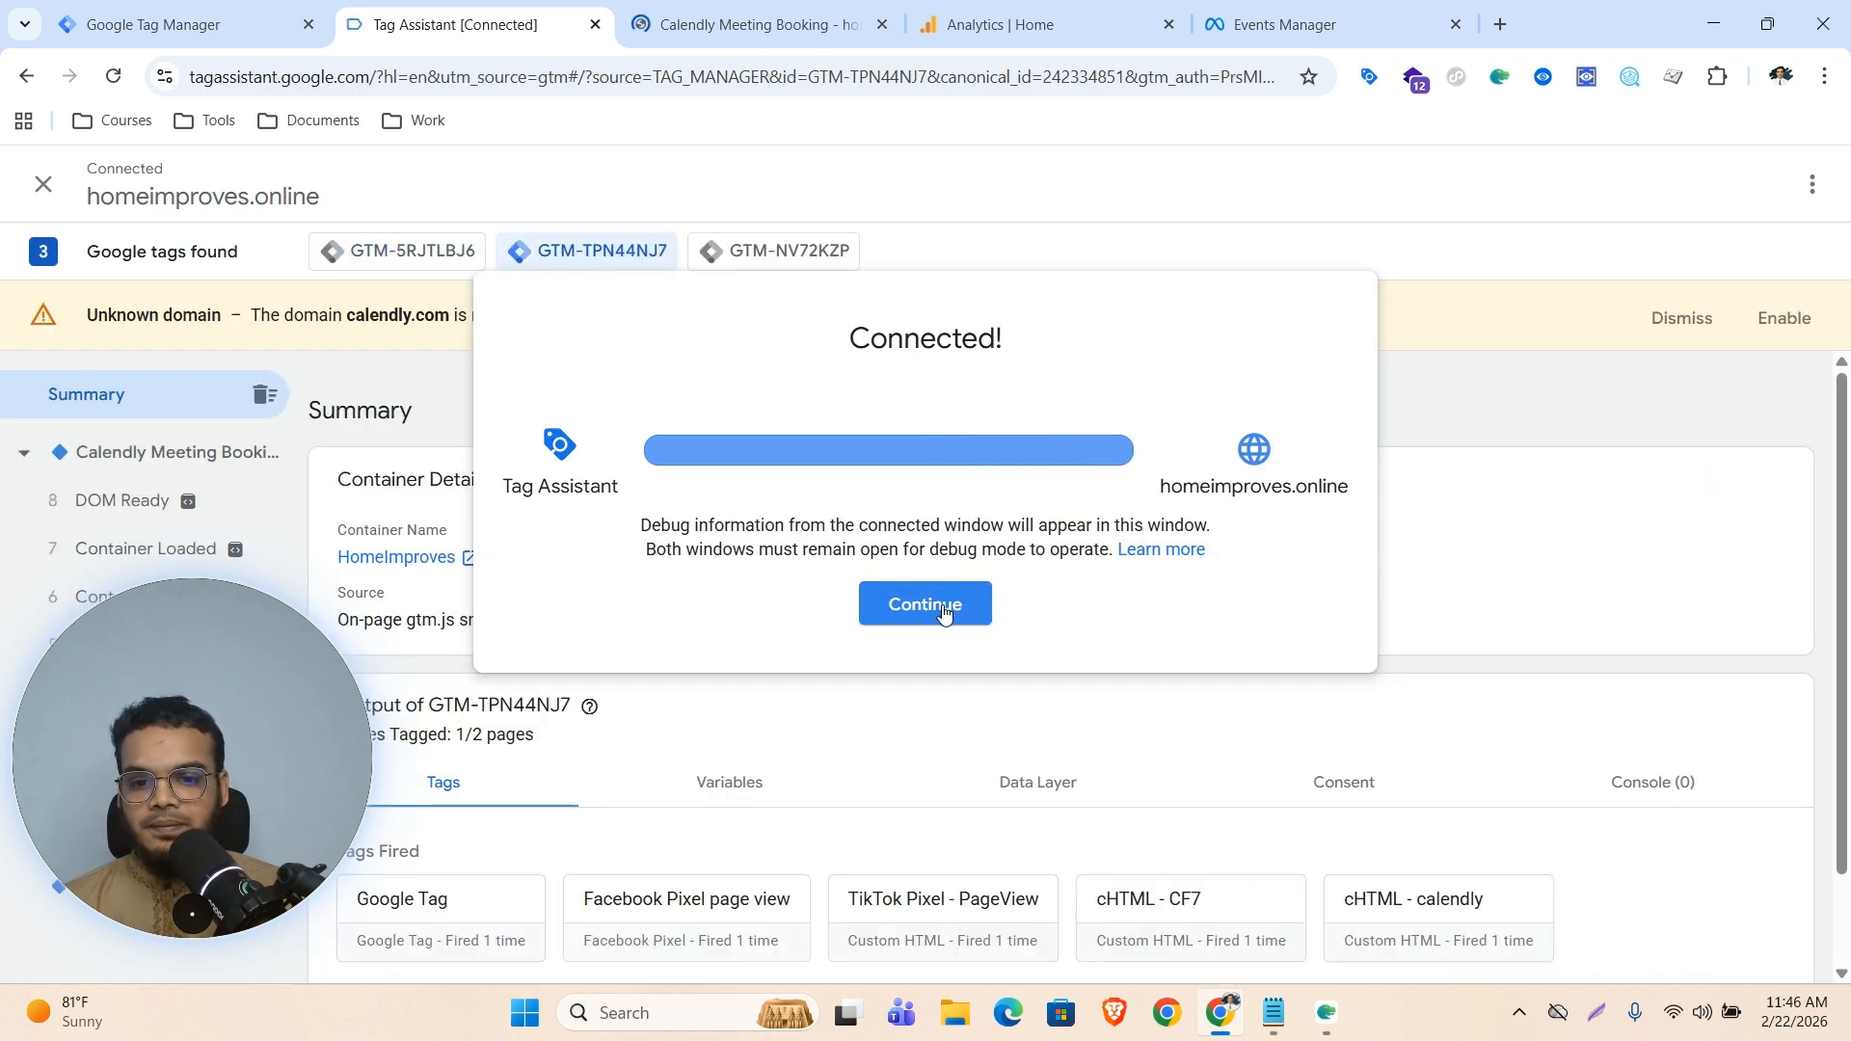
pyautogui.click(944, 613)
pyautogui.click(798, 7)
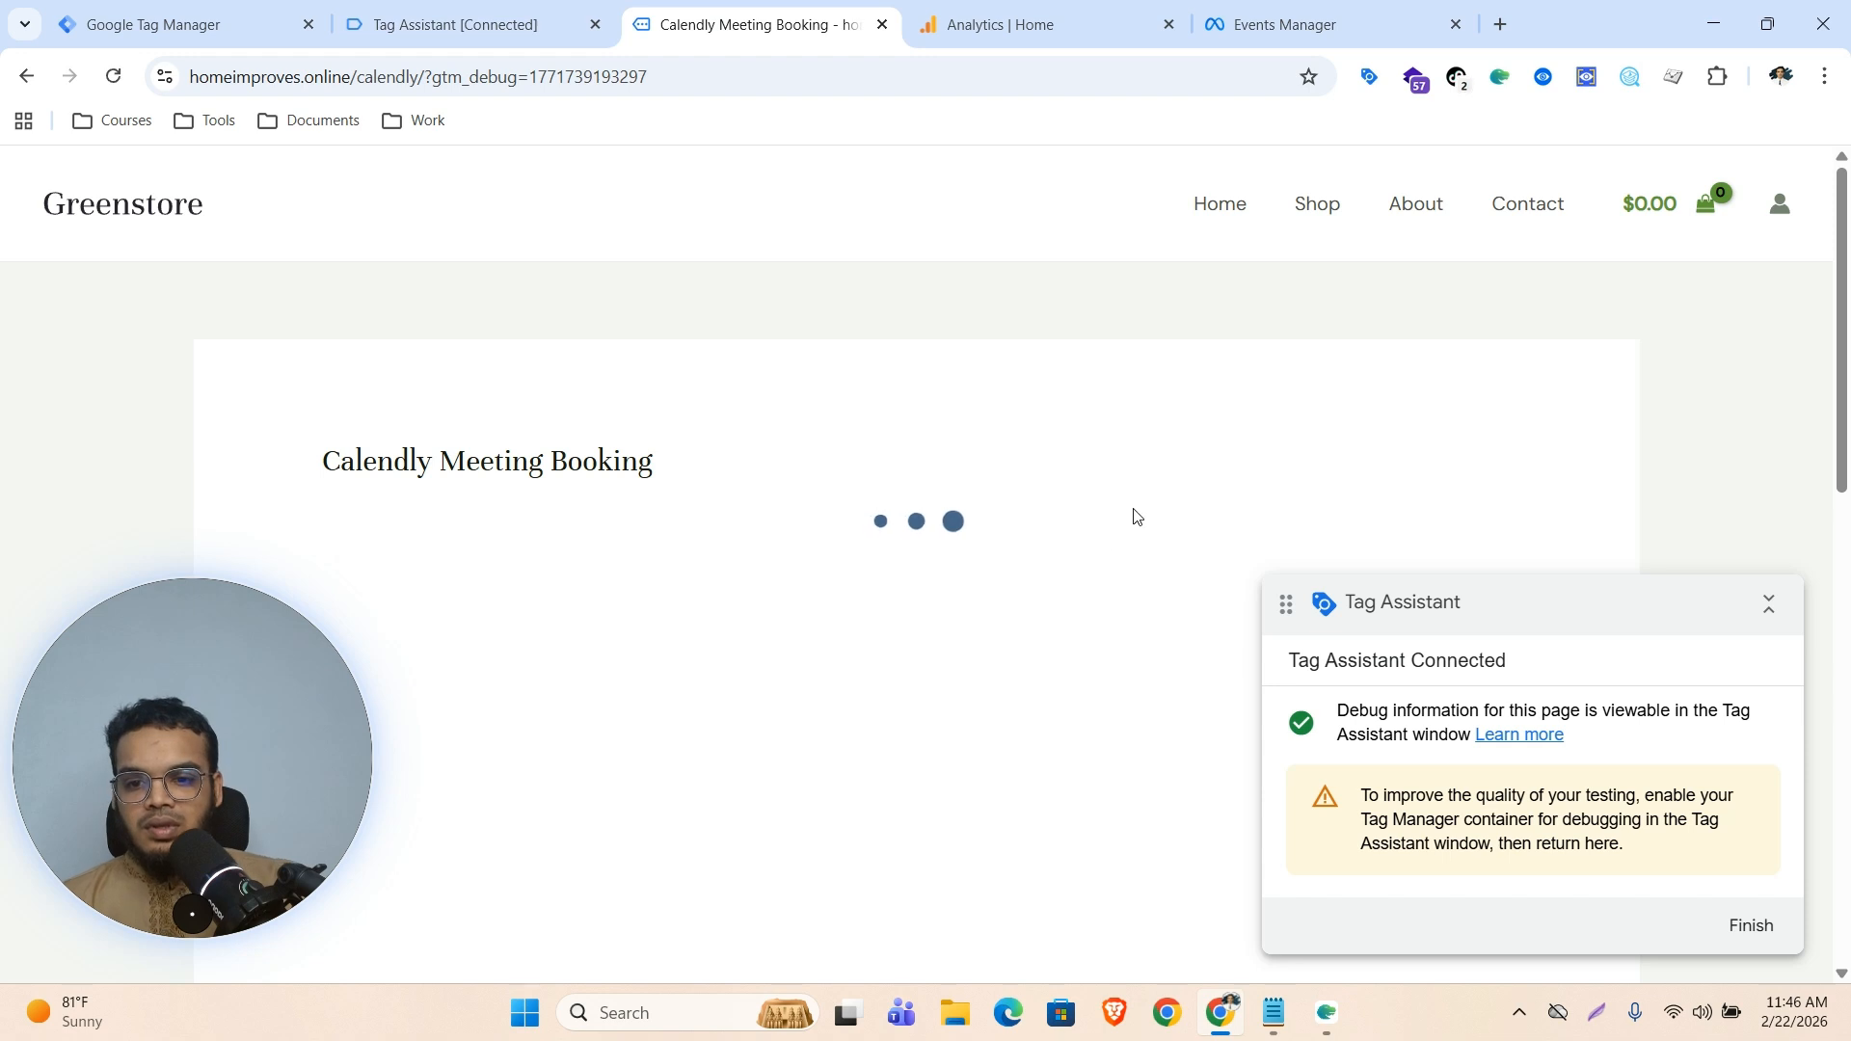
# Pick Friday, February 27 and an available time slot on the booking widget
pyautogui.scroll(-6, 1109, 519)
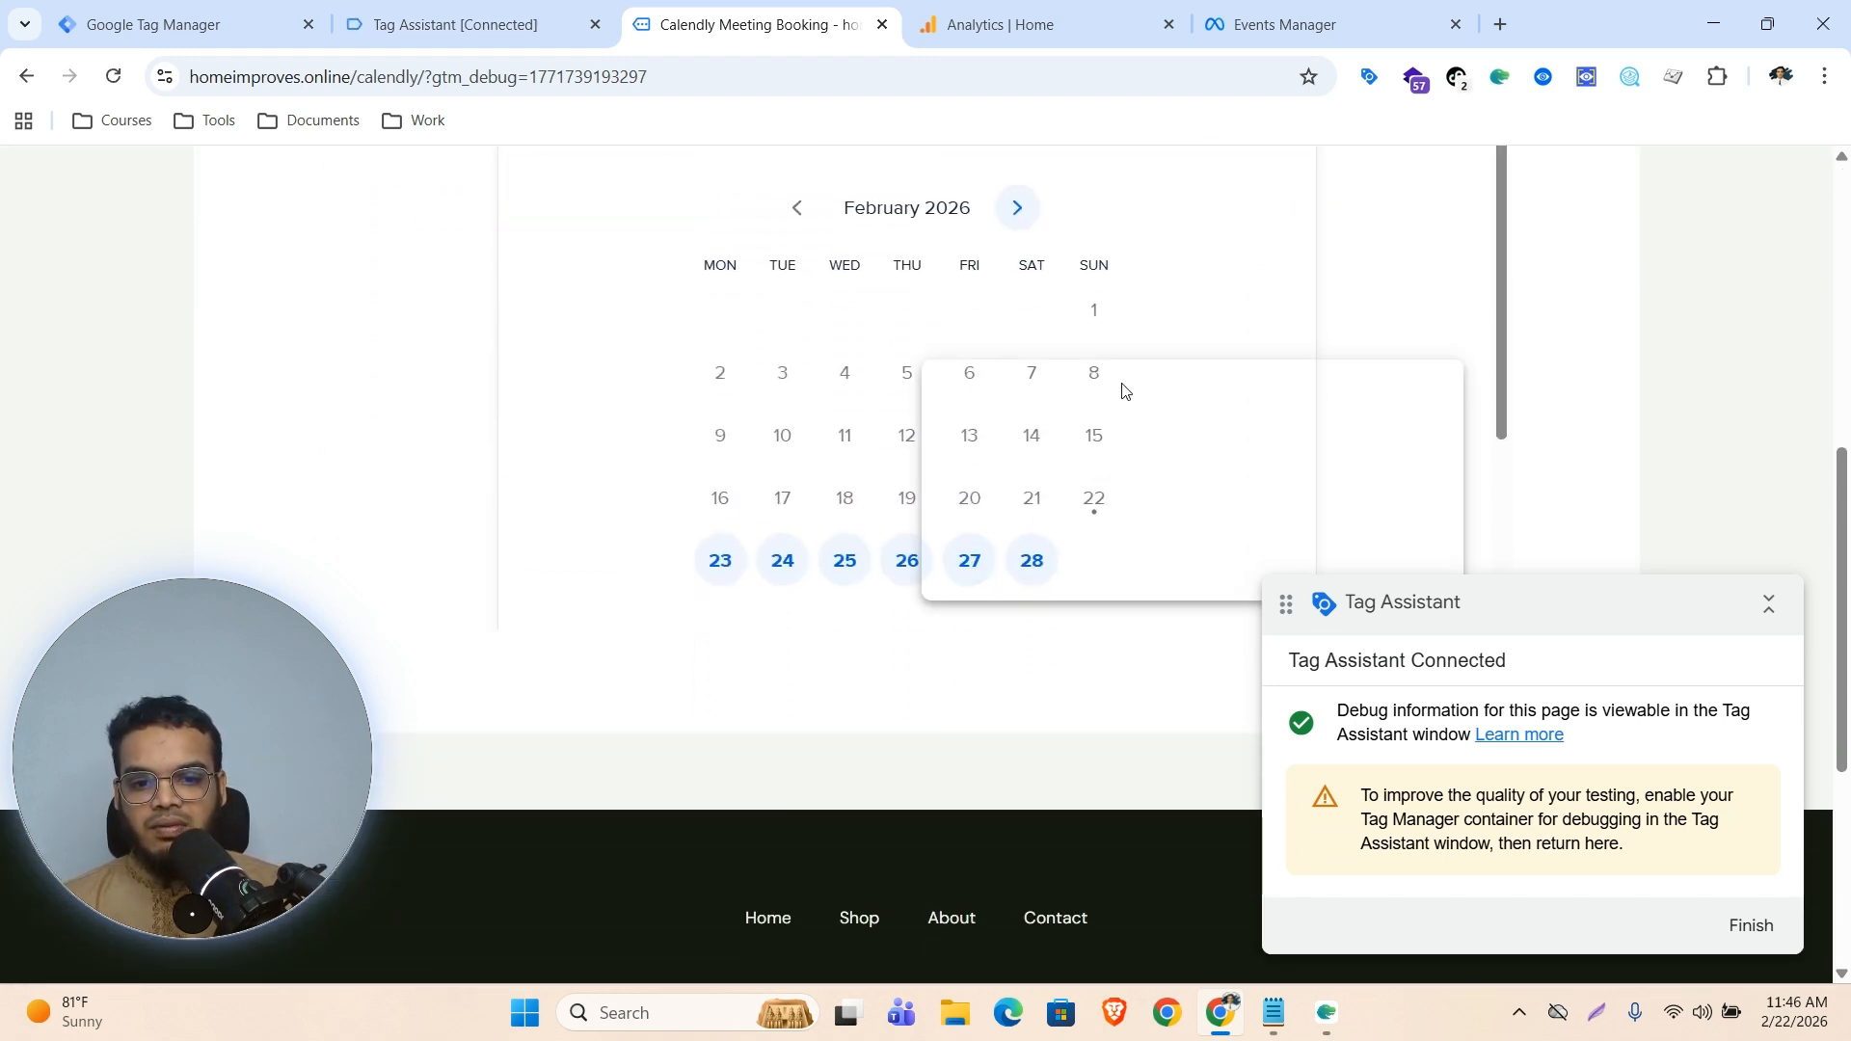
pyautogui.moveTo(1046, 386); pyautogui.dragTo(1335, 412)
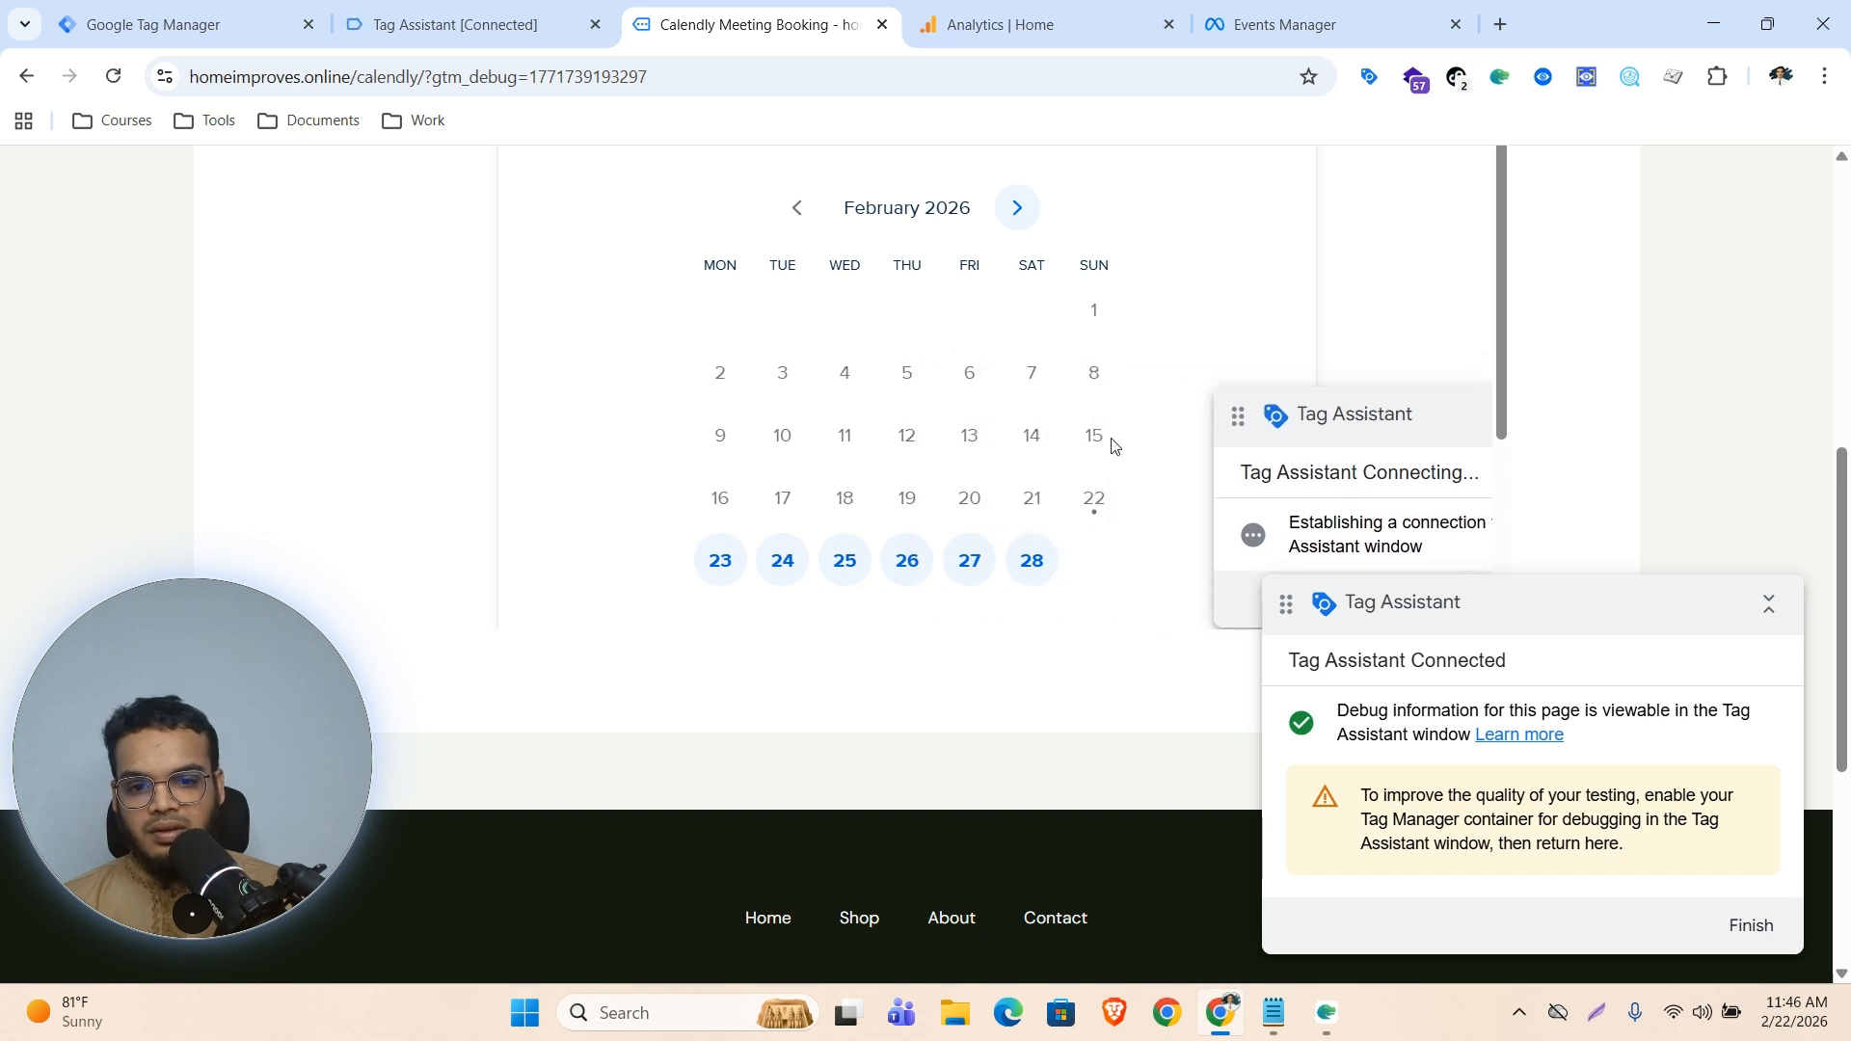
pyautogui.click(969, 560)
pyautogui.click(1107, 364)
pyautogui.click(1223, 372)
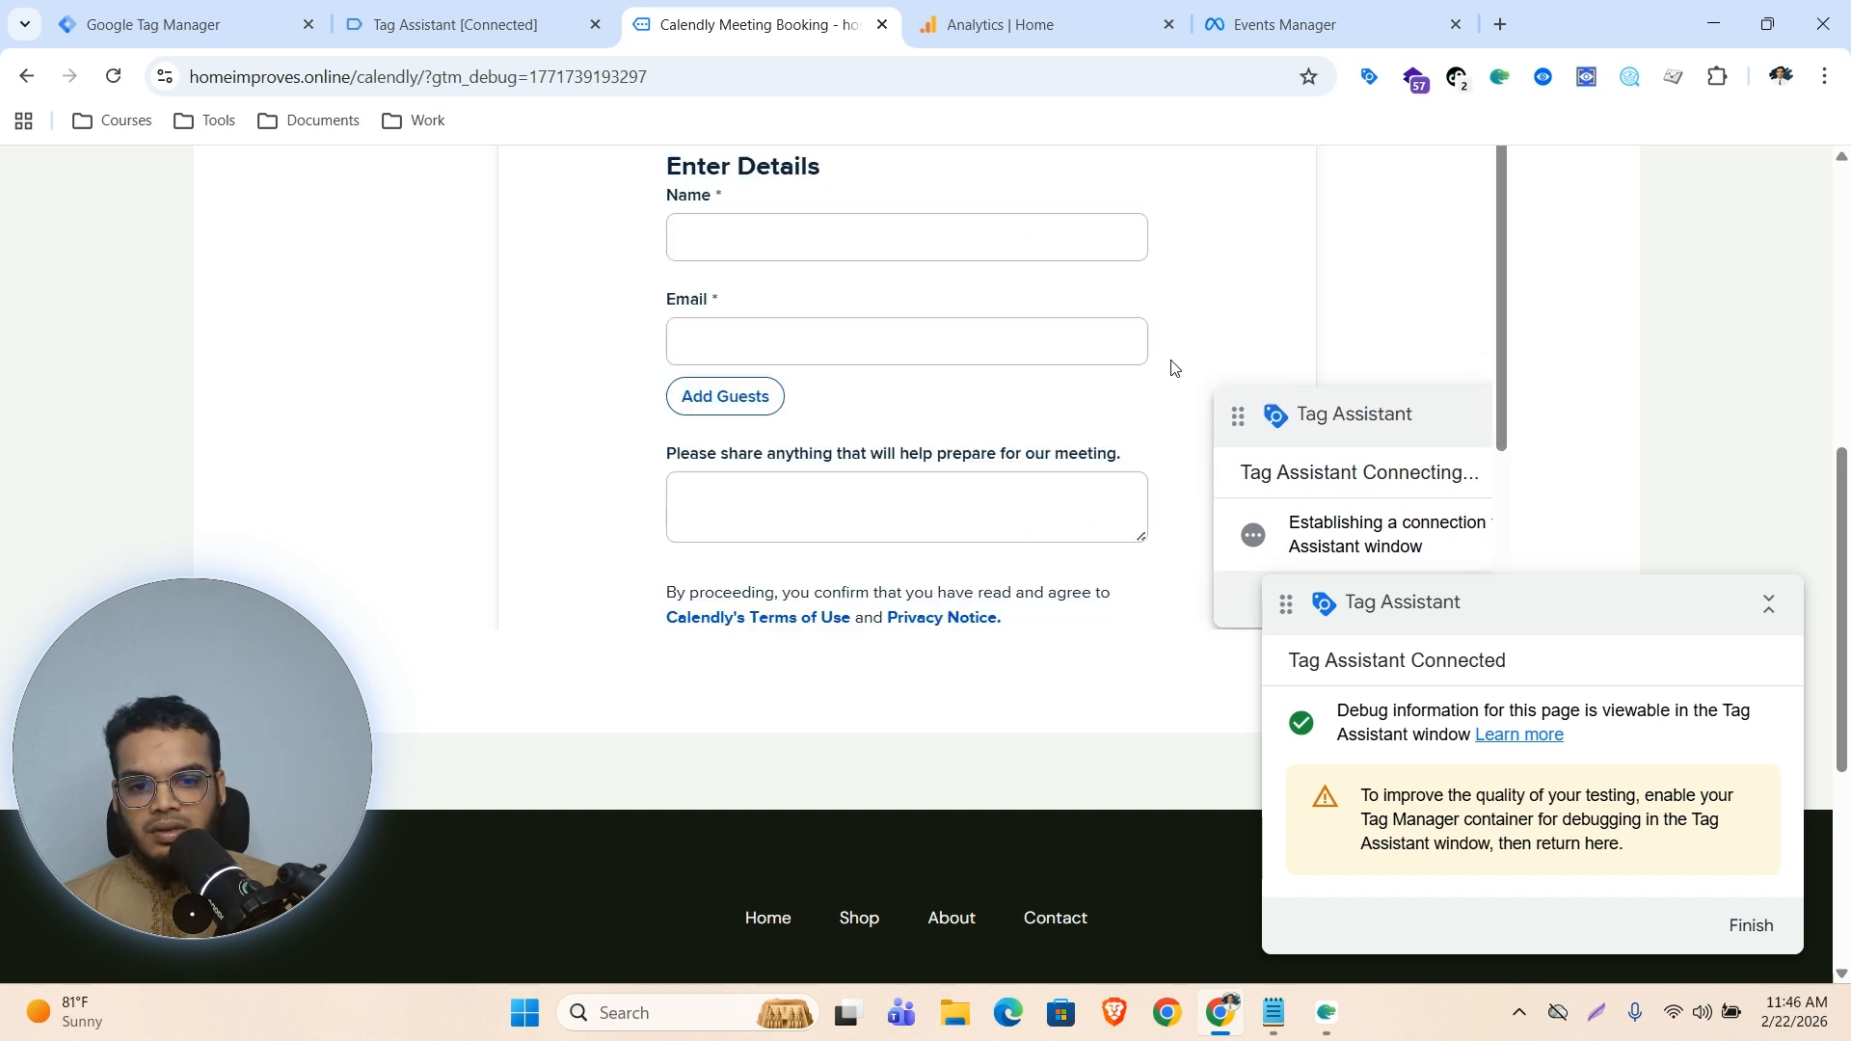
# Fill in the invitee's name and e-mail address and schedule the meeting
pyautogui.click(864, 235)
pyautogui.click(883, 302)
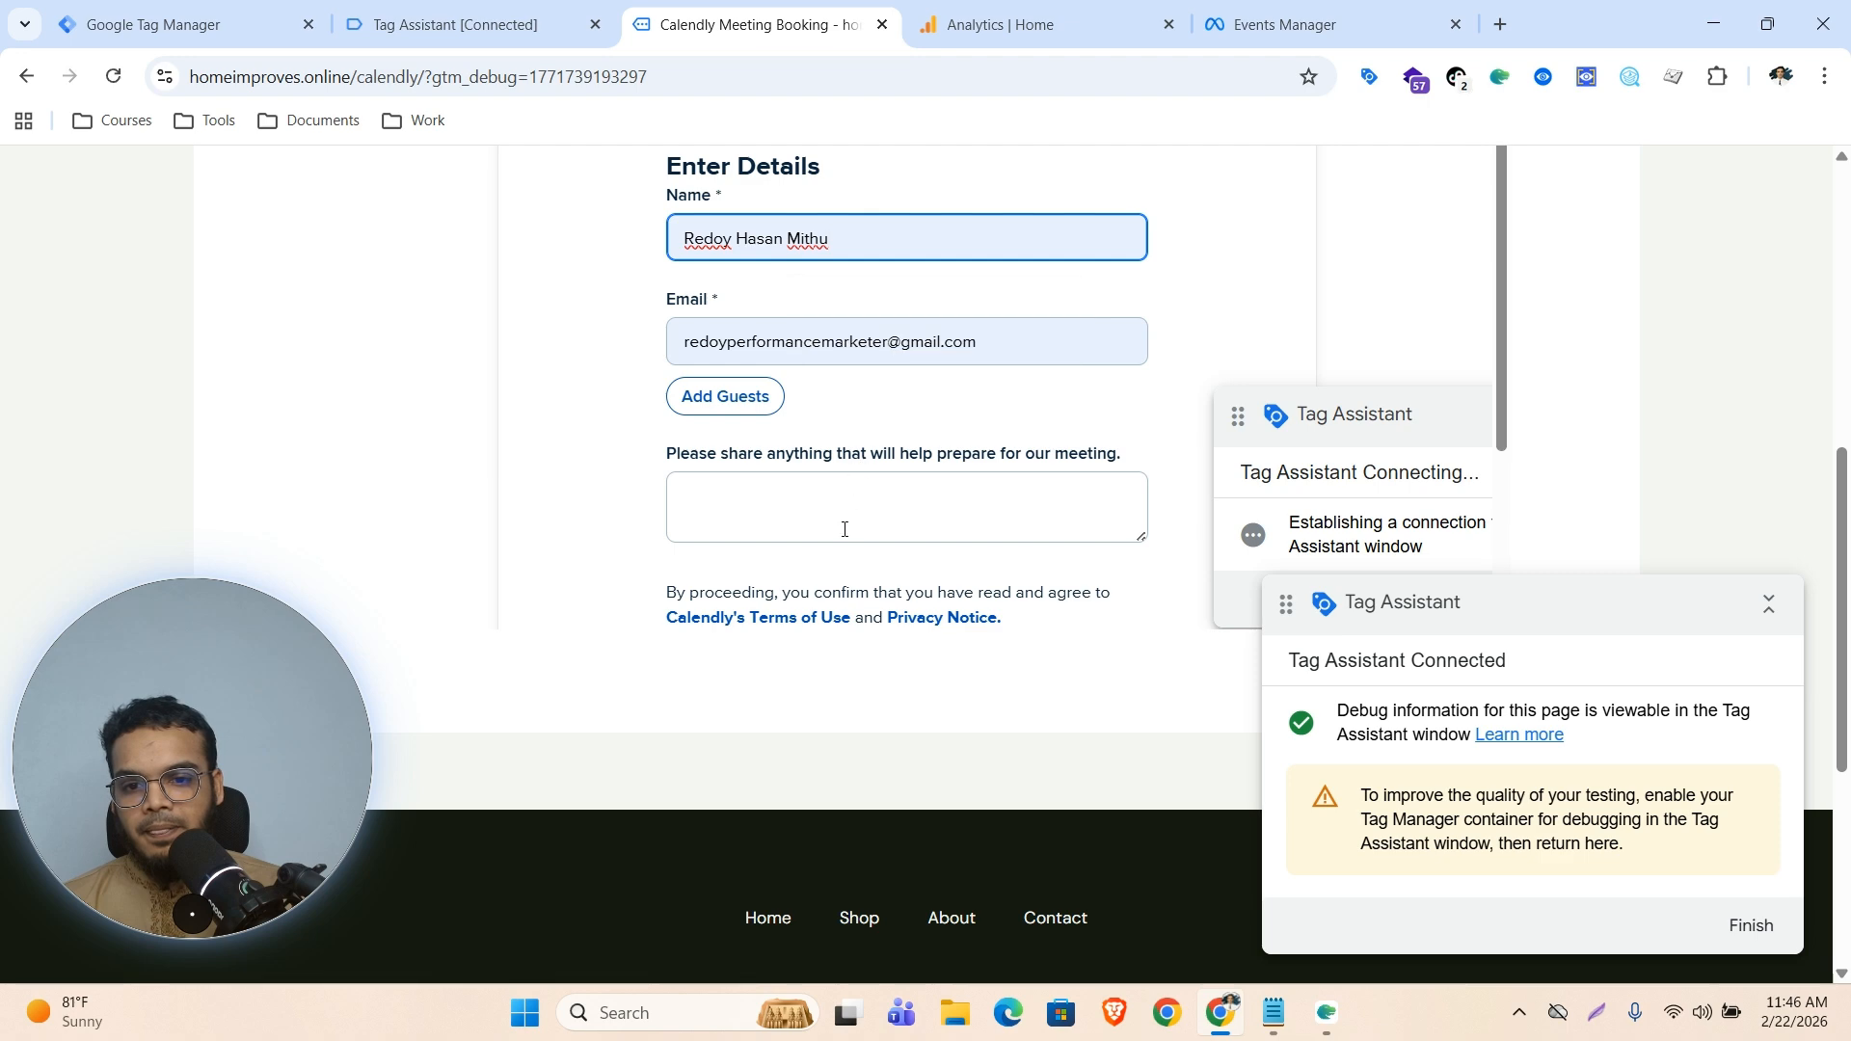
pyautogui.scroll(-2, 843, 525)
pyautogui.click(758, 559)
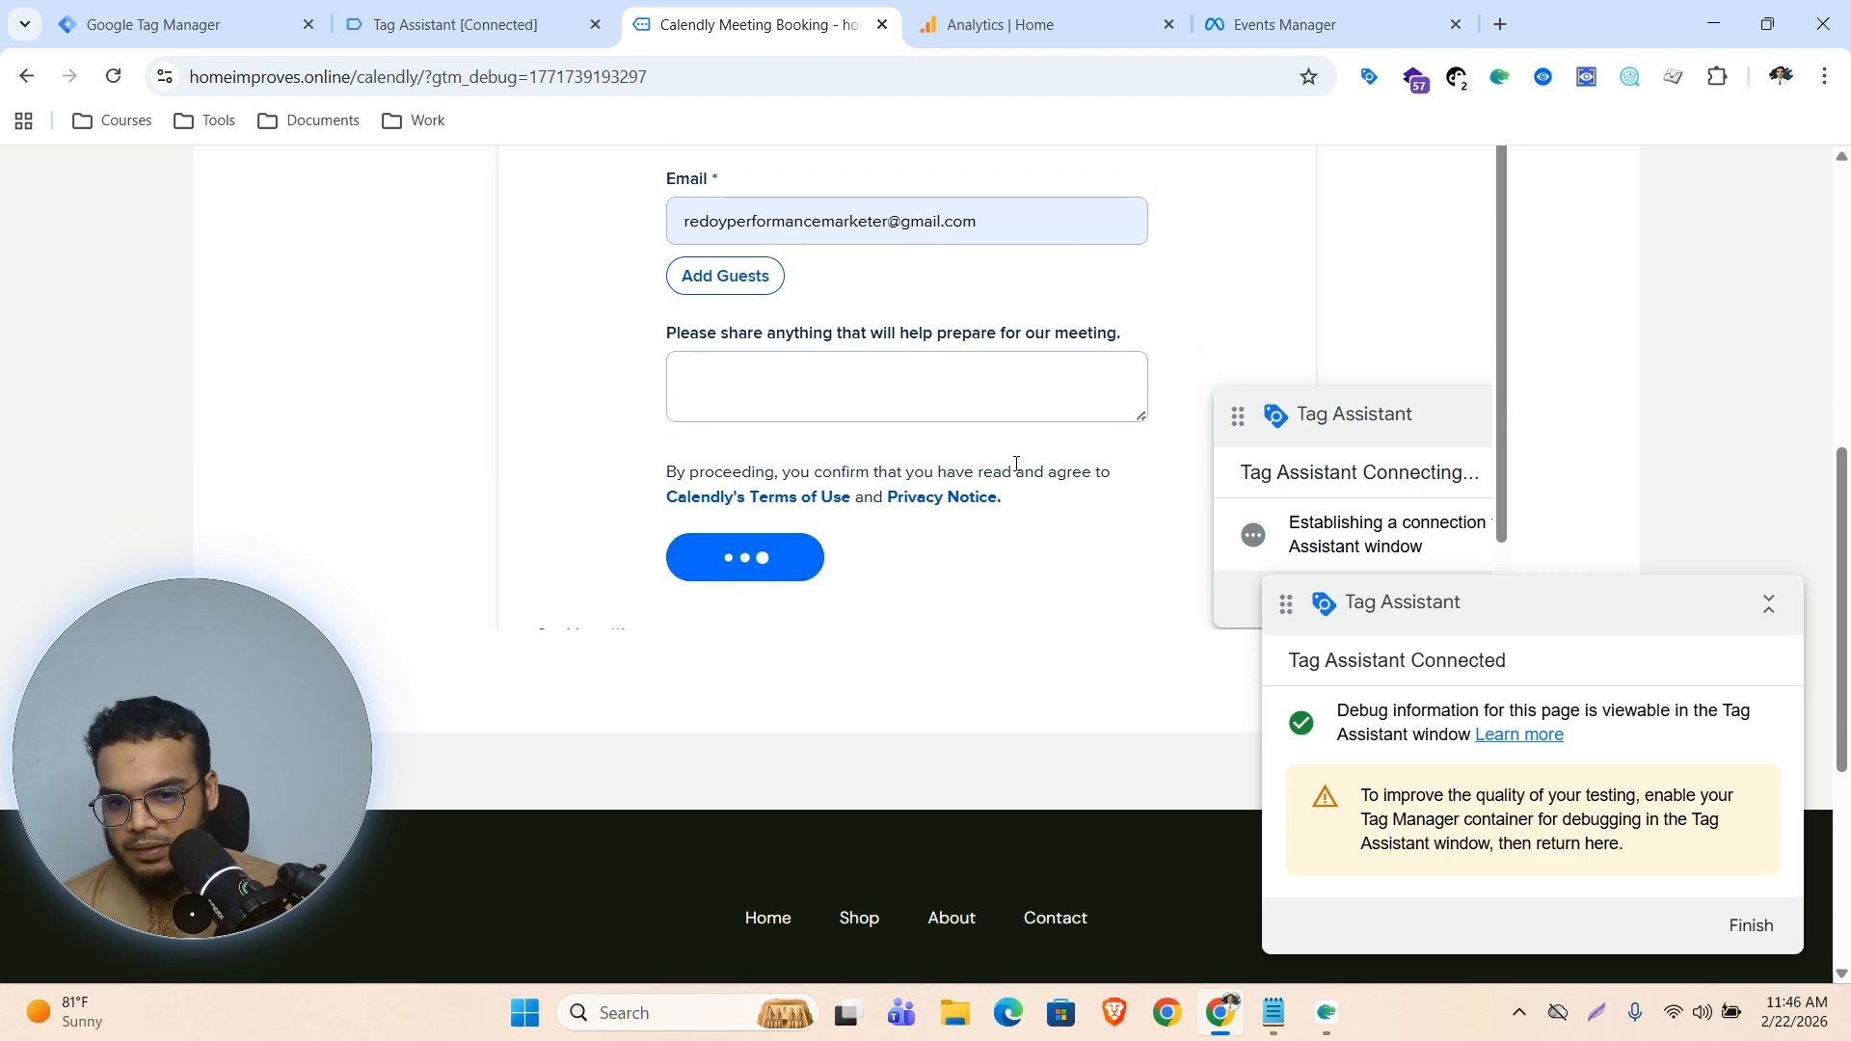
# Inspect the calendly event's dataLayer push details in Tag Assistant
pyautogui.click(473, 13)
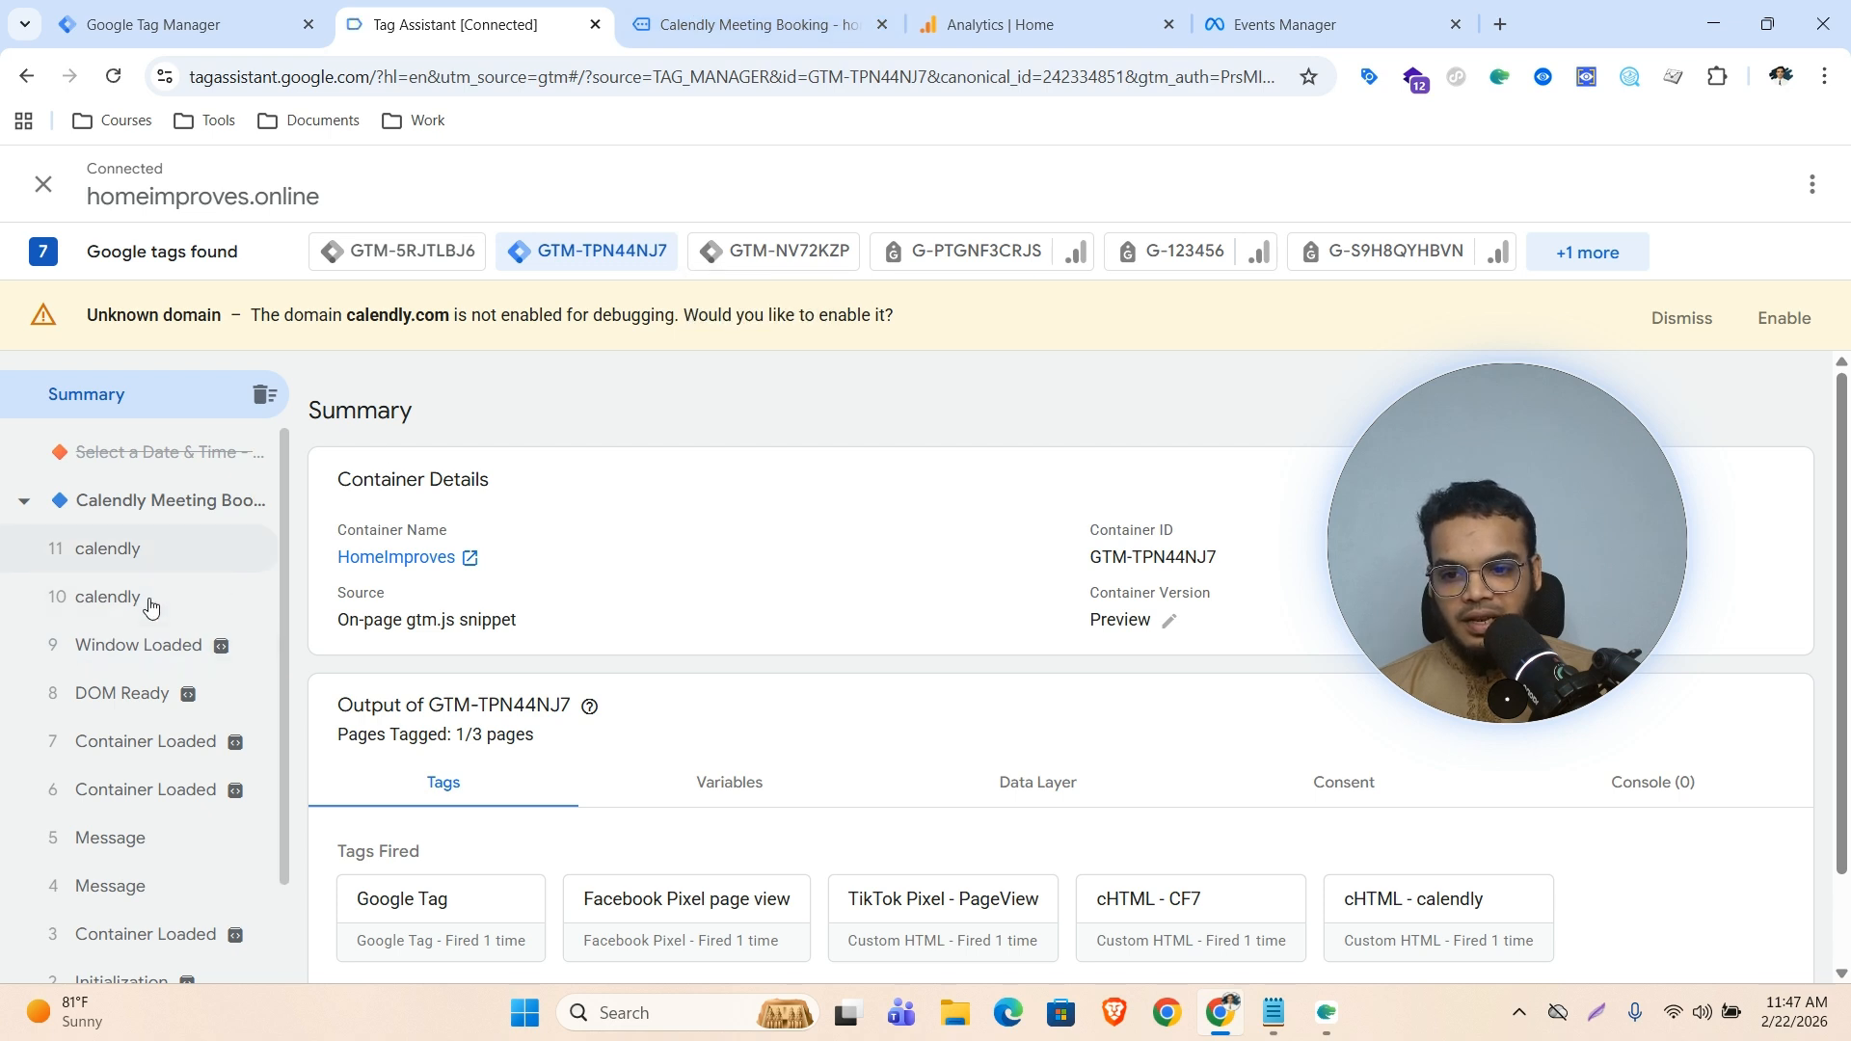
pyautogui.click(94, 600)
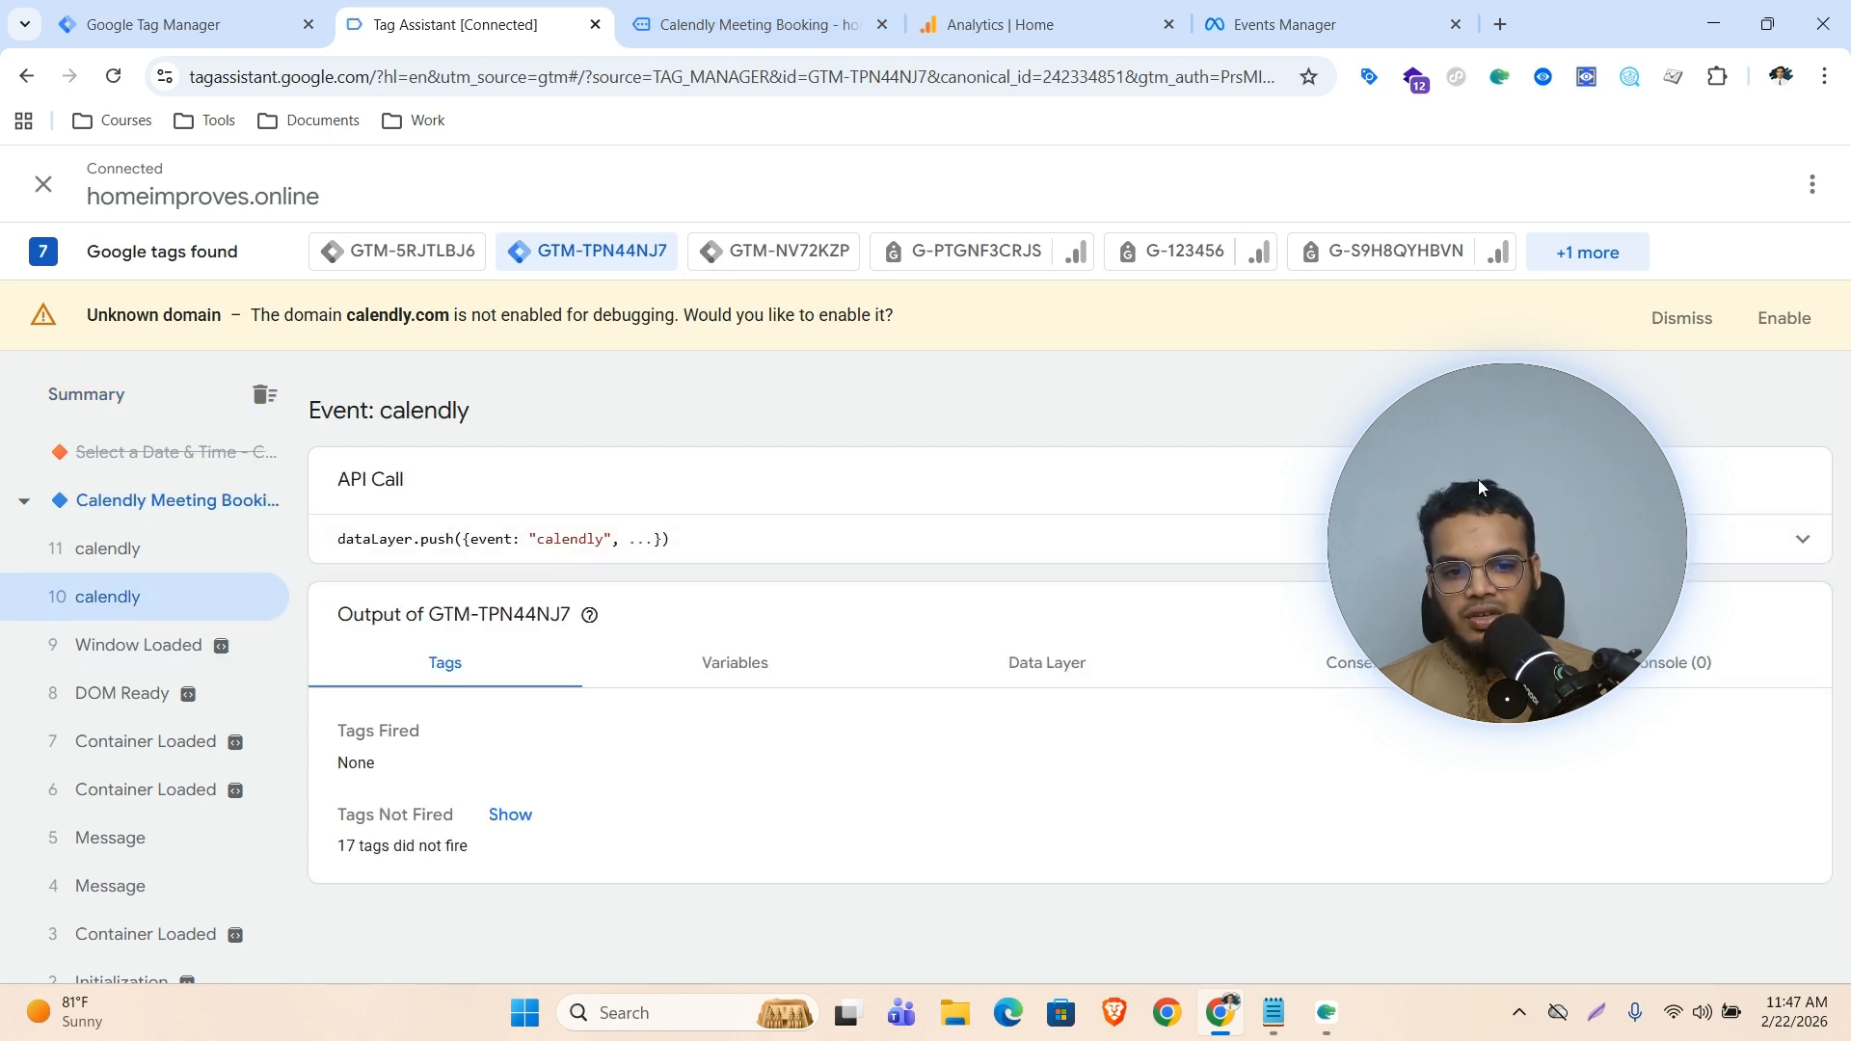
pyautogui.click(1524, 553)
pyautogui.click(1525, 553)
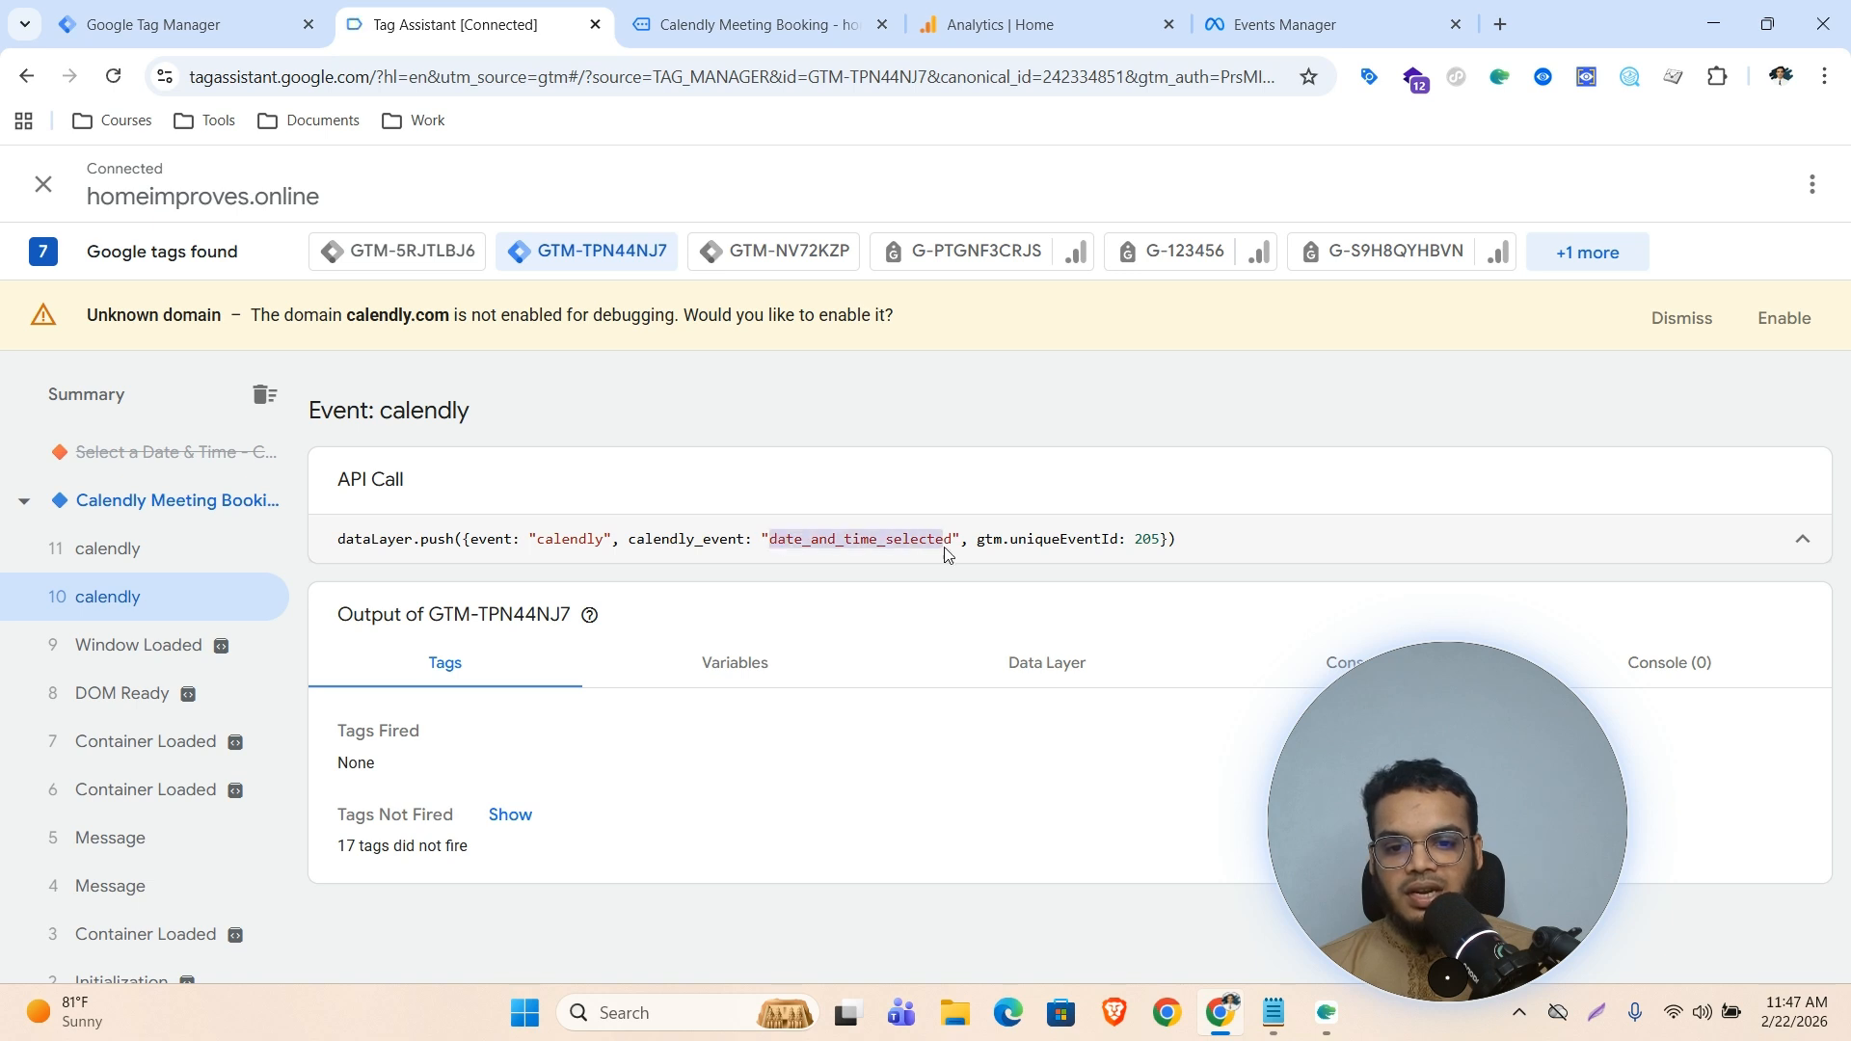
pyautogui.moveTo(945, 552); pyautogui.dragTo(955, 553)
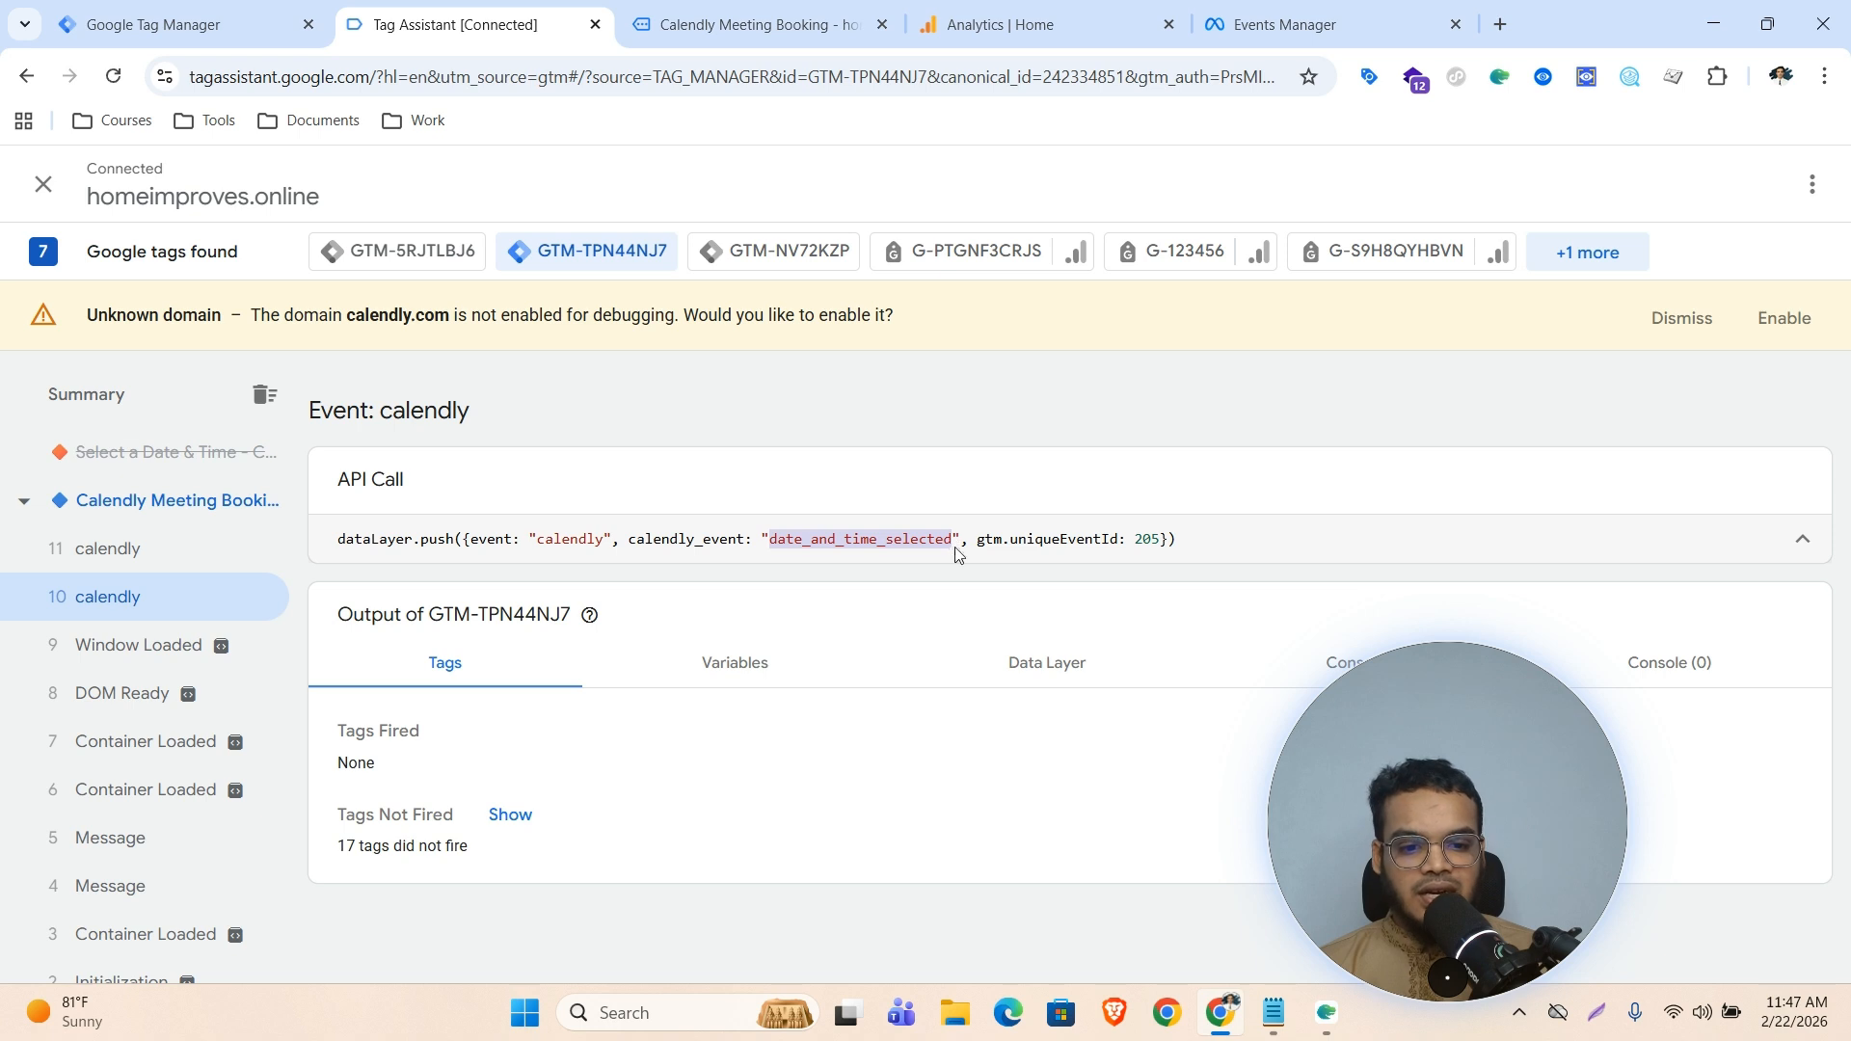
# Copy the calendly_event key name from the newest calendly event's dataLayer push in Tag Assistant
pyautogui.click(114, 548)
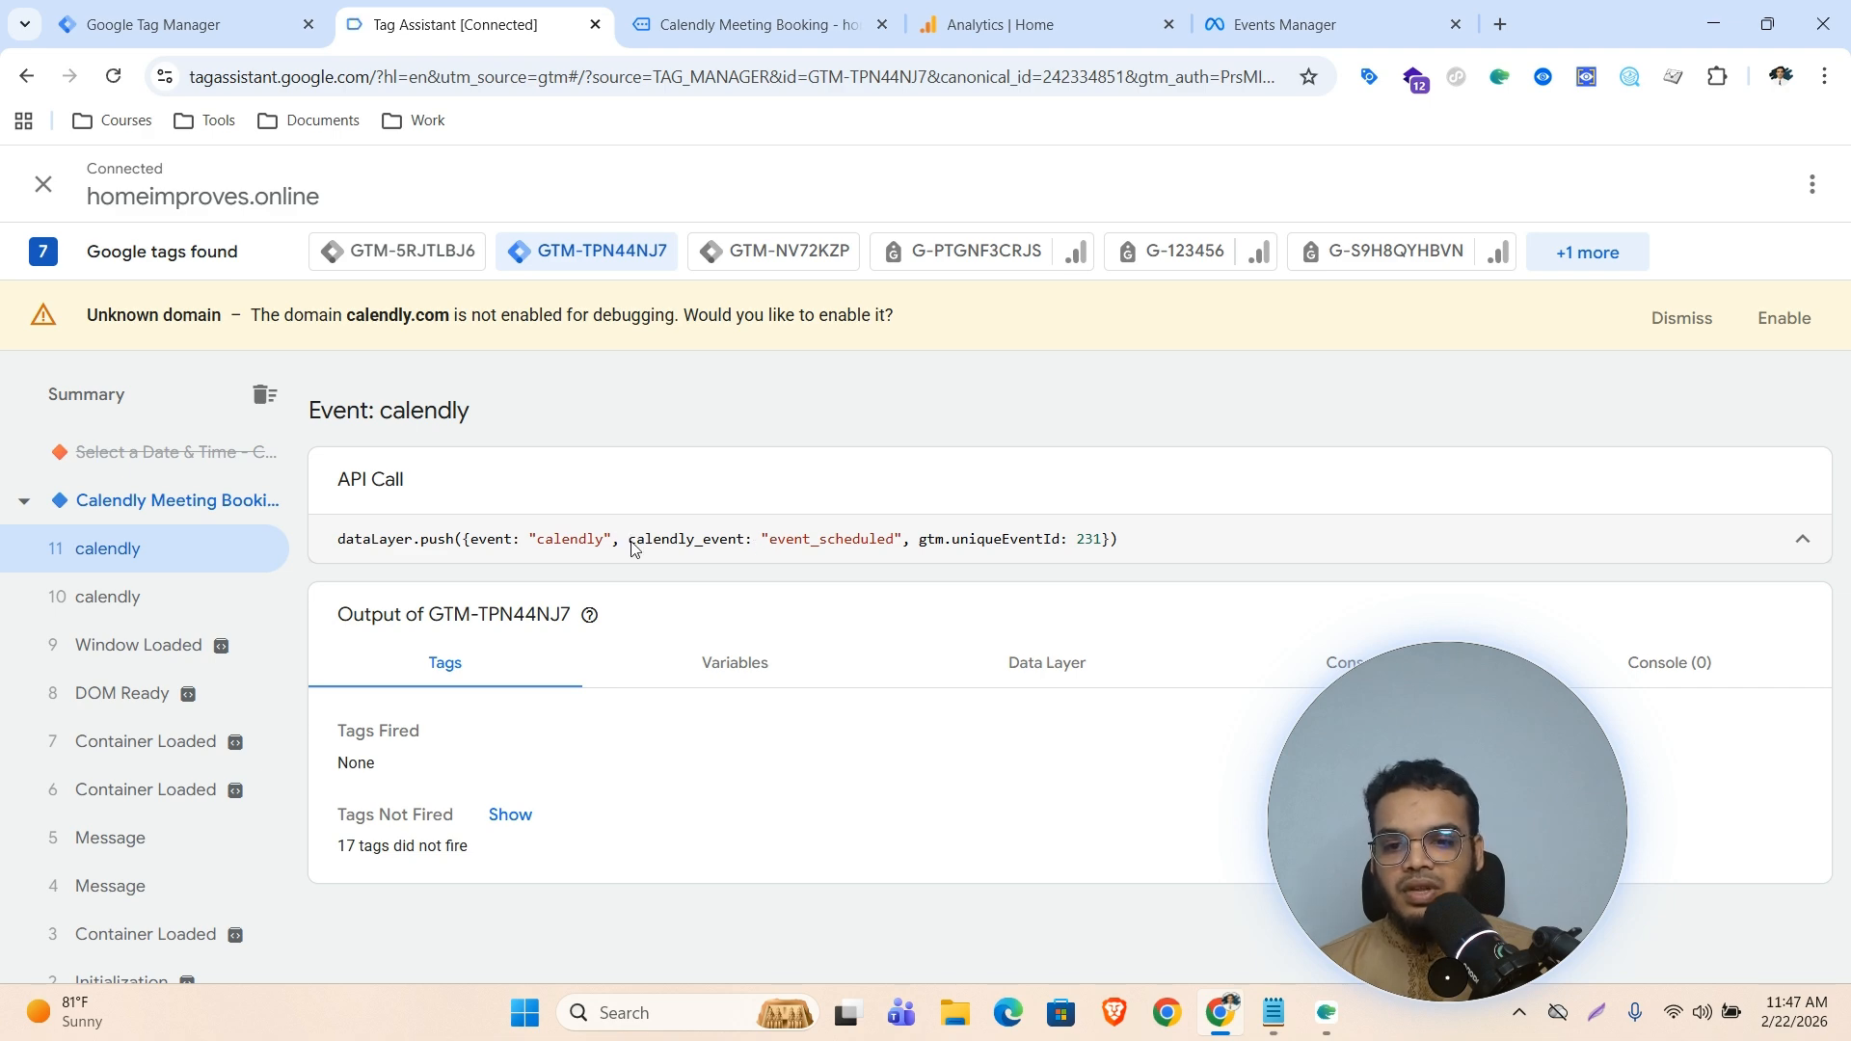
pyautogui.moveTo(627, 540); pyautogui.dragTo(727, 542)
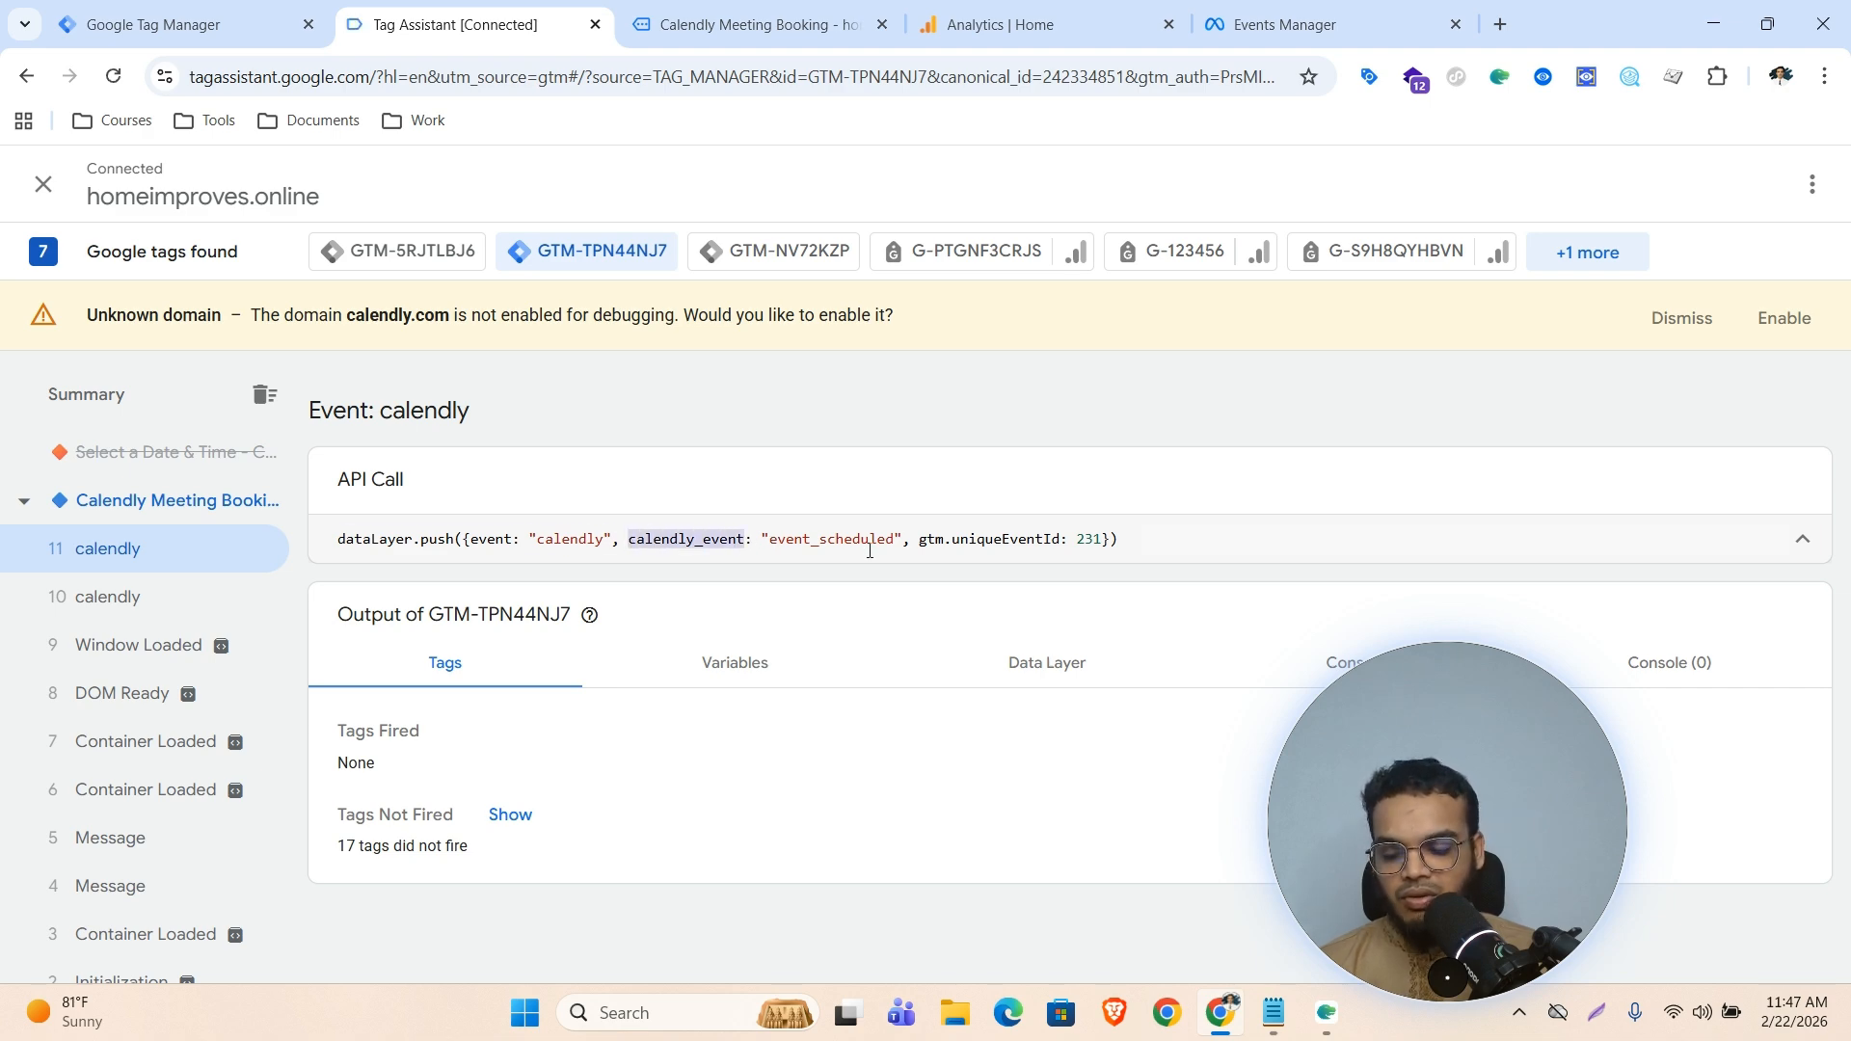
pyautogui.click(178, 10)
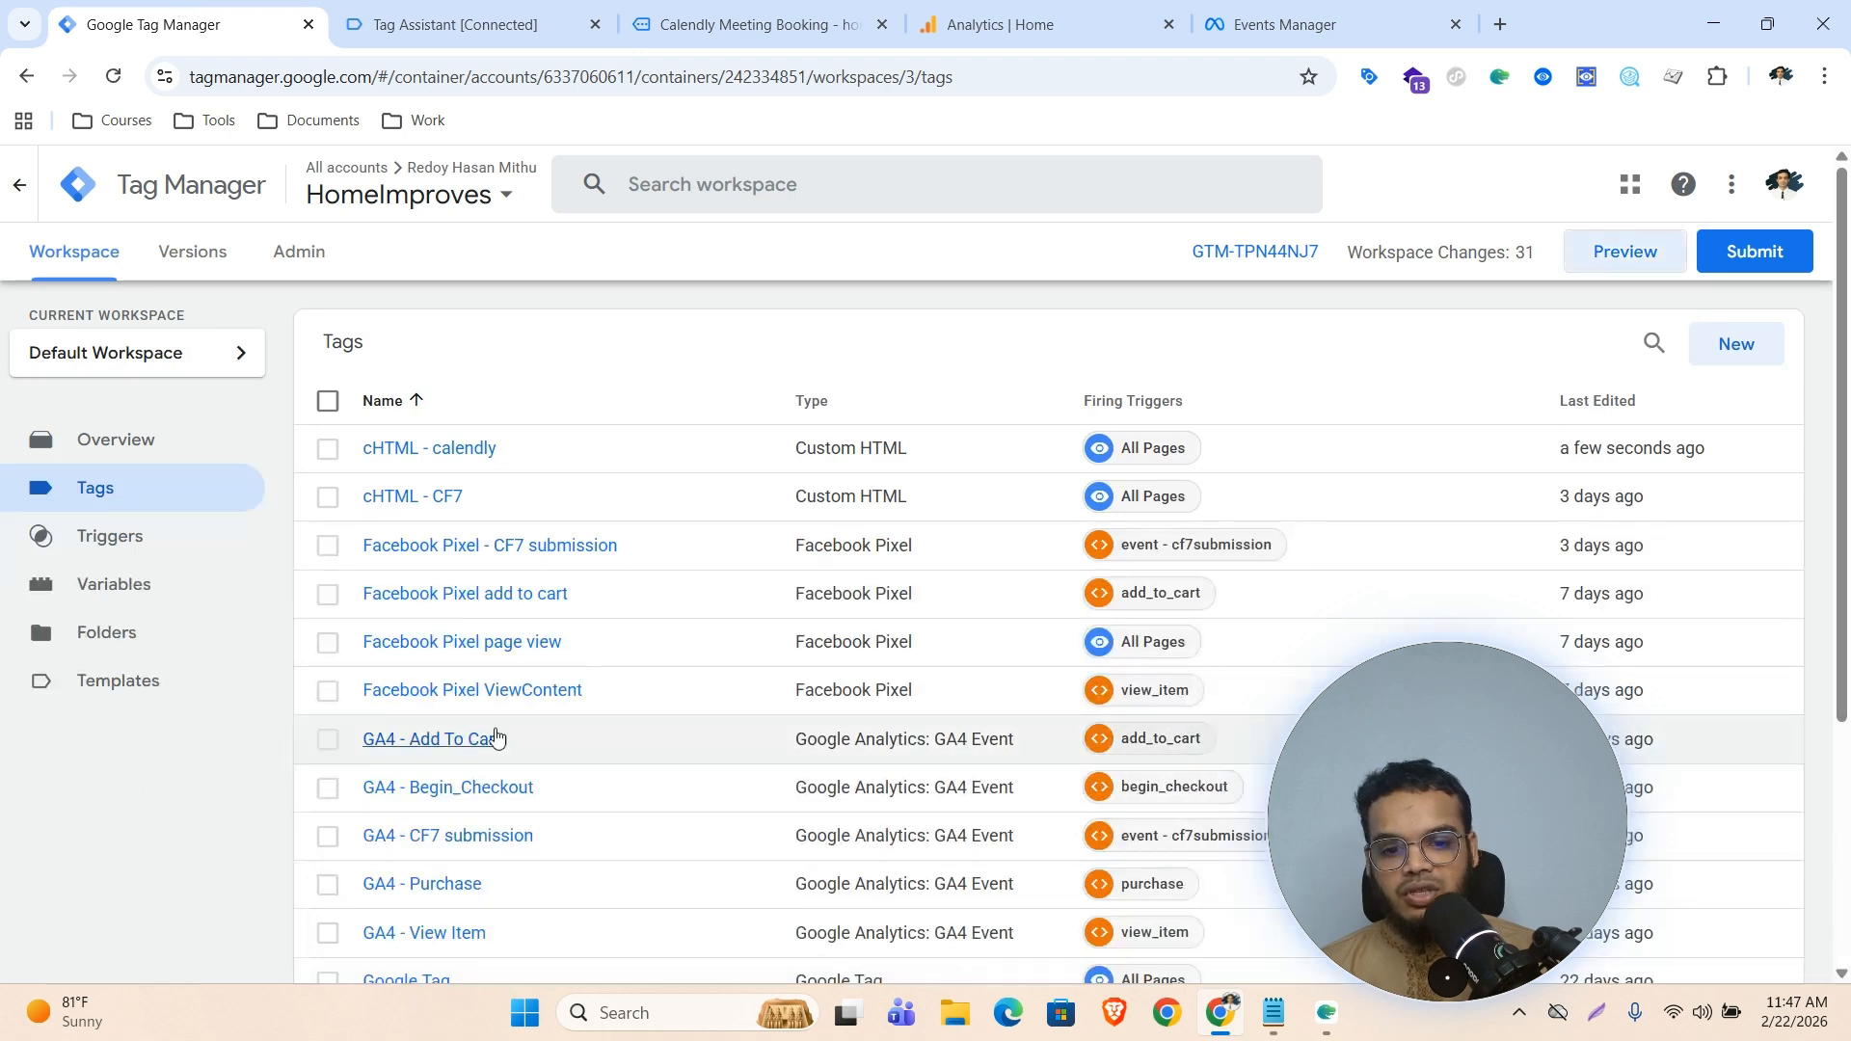
# Create and save a Data Layer Variable named calendly_event that reads the data layer key calendly_event
pyautogui.click(79, 596)
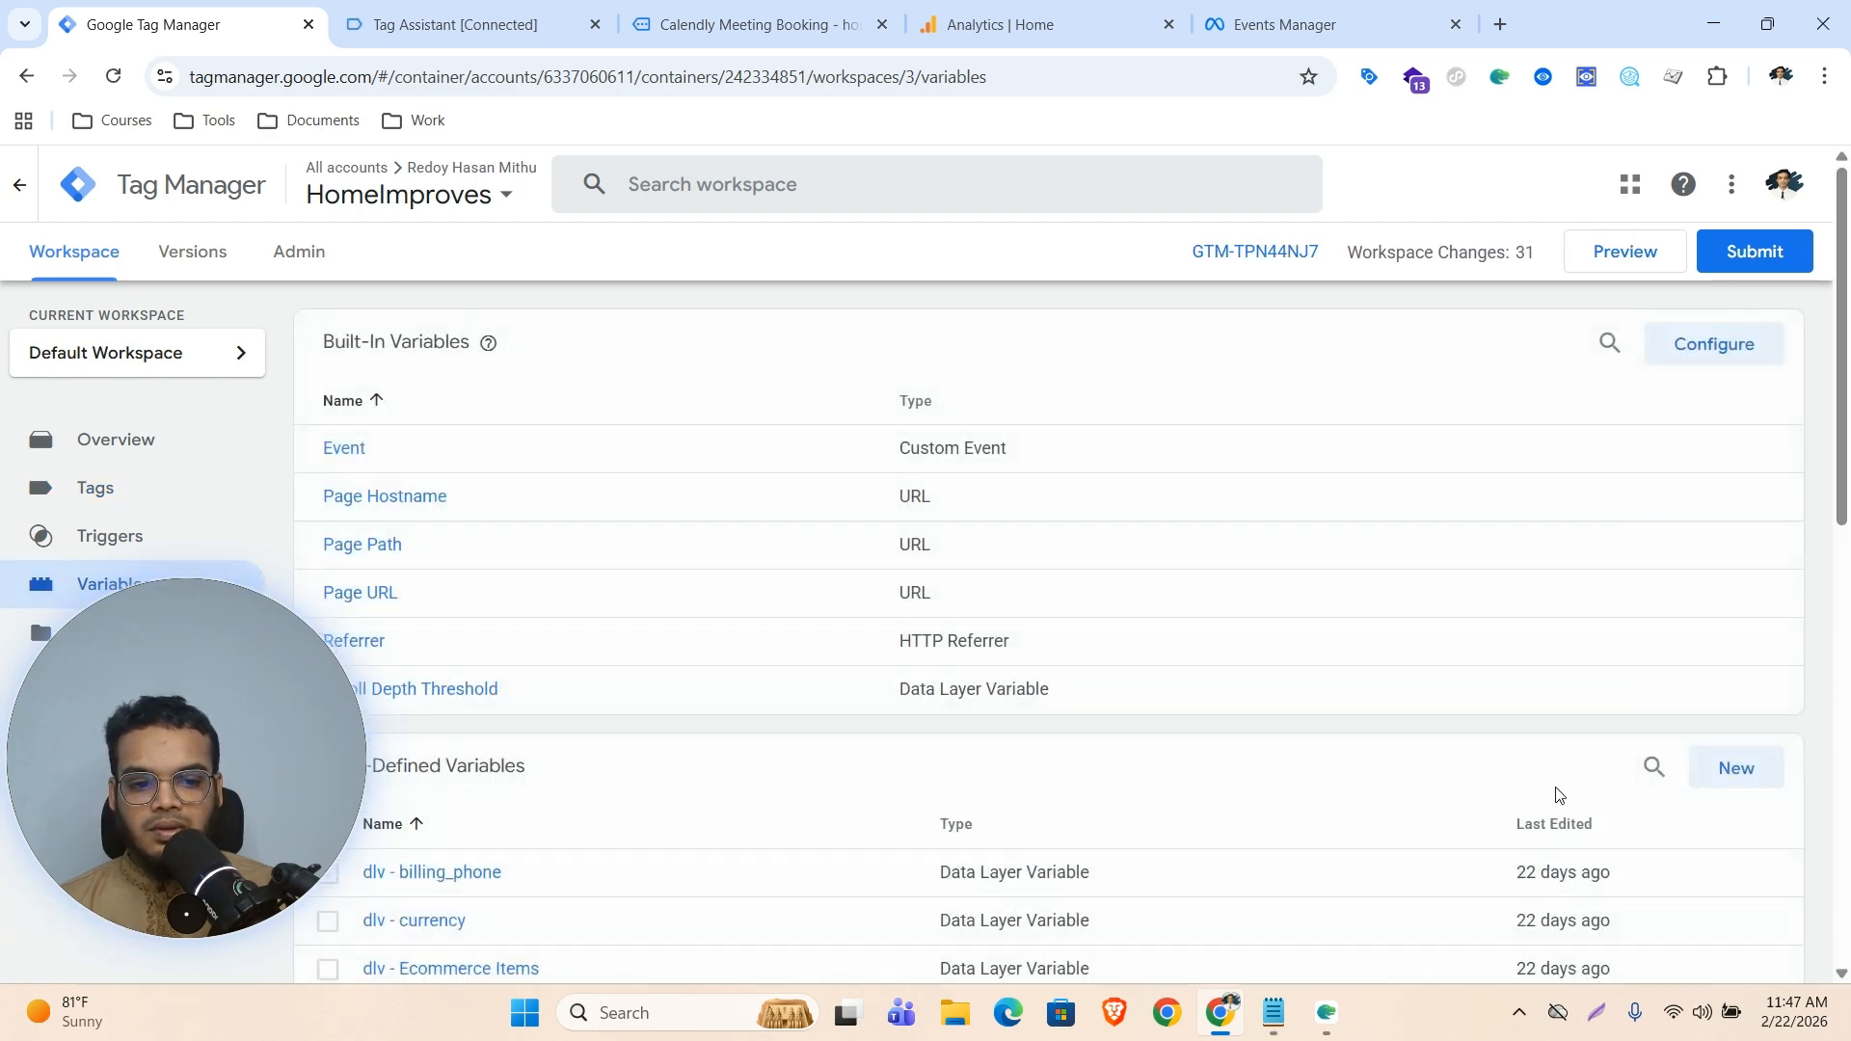
pyautogui.click(1717, 779)
pyautogui.click(1038, 463)
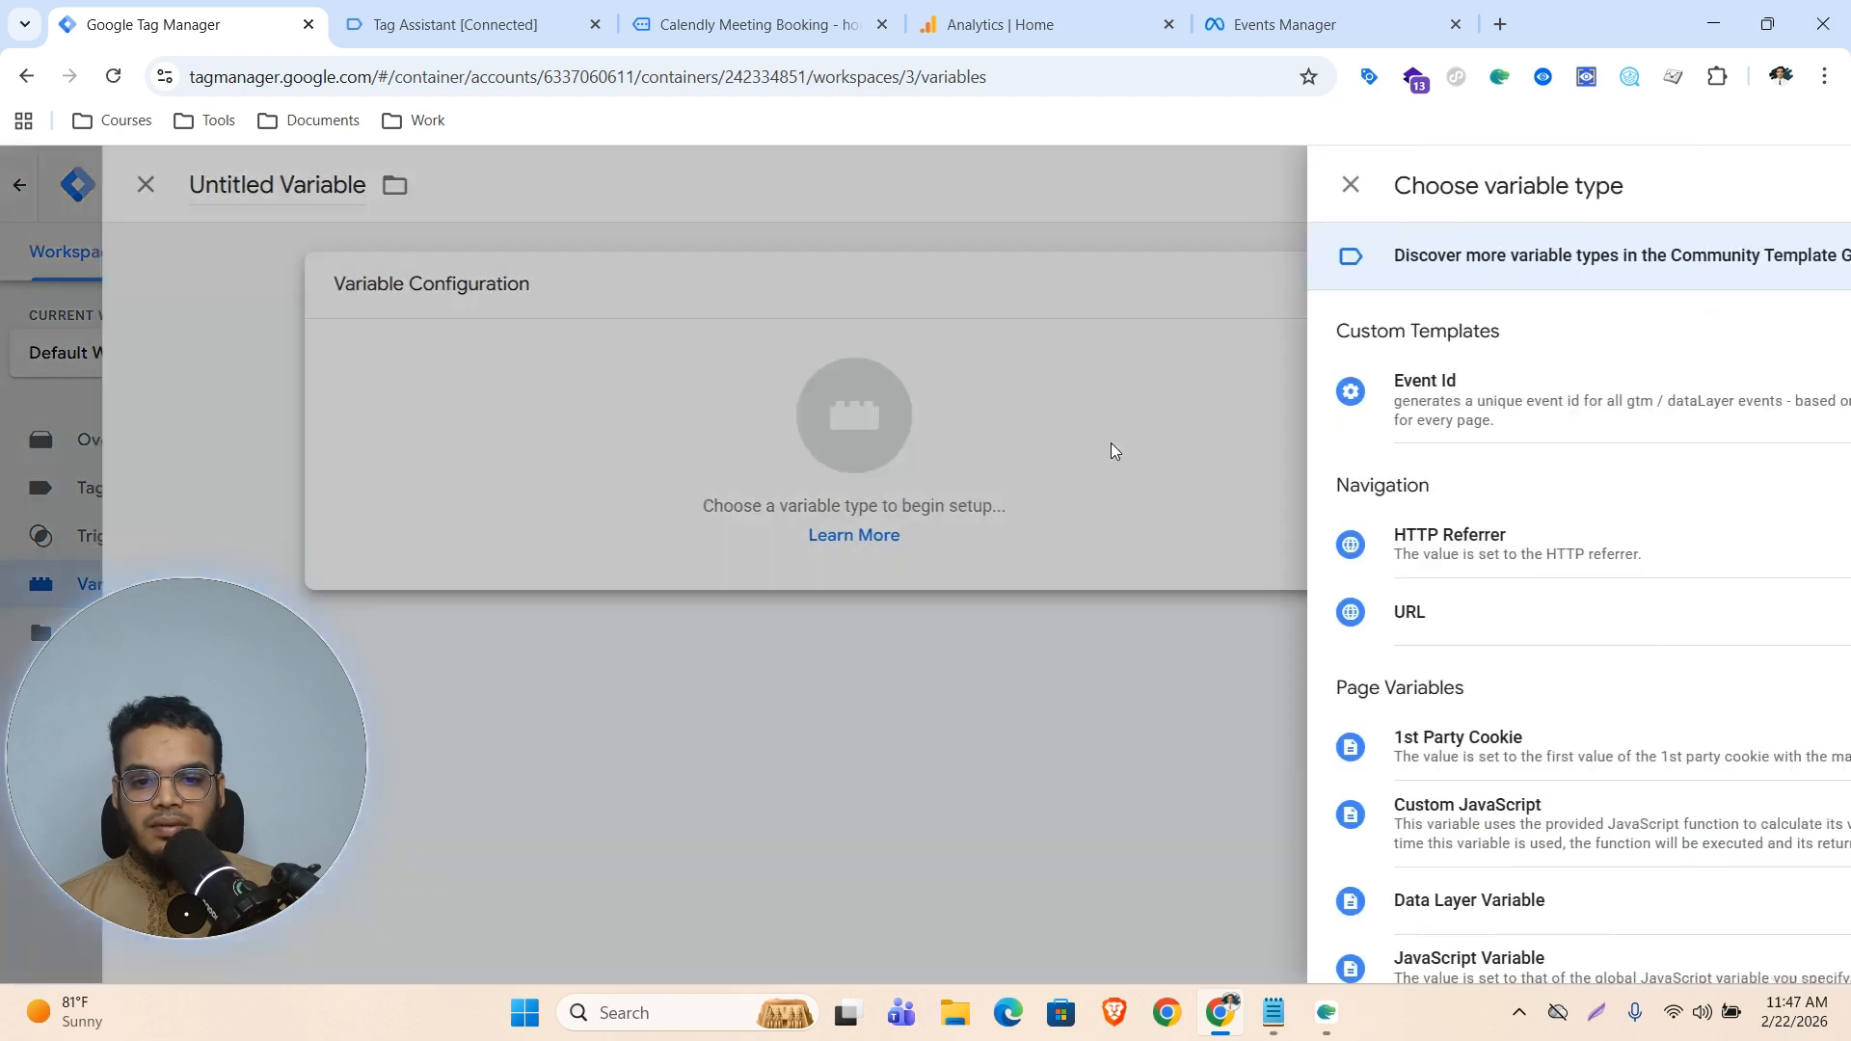
pyautogui.scroll(-3, 1255, 762)
pyautogui.click(1236, 653)
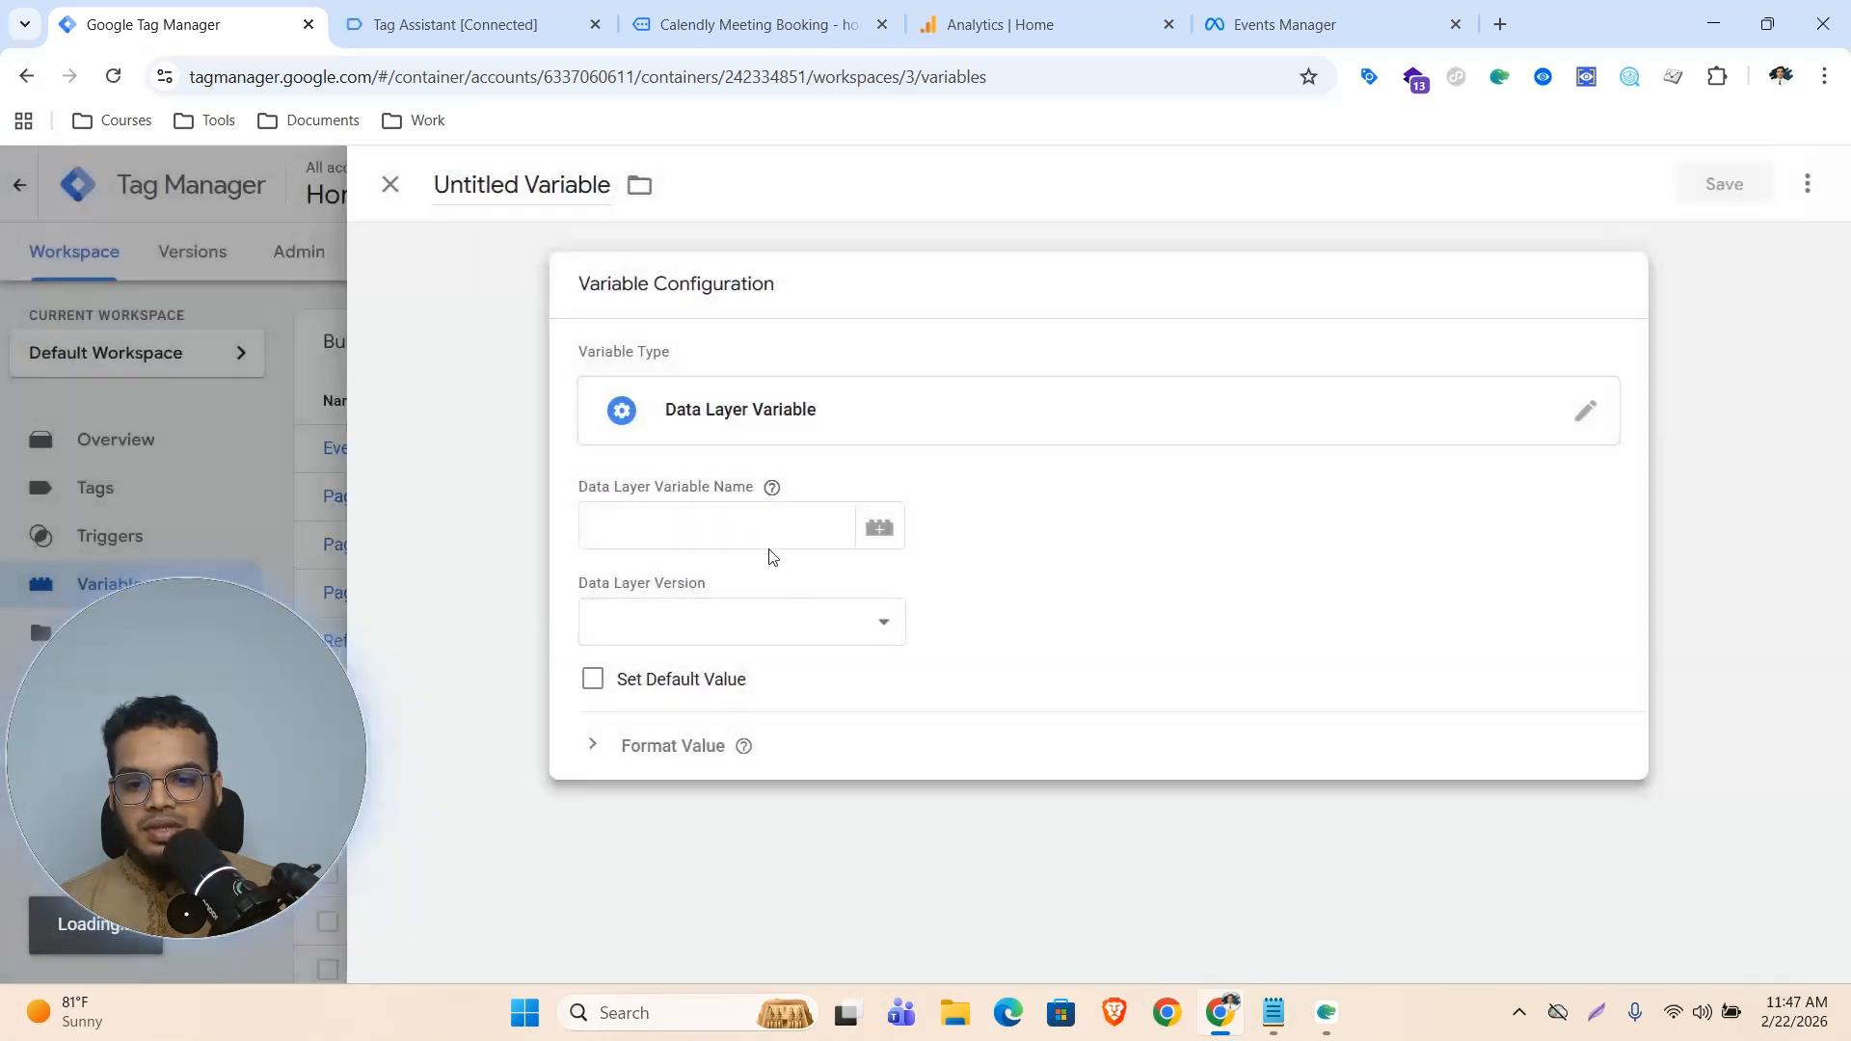
pyautogui.click(751, 532)
pyautogui.write('calendly_event')
pyautogui.click(519, 184)
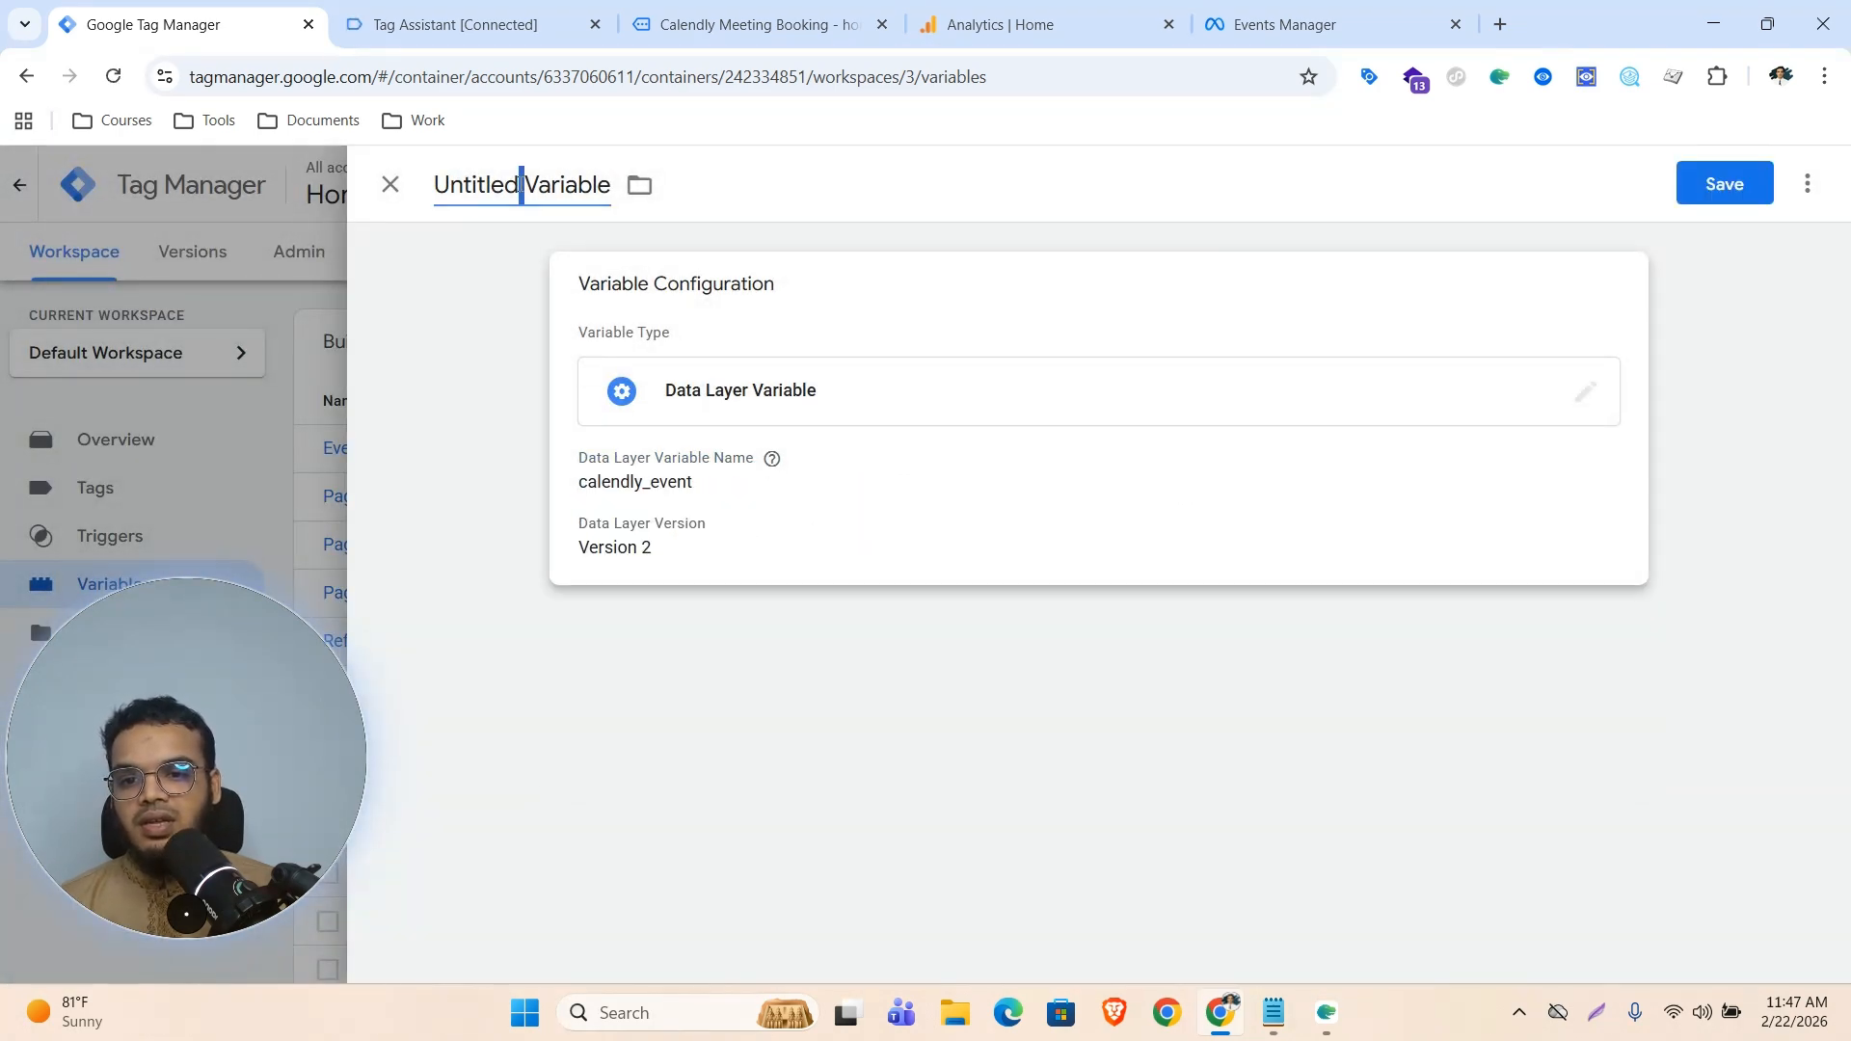
pyautogui.write('calendly_event')
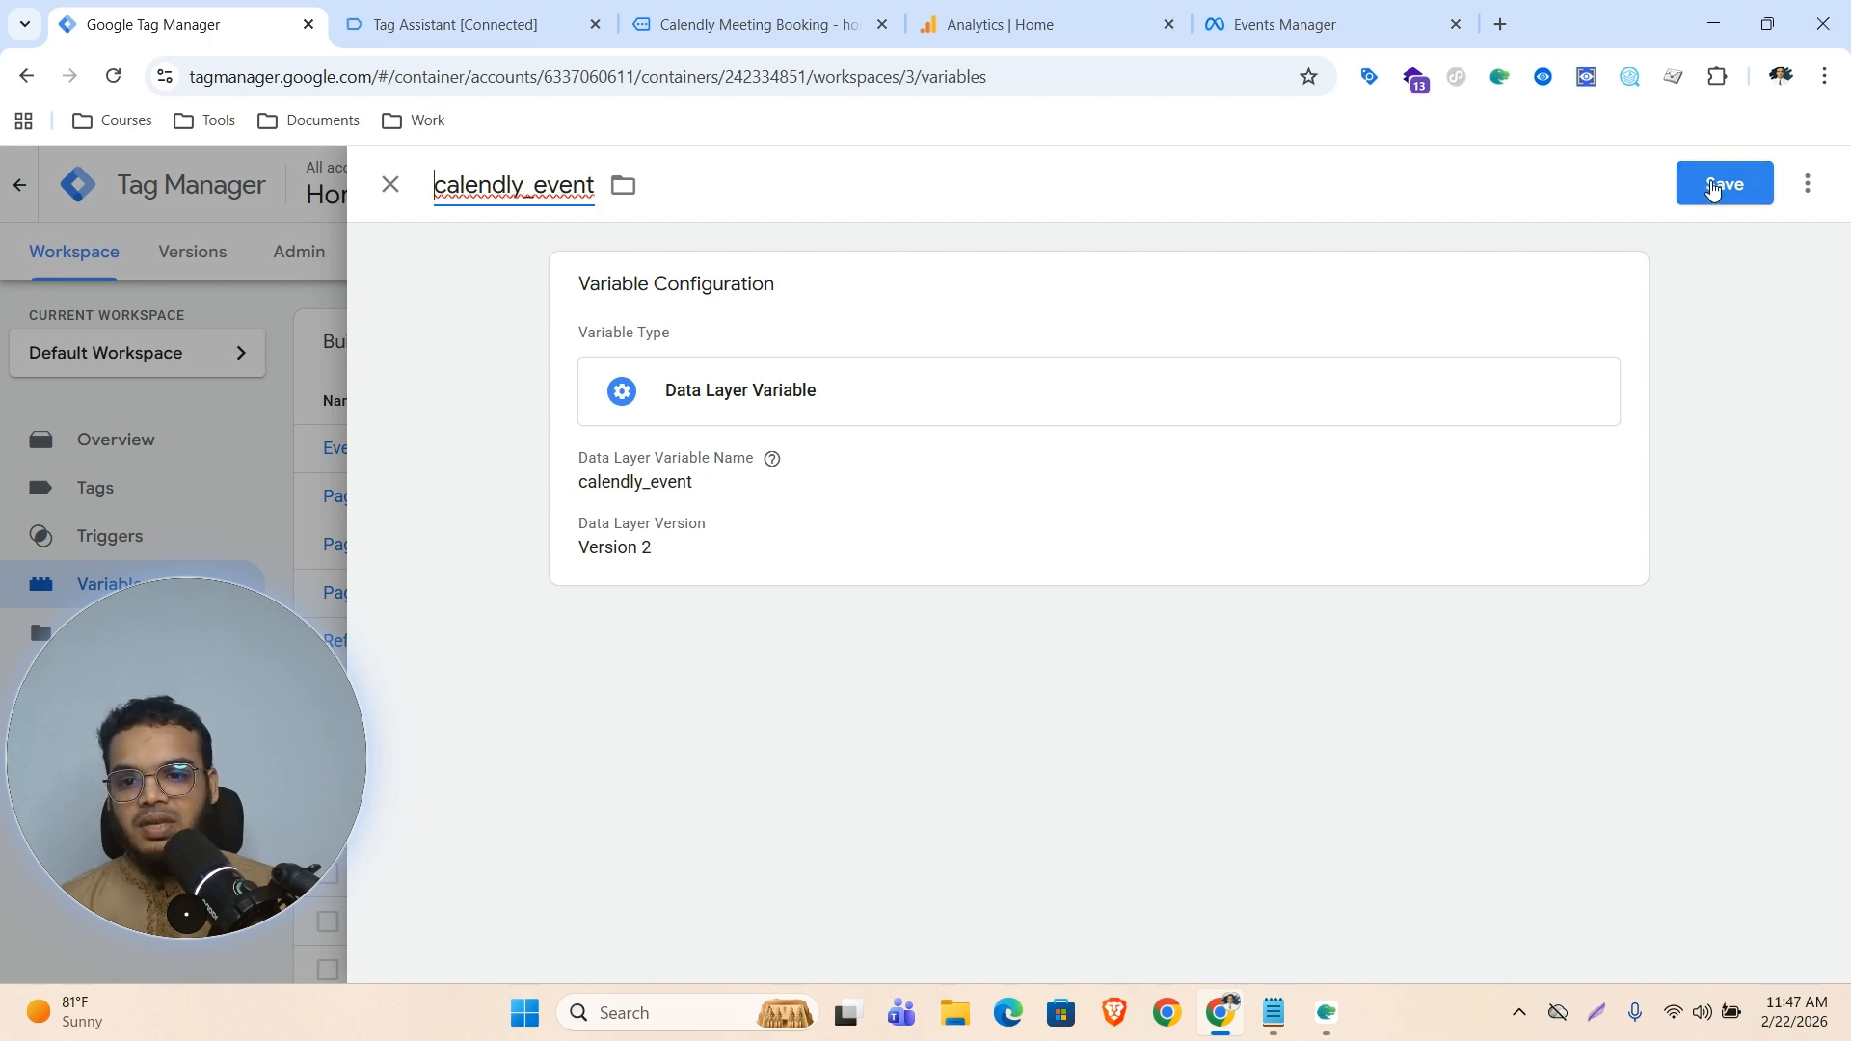
pyautogui.click(1703, 187)
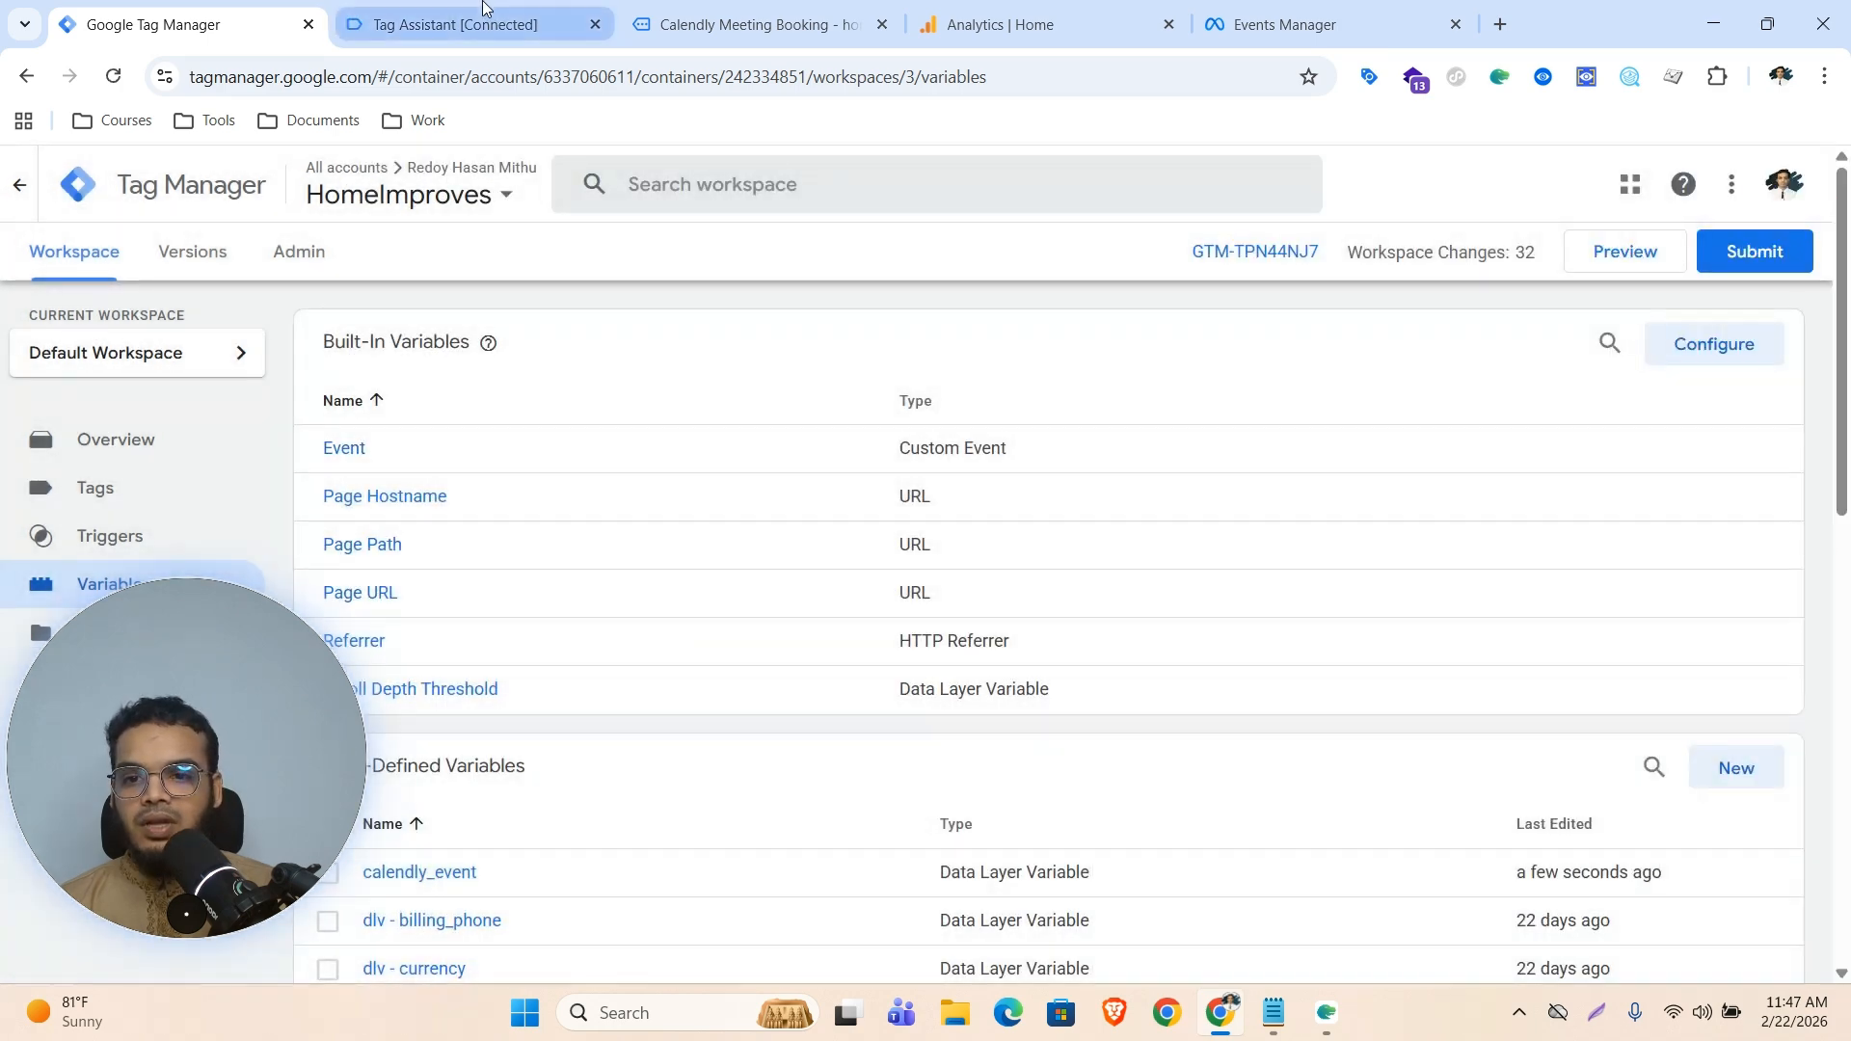
# Copy the calendly event name from the dataLayer push in Tag Assistant
pyautogui.click(485, 7)
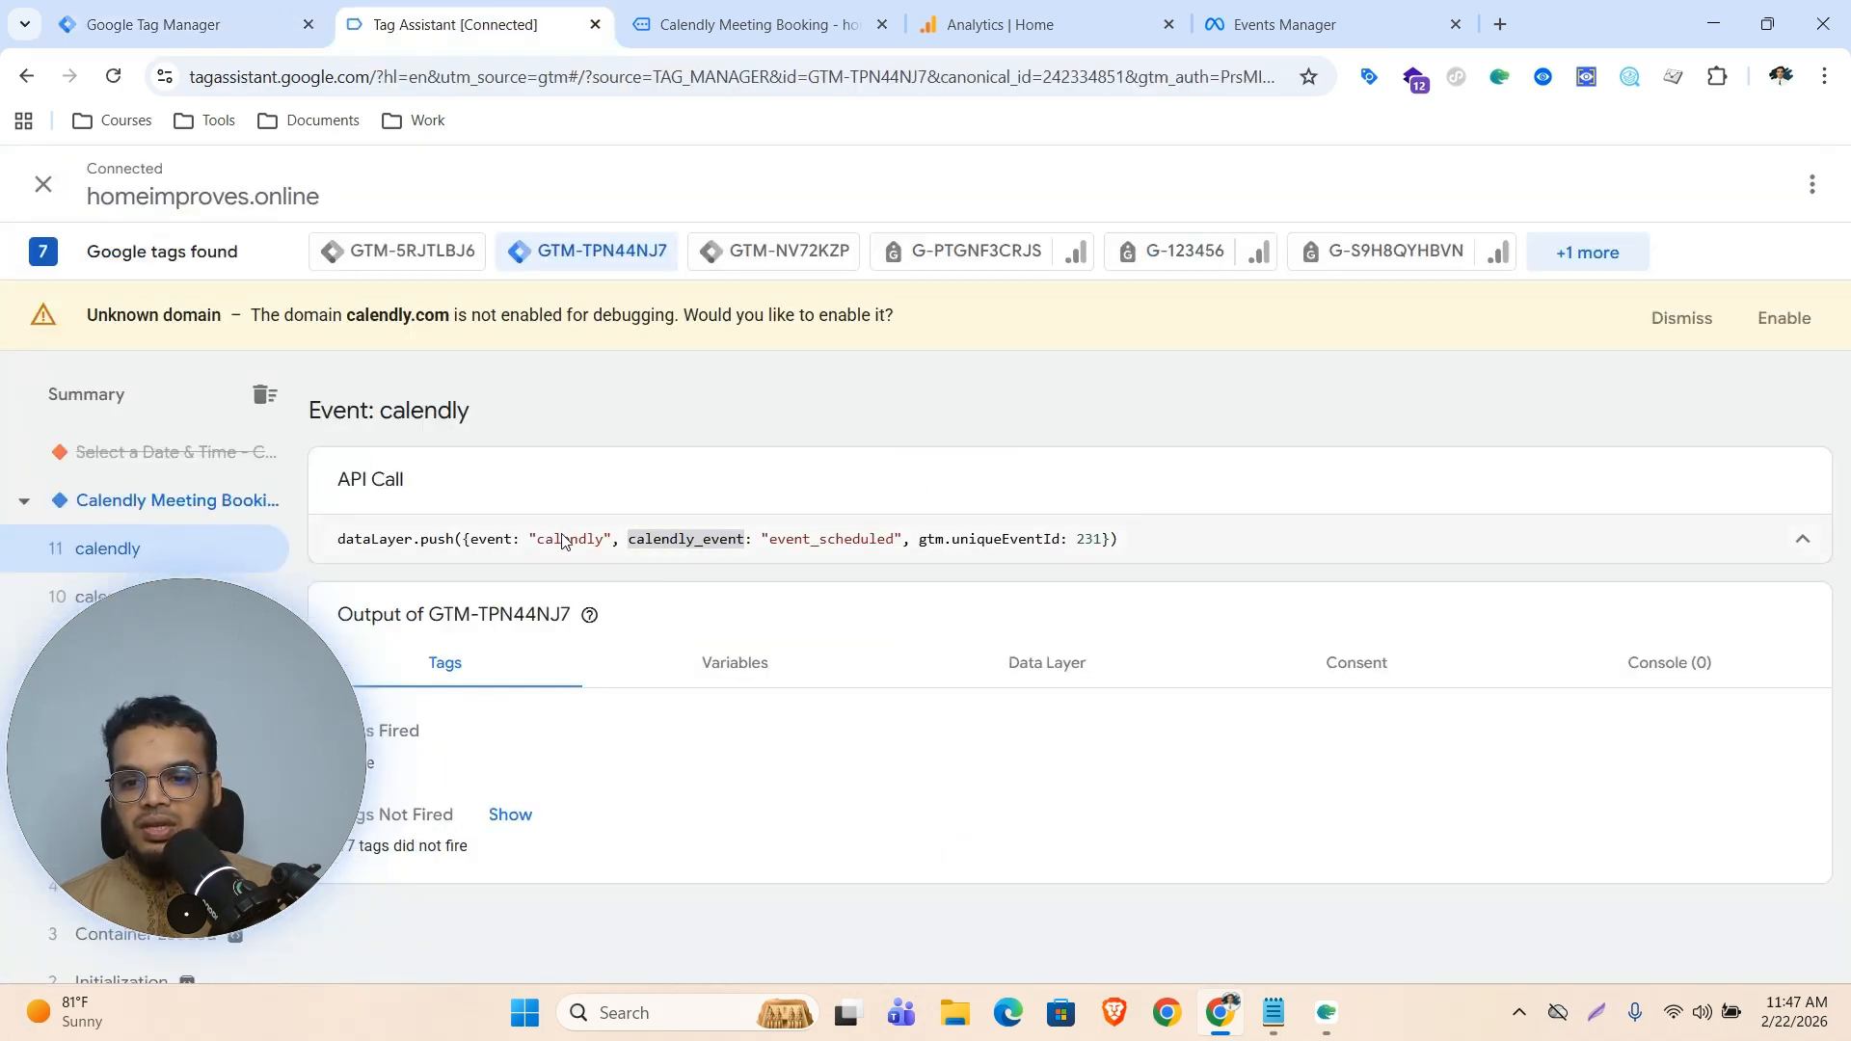
pyautogui.doubleClick(584, 542)
pyautogui.hotkey('ctrl', 'c')
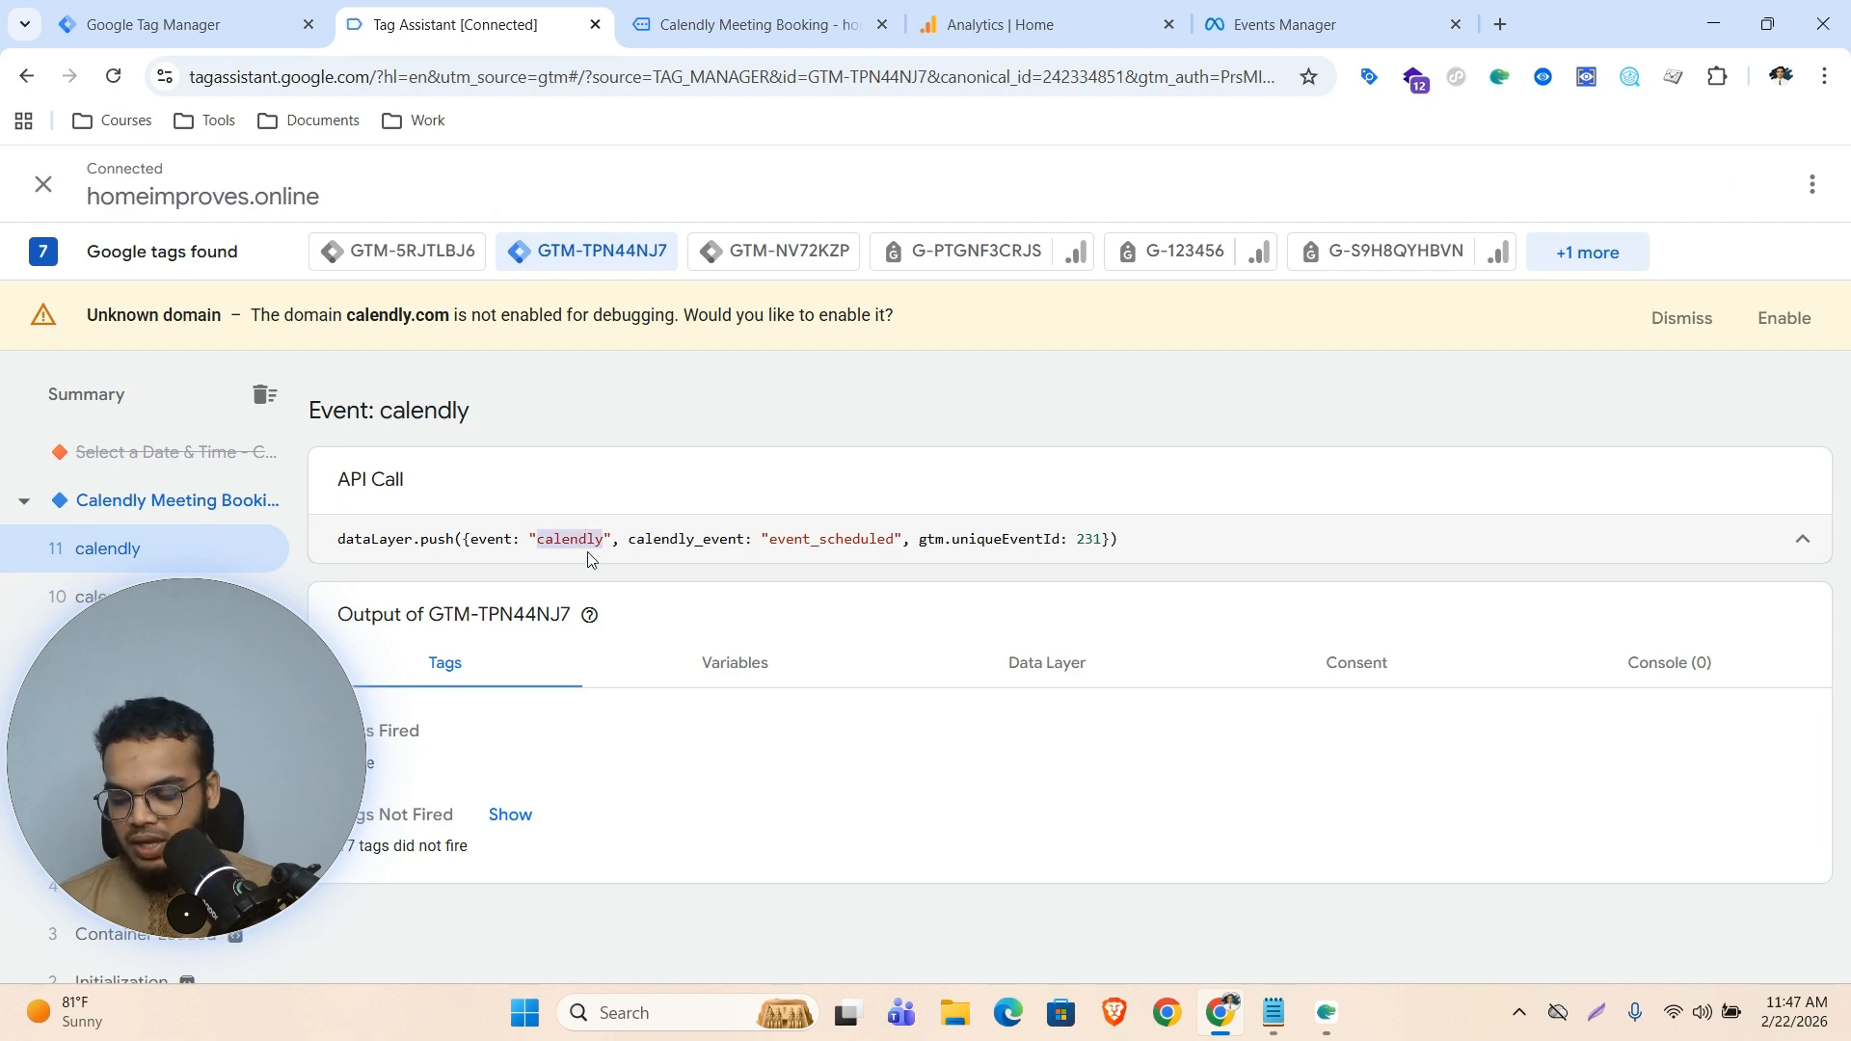
pyautogui.click(183, 24)
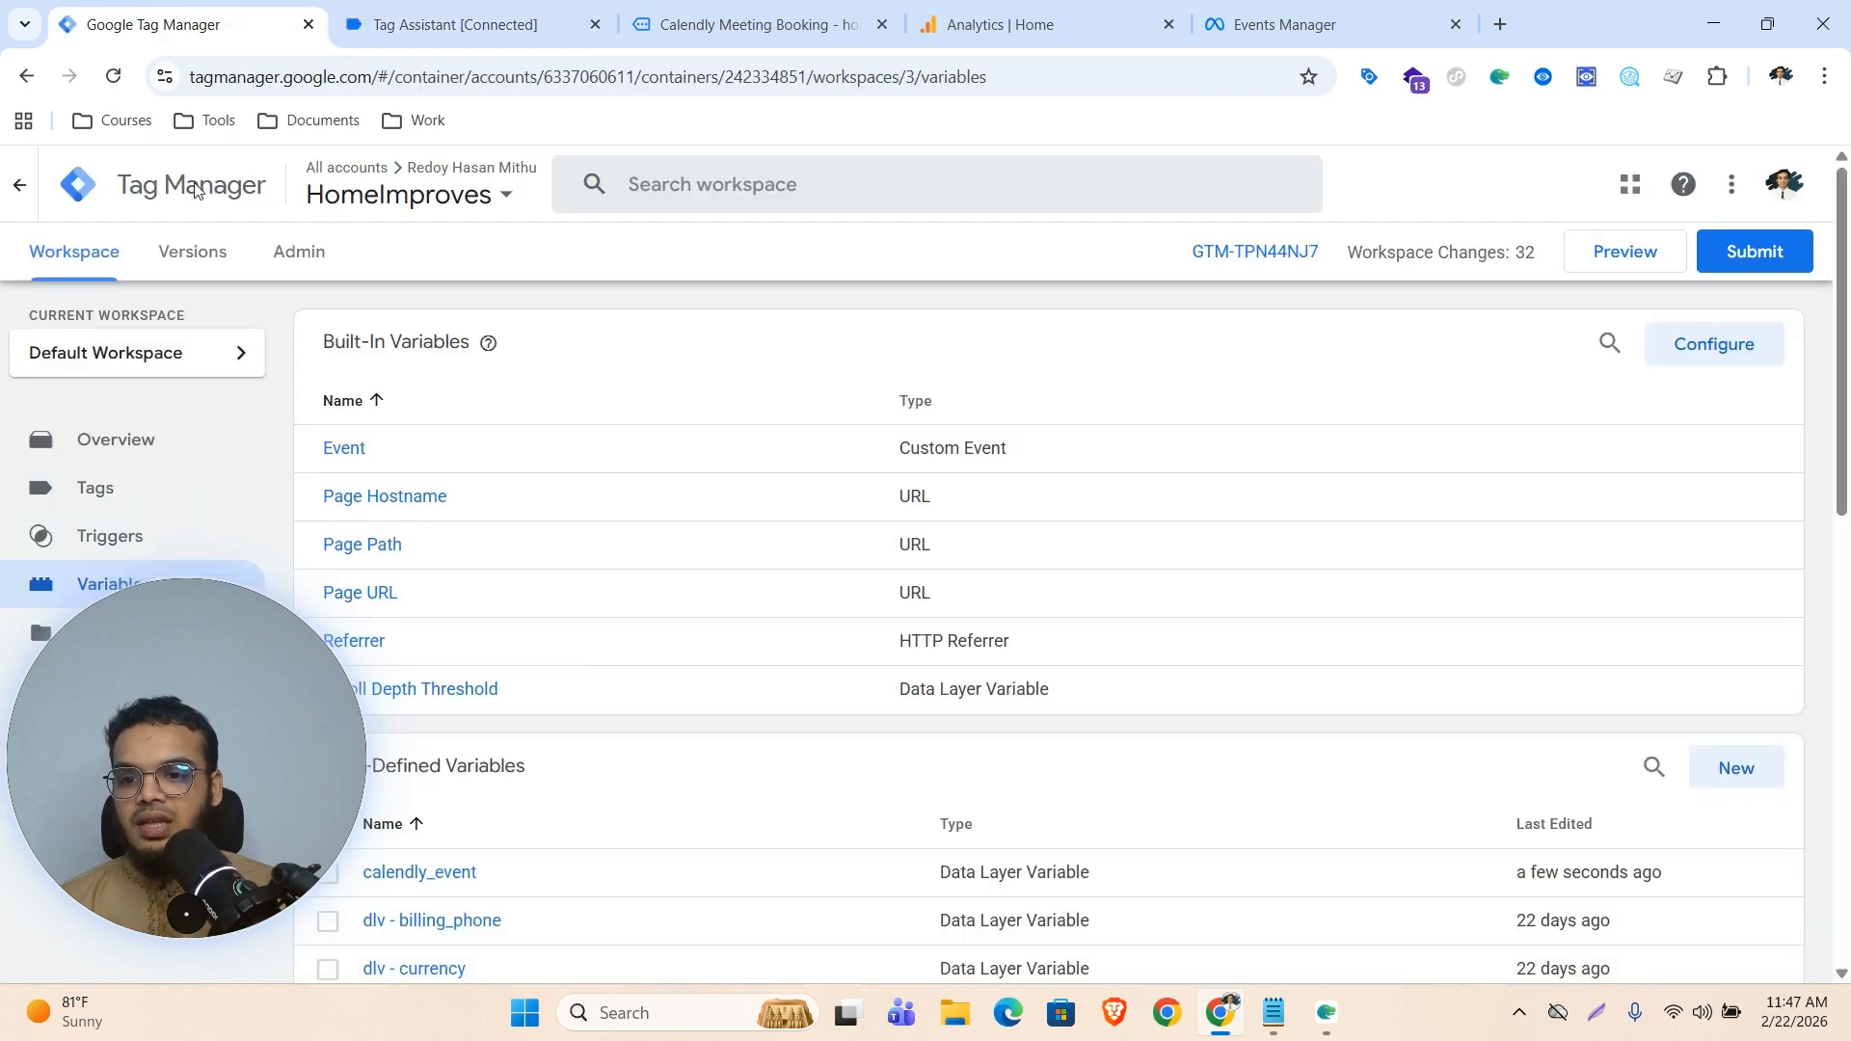
# Create and save a Custom Event trigger named event - calendly that fires on the event name calendly
pyautogui.click(121, 538)
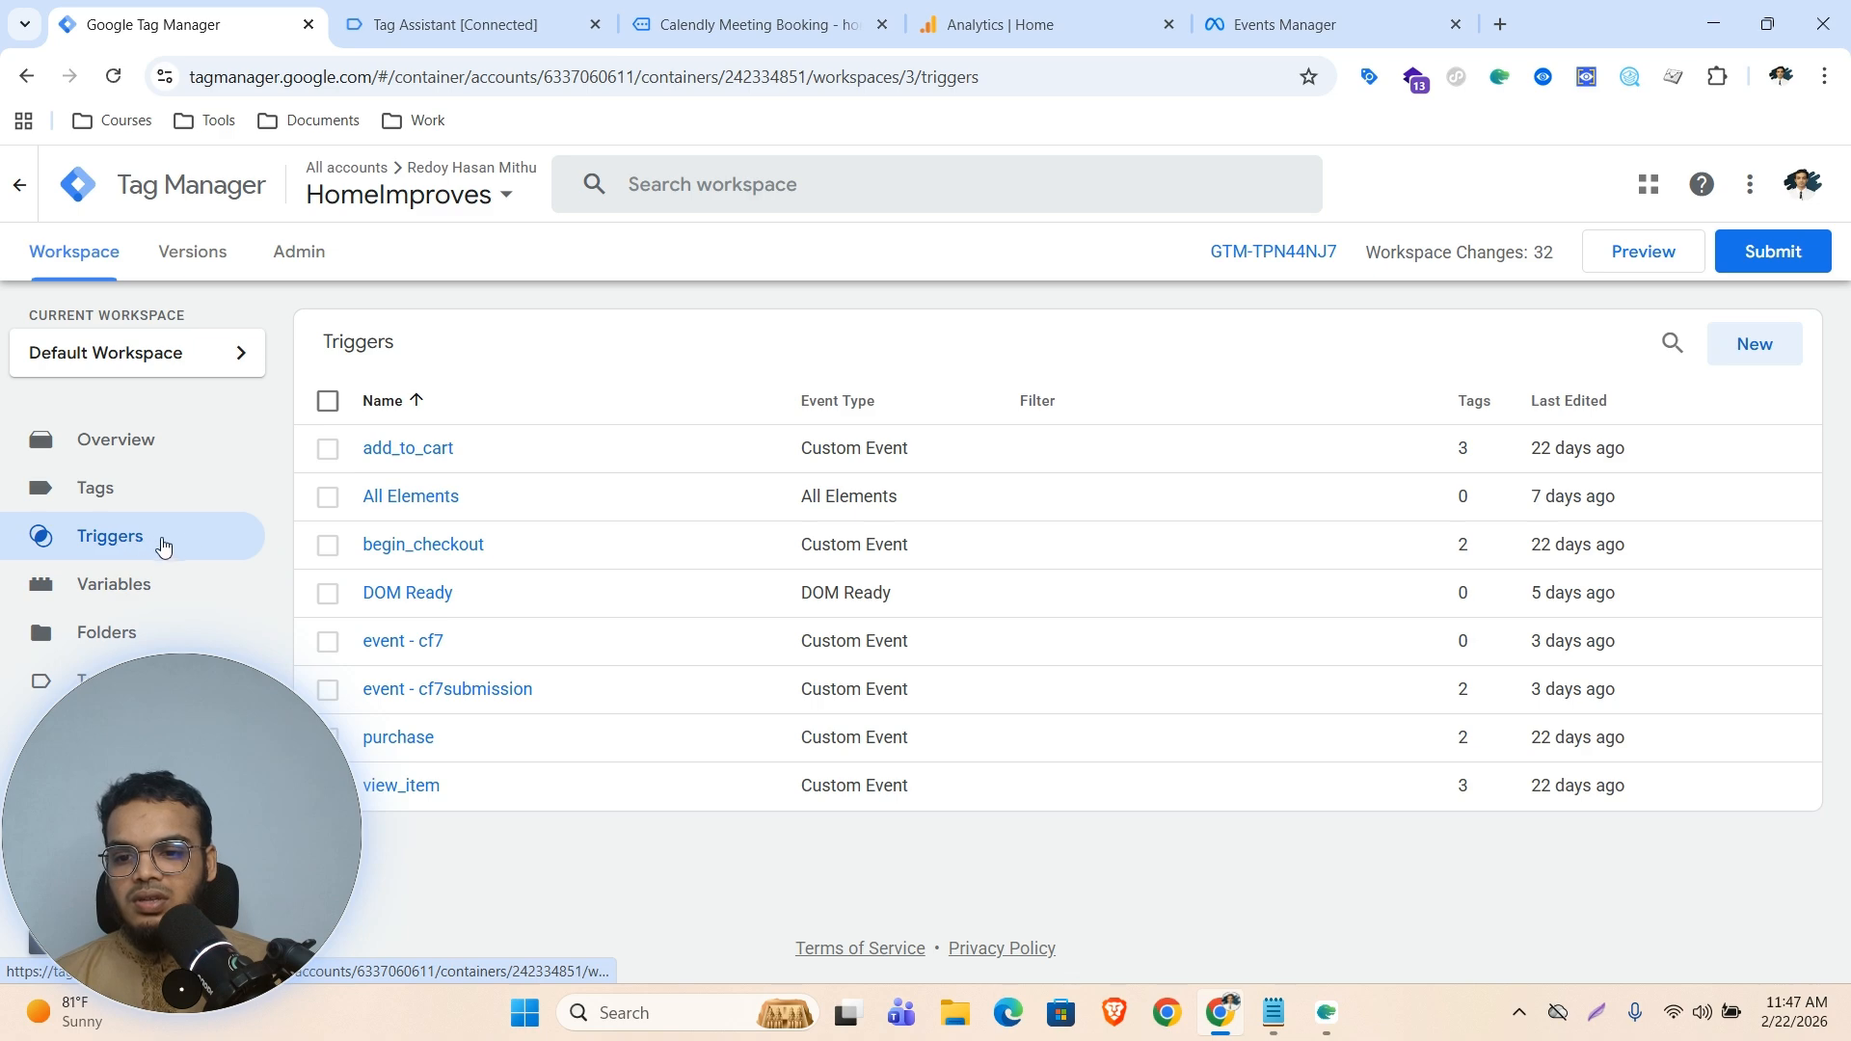
pyautogui.click(1717, 346)
pyautogui.click(1099, 403)
pyautogui.scroll(-4, 1371, 644)
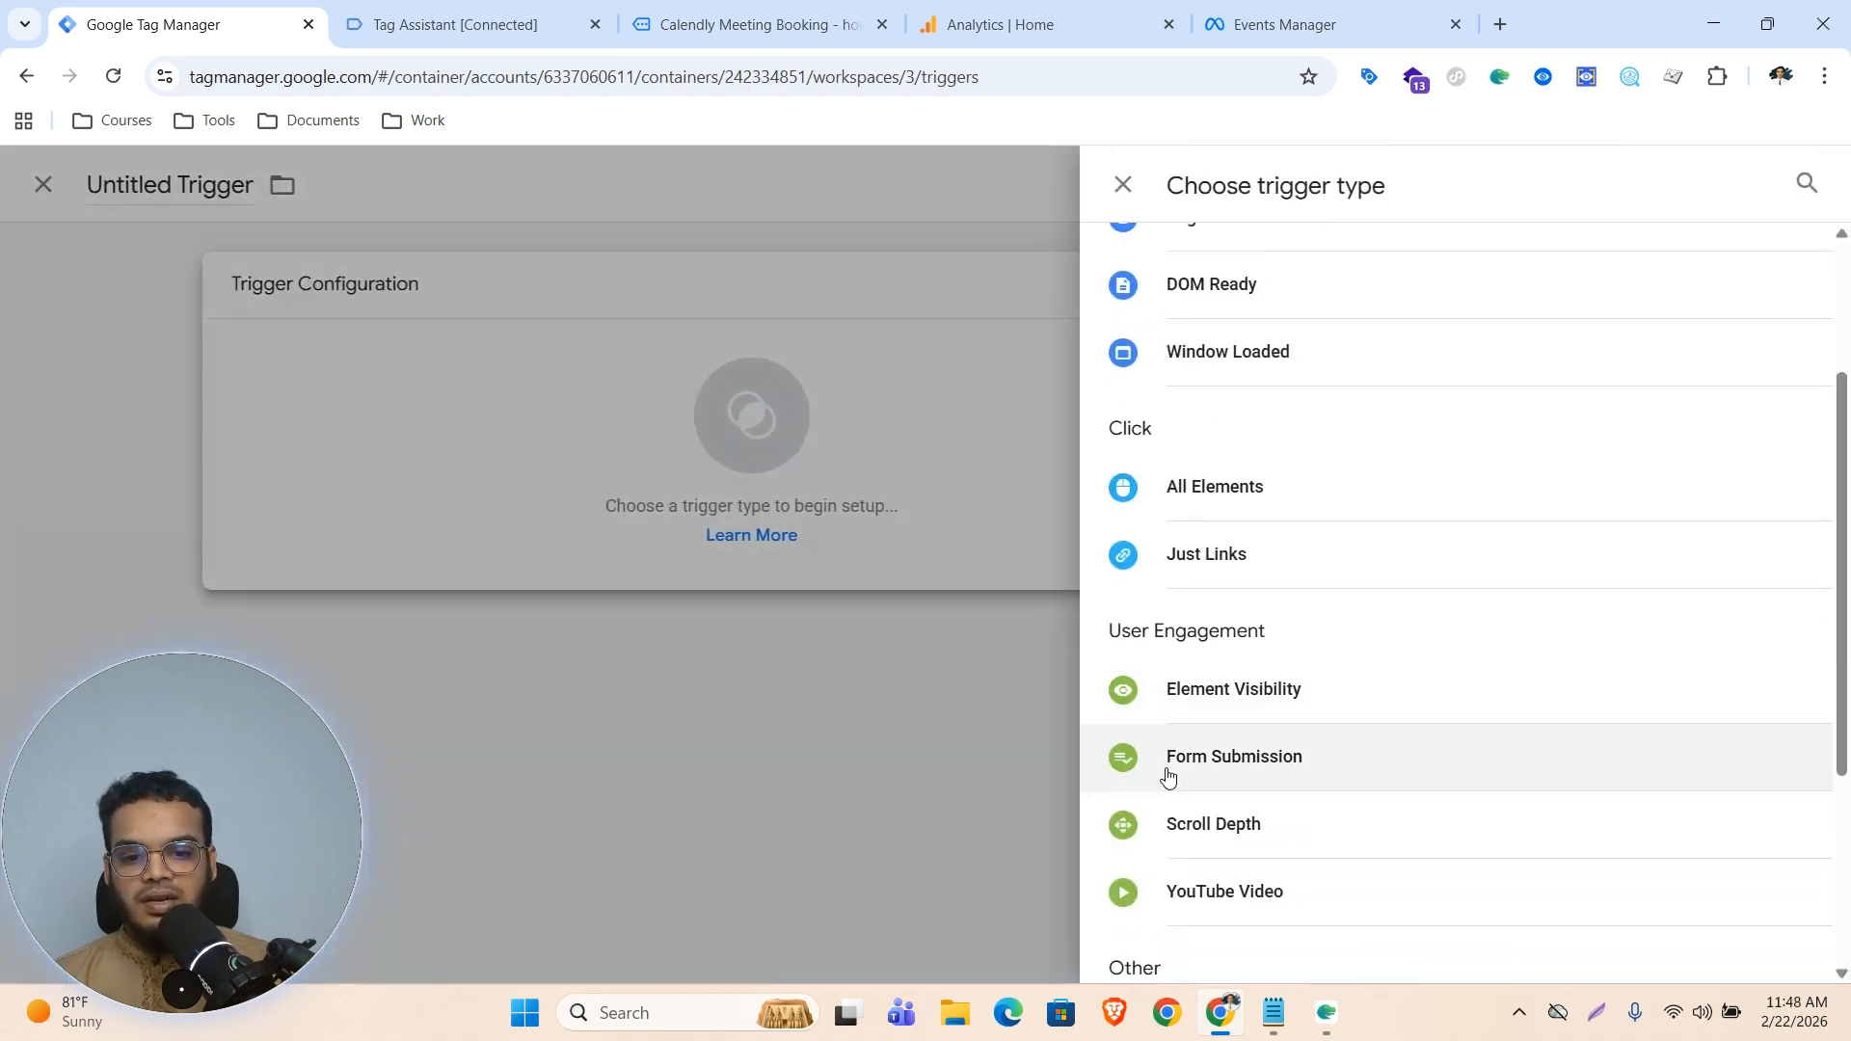
pyautogui.click(1270, 904)
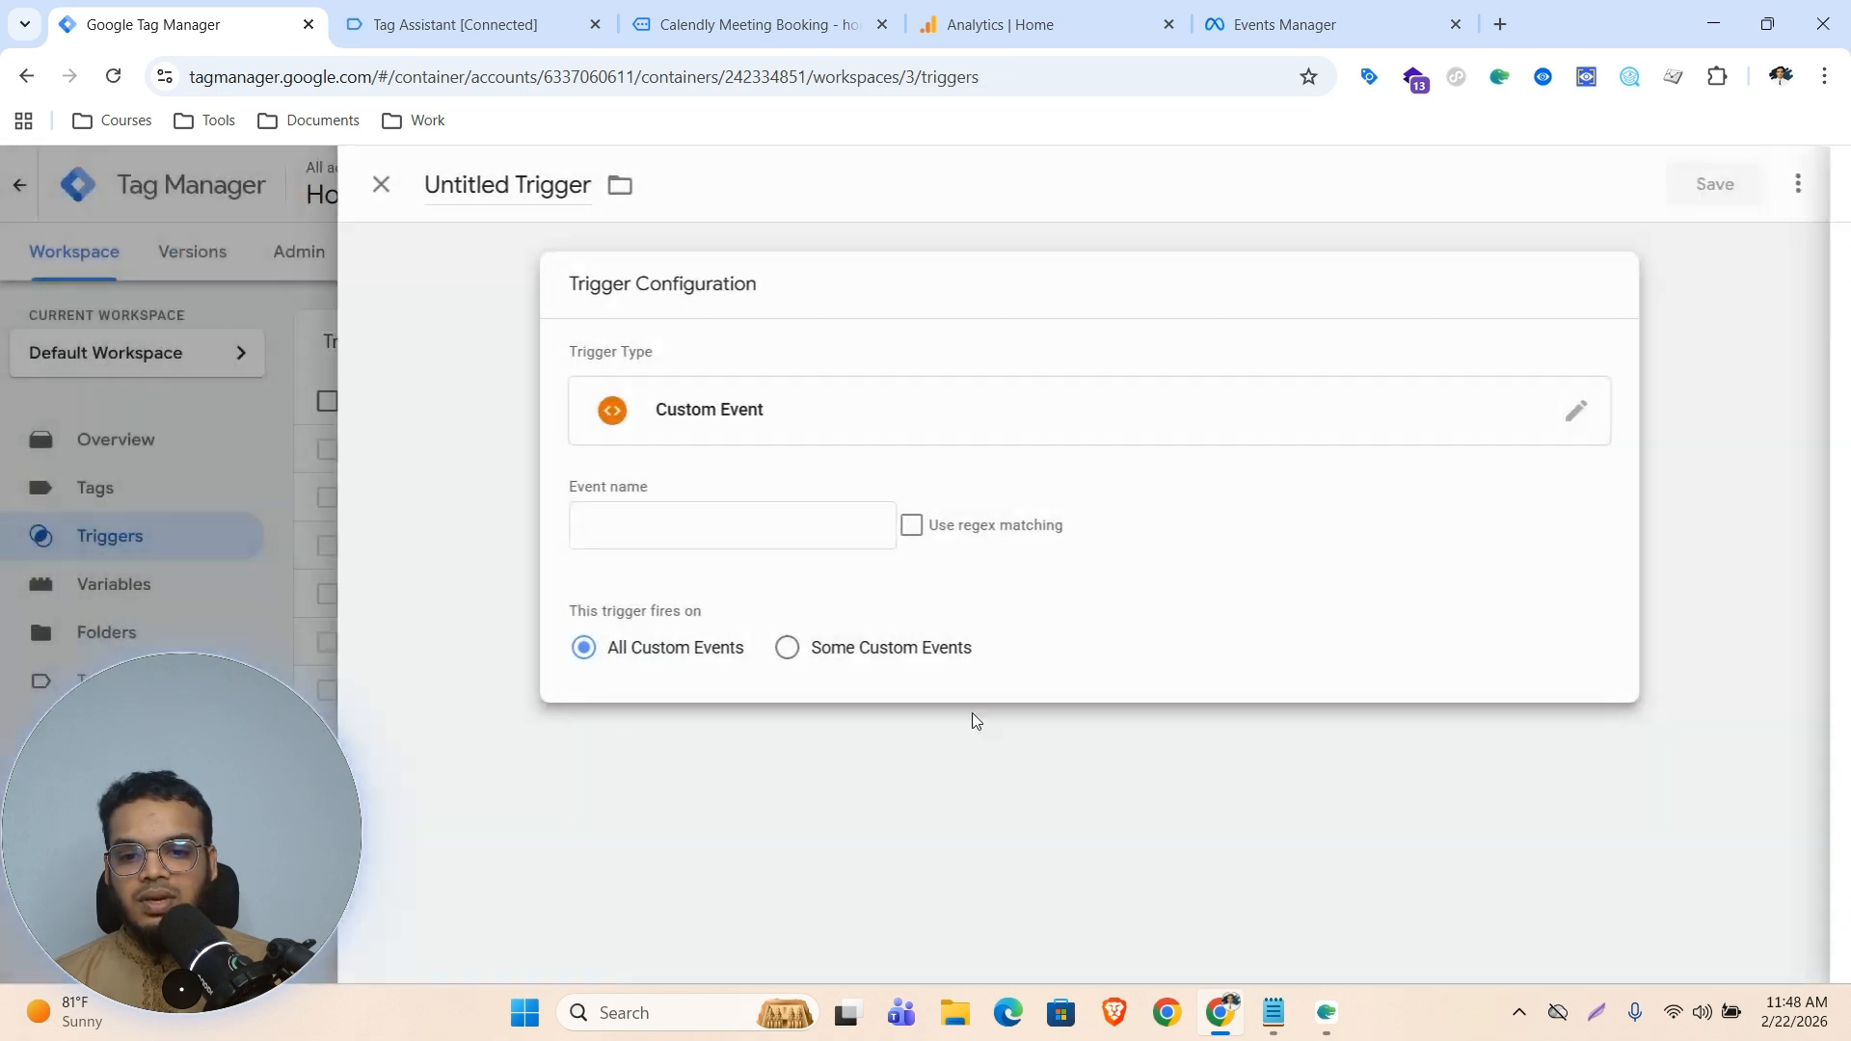
pyautogui.click(794, 529)
pyautogui.write('calendly')
pyautogui.click(521, 186)
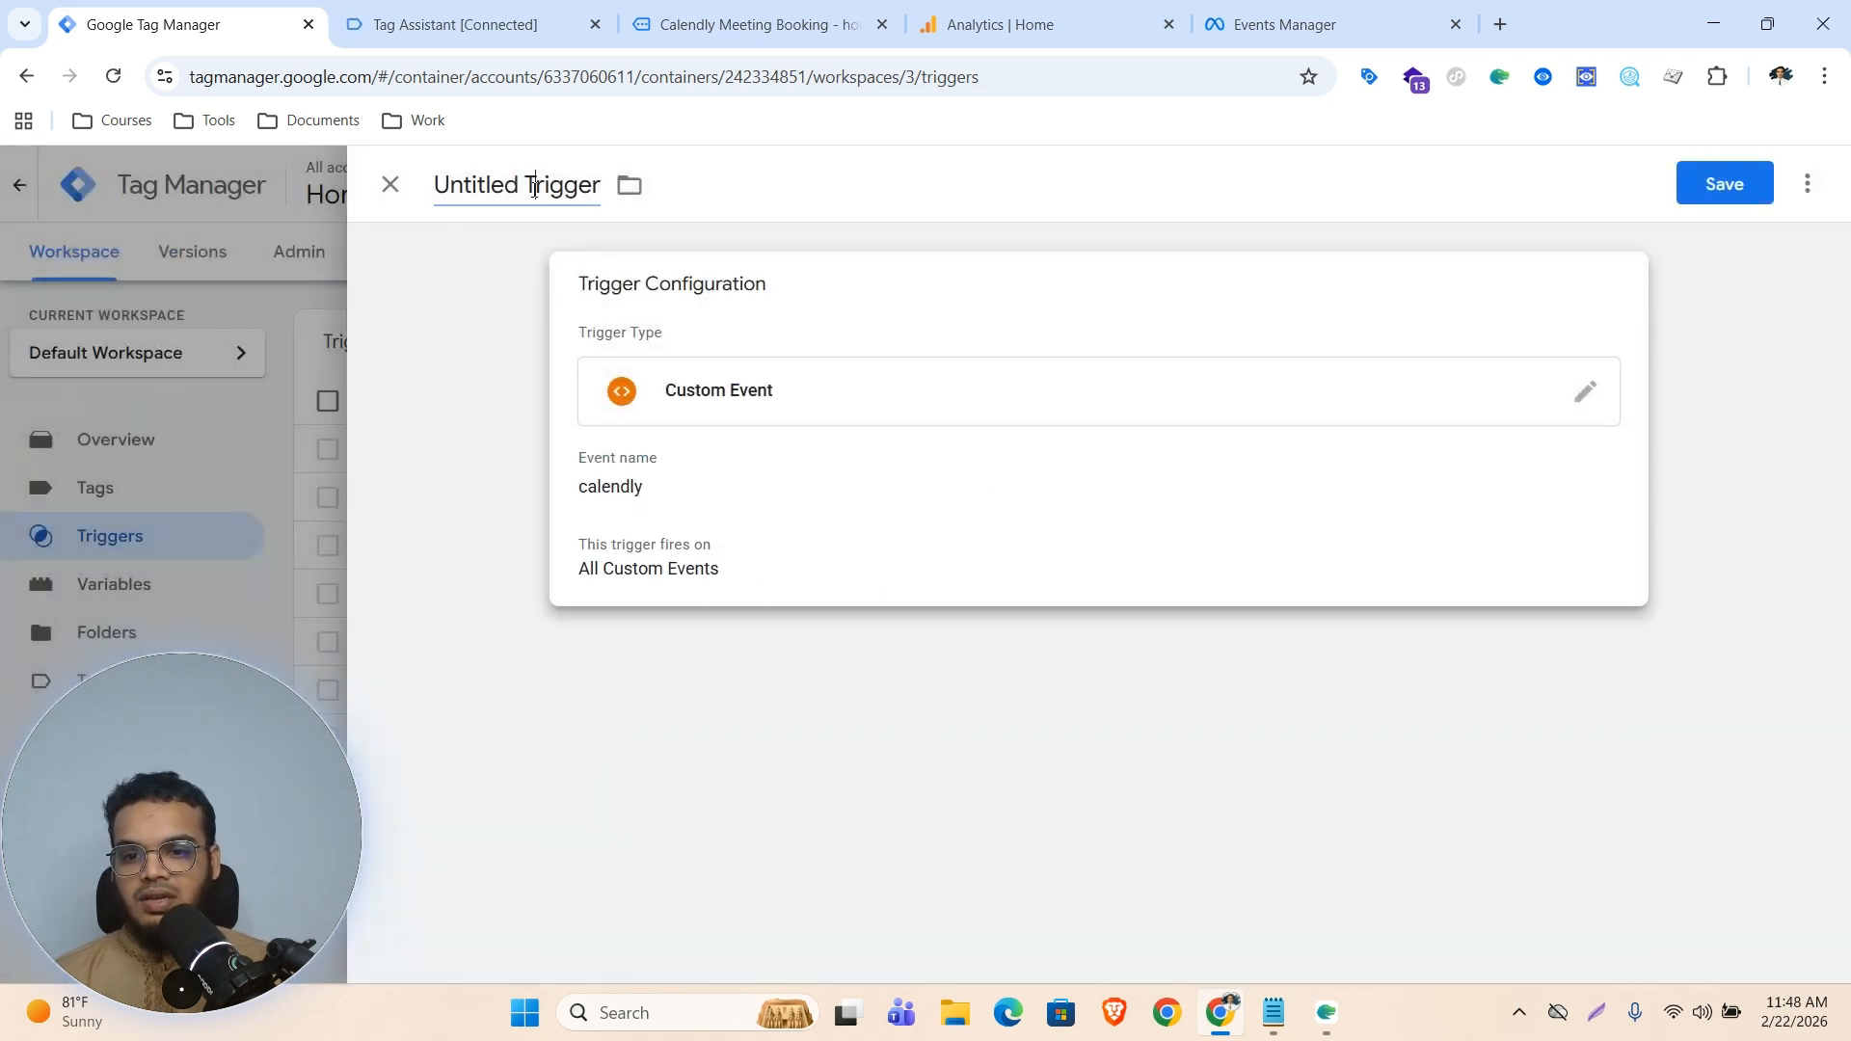
pyautogui.write('event -')
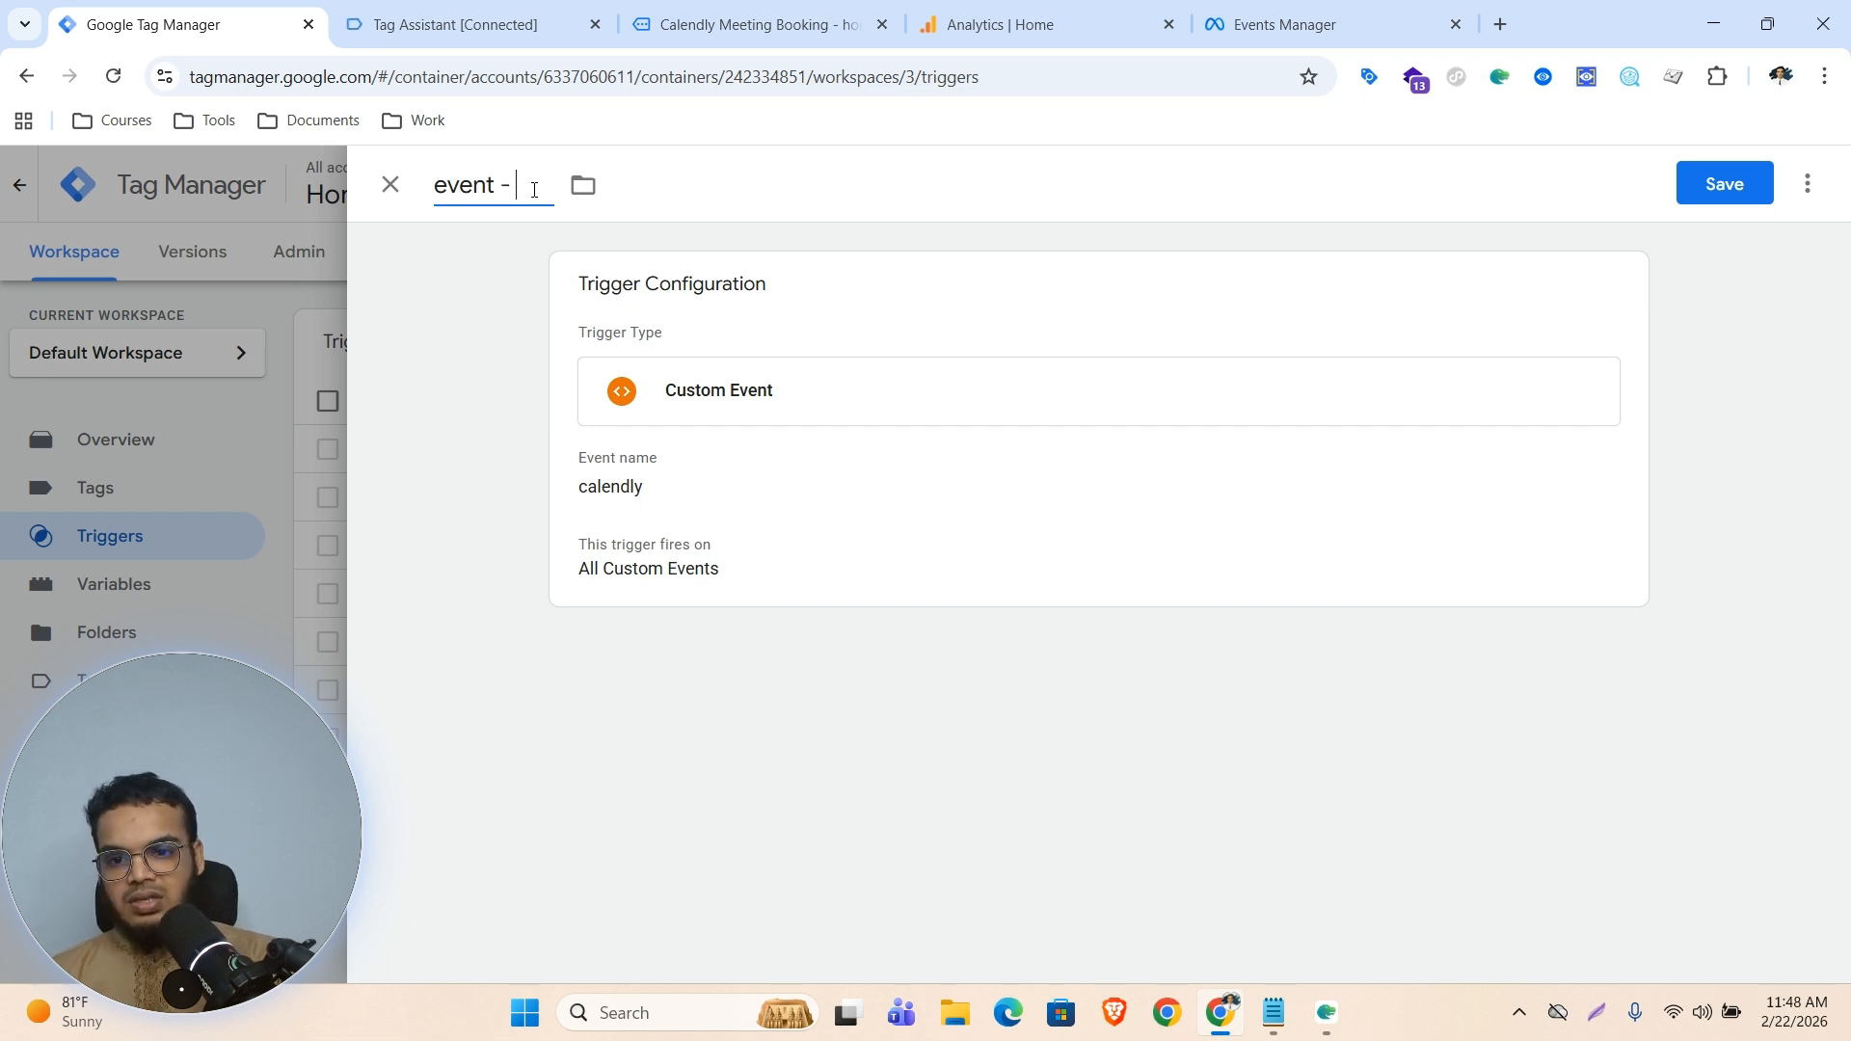
pyautogui.hotkey('ctrl', 'v')
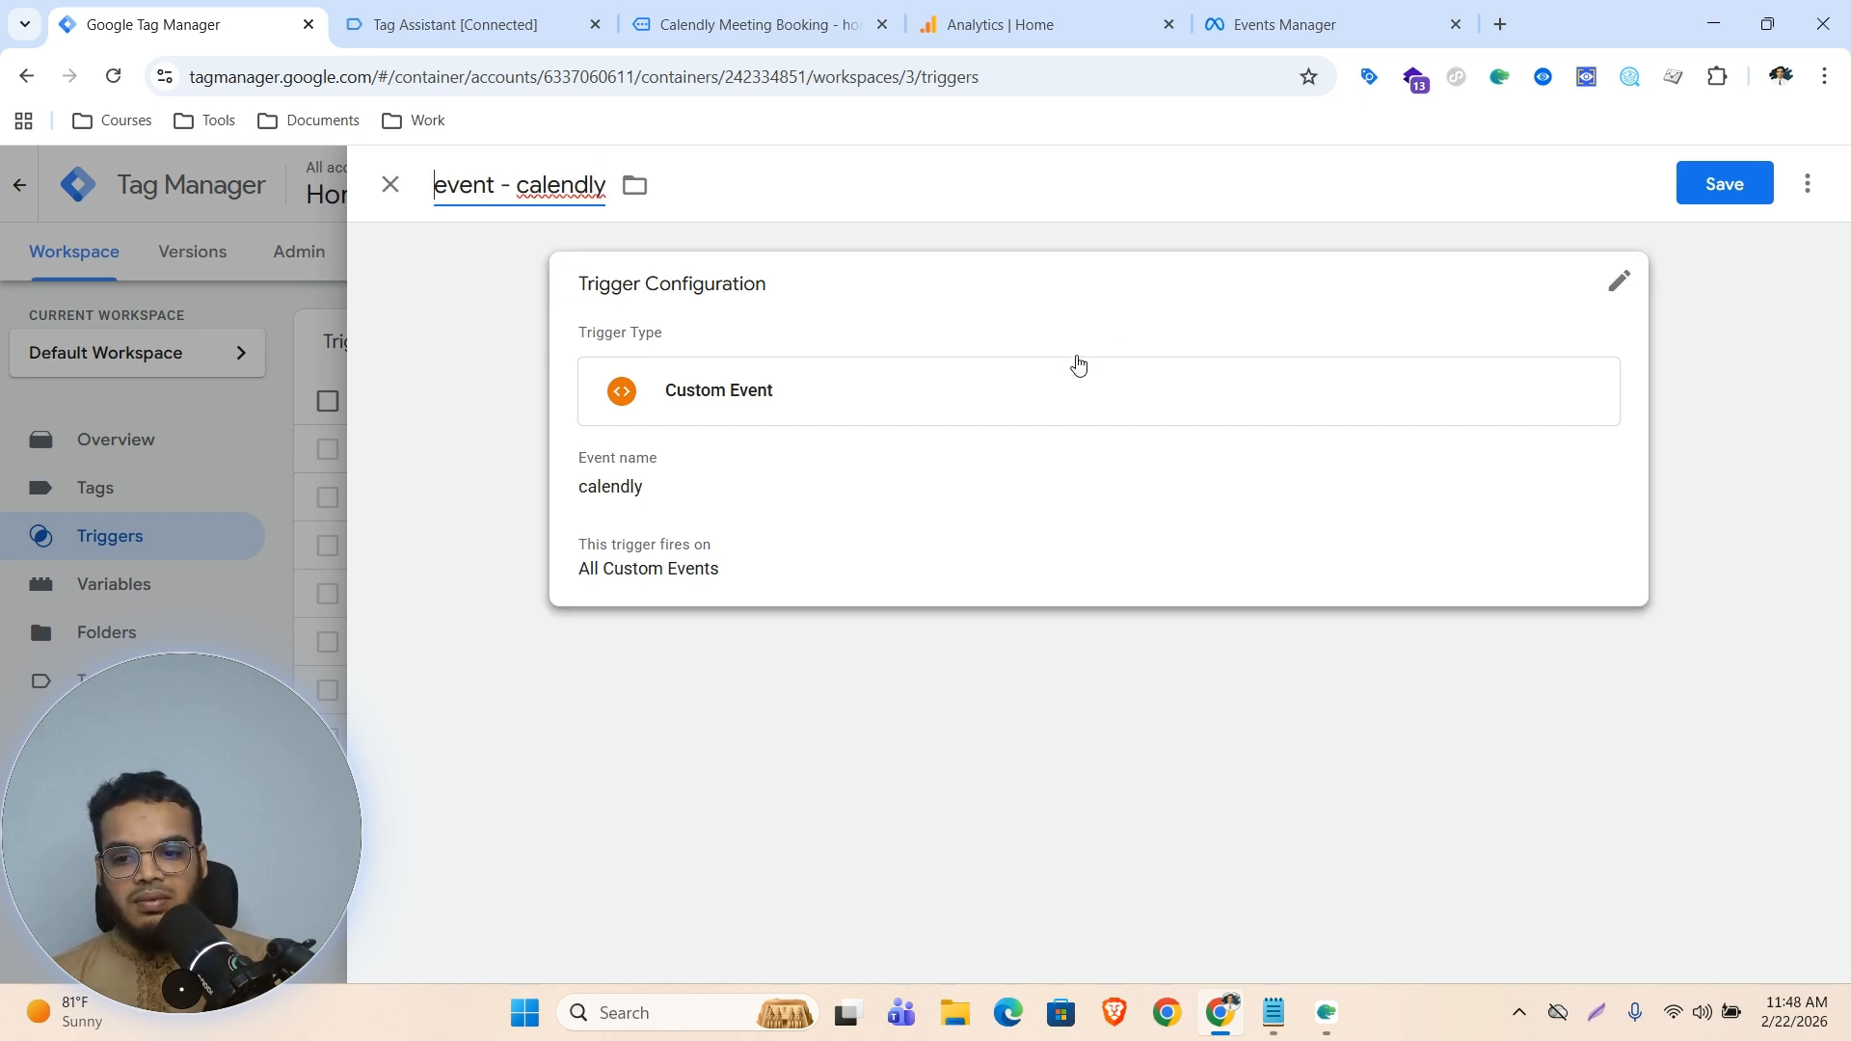
pyautogui.click(1728, 193)
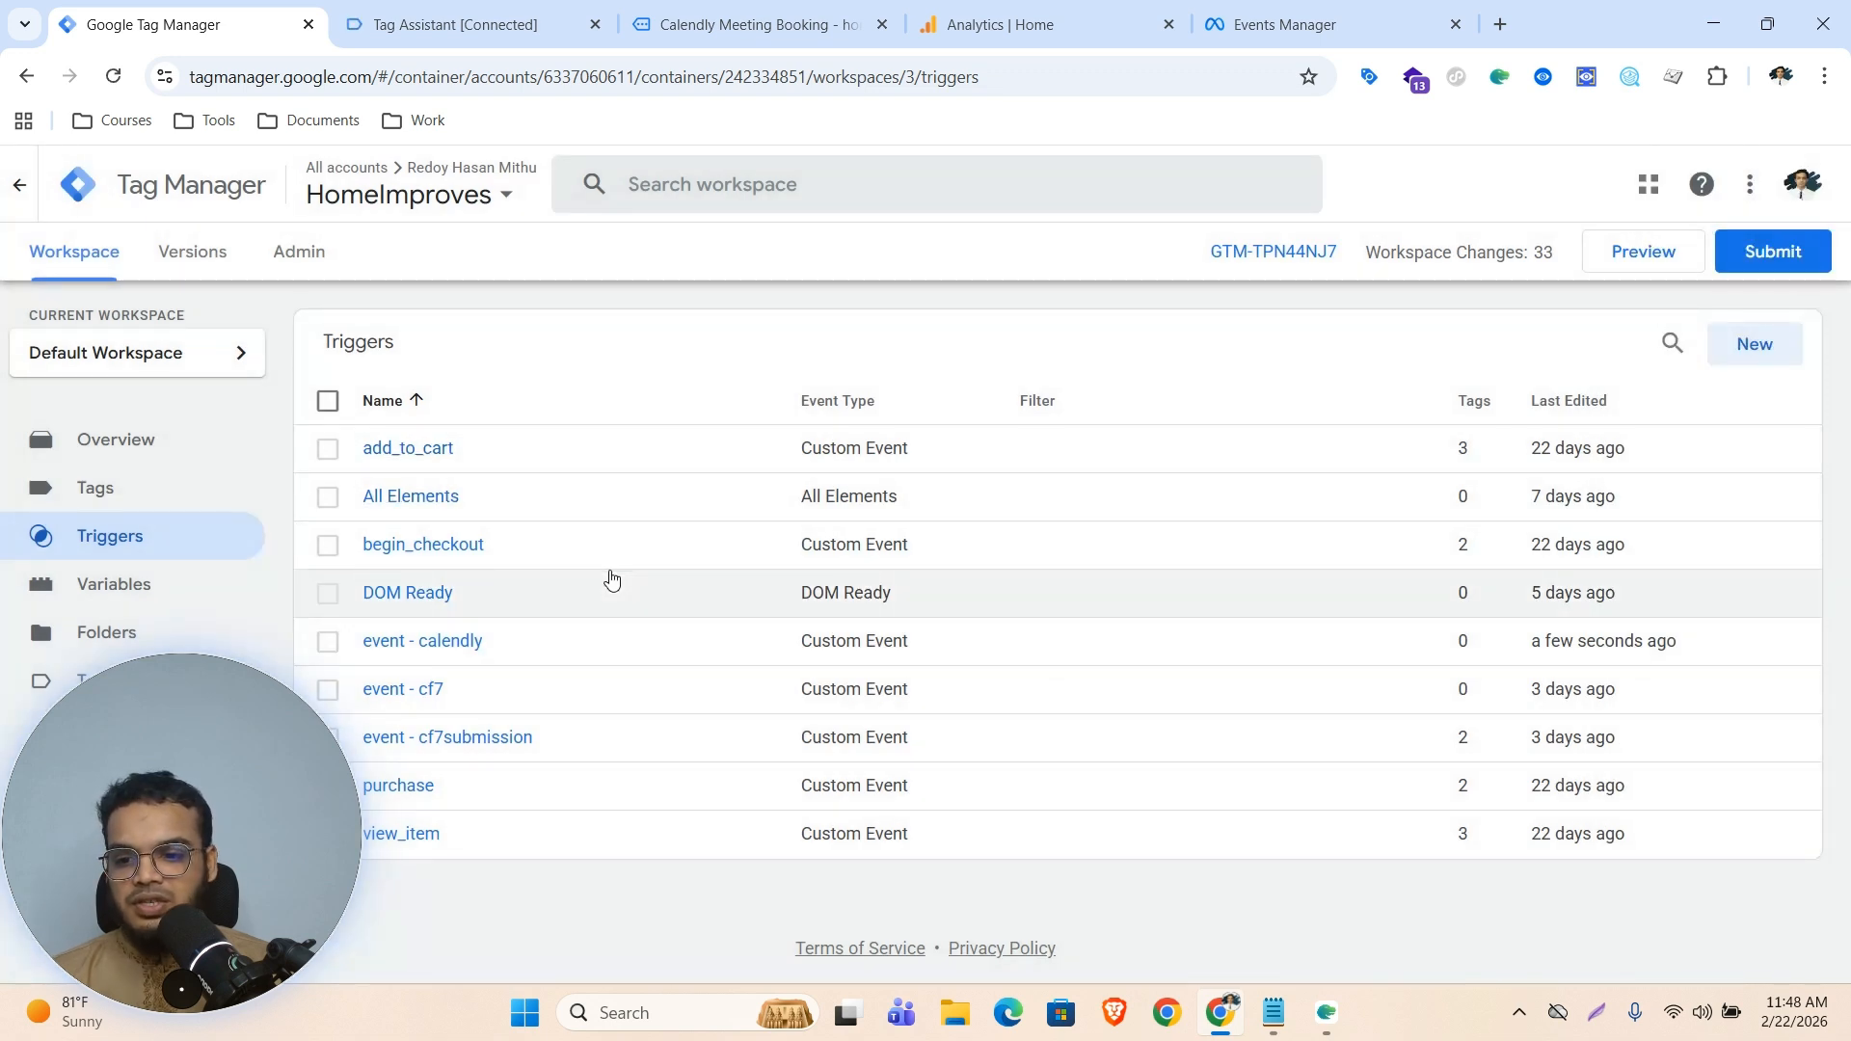
pyautogui.click(138, 502)
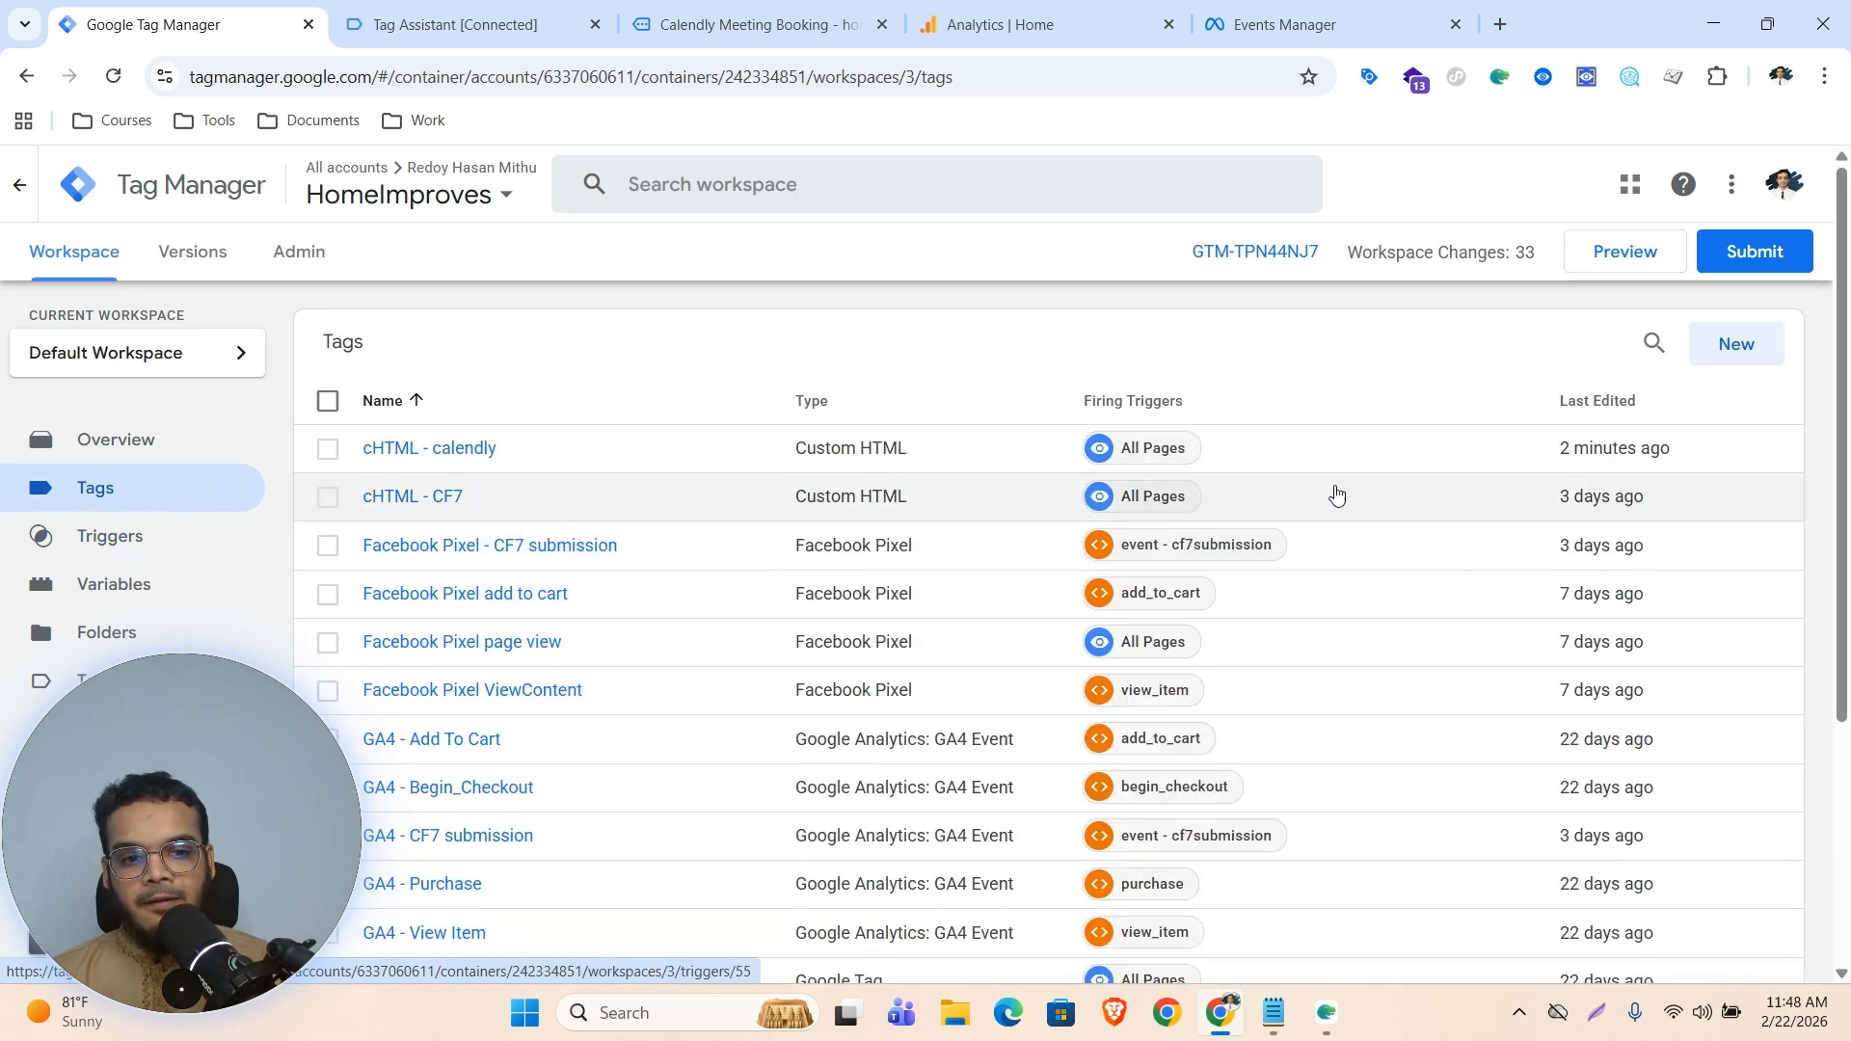
pyautogui.click(1714, 362)
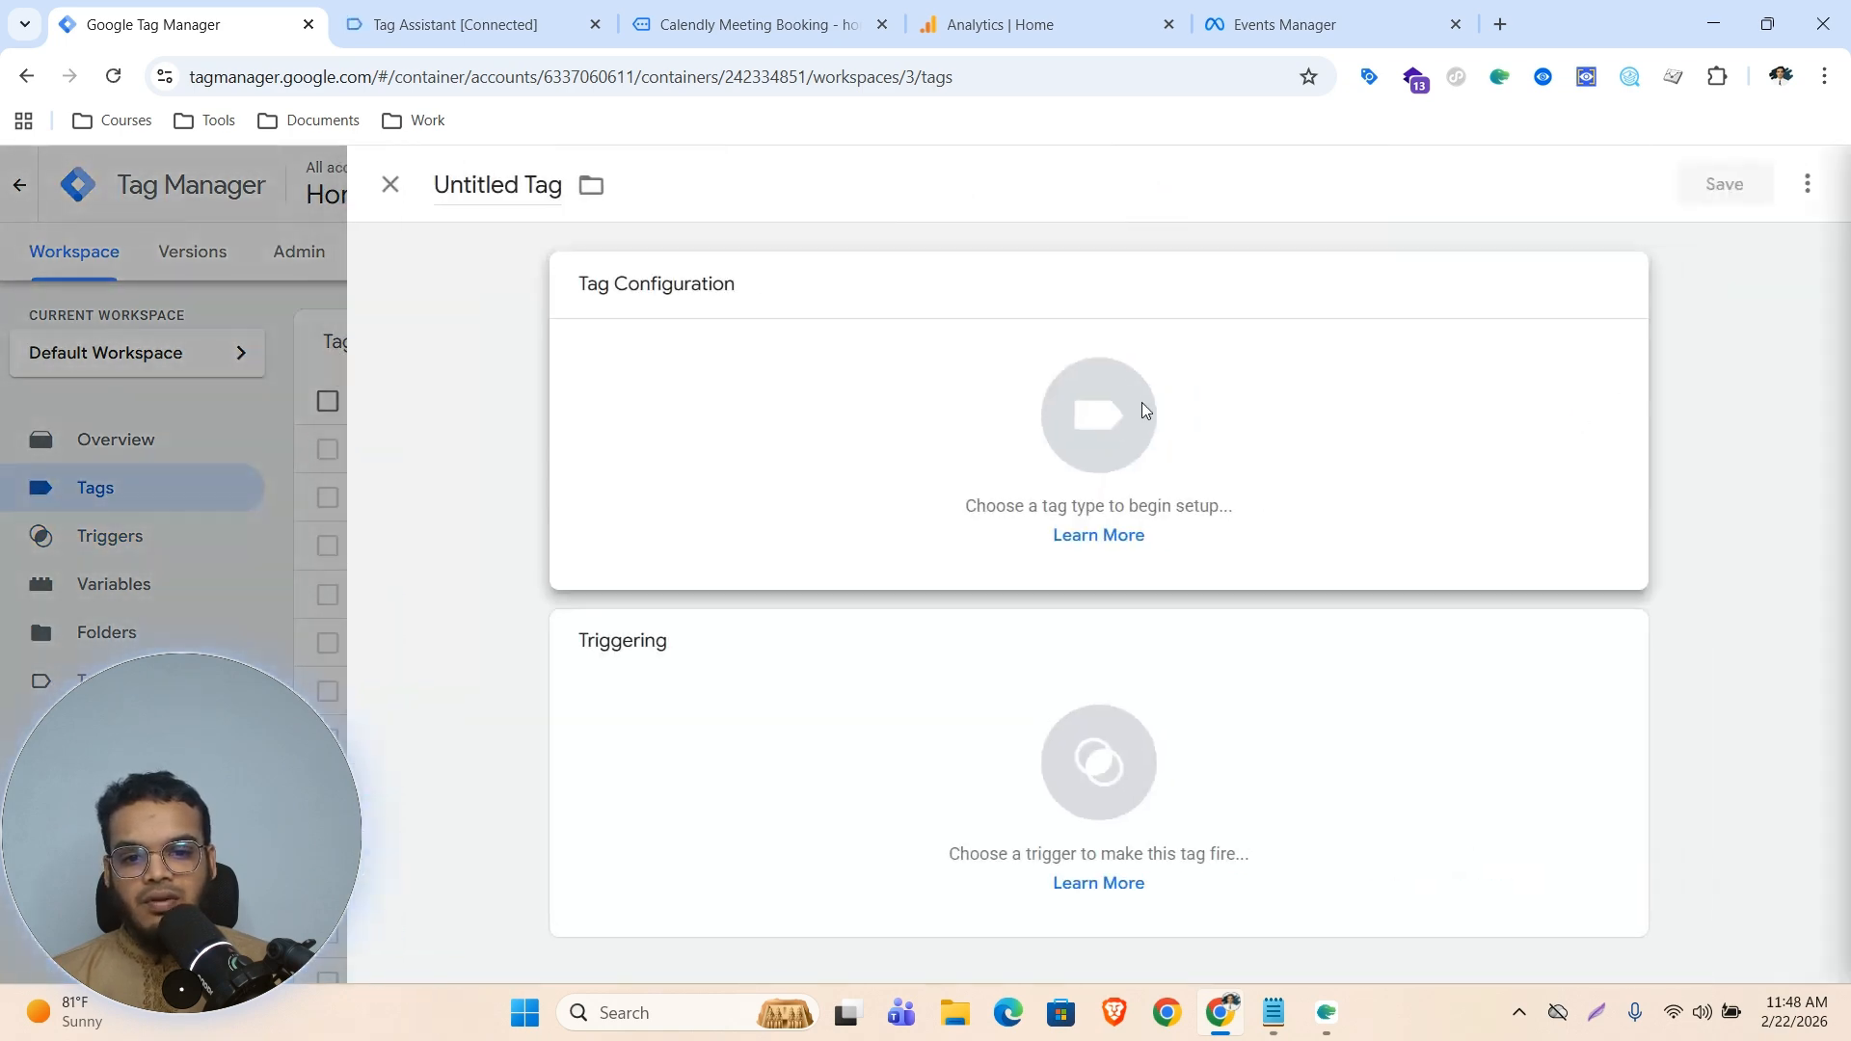
pyautogui.click(1141, 402)
pyautogui.click(1322, 404)
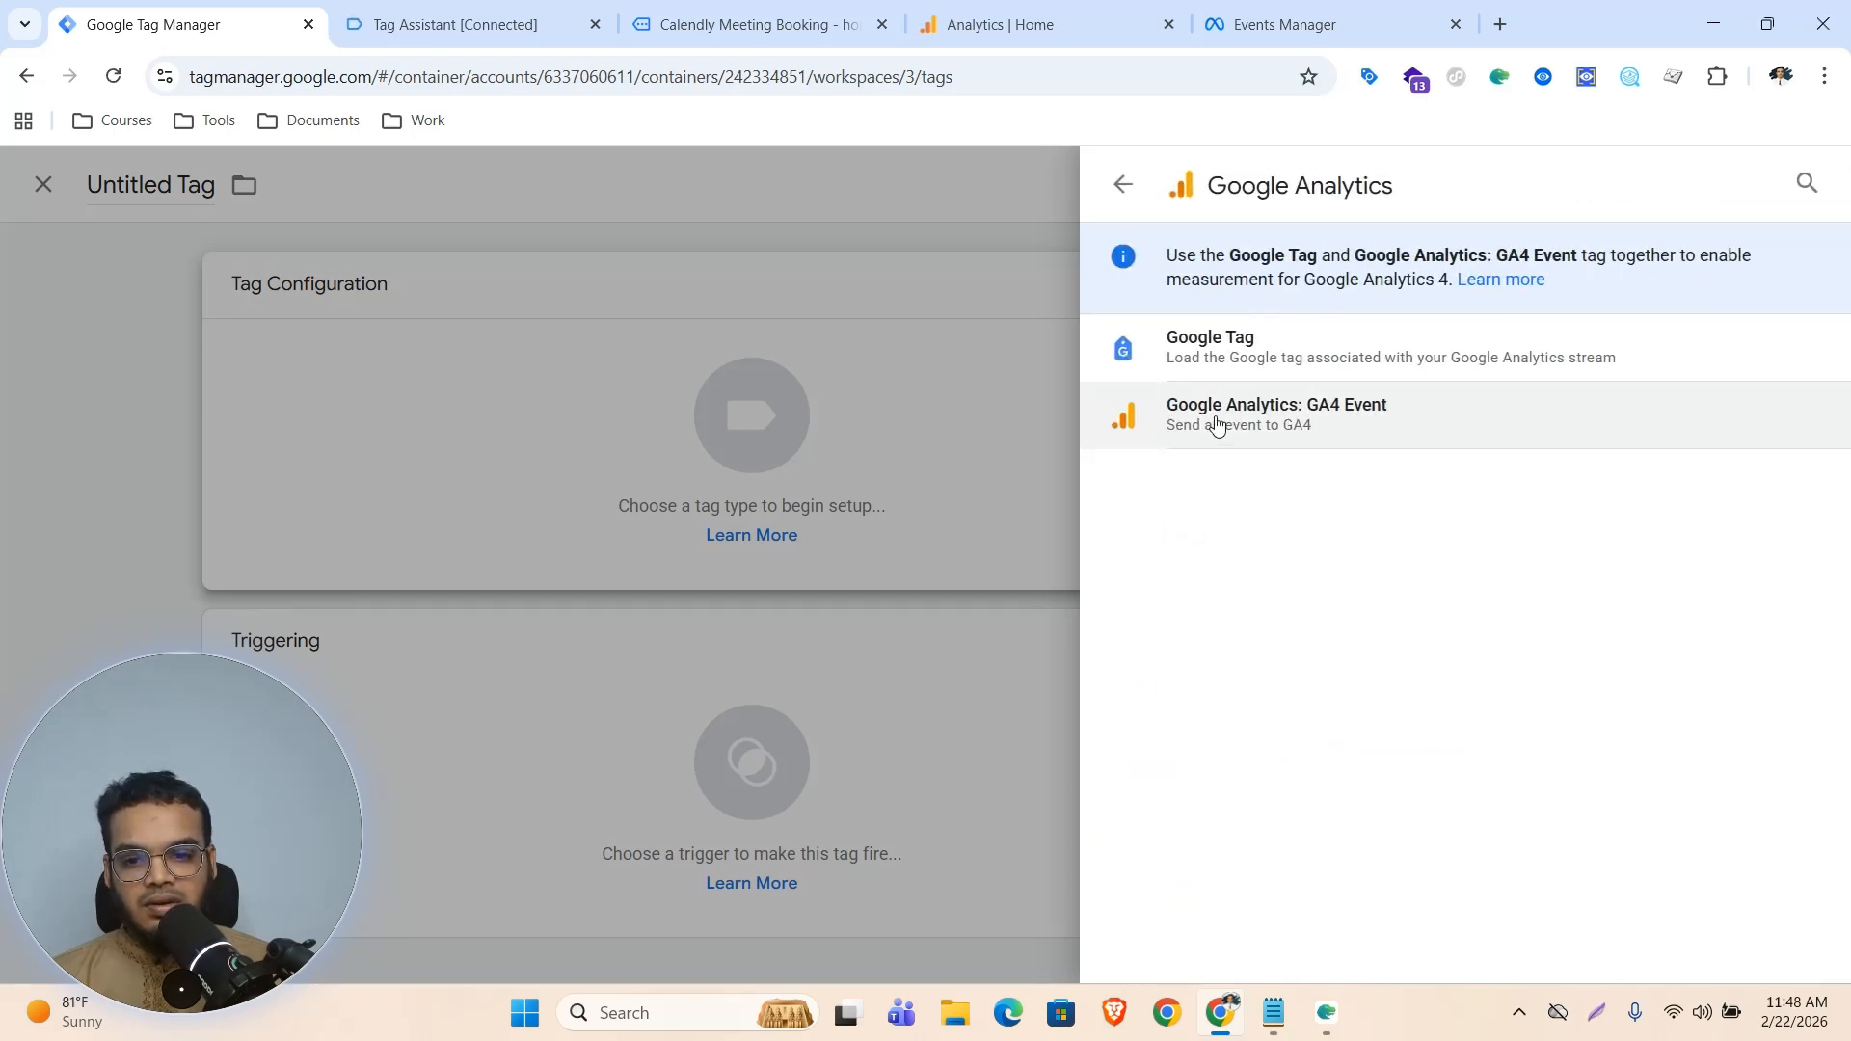
pyautogui.click(550, 340)
pyautogui.click(199, 390)
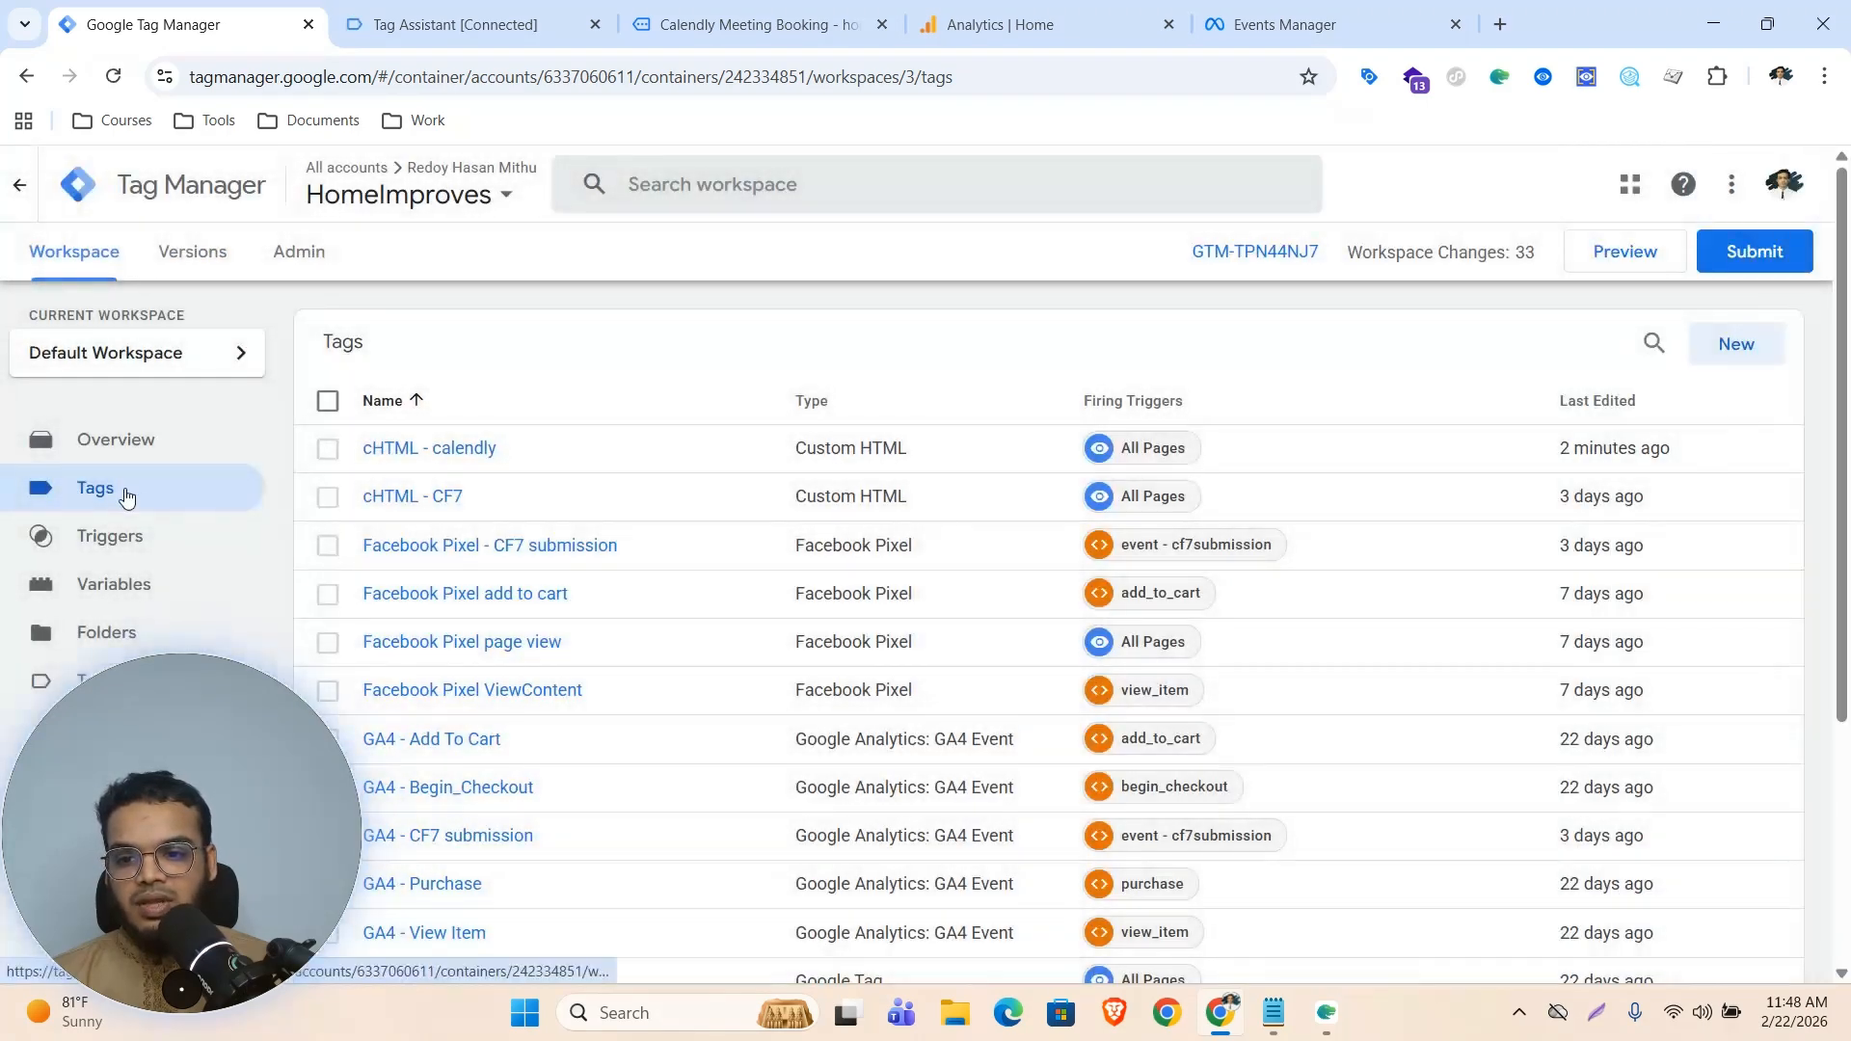
# Start a new Google Analytics: GA4 Event tag and open its Measurement ID for editing
pyautogui.click(1735, 344)
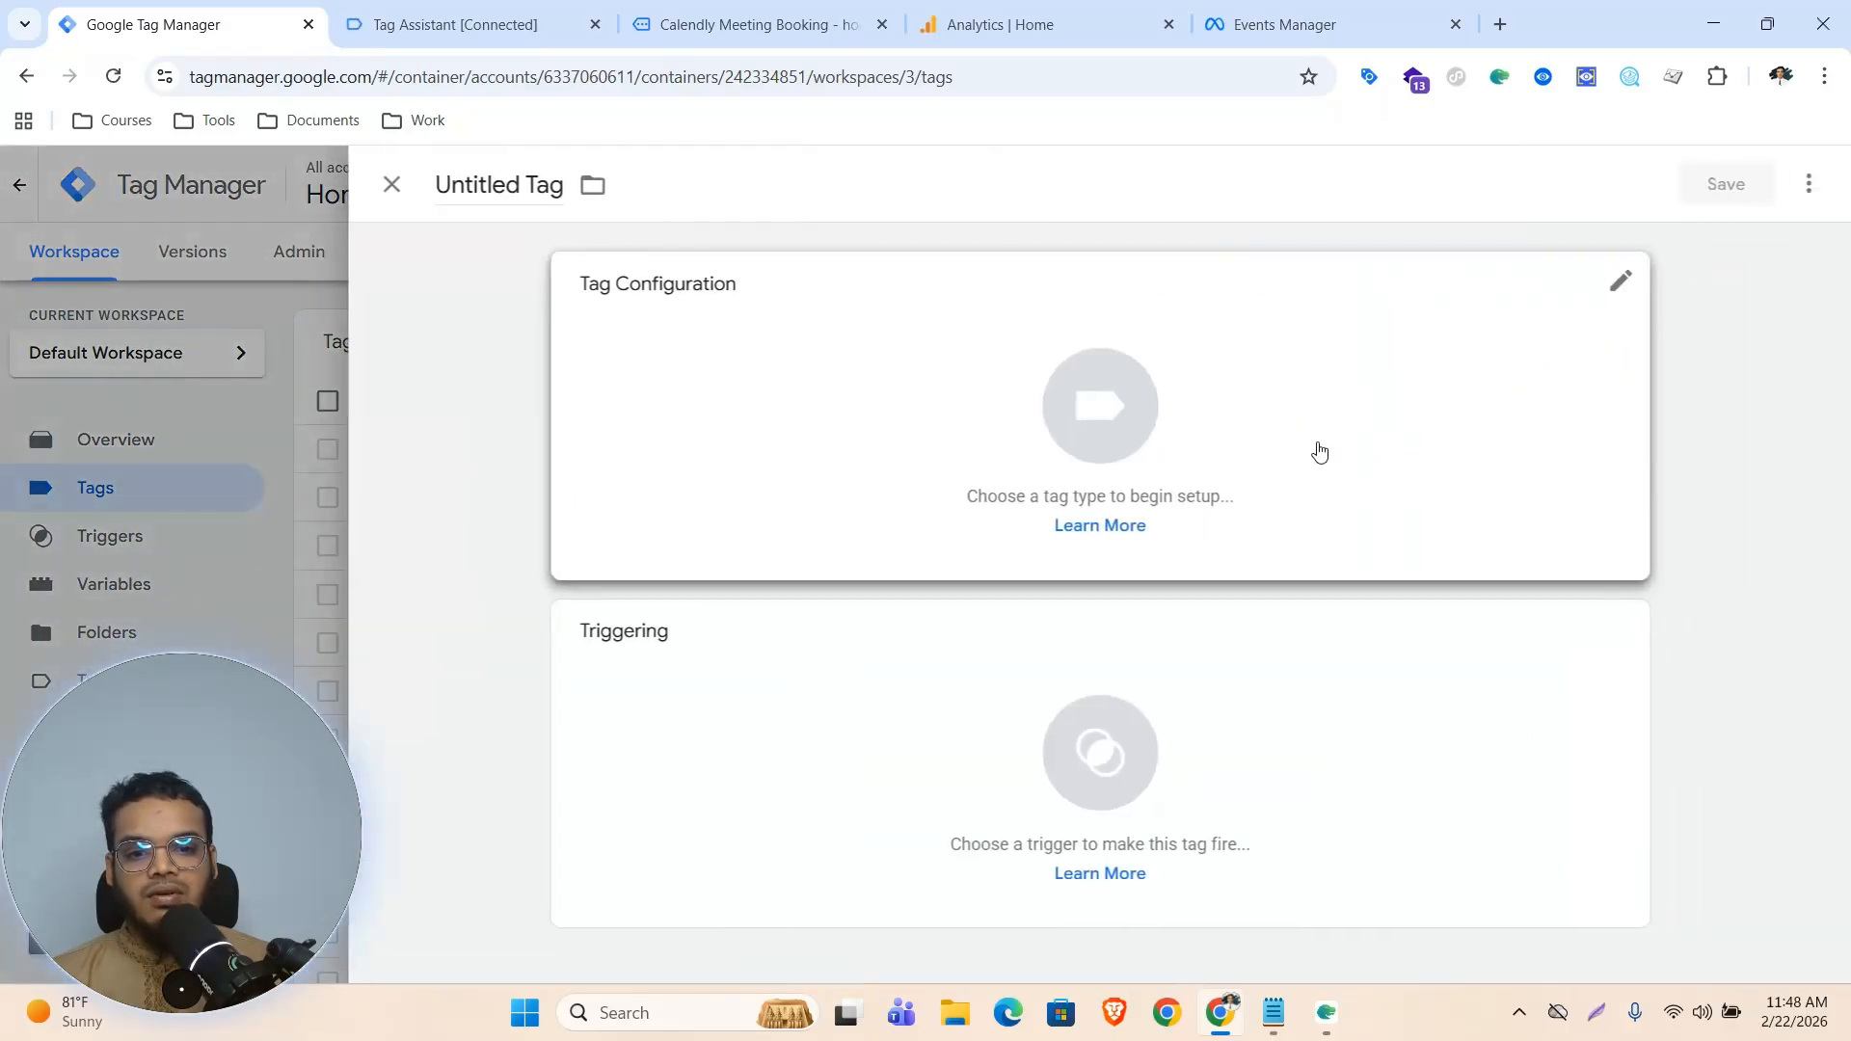
pyautogui.click(1140, 400)
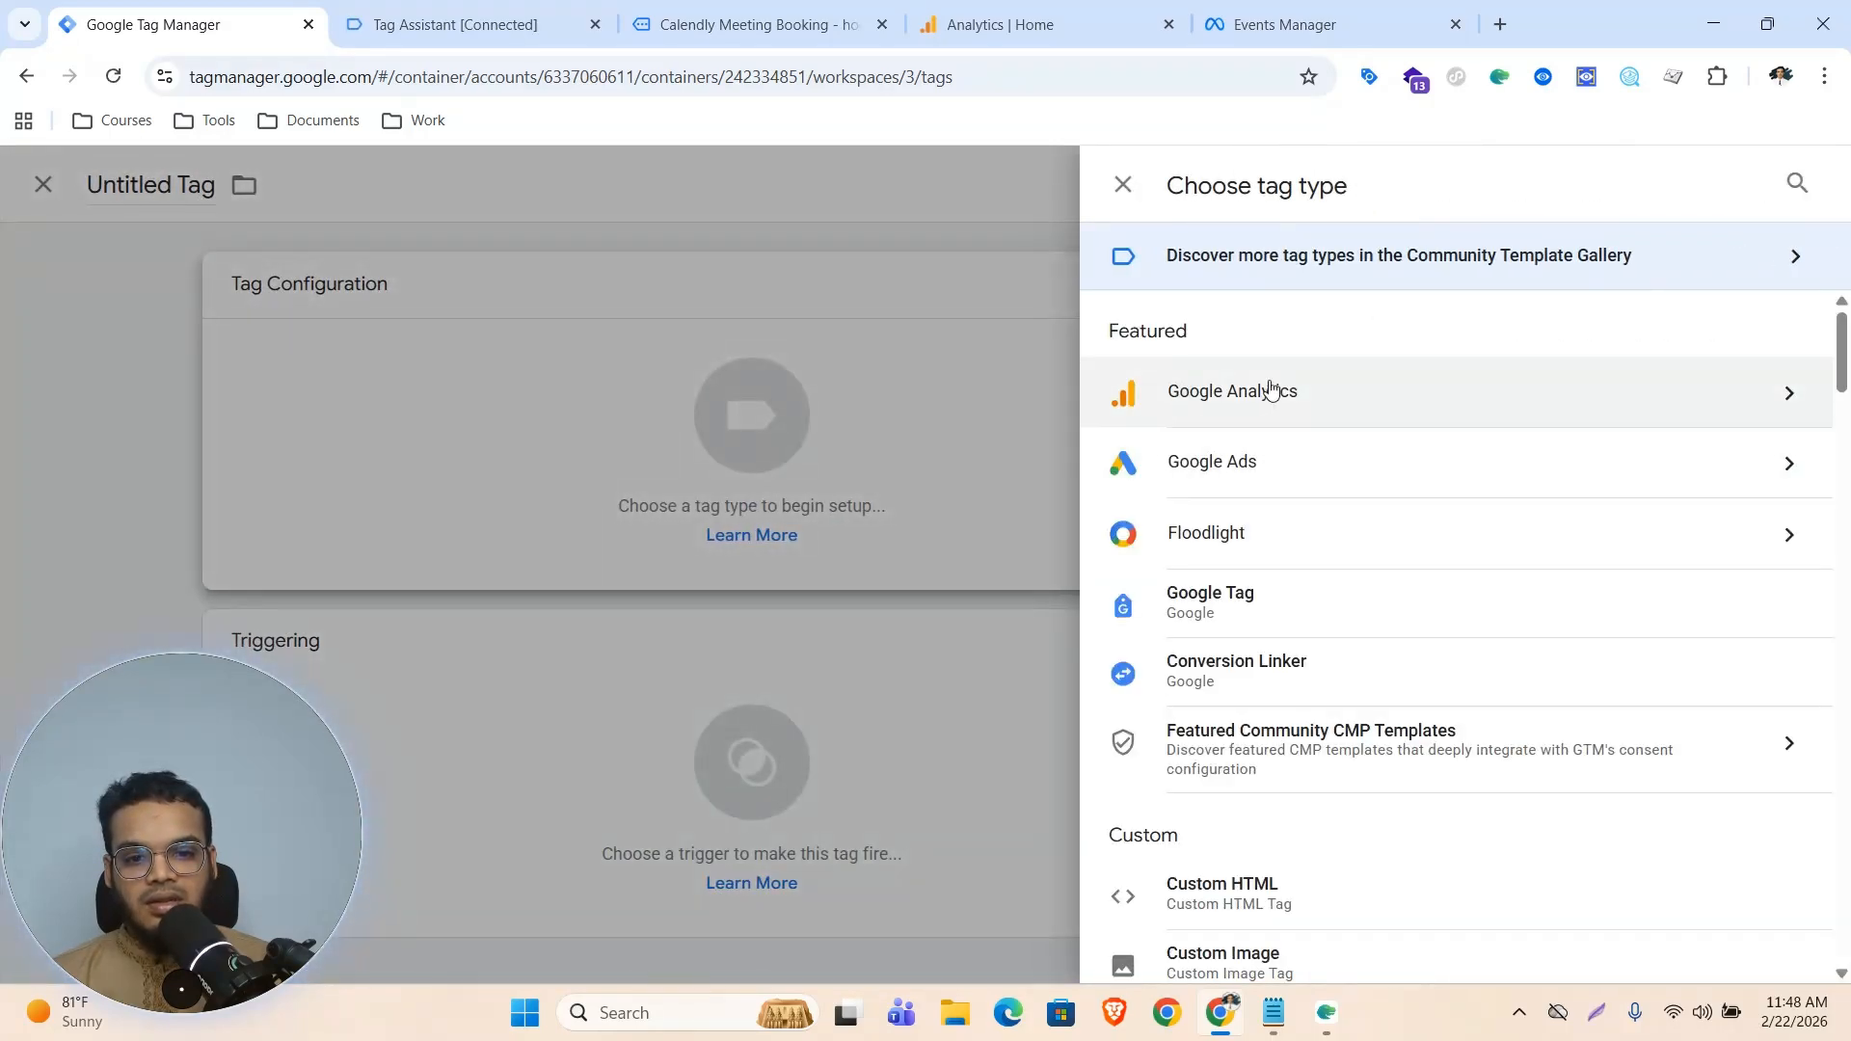
pyautogui.click(1239, 400)
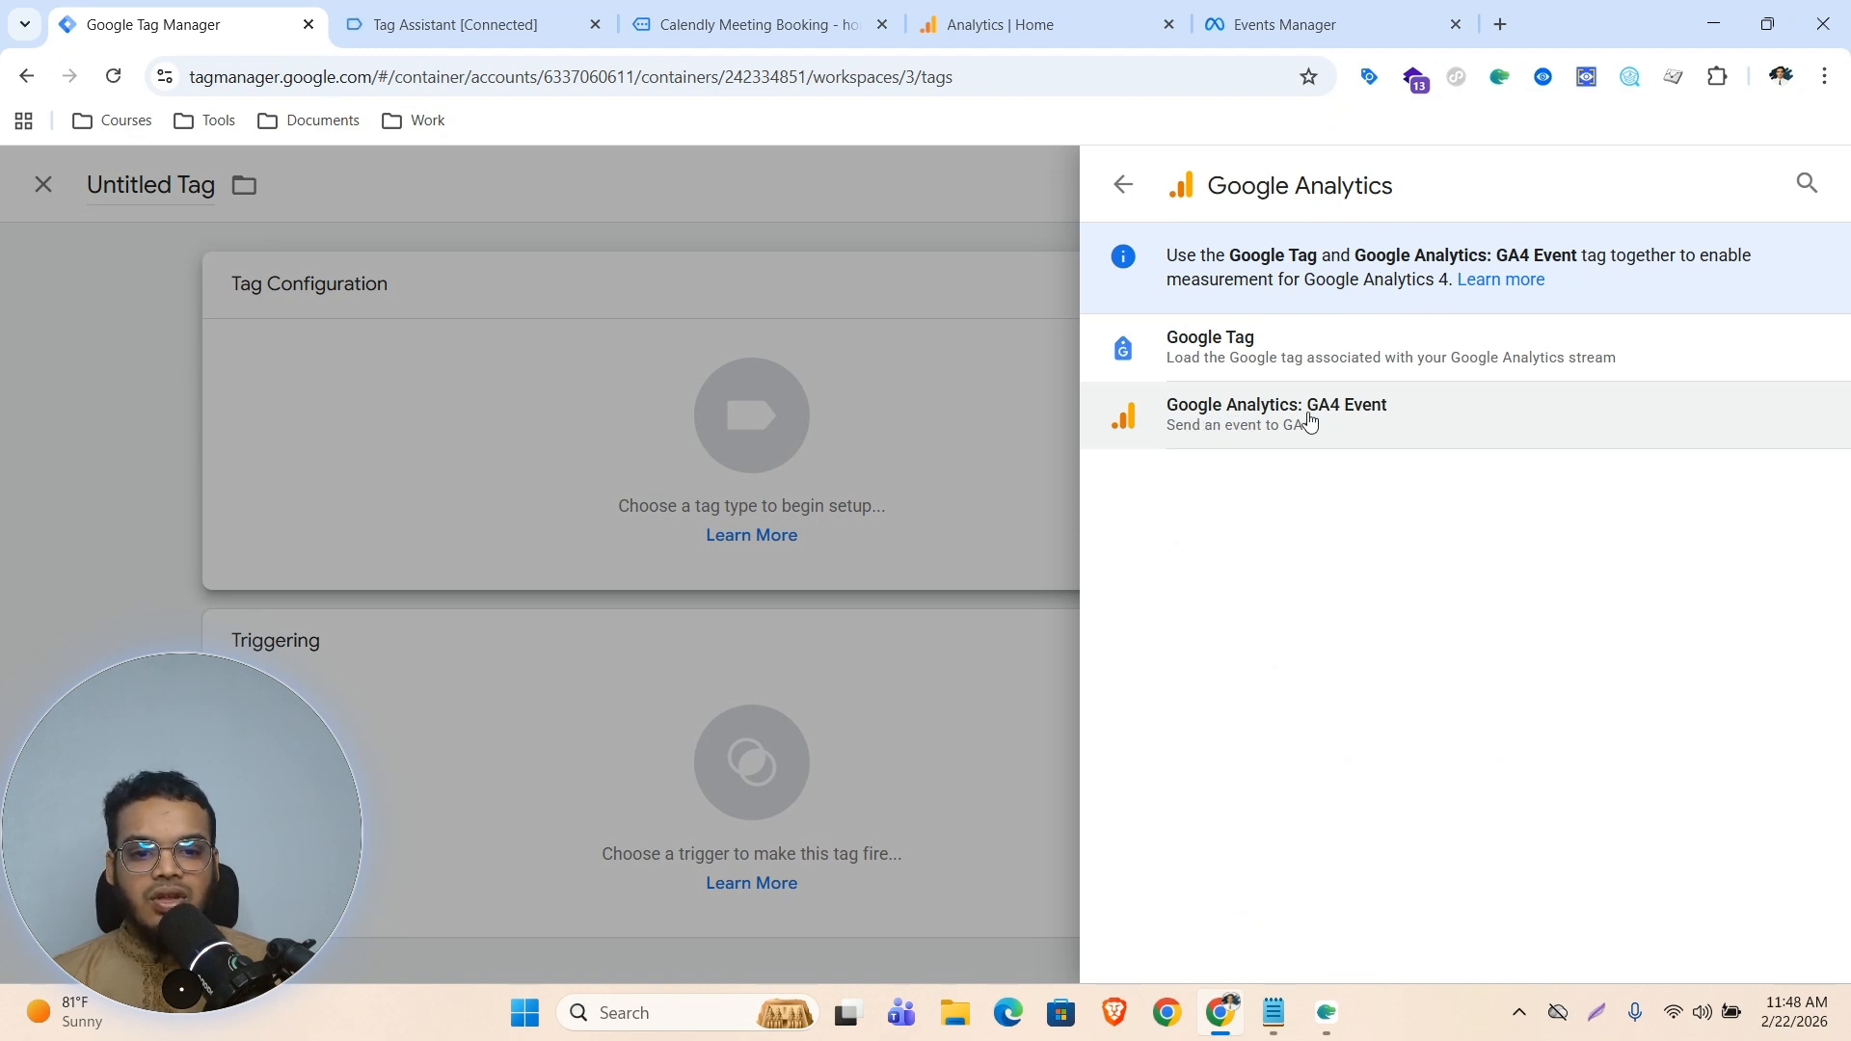
pyautogui.click(1251, 422)
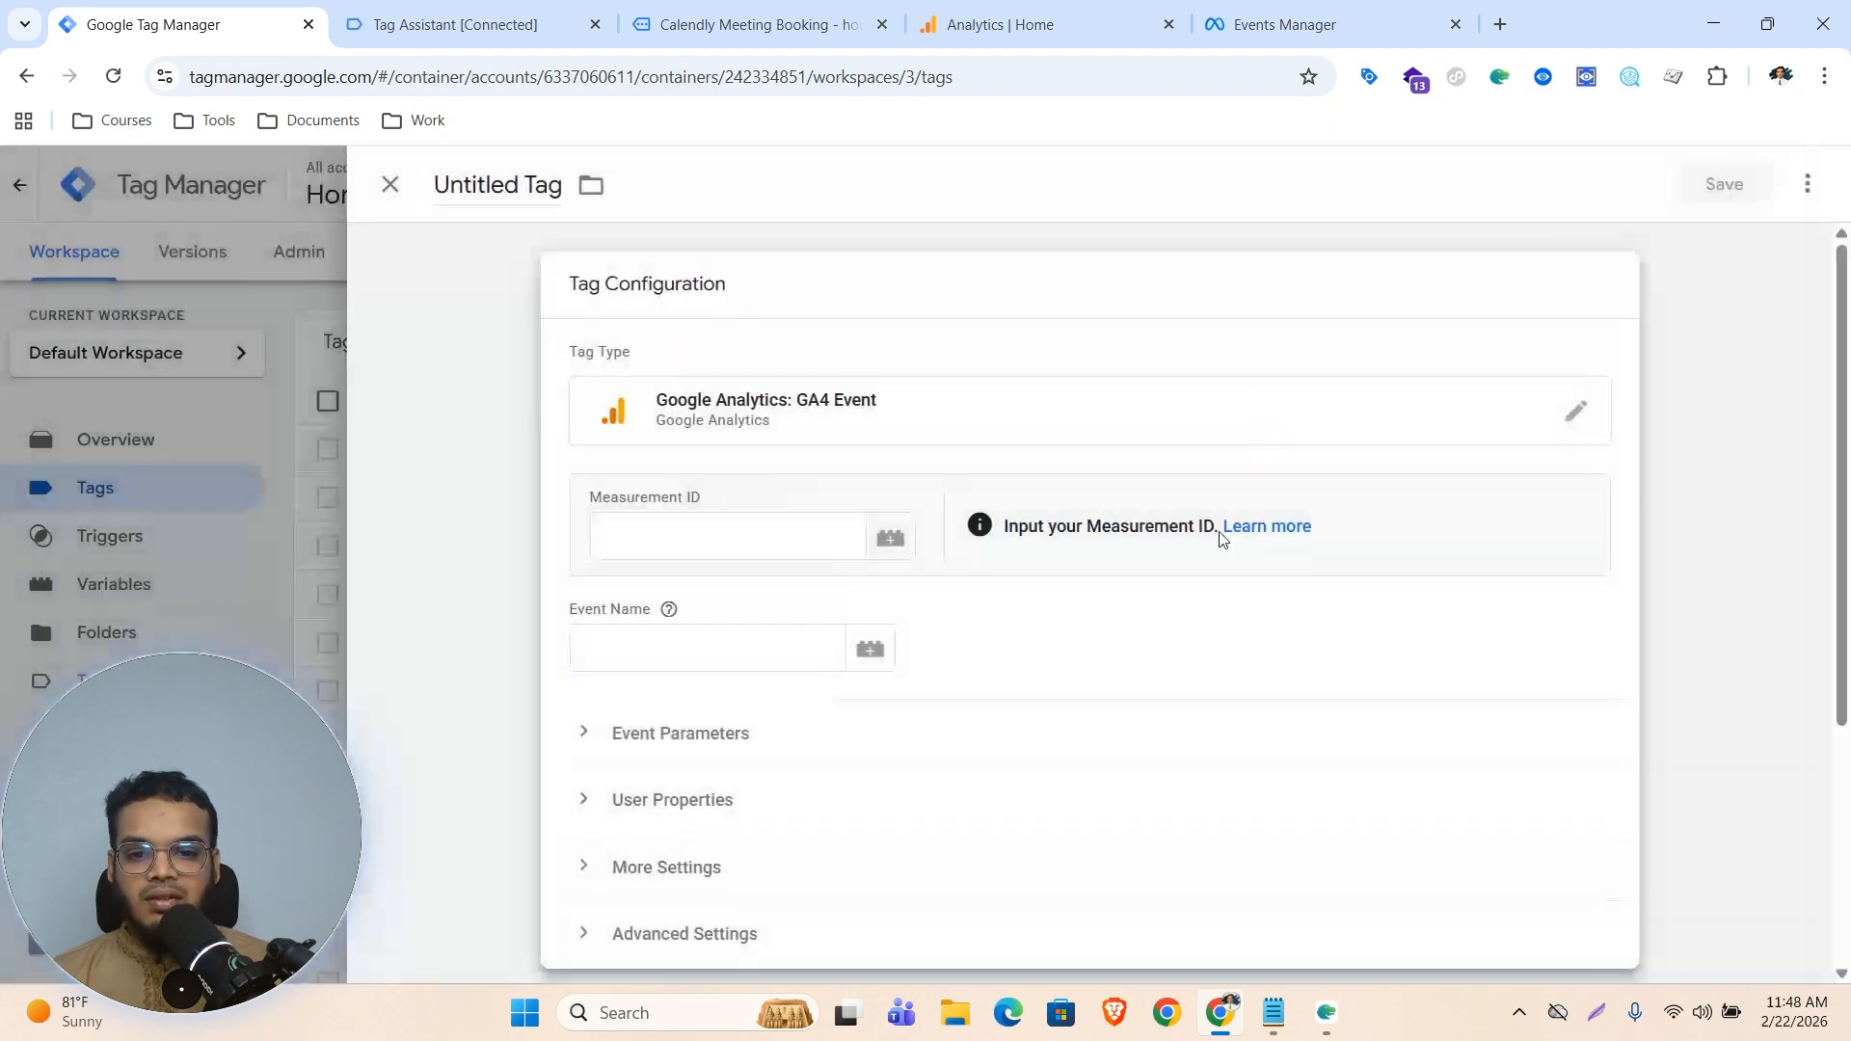
pyautogui.click(665, 537)
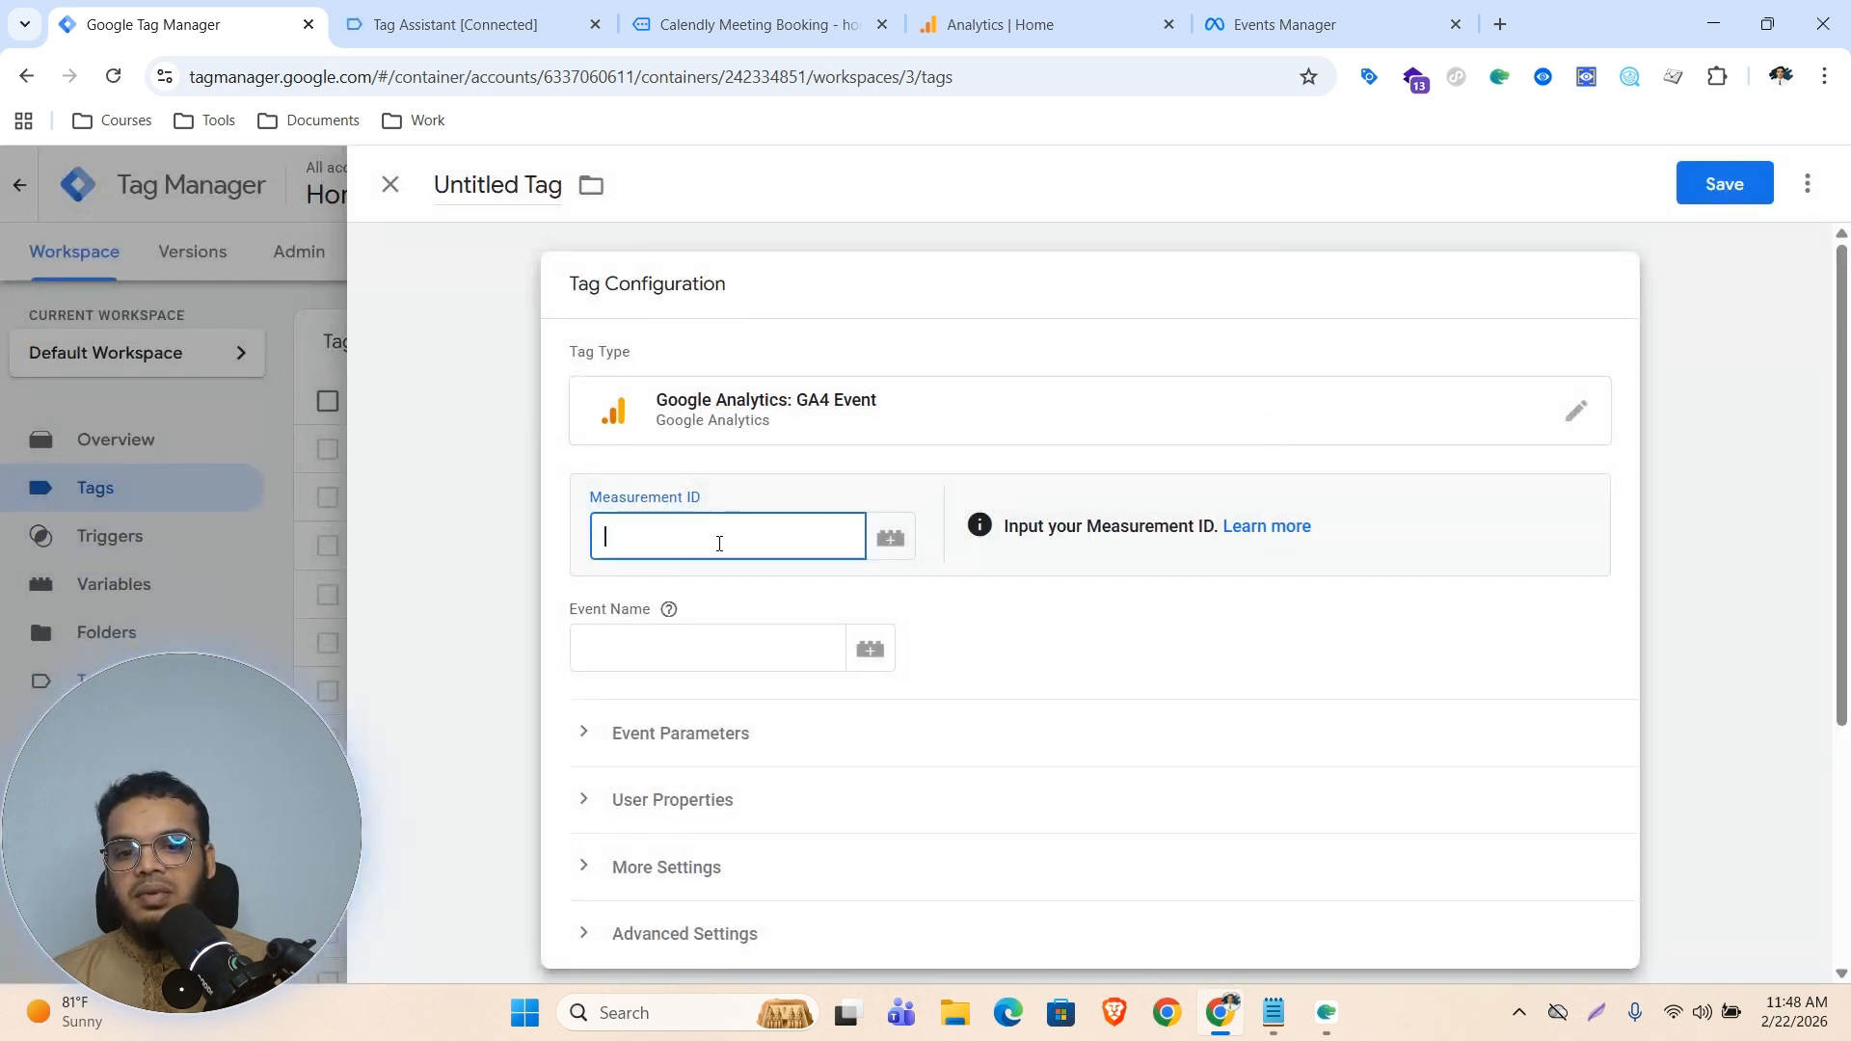
# Copy the web data stream's measurement ID in Analytics and set the tag's Measurement ID to G-PTGNF3CRJS
pyautogui.click(1027, 24)
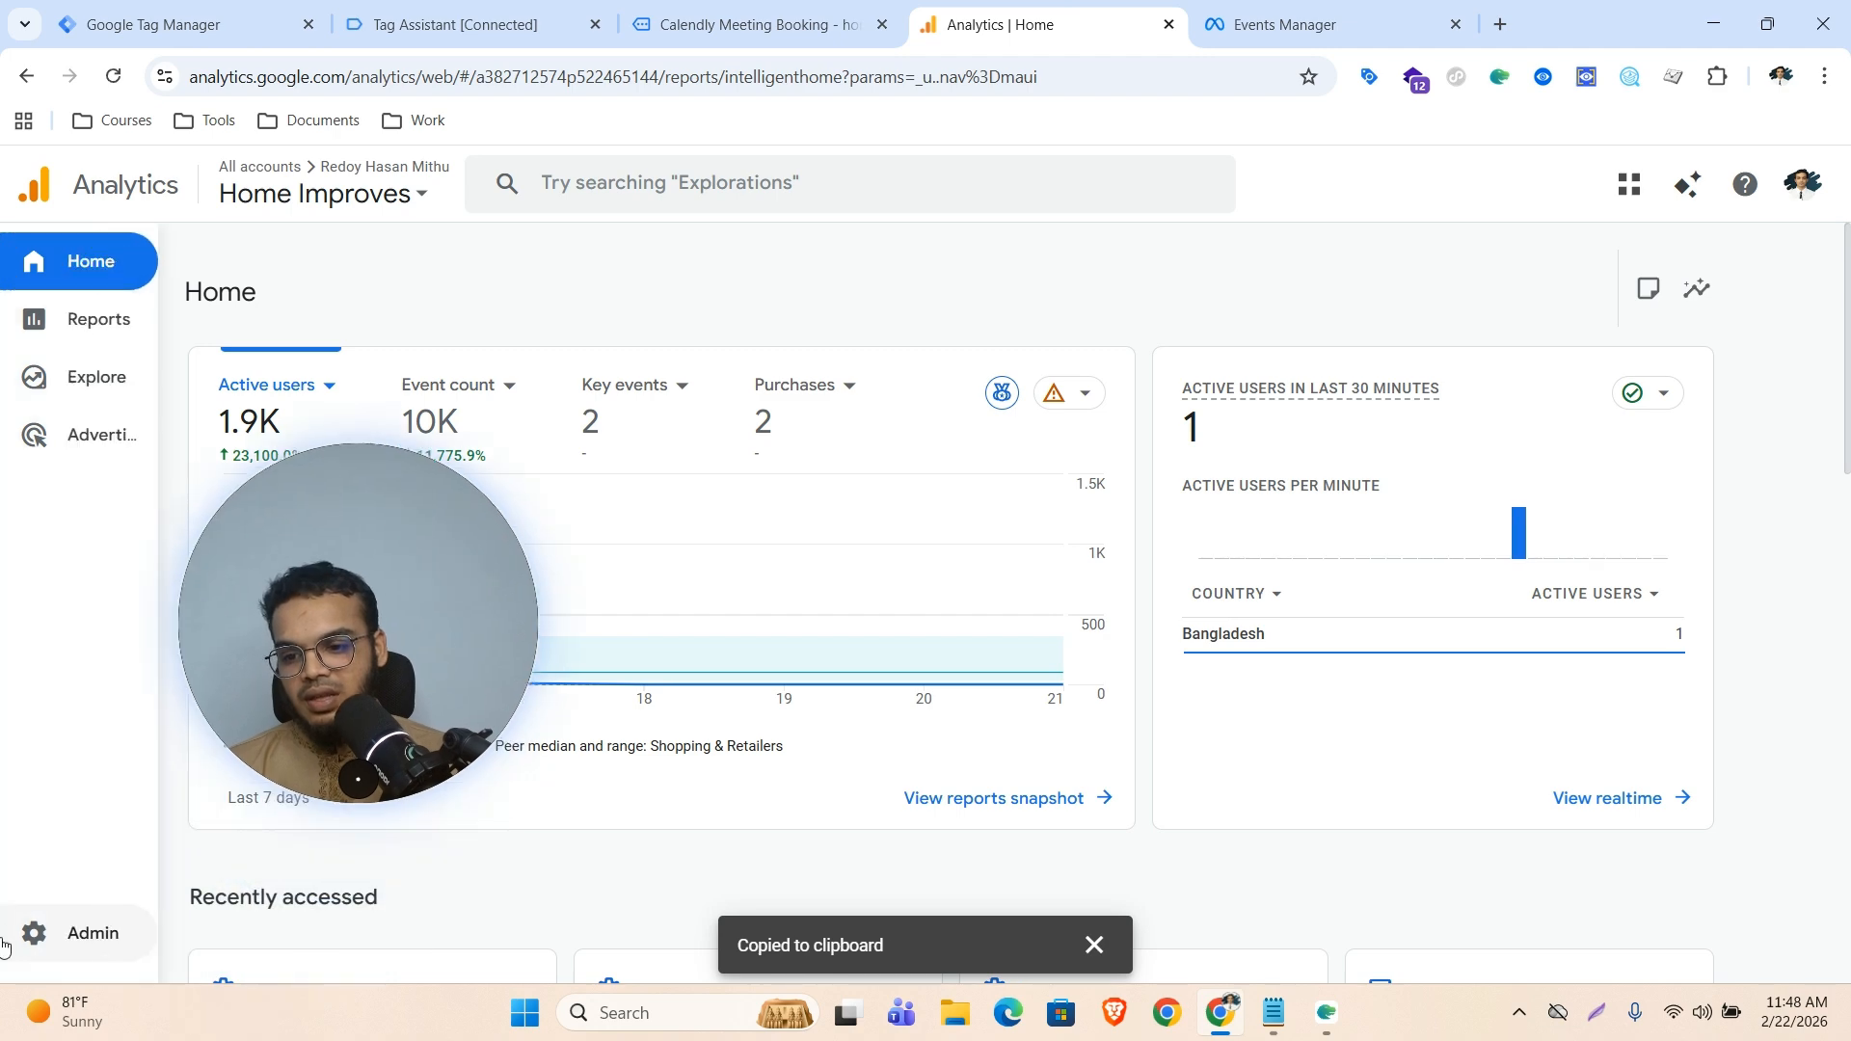
pyautogui.click(38, 943)
pyautogui.scroll(-1, 1109, 728)
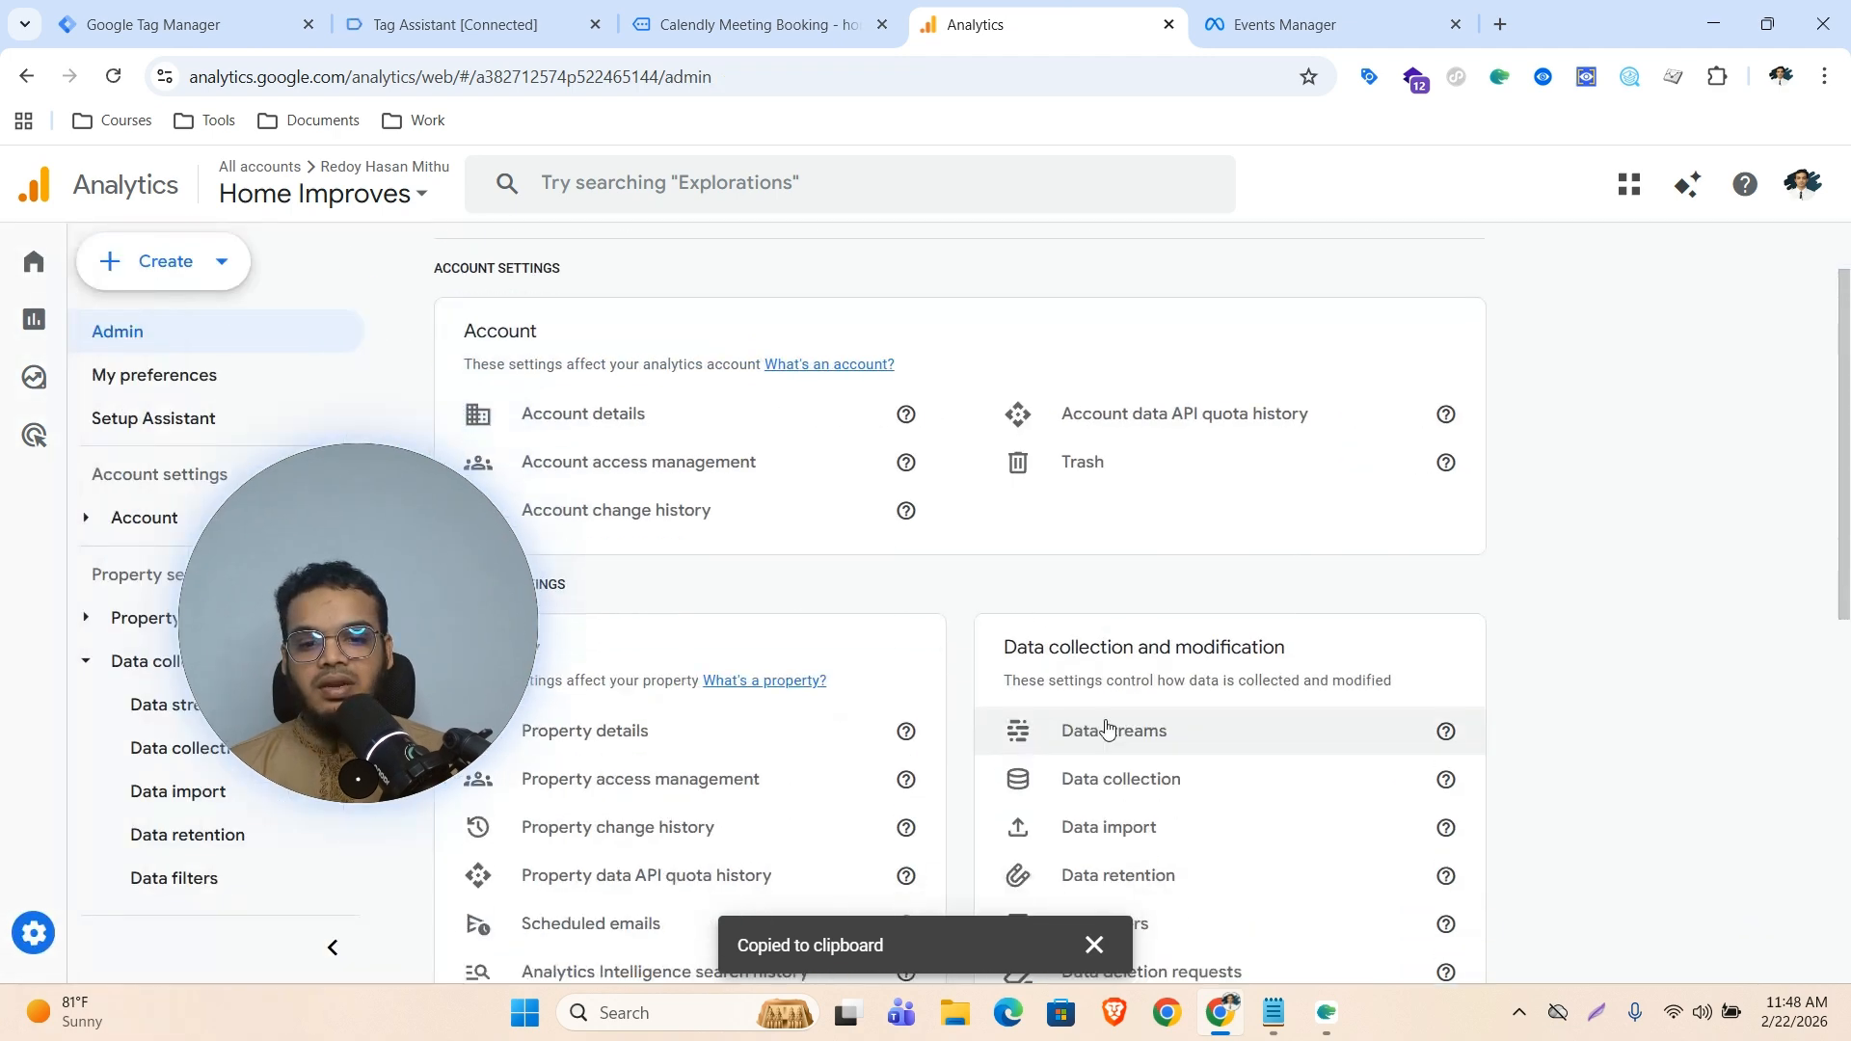
pyautogui.click(1139, 723)
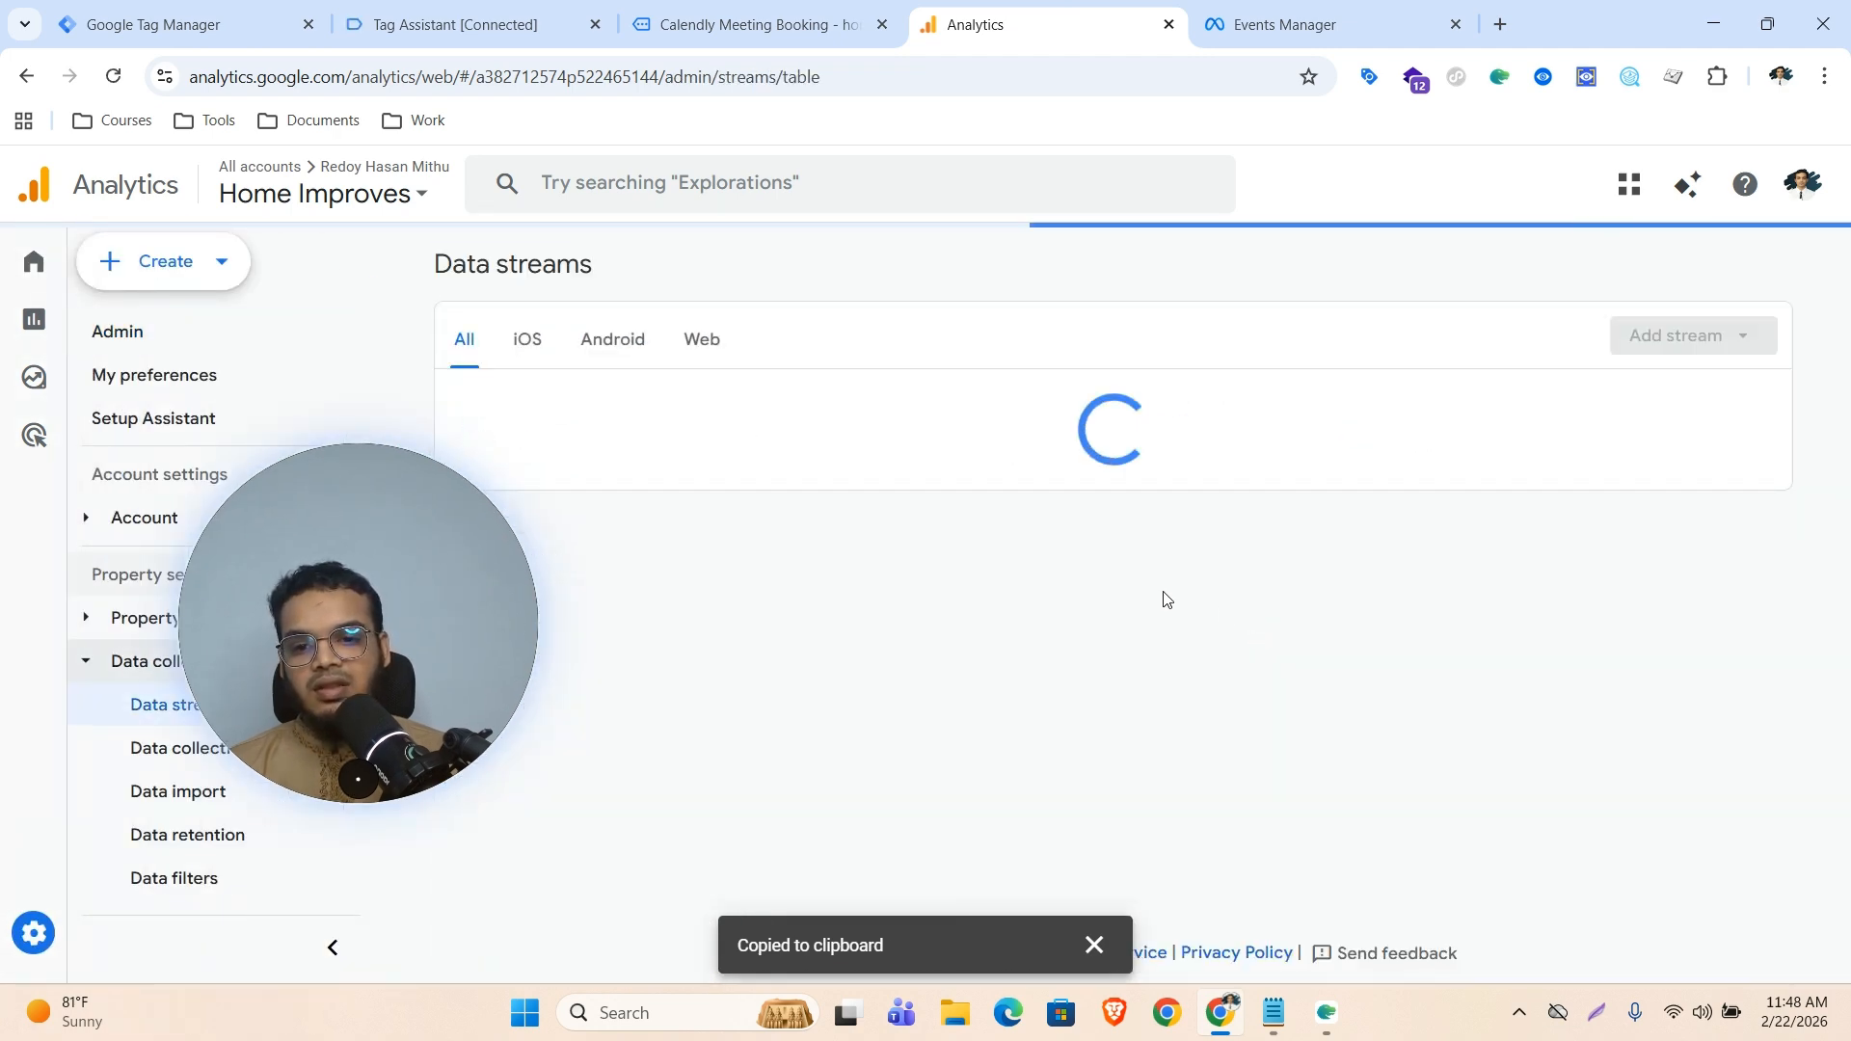
pyautogui.click(710, 413)
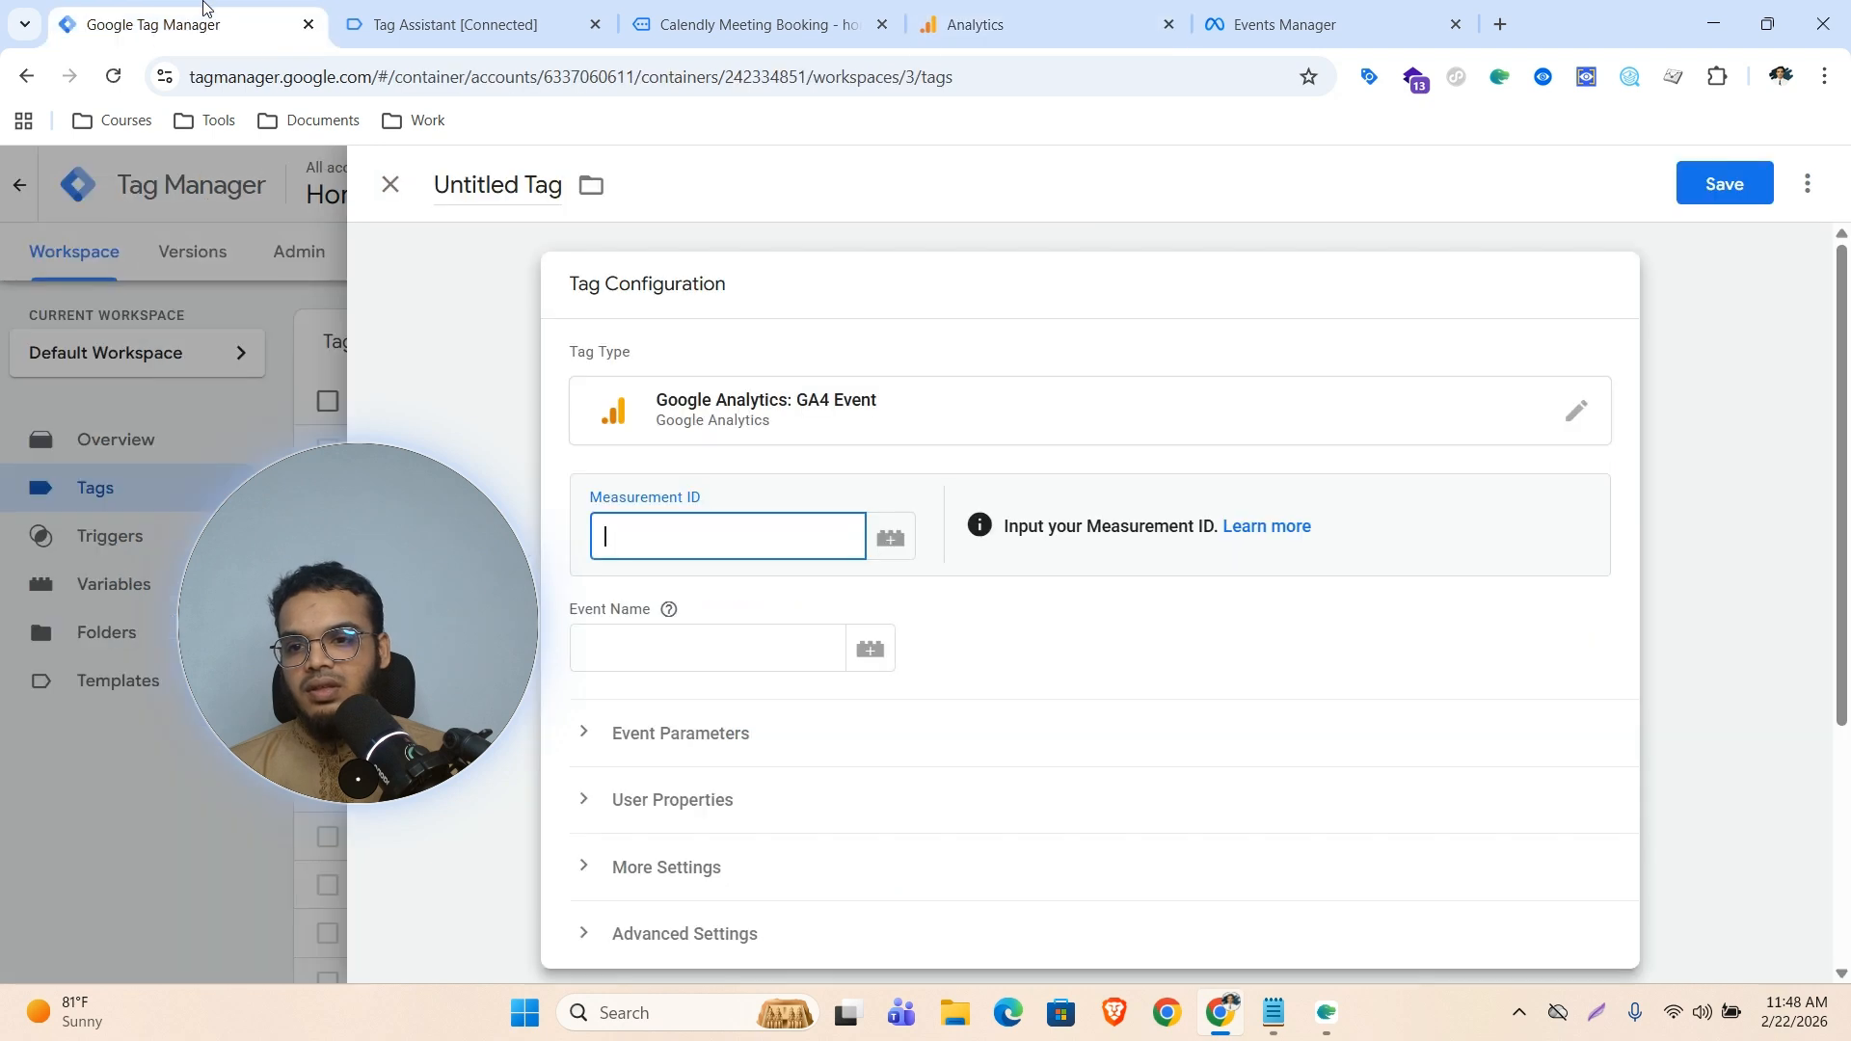
pyautogui.click(183, 24)
pyautogui.hotkey('ctrl', 'v')
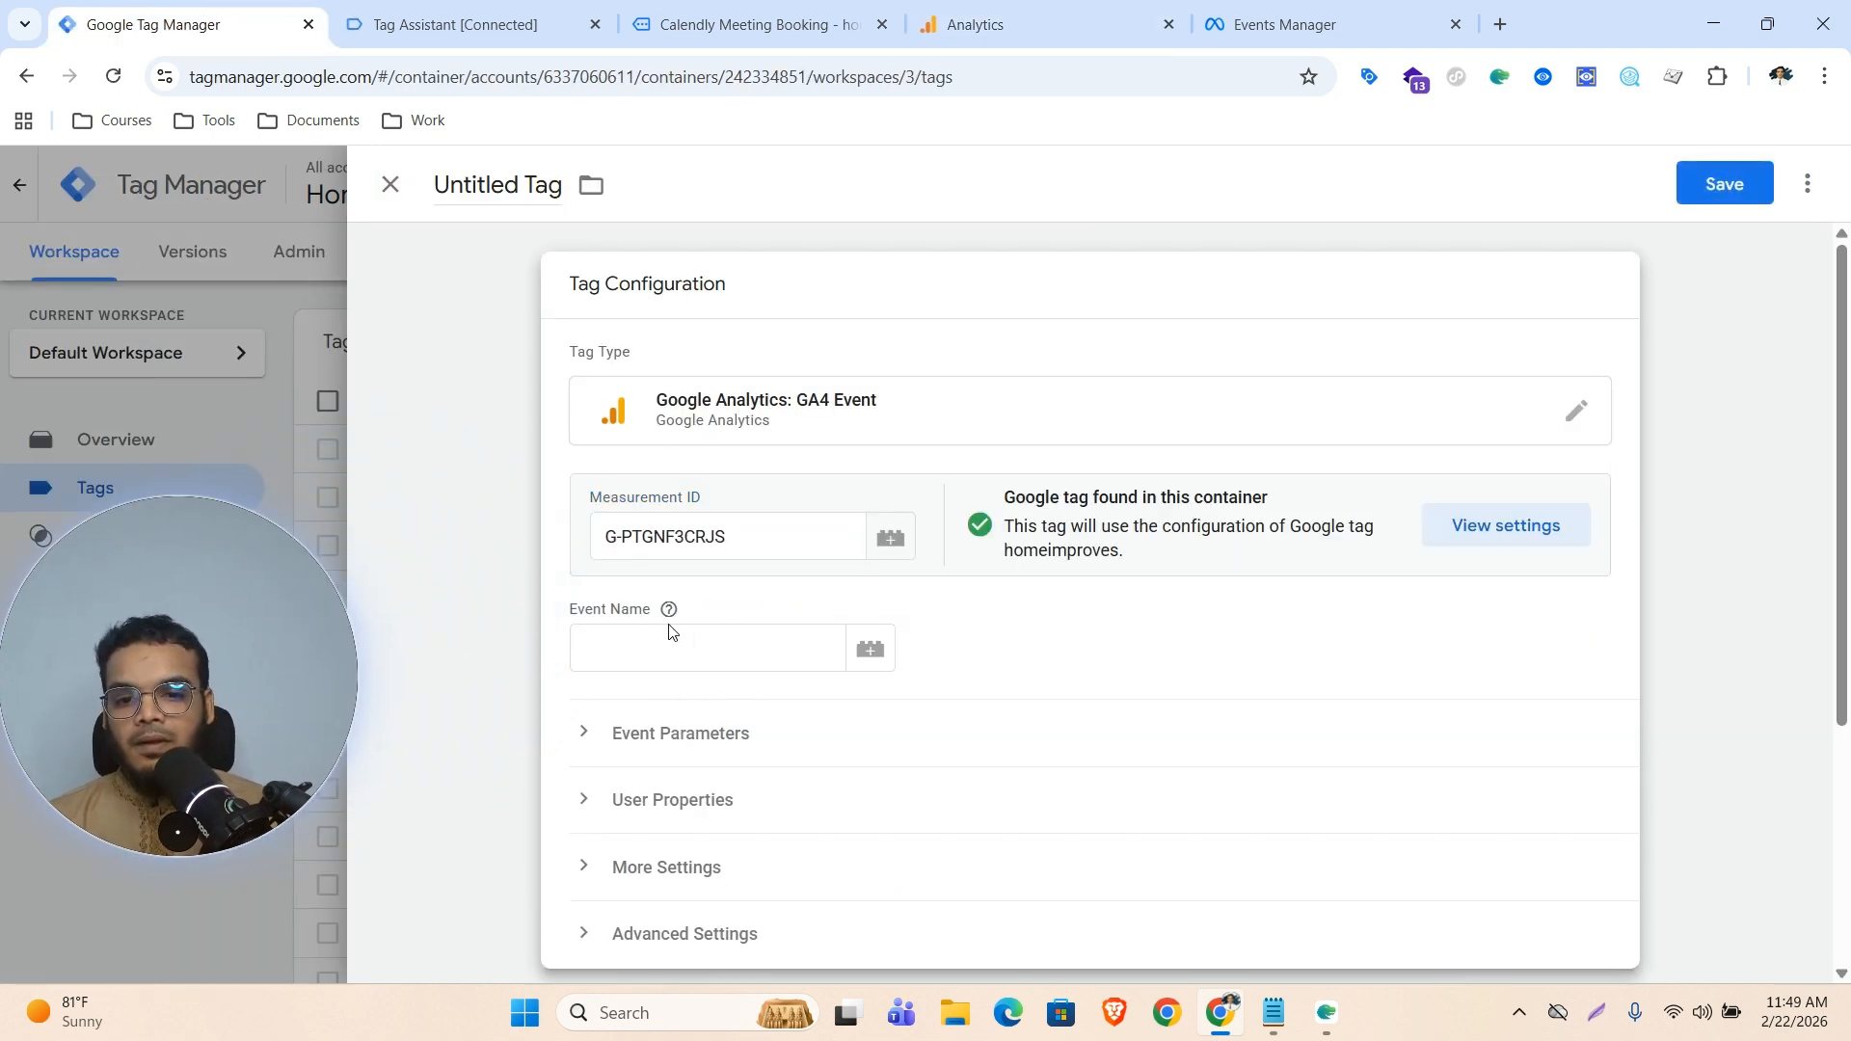
# Set the GA4 event tag's Event Name to calendly_{{calendly_event}}
pyautogui.click(651, 654)
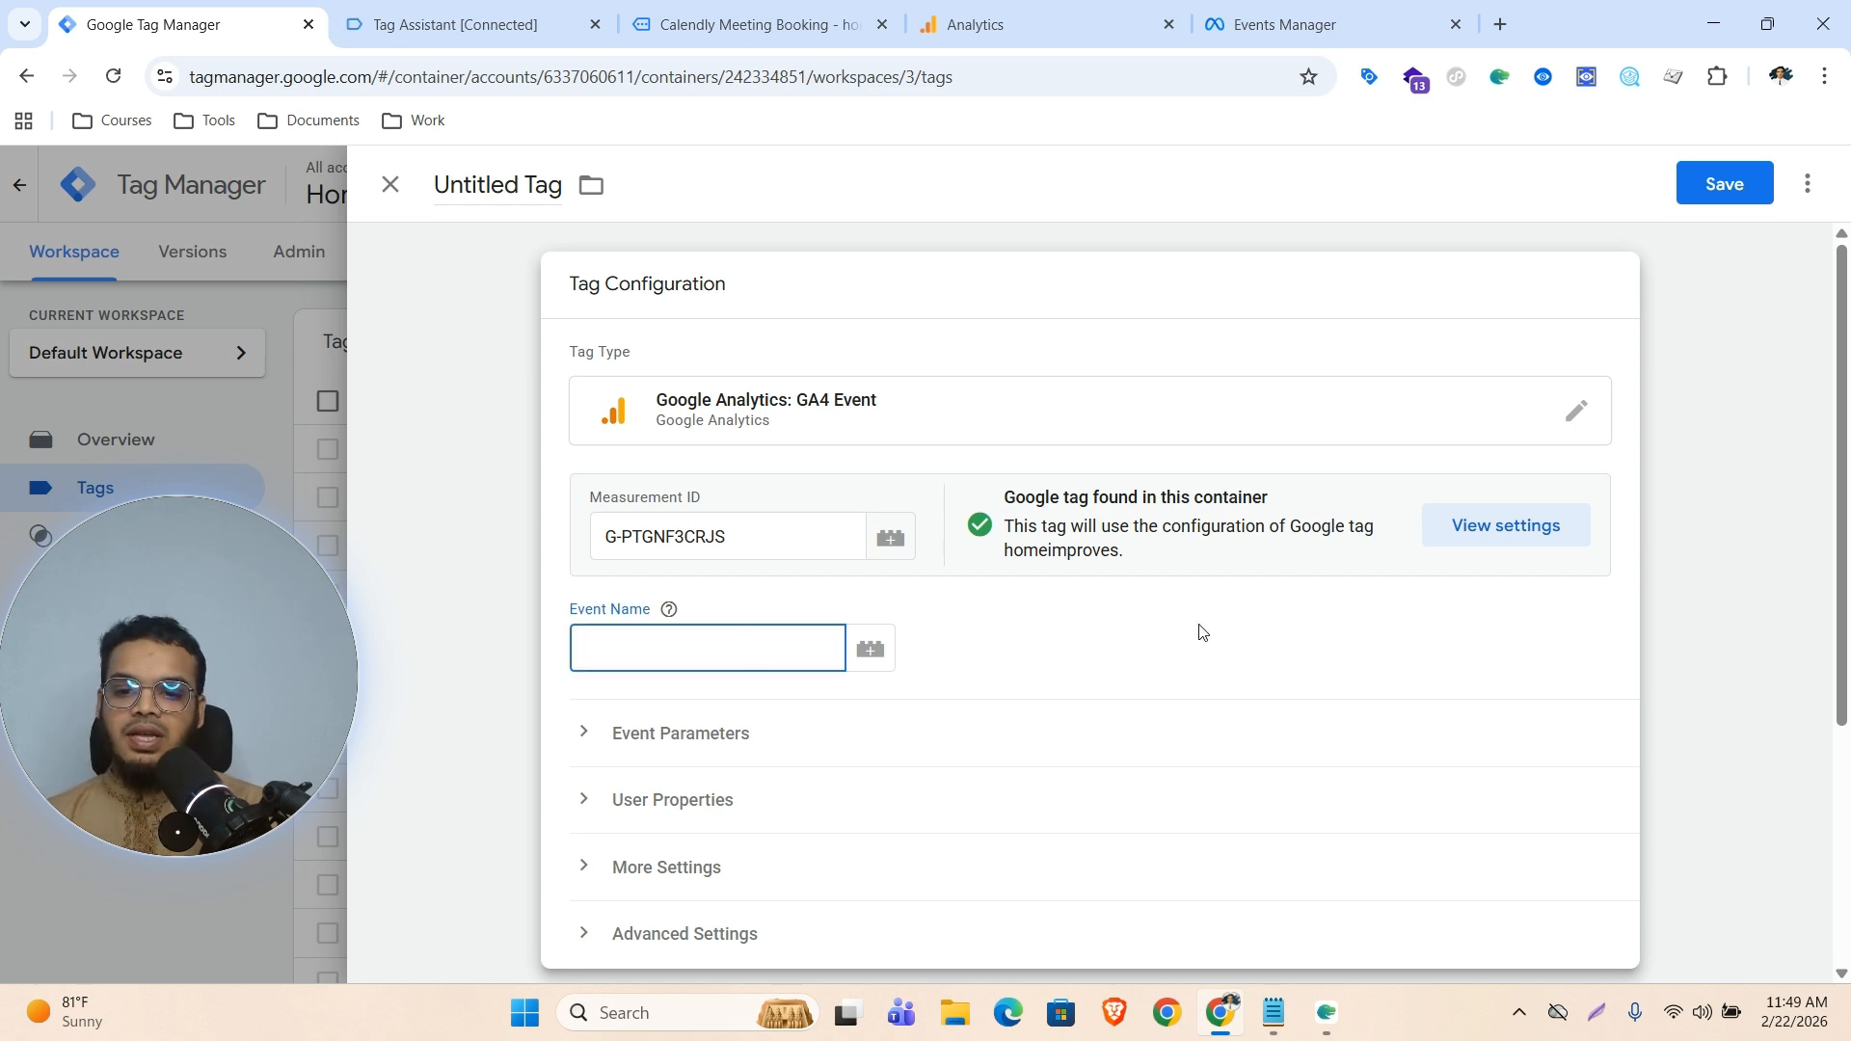
pyautogui.write('ca')
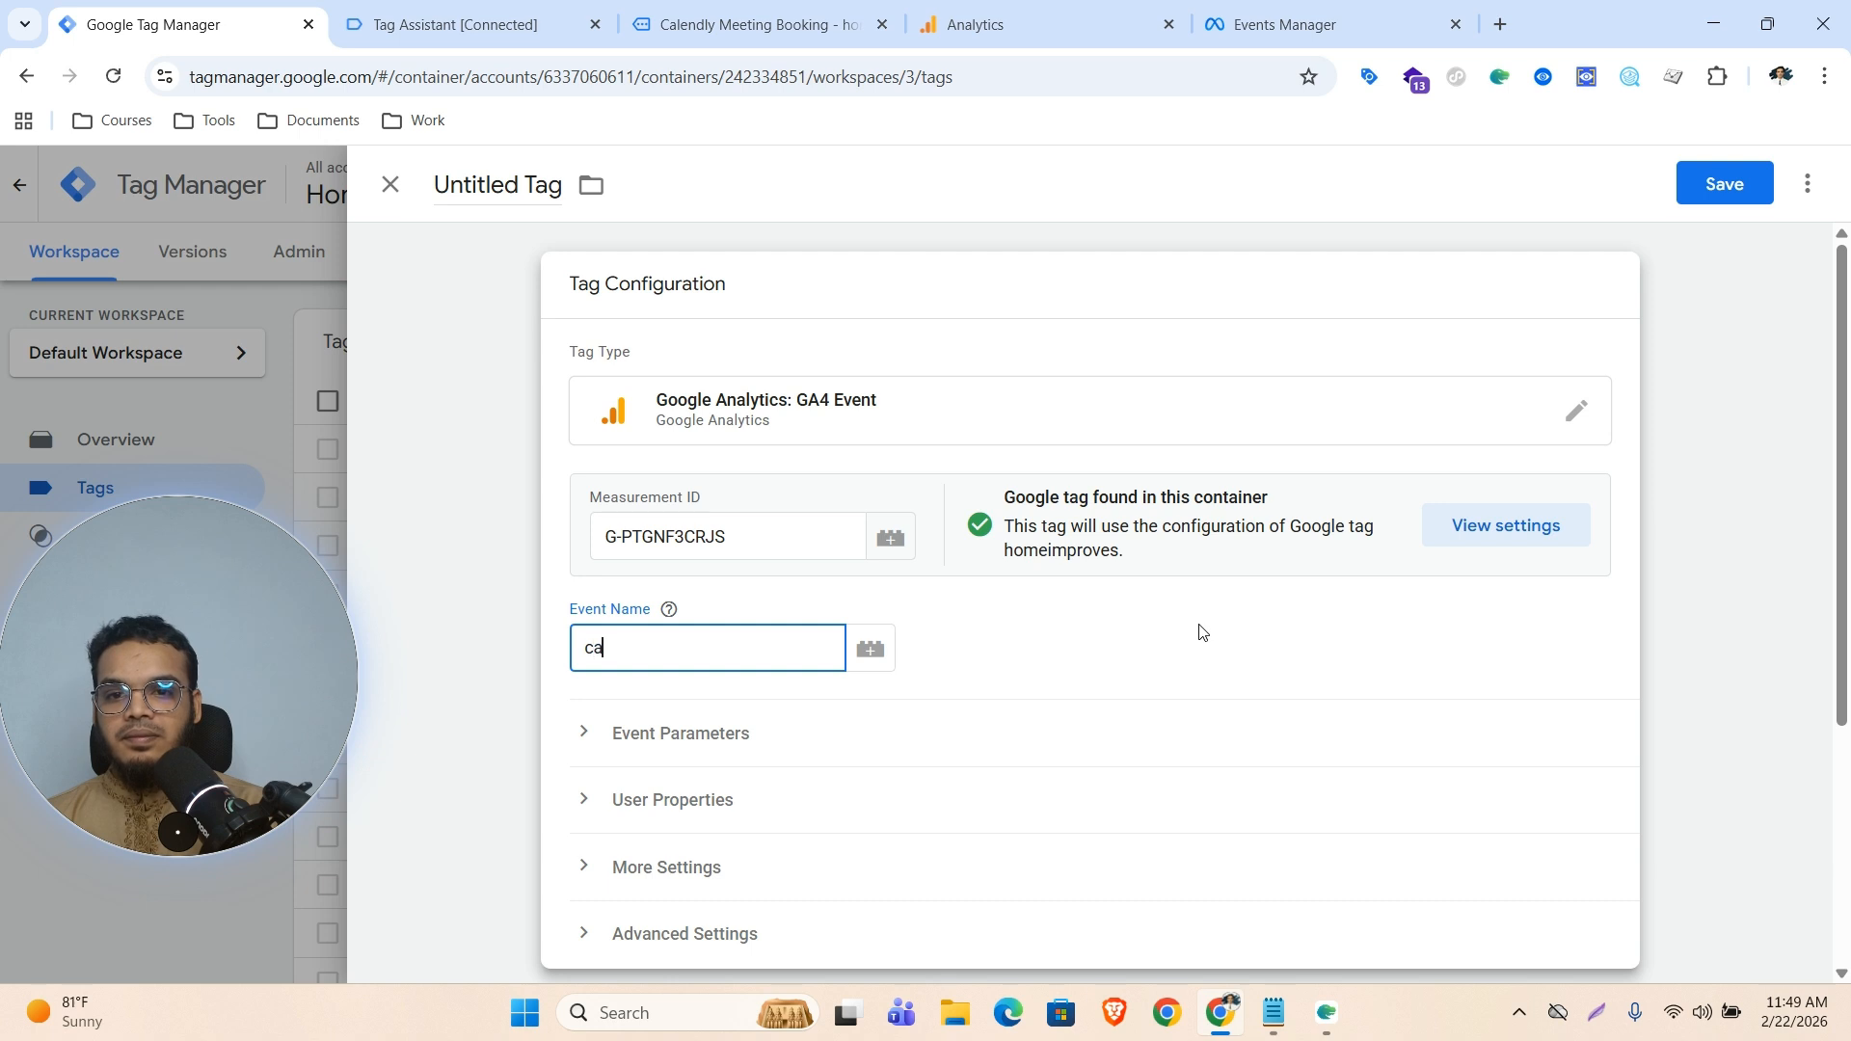
pyautogui.write('lendly')
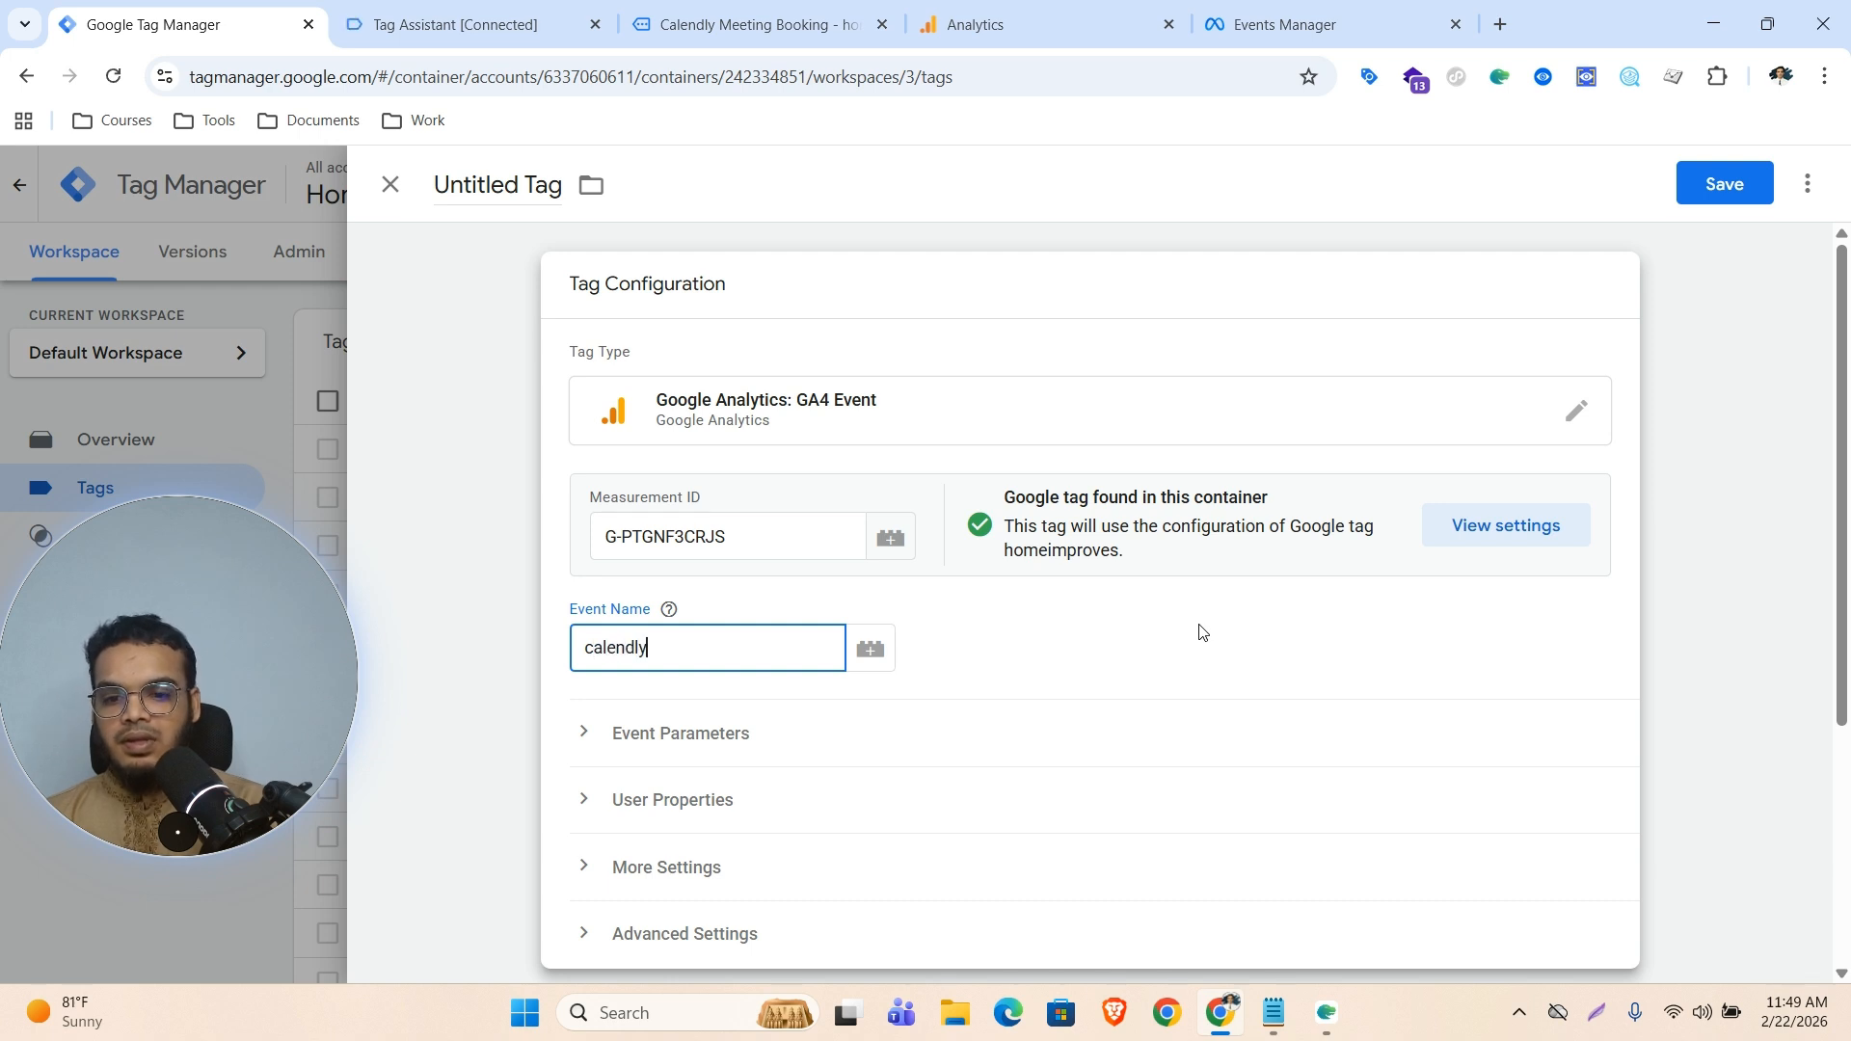
pyautogui.write('_')
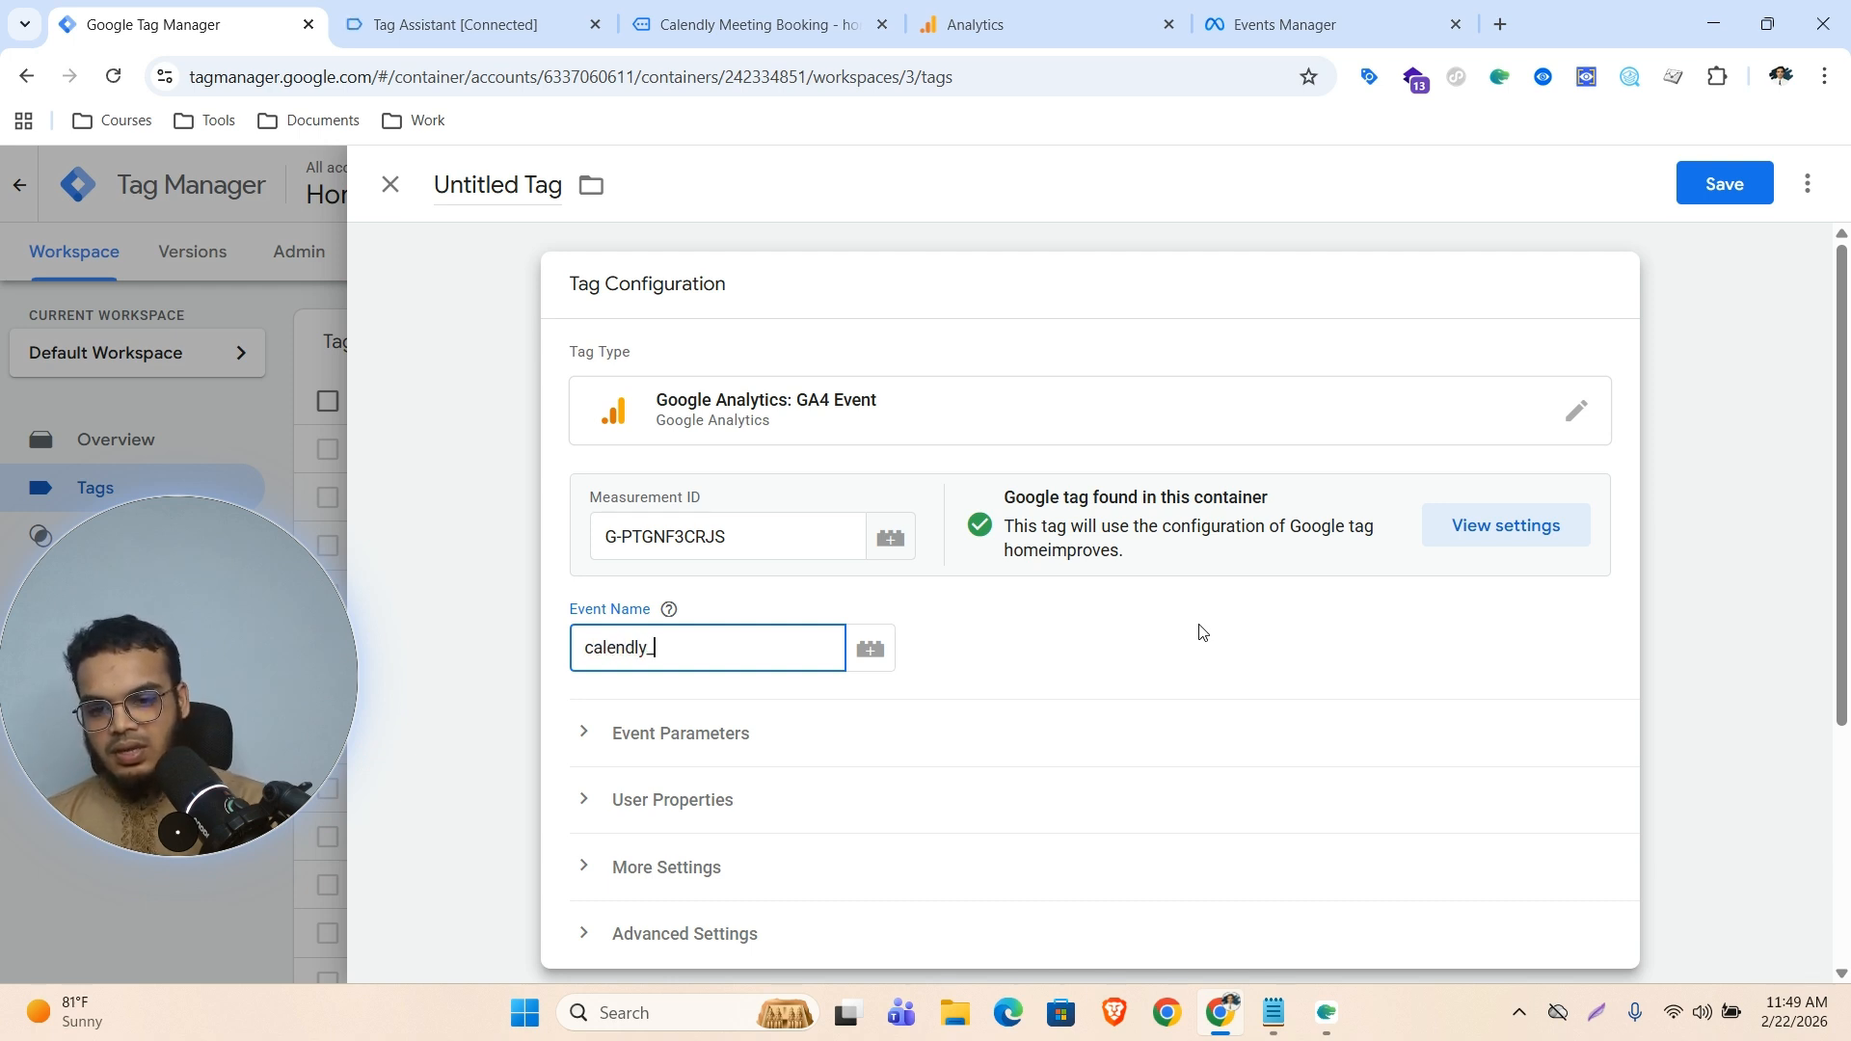
pyautogui.write('{{')
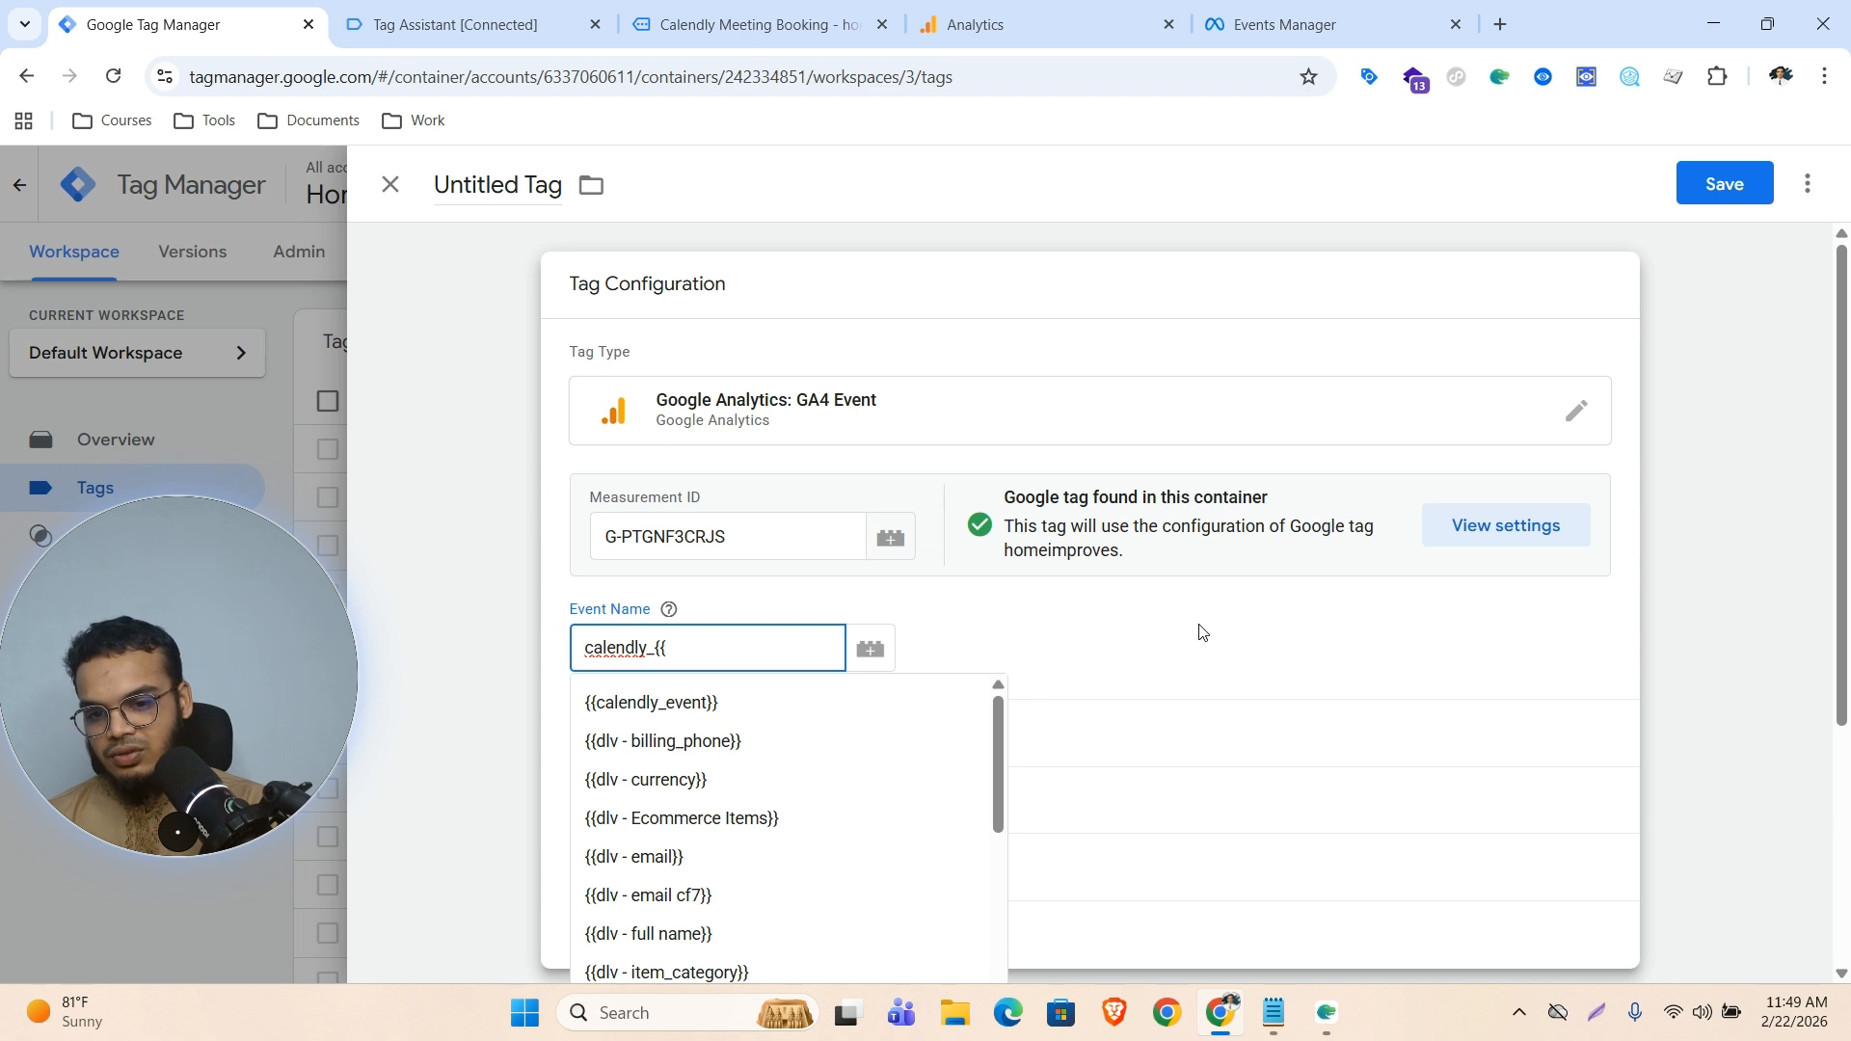
pyautogui.click(672, 702)
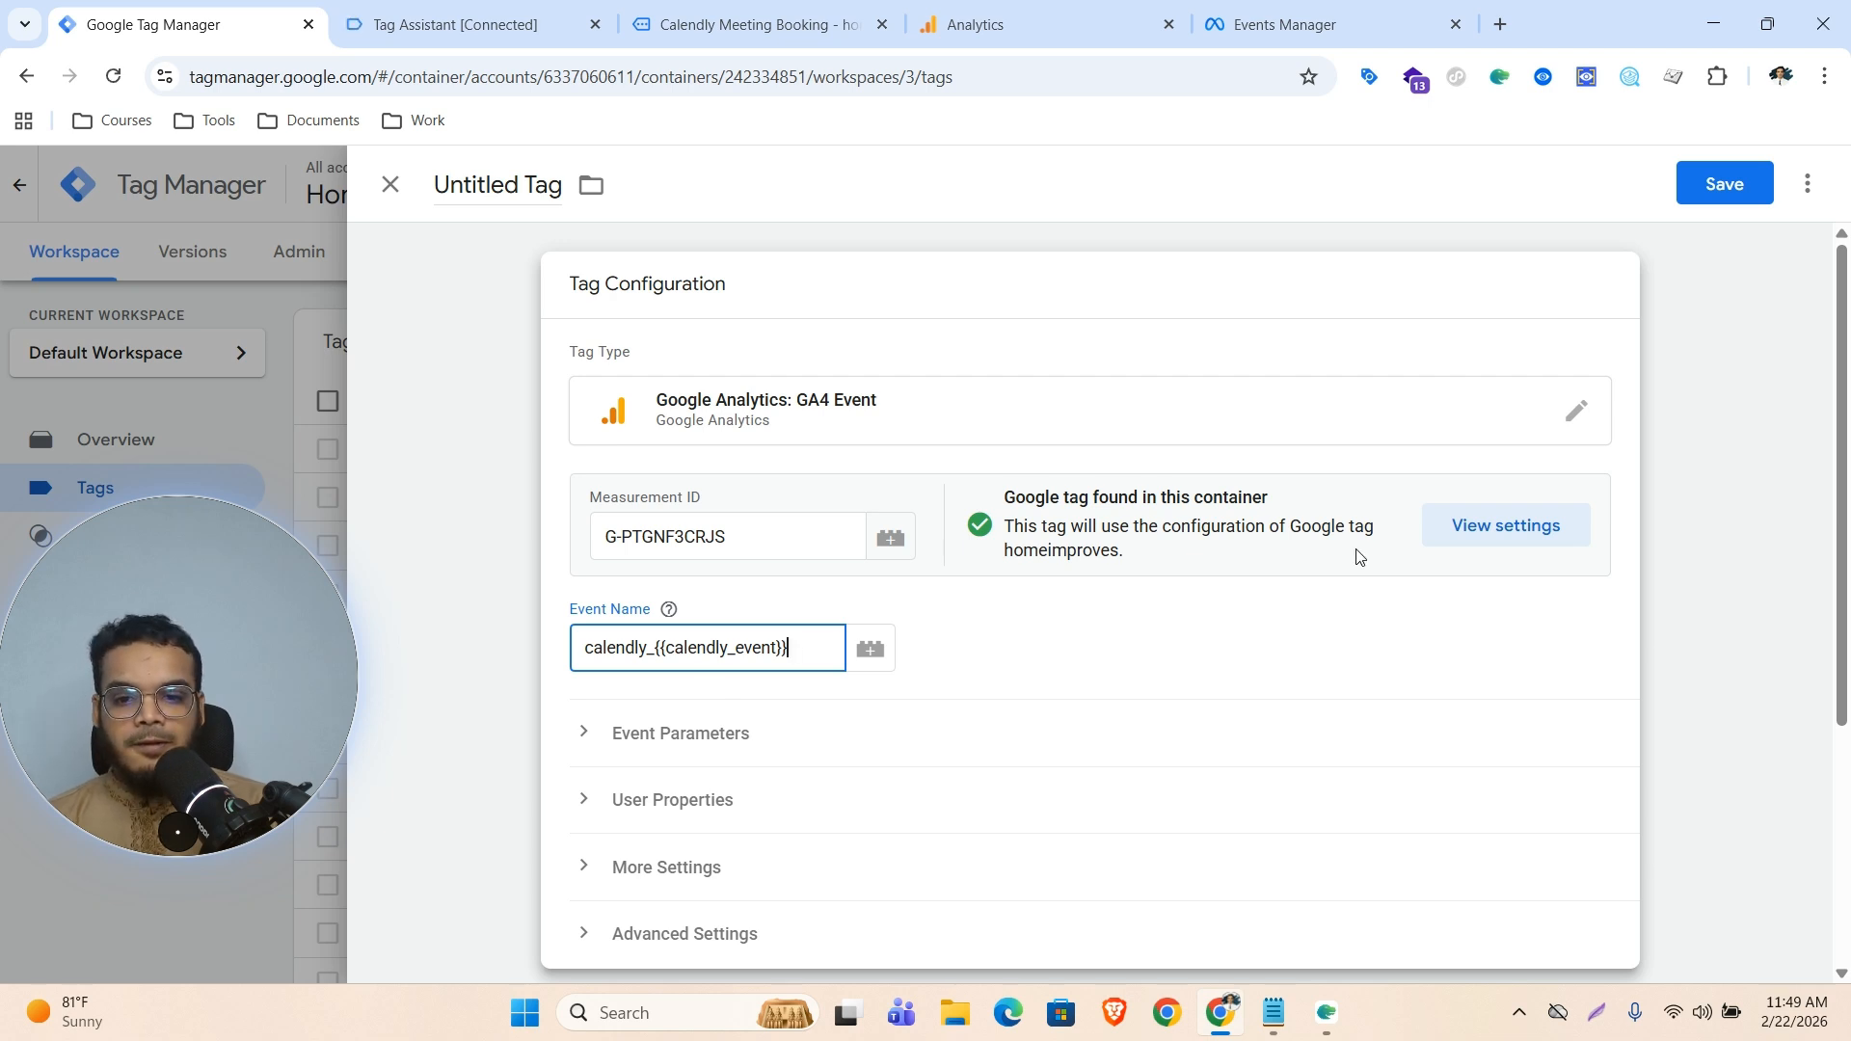
# Add the event - calendly trigger as the tag's firing trigger
pyautogui.scroll(-1, 1223, 642)
pyautogui.scroll(-1, 1141, 578)
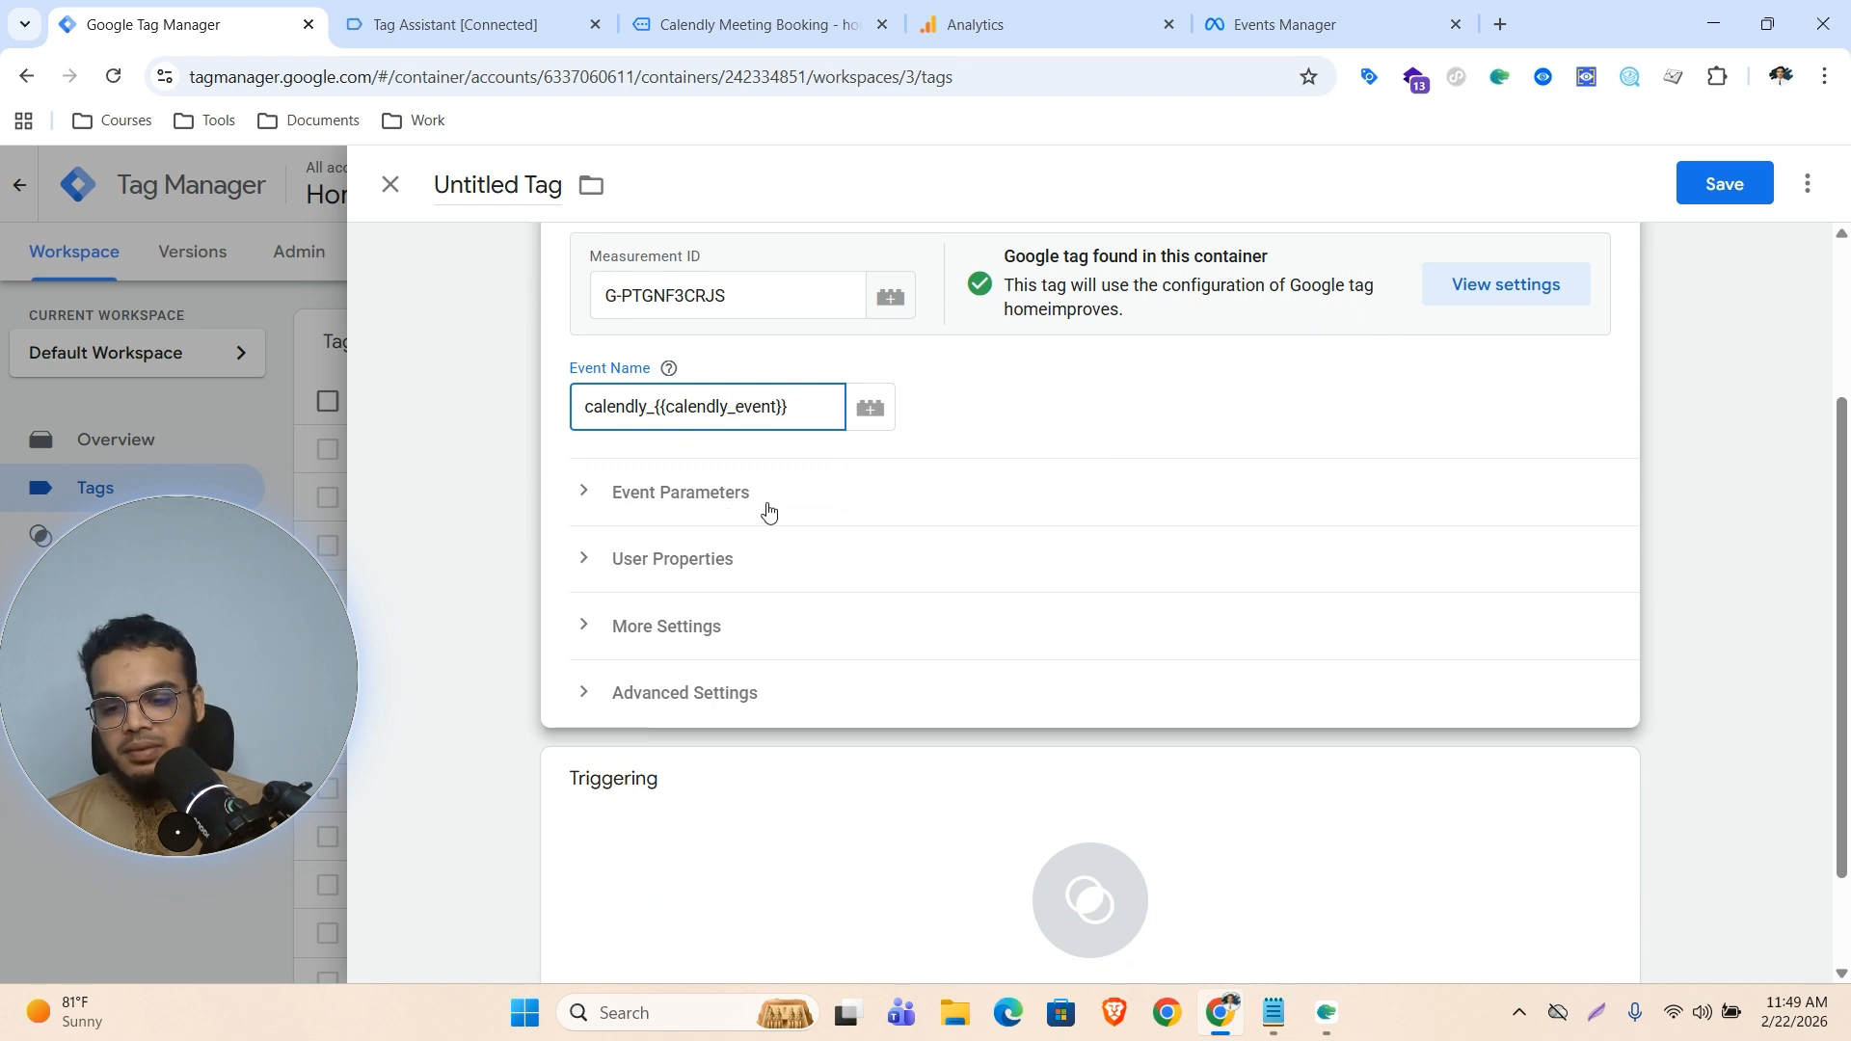
pyautogui.scroll(-1, 1247, 740)
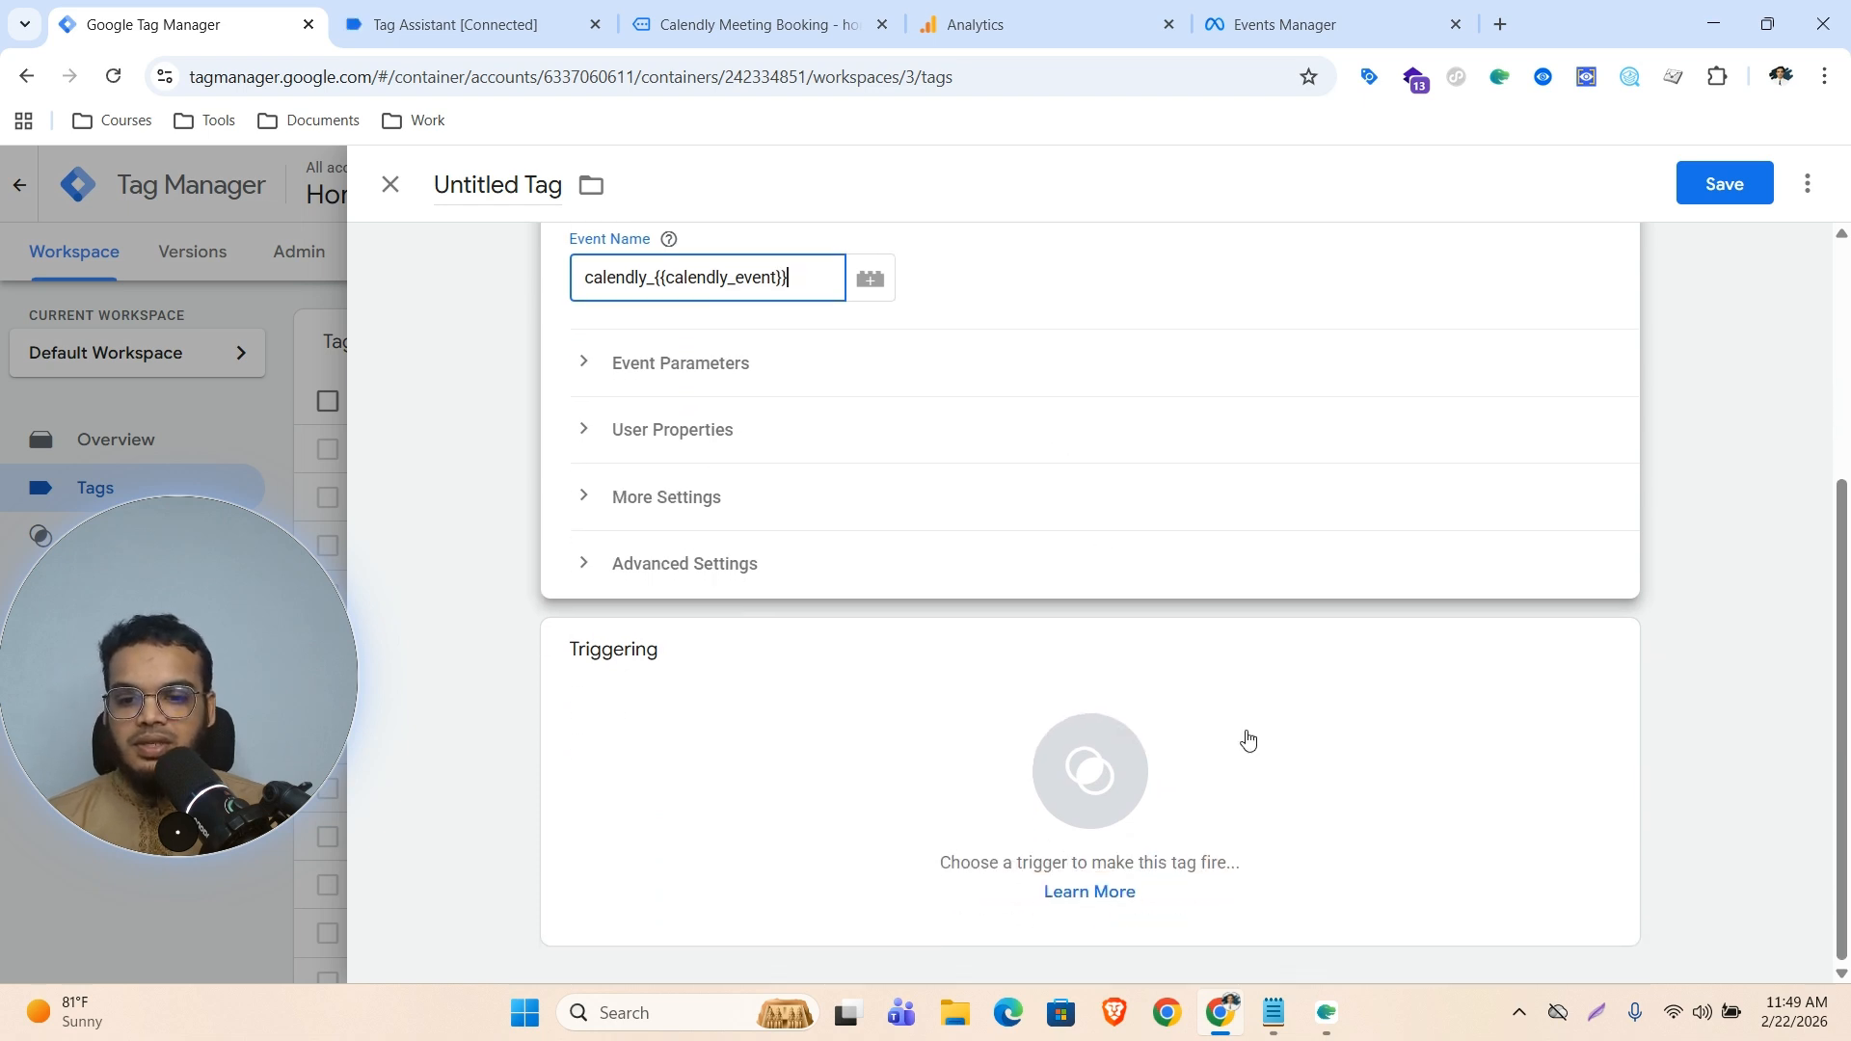
pyautogui.click(1104, 787)
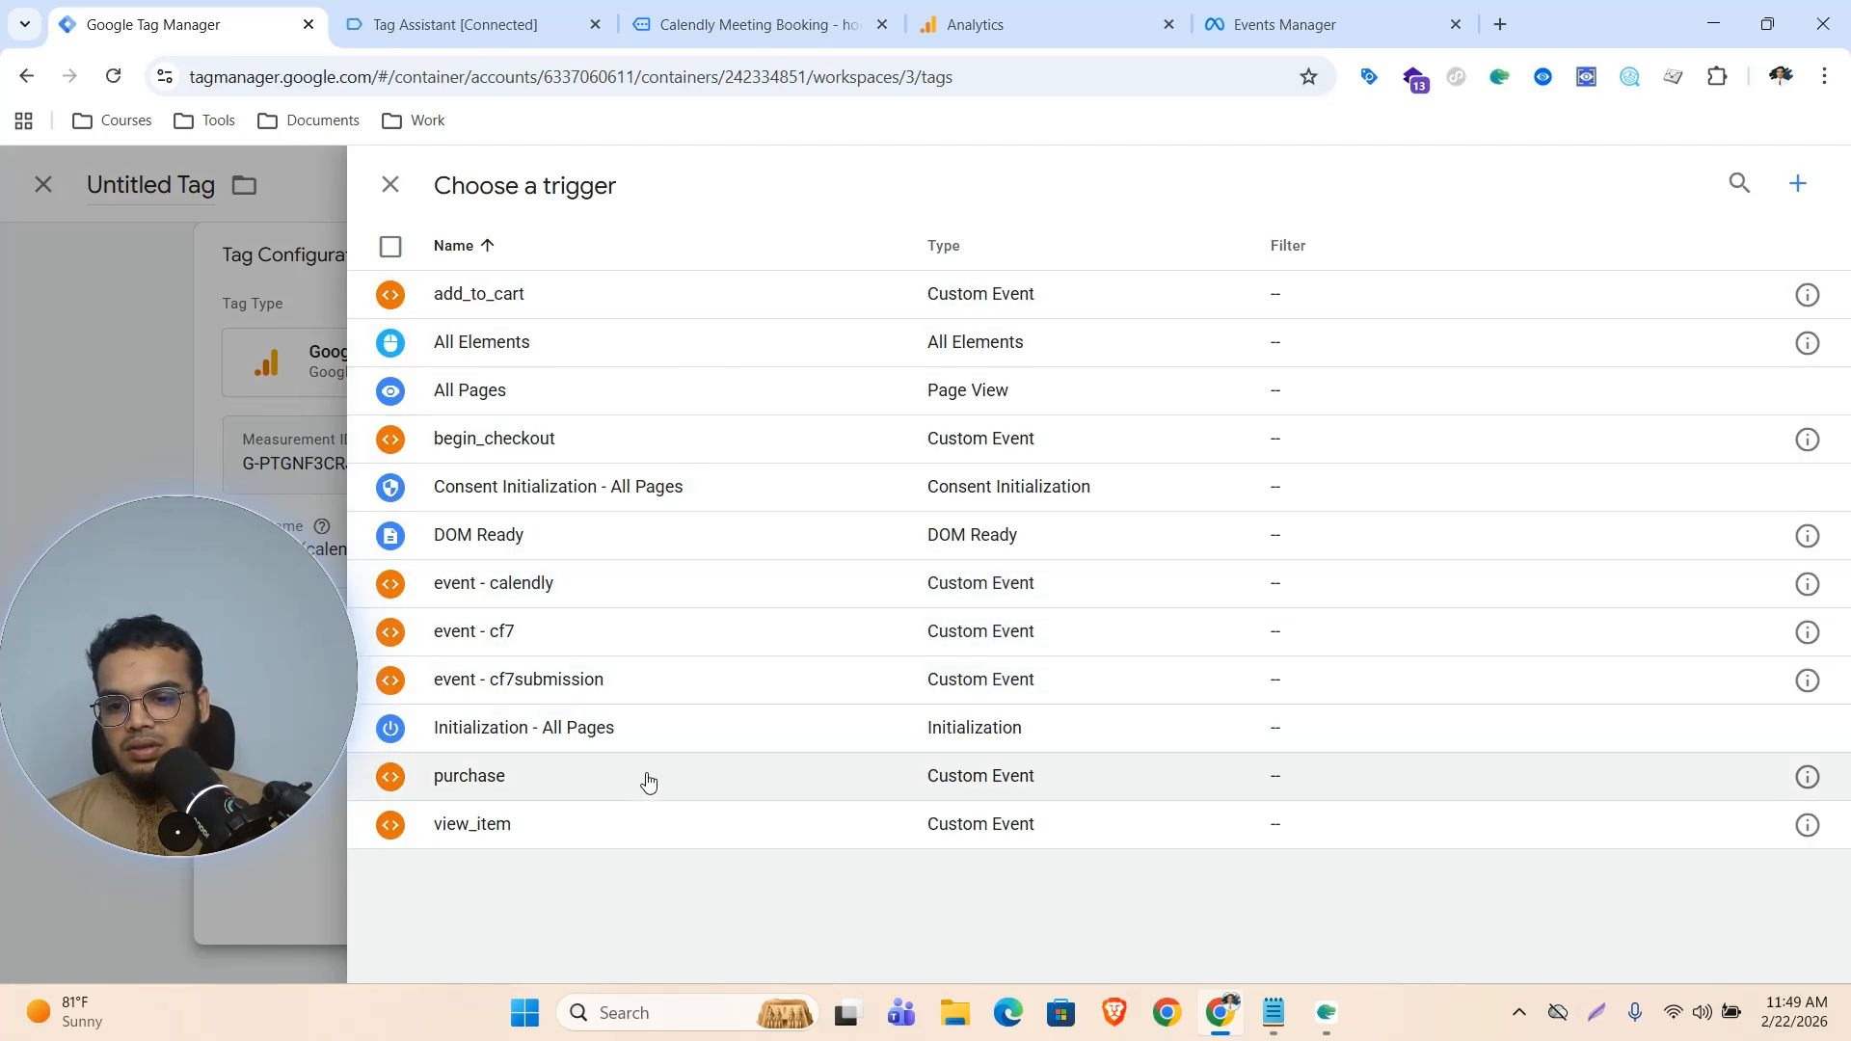
pyautogui.click(537, 592)
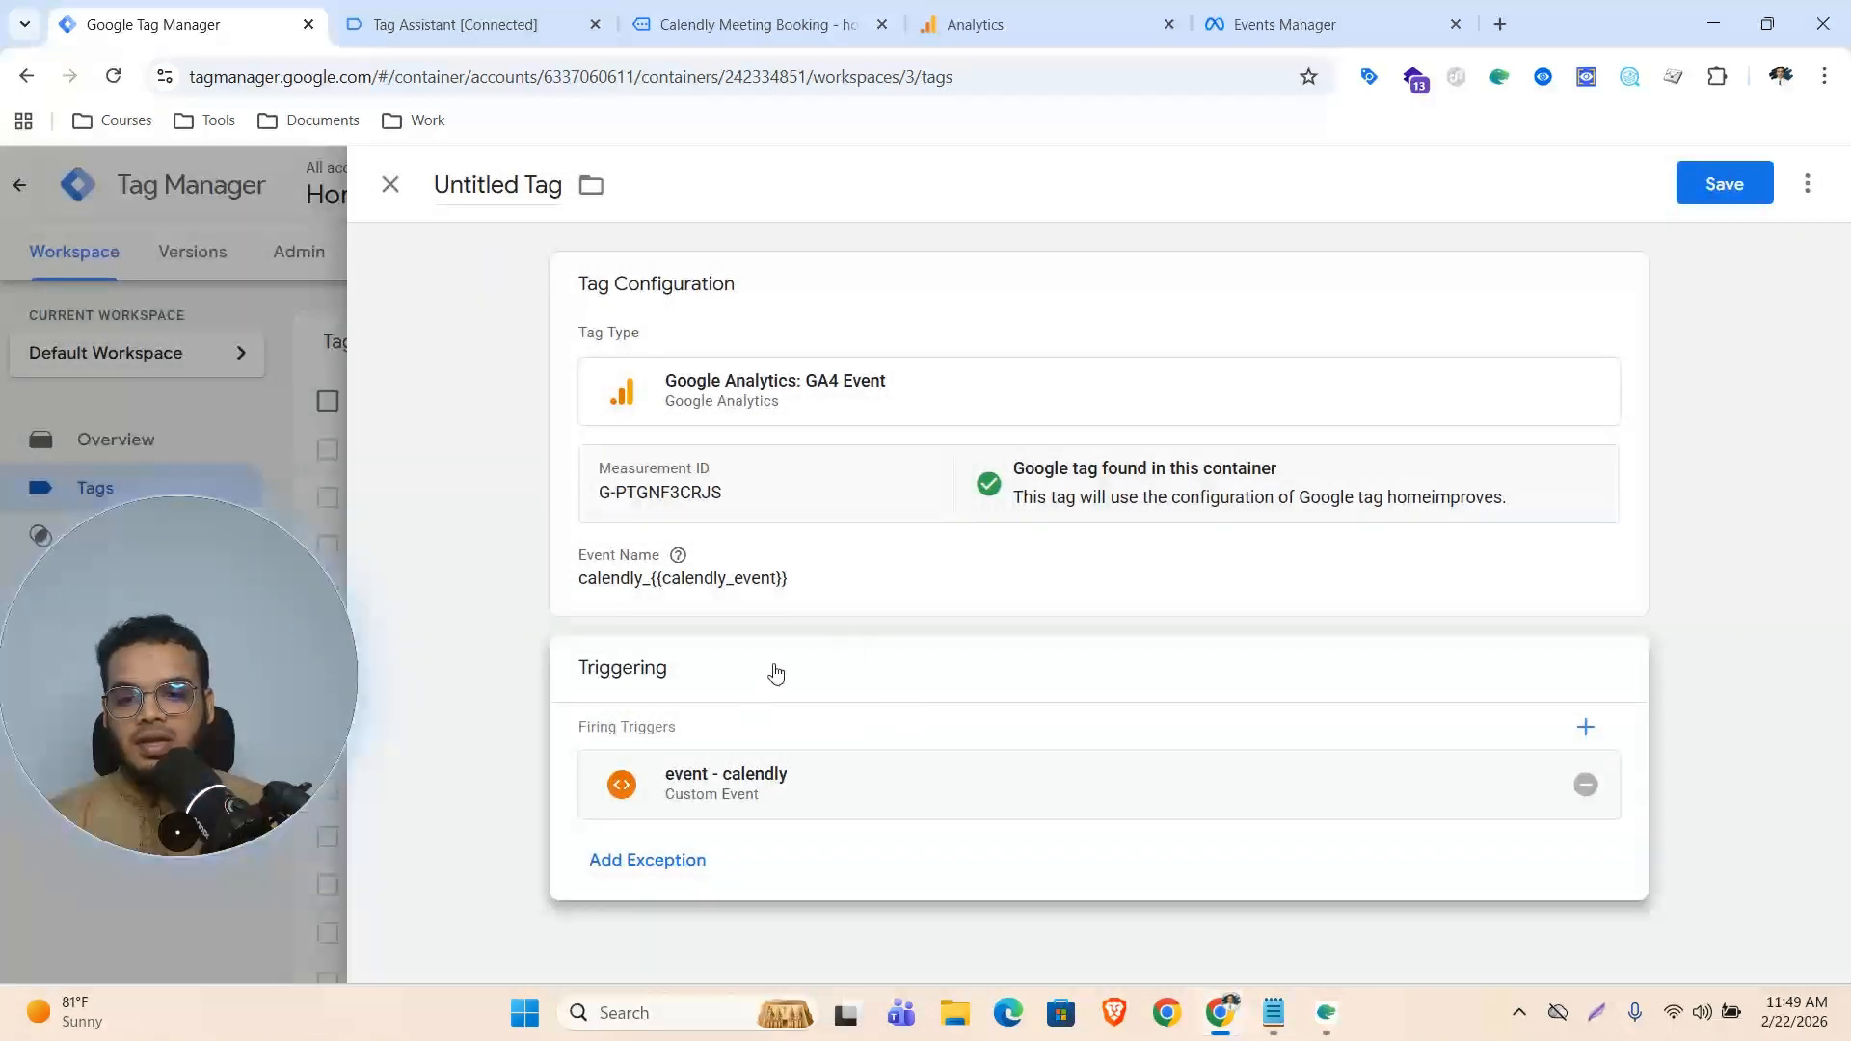
# Expand the tag's Advanced Settings to review its firing options
pyautogui.click(1041, 582)
pyautogui.scroll(-2, 1049, 613)
pyautogui.click(696, 690)
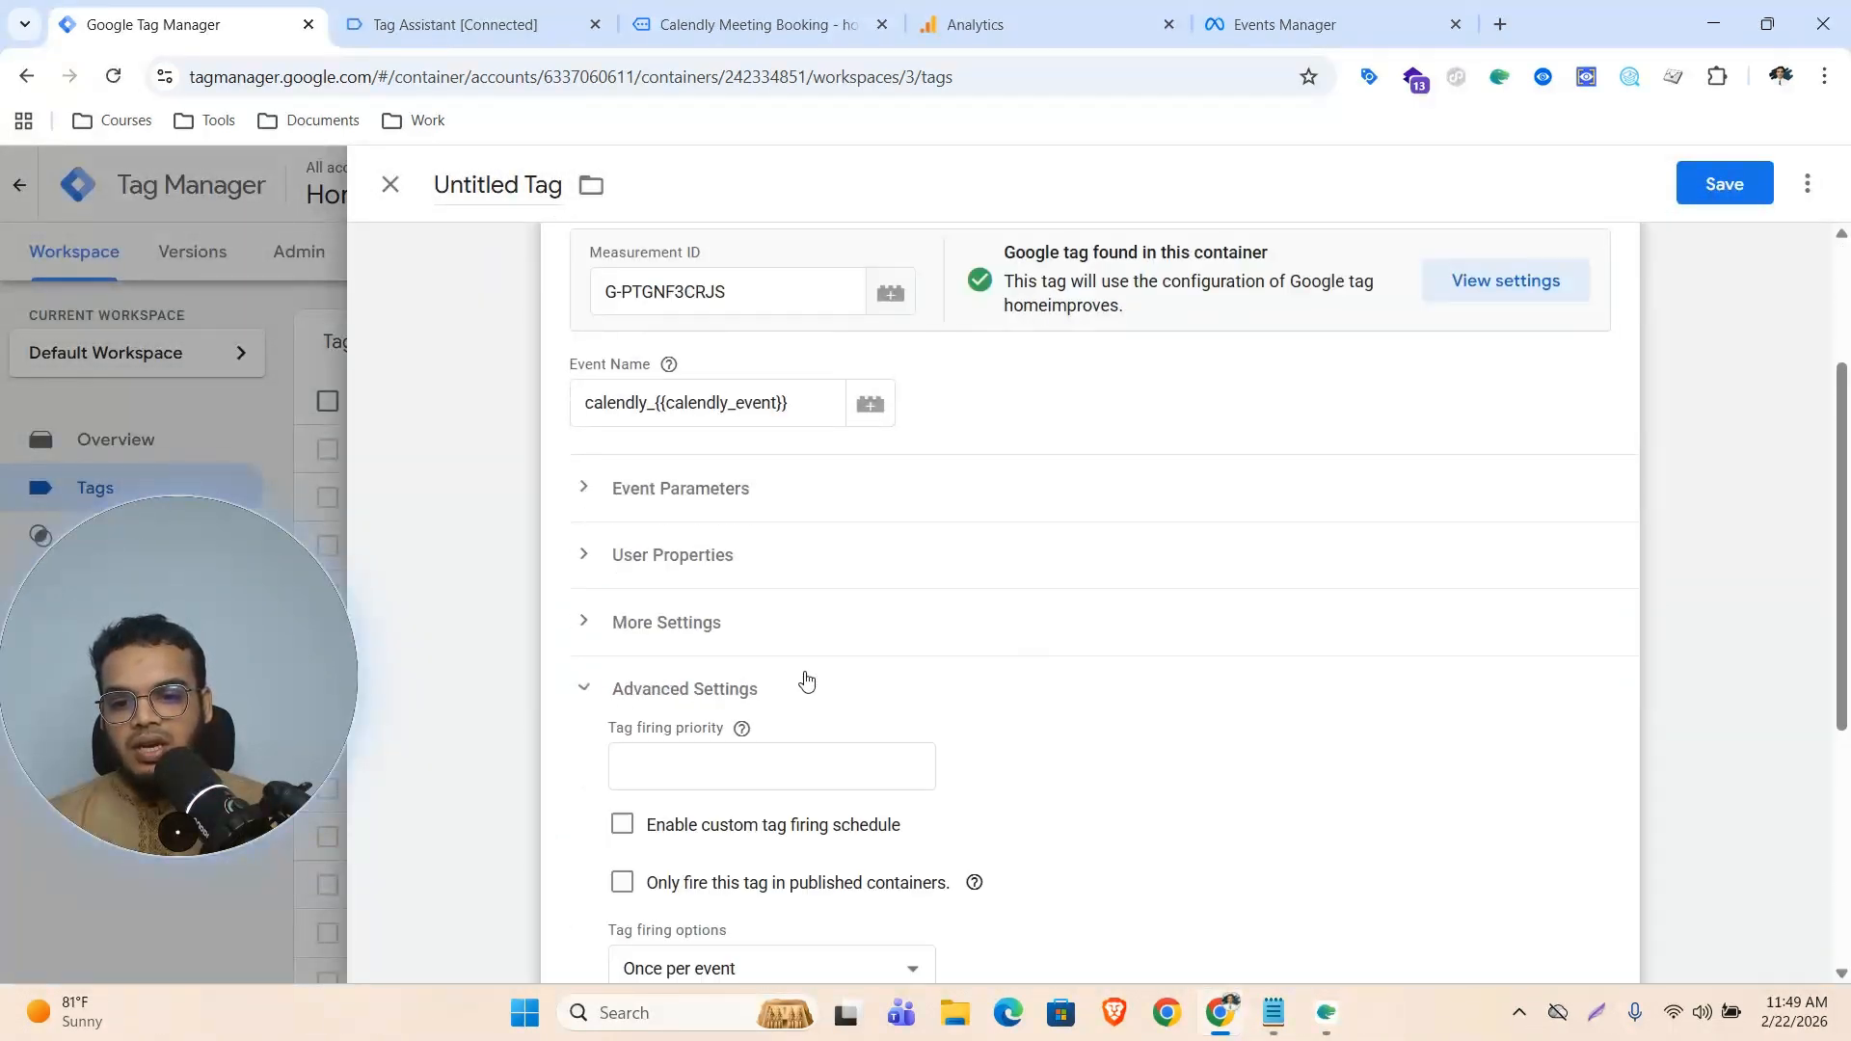
pyautogui.scroll(-2, 1074, 620)
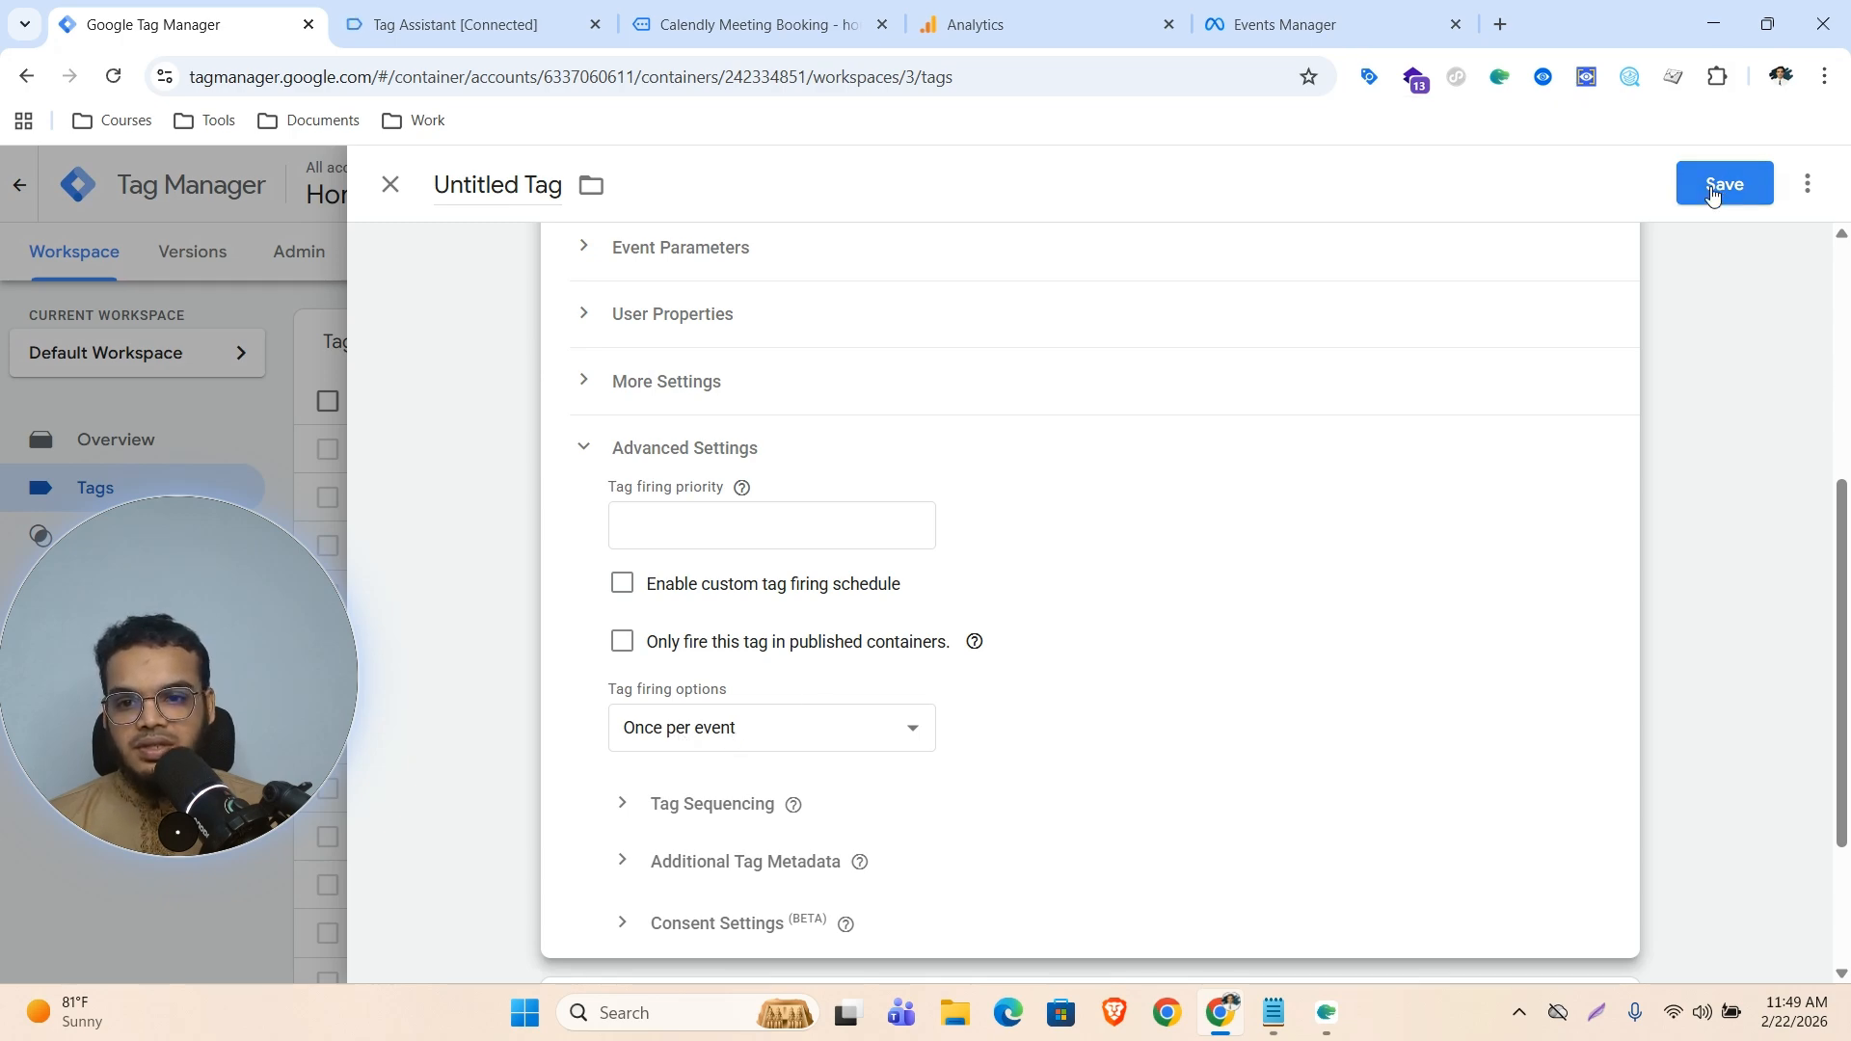
# Save the GA4 event tag under the name GA4 || calendly
pyautogui.click(1765, 188)
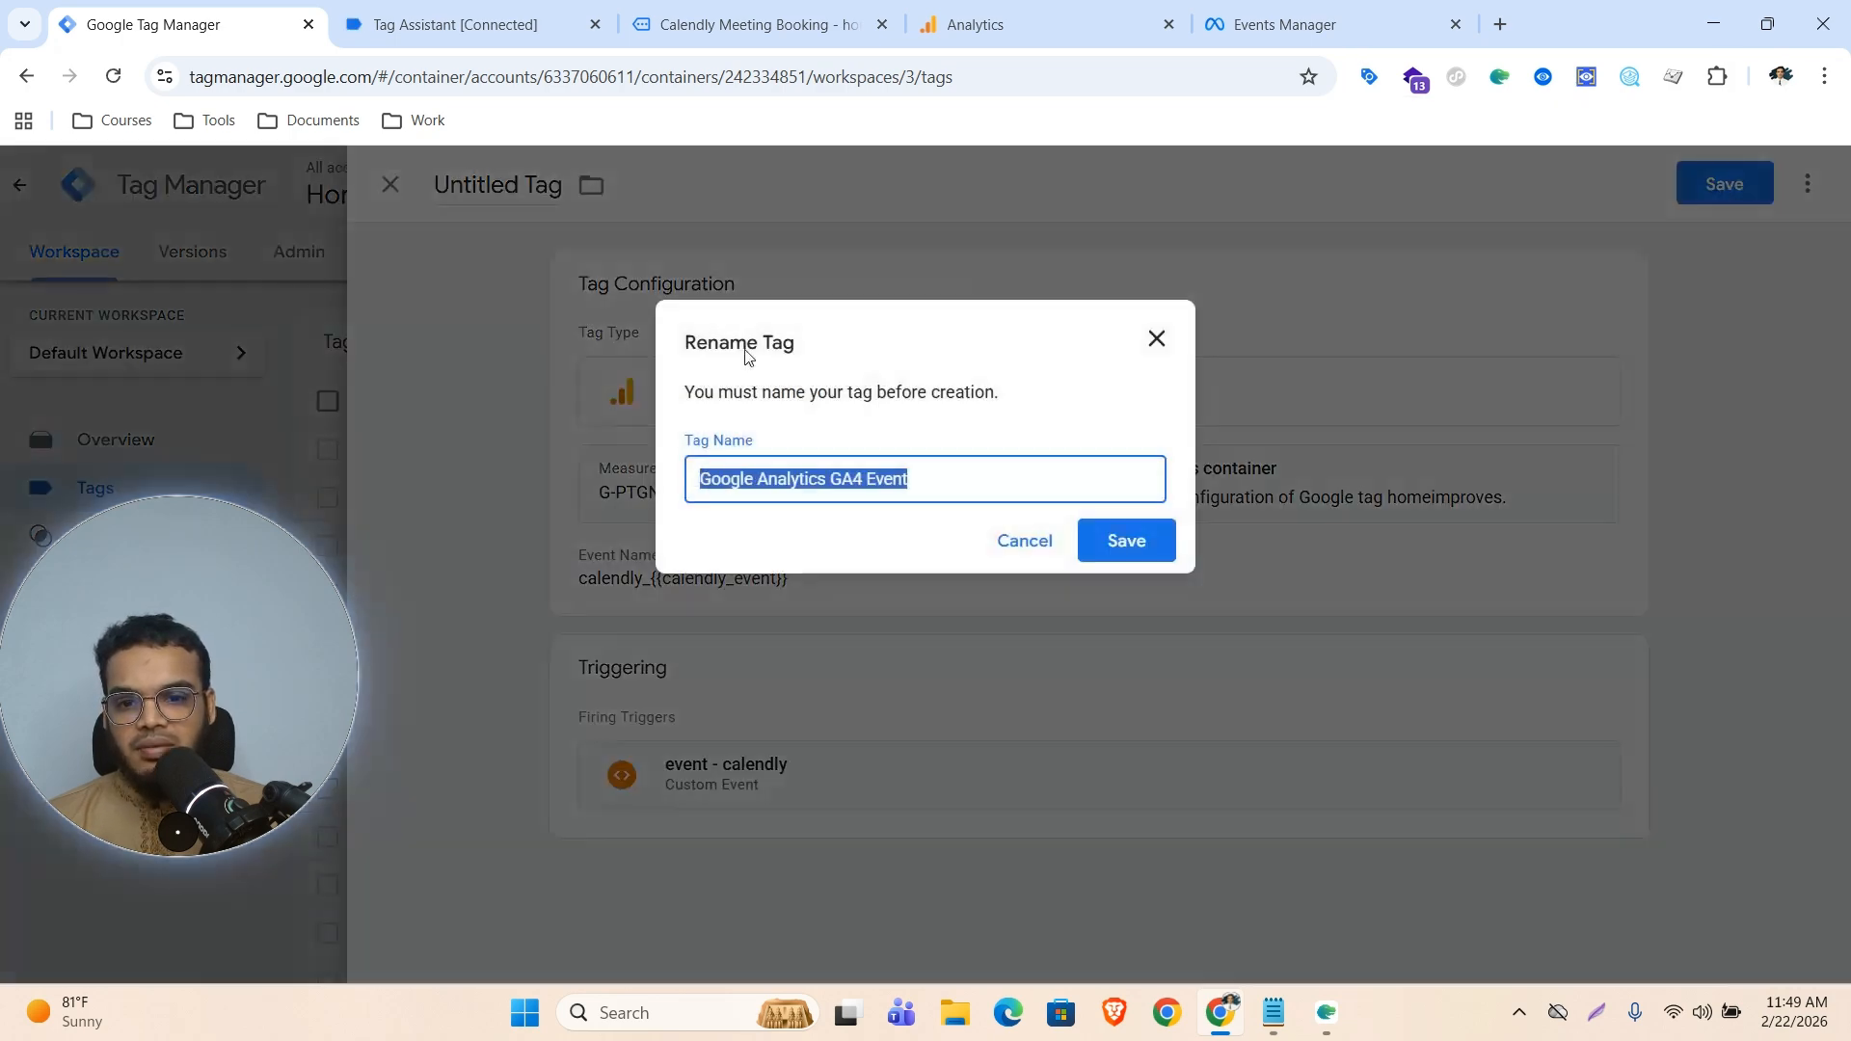
pyautogui.click(857, 479)
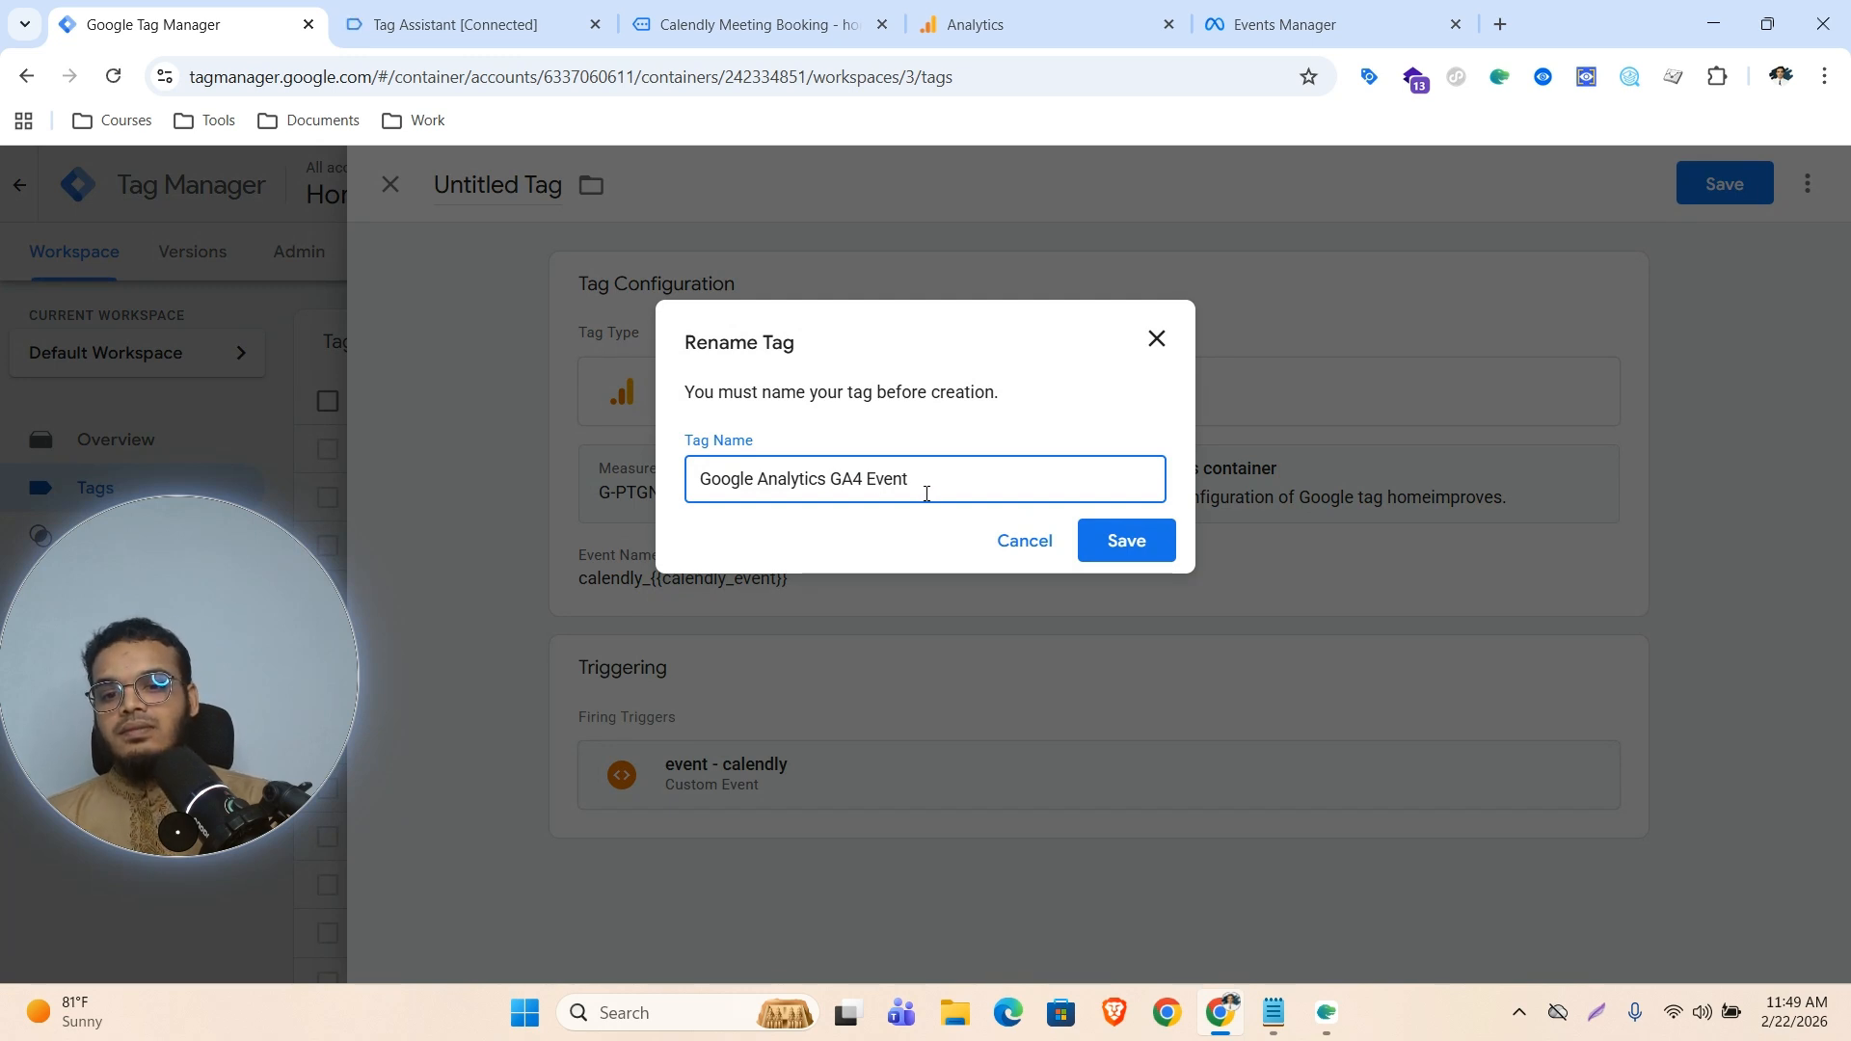
pyautogui.press('BackSpace')
pyautogui.press('BackSpace')
pyautogui.press('BackSpace')
pyautogui.press('BackSpace')
pyautogui.press('BackSpace')
pyautogui.press('BackSpace')
pyautogui.press('BackSpace')
pyautogui.press('BackSpace')
pyautogui.press('BackSpace')
pyautogui.press('BackSpace')
pyautogui.press('BackSpace')
pyautogui.press('BackSpace')
pyautogui.press('BackSpace')
pyautogui.press('BackSpace')
pyautogui.press('BackSpace')
pyautogui.press('BackSpace')
pyautogui.press('BackSpace')
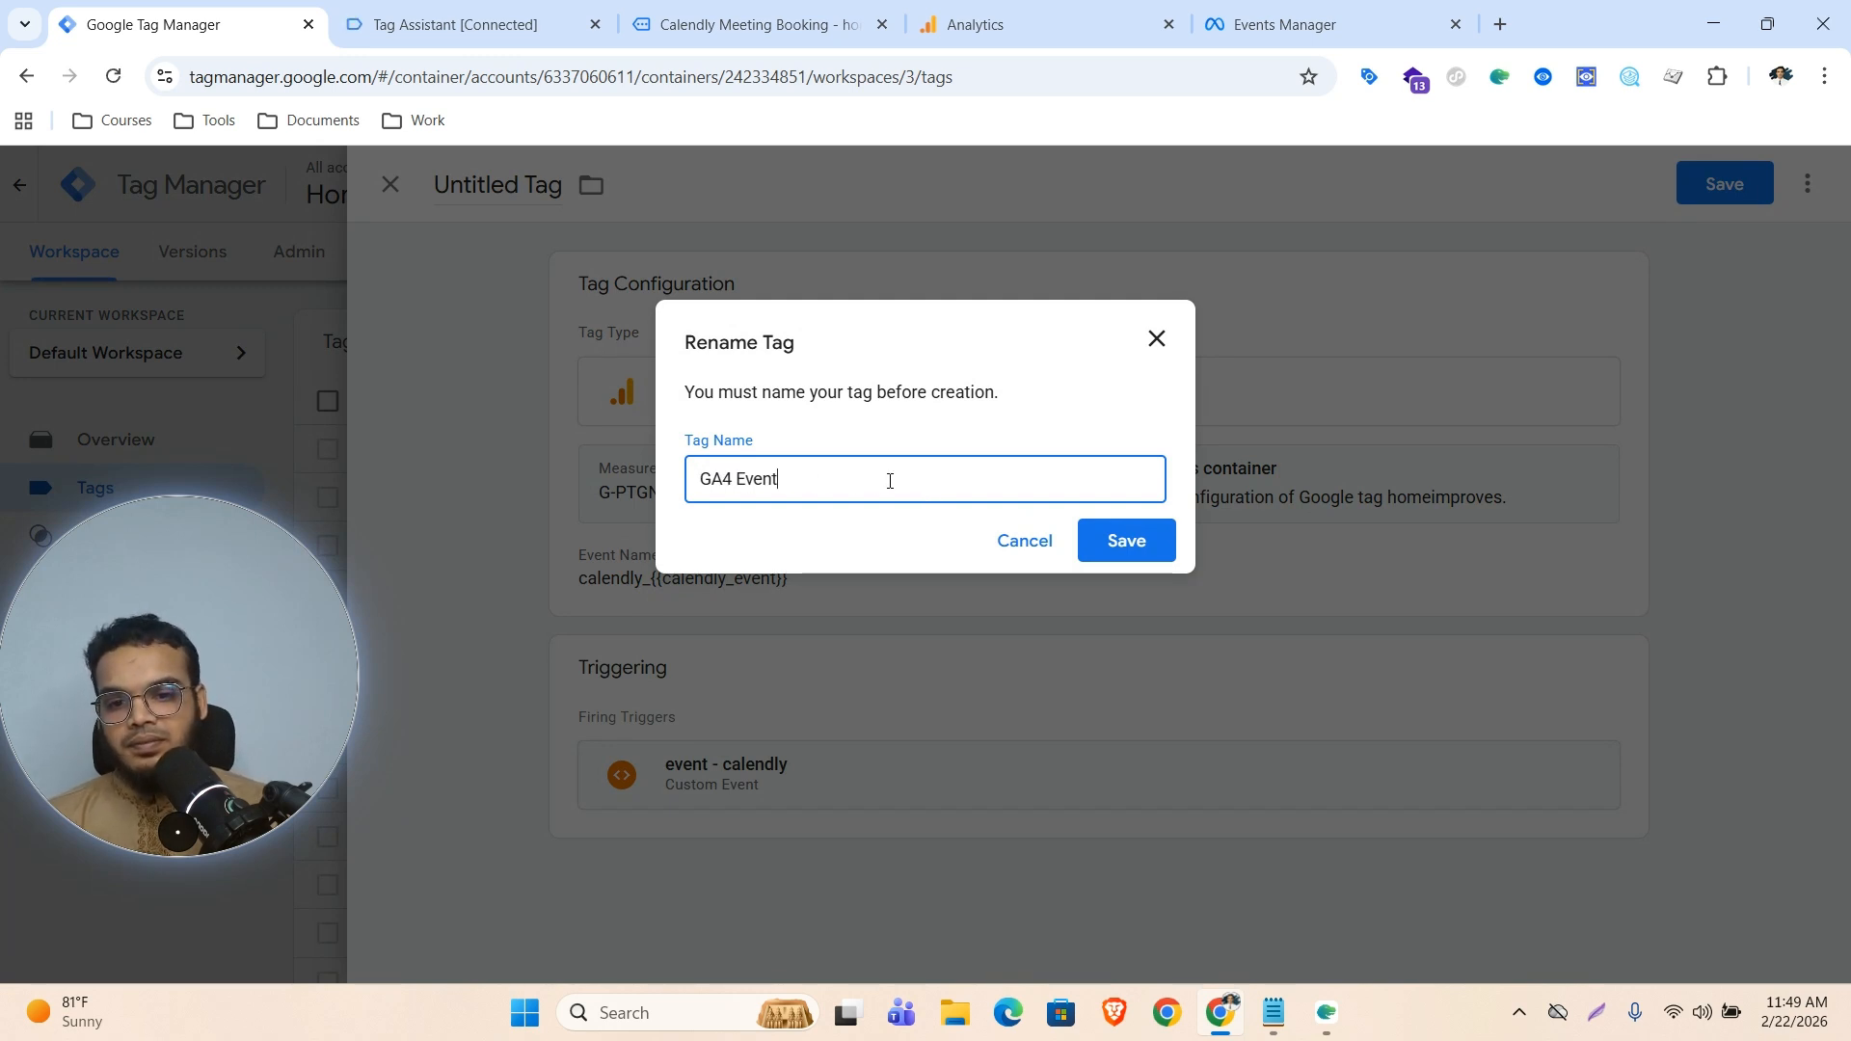
pyautogui.press('BackSpace')
pyautogui.press('BackSpace')
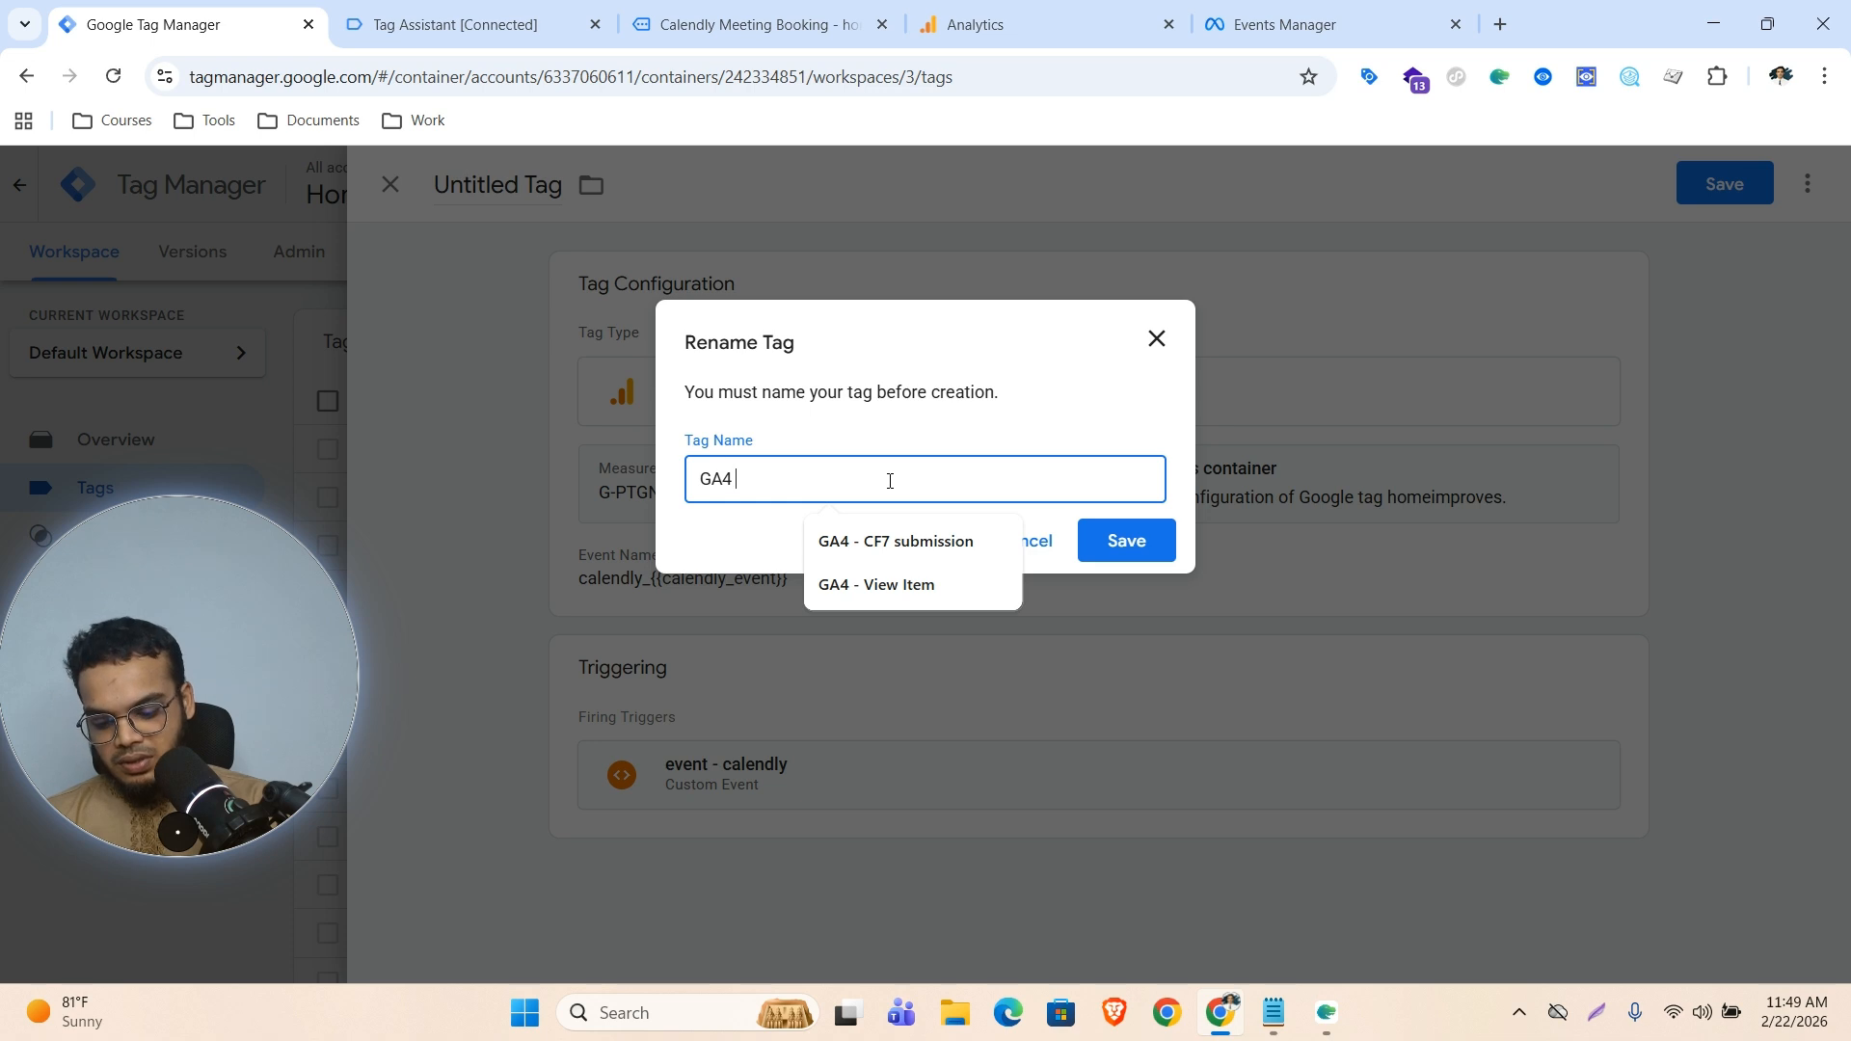
pyautogui.write('|| calendly')
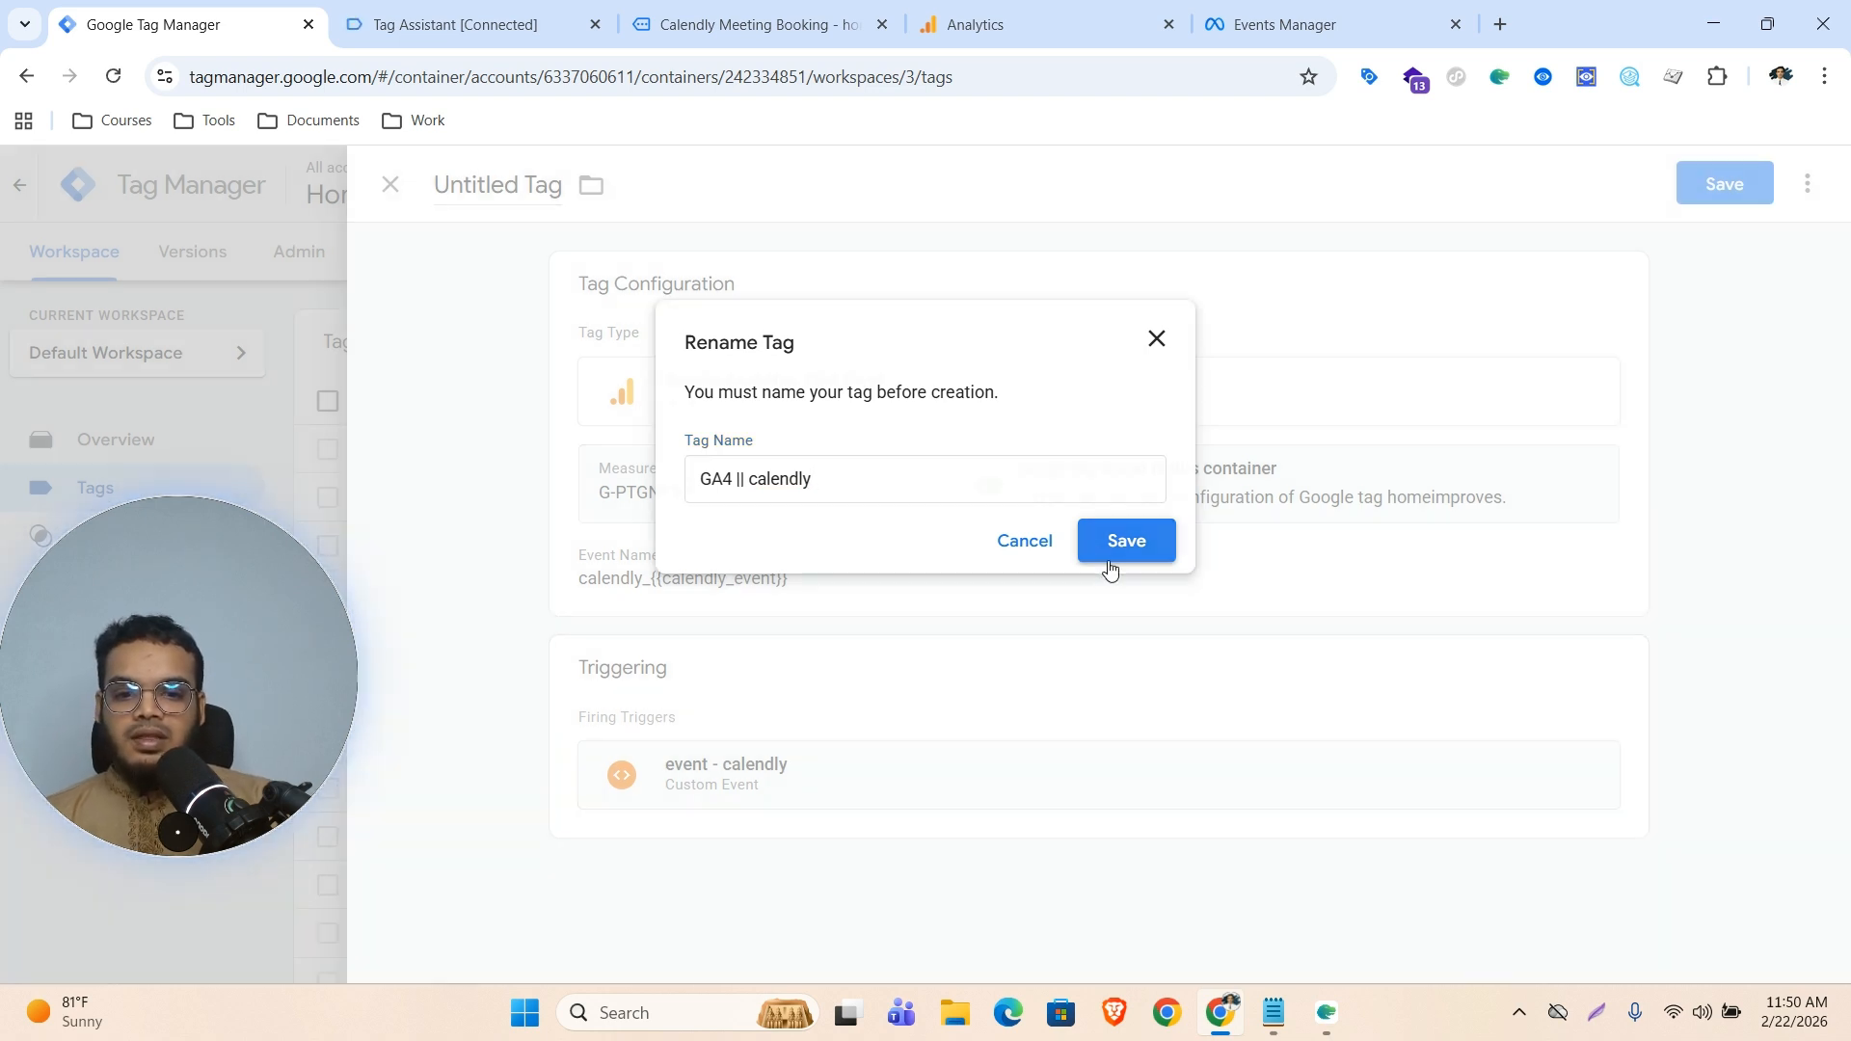
pyautogui.click(1110, 556)
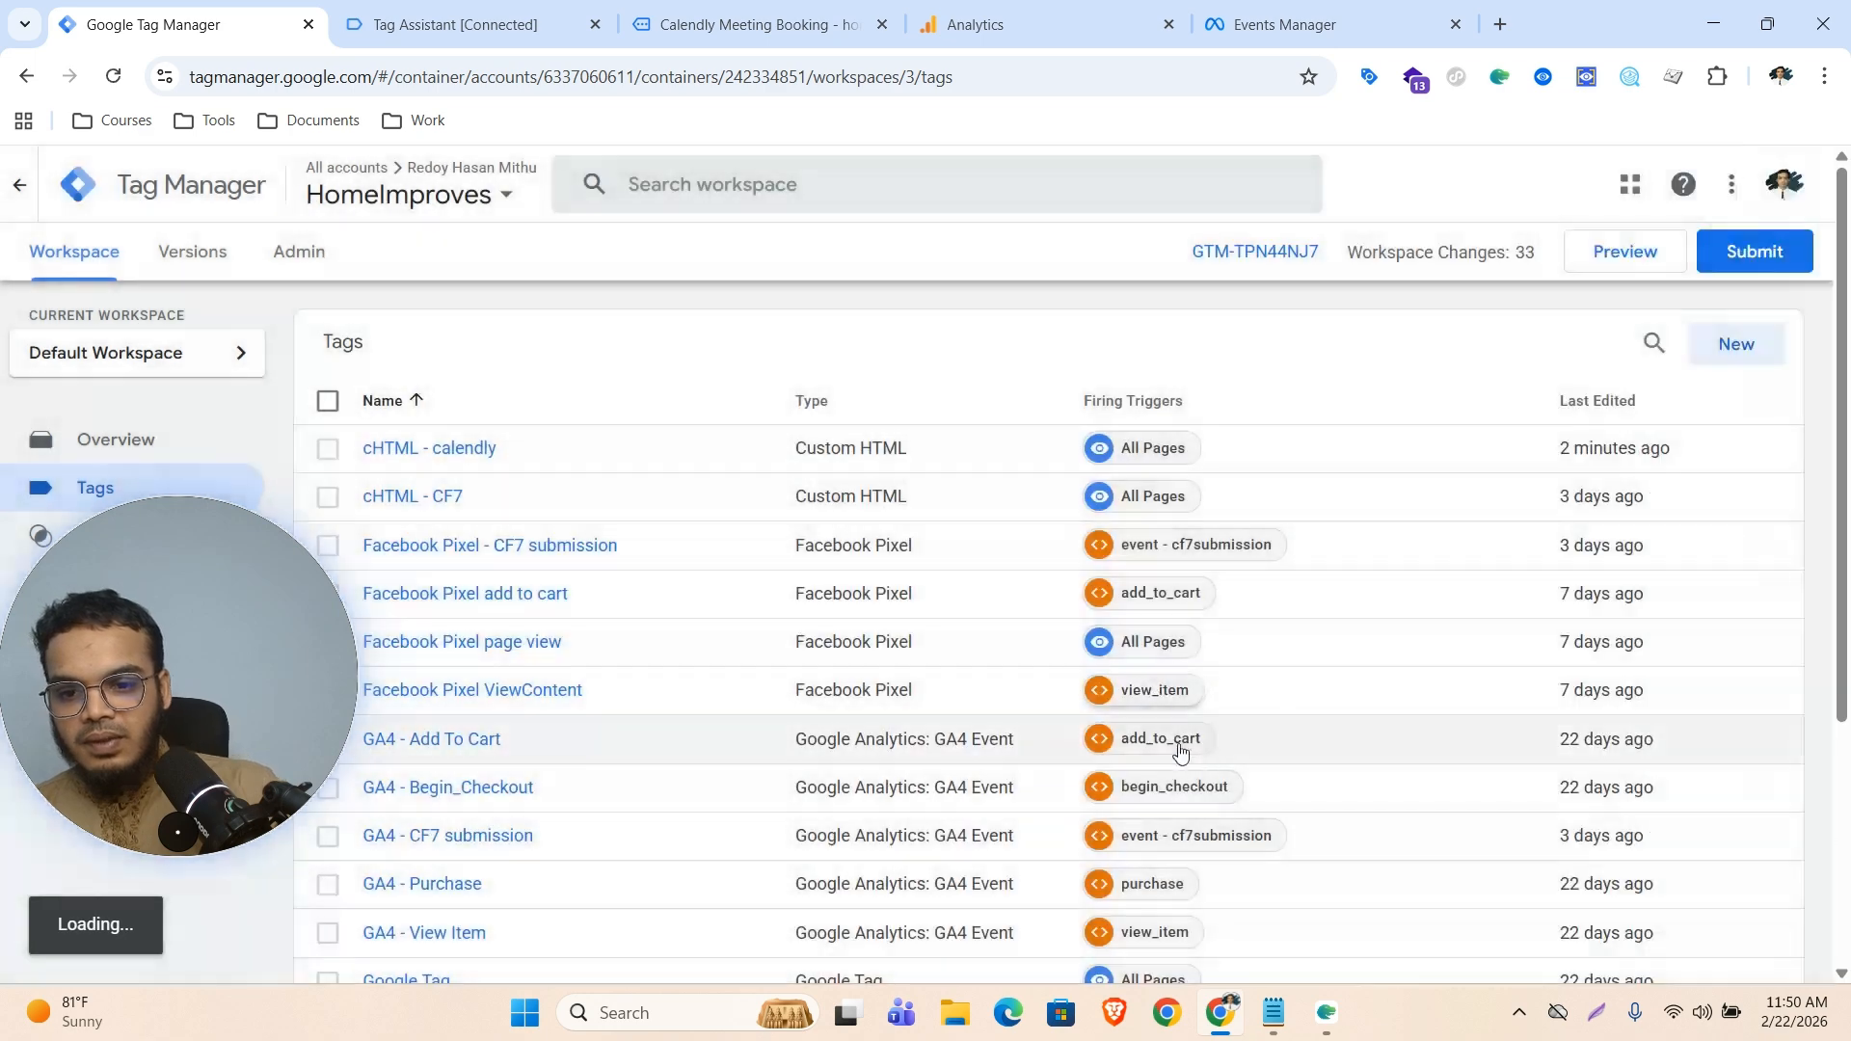
# Start a new Facebook Pixel tag and open its Facebook Pixel ID field
pyautogui.click(1727, 348)
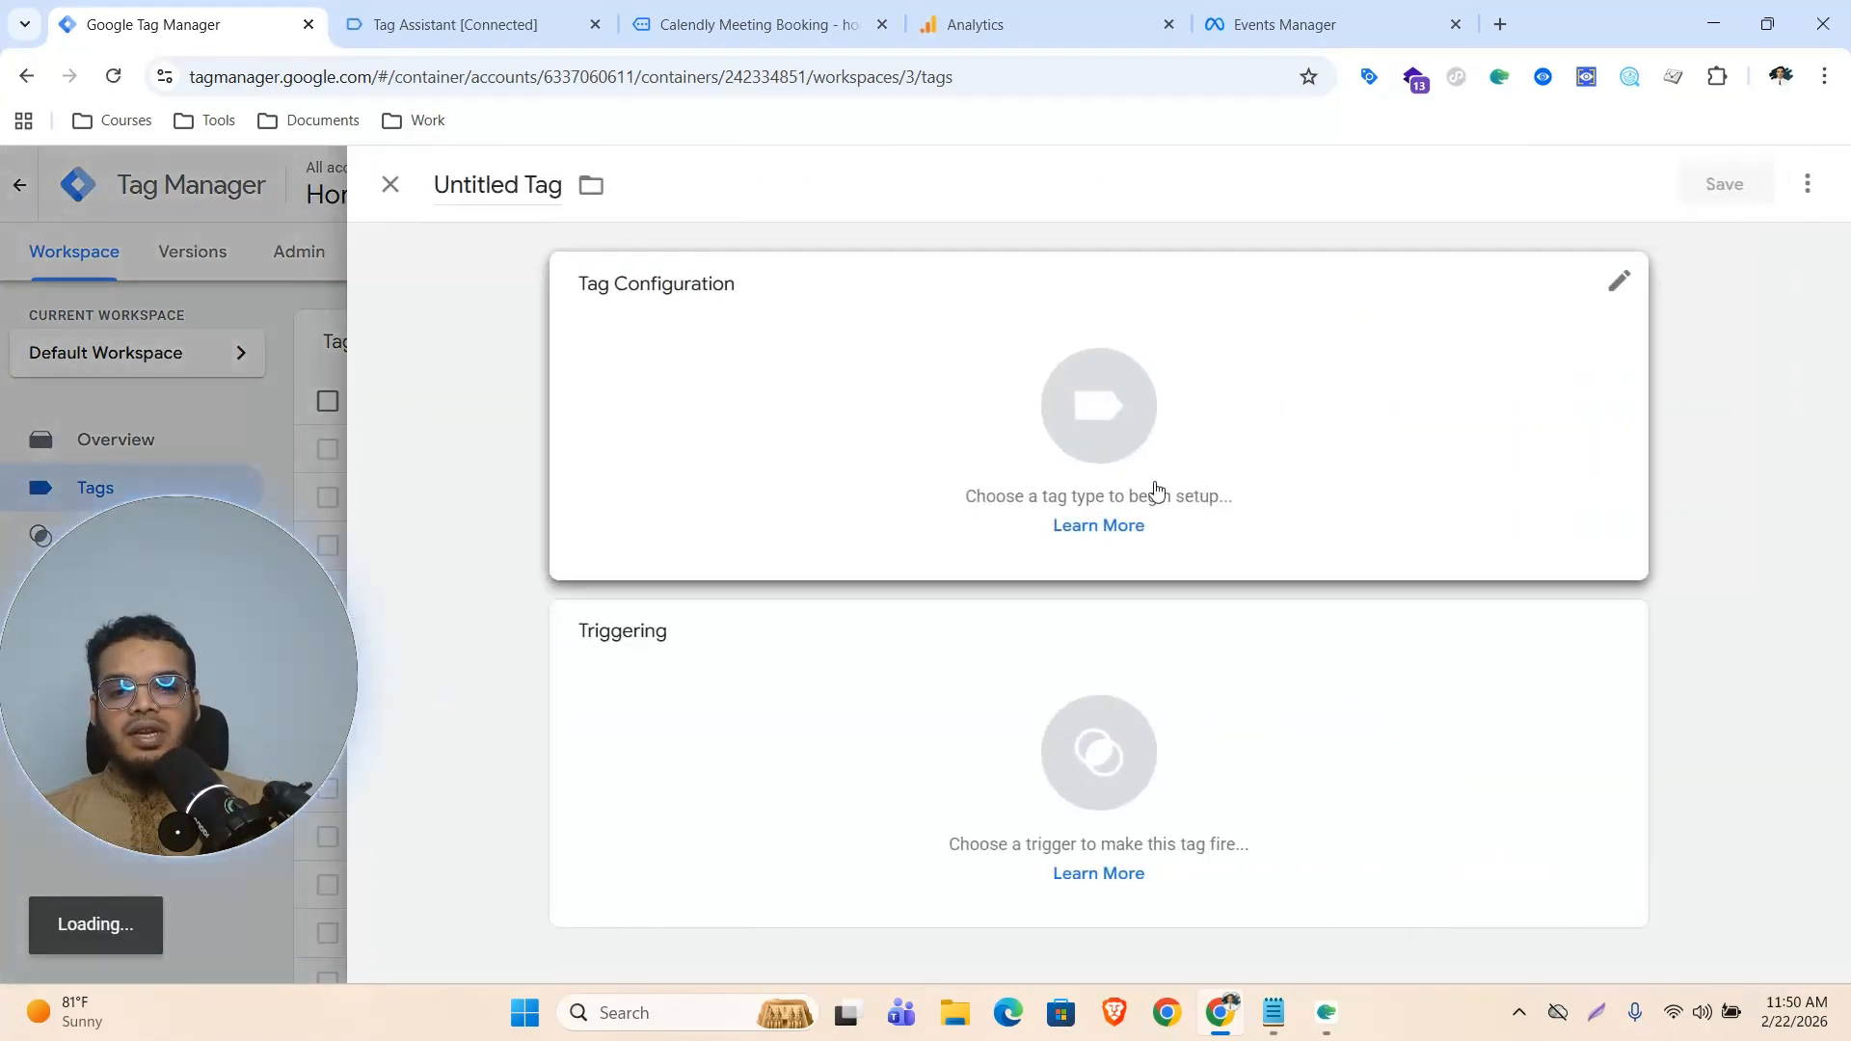
pyautogui.click(1074, 394)
pyautogui.scroll(-3, 1314, 633)
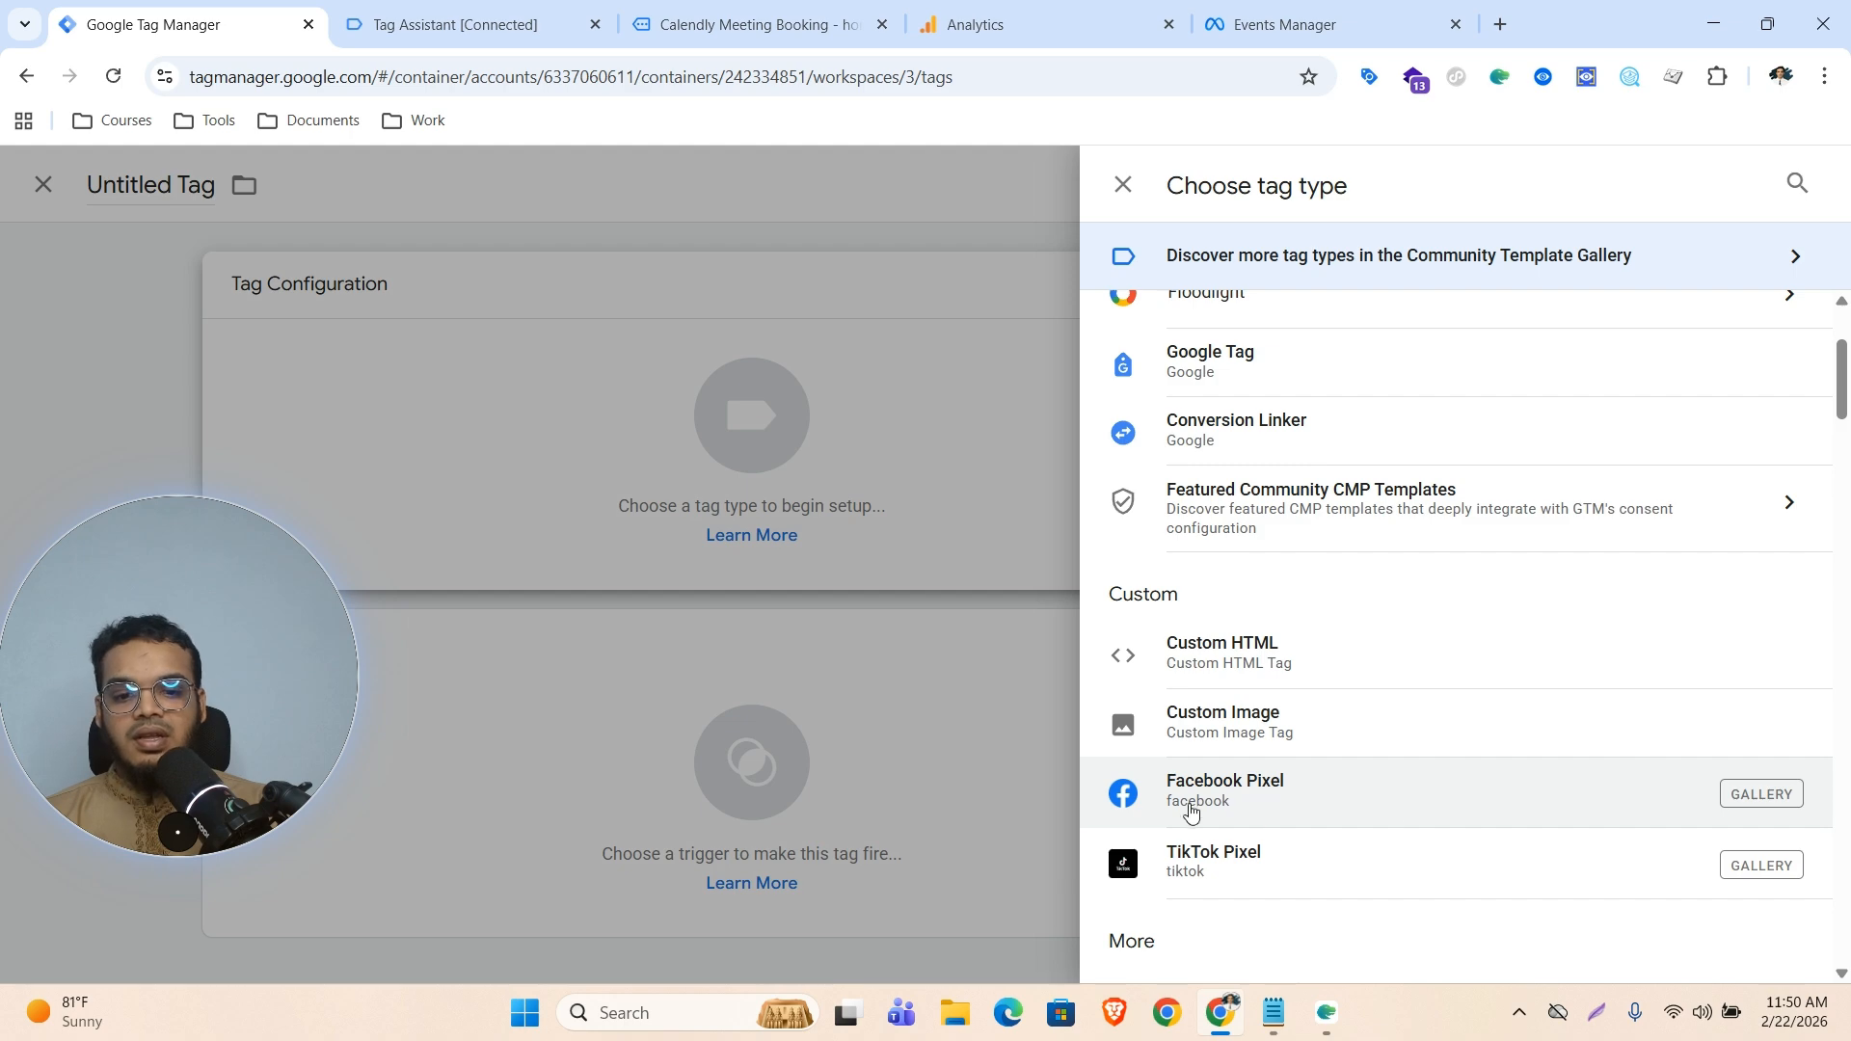
pyautogui.click(1282, 805)
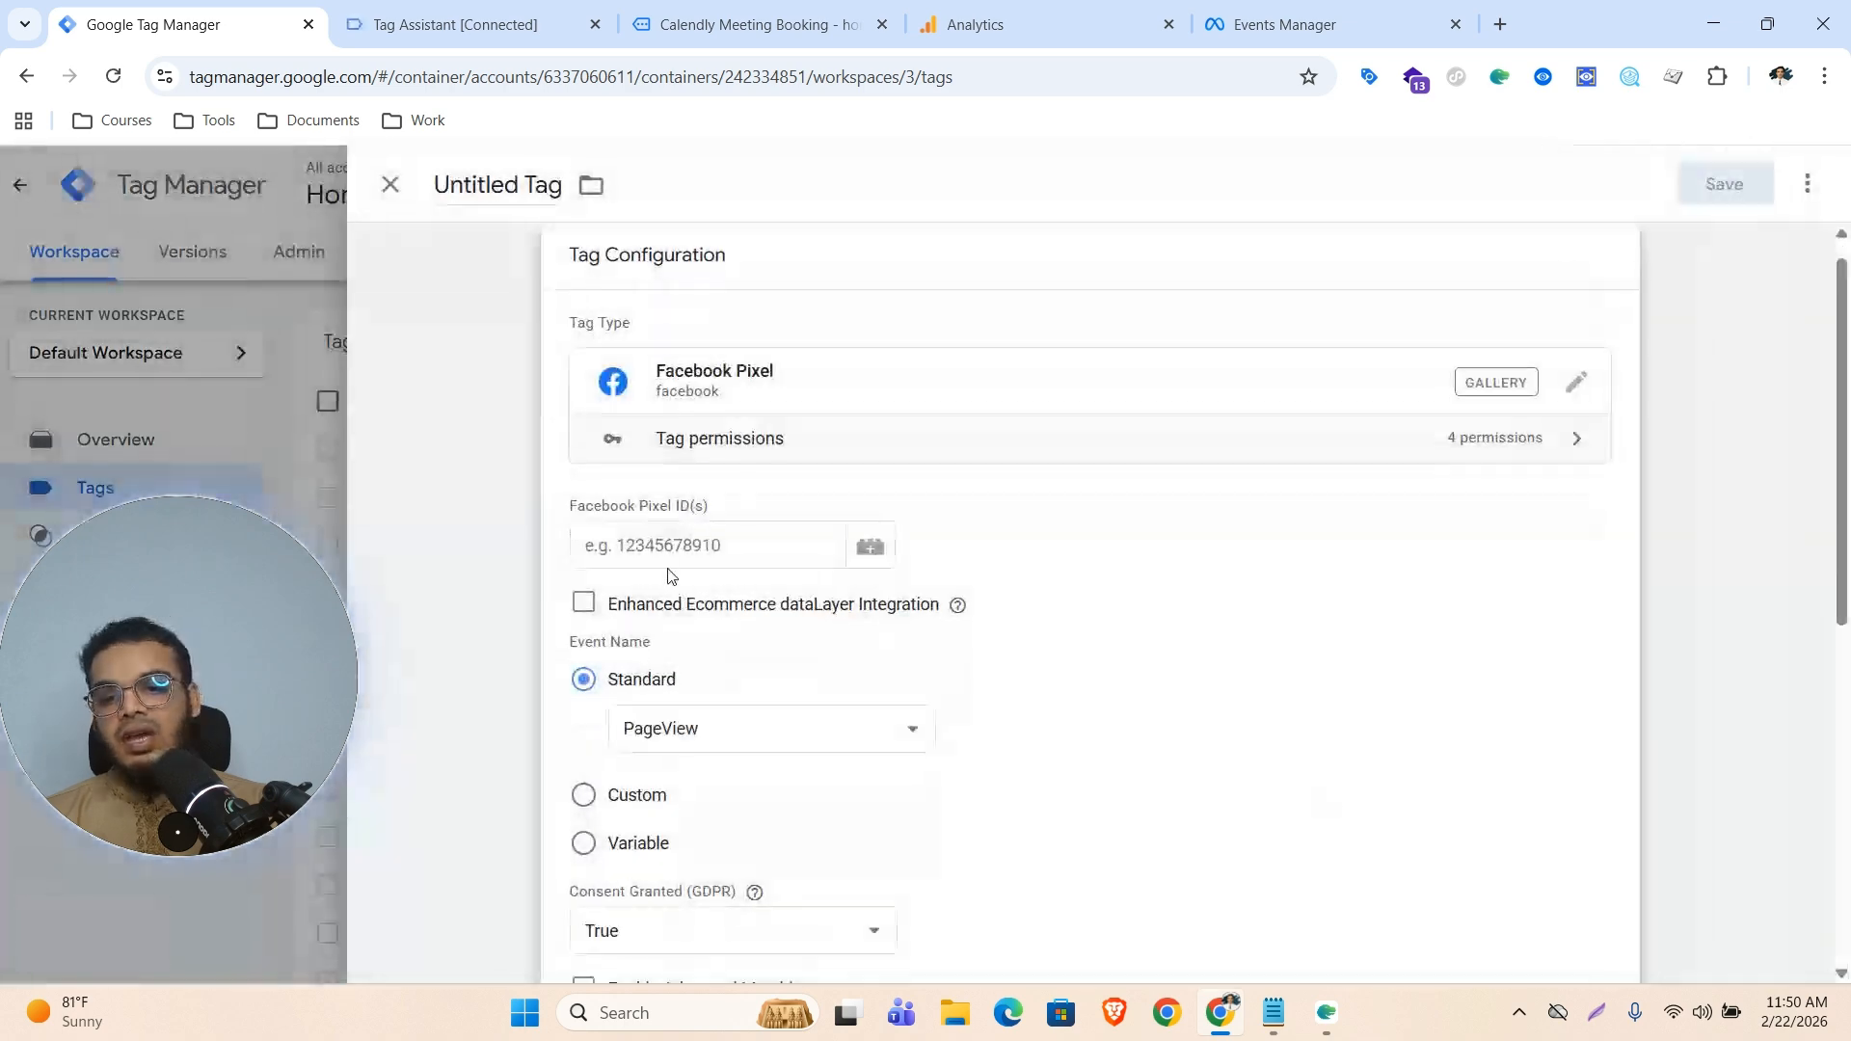
pyautogui.click(689, 547)
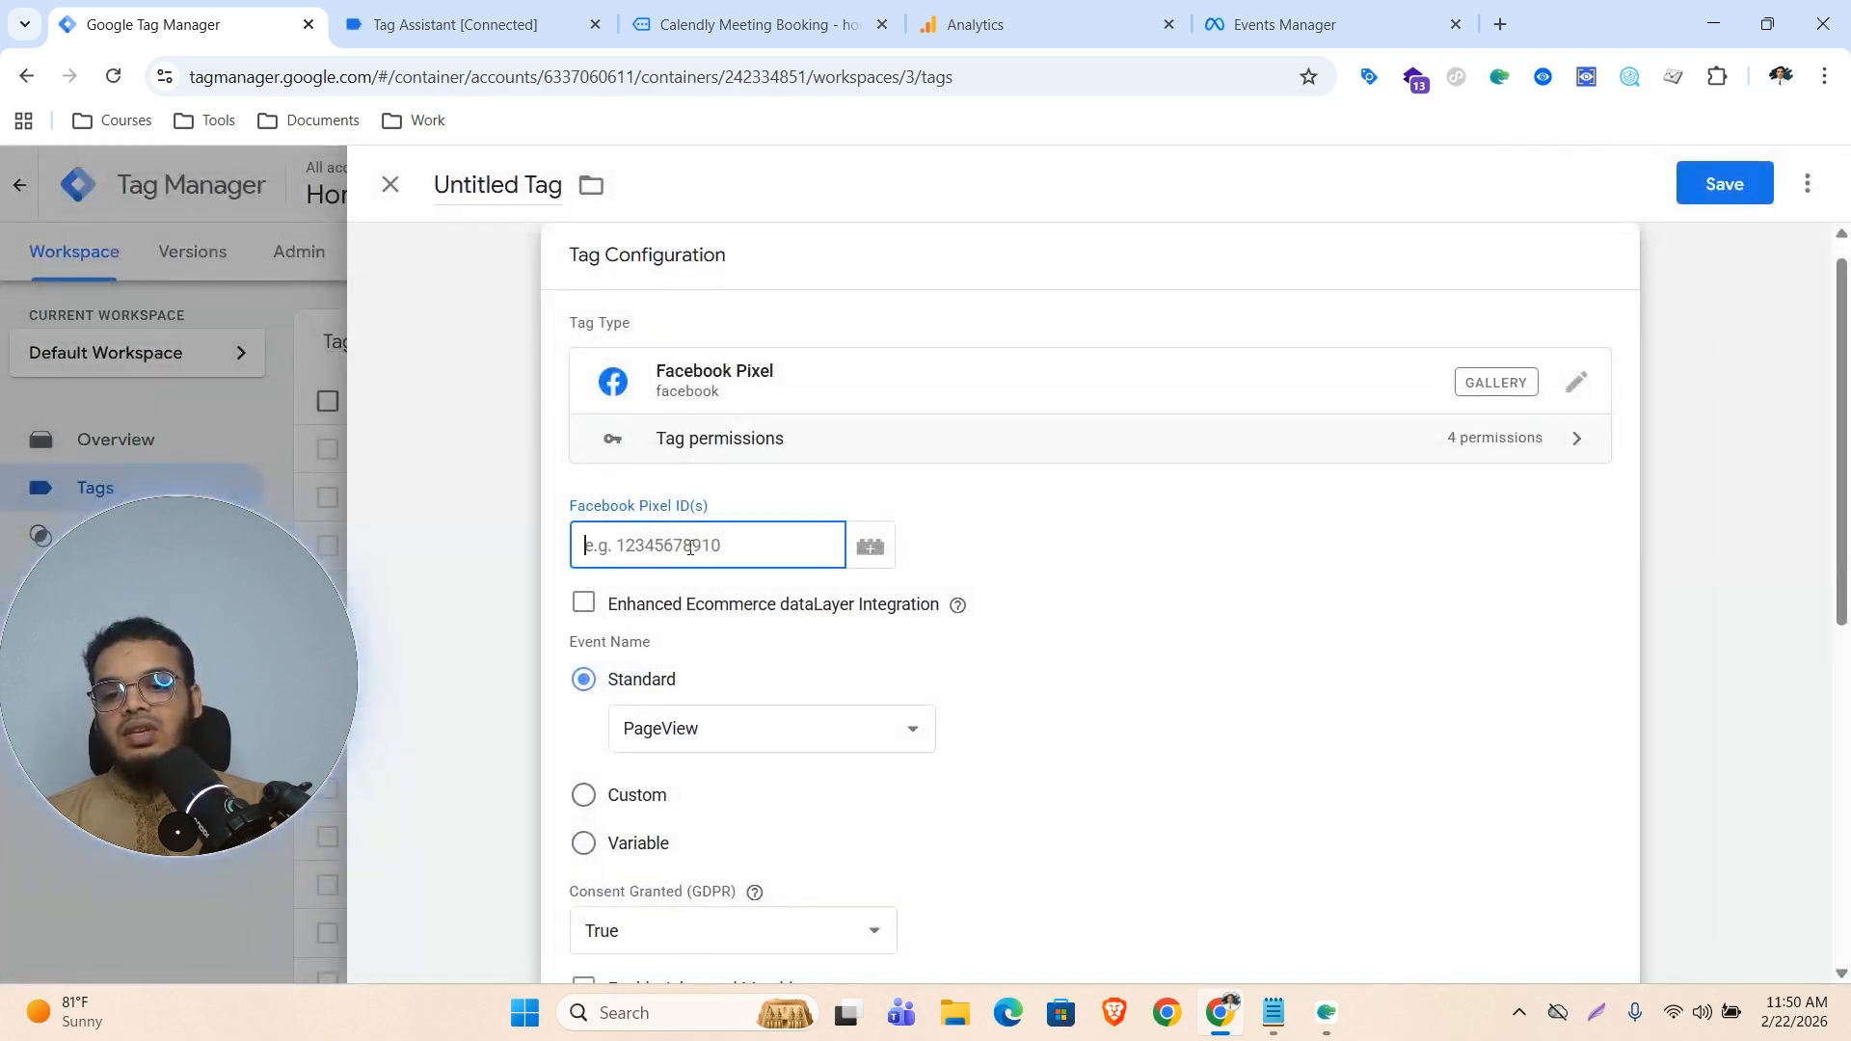
# Copy the Cloathing Brand dataset ID from its settings in Events Manager
pyautogui.click(1328, 7)
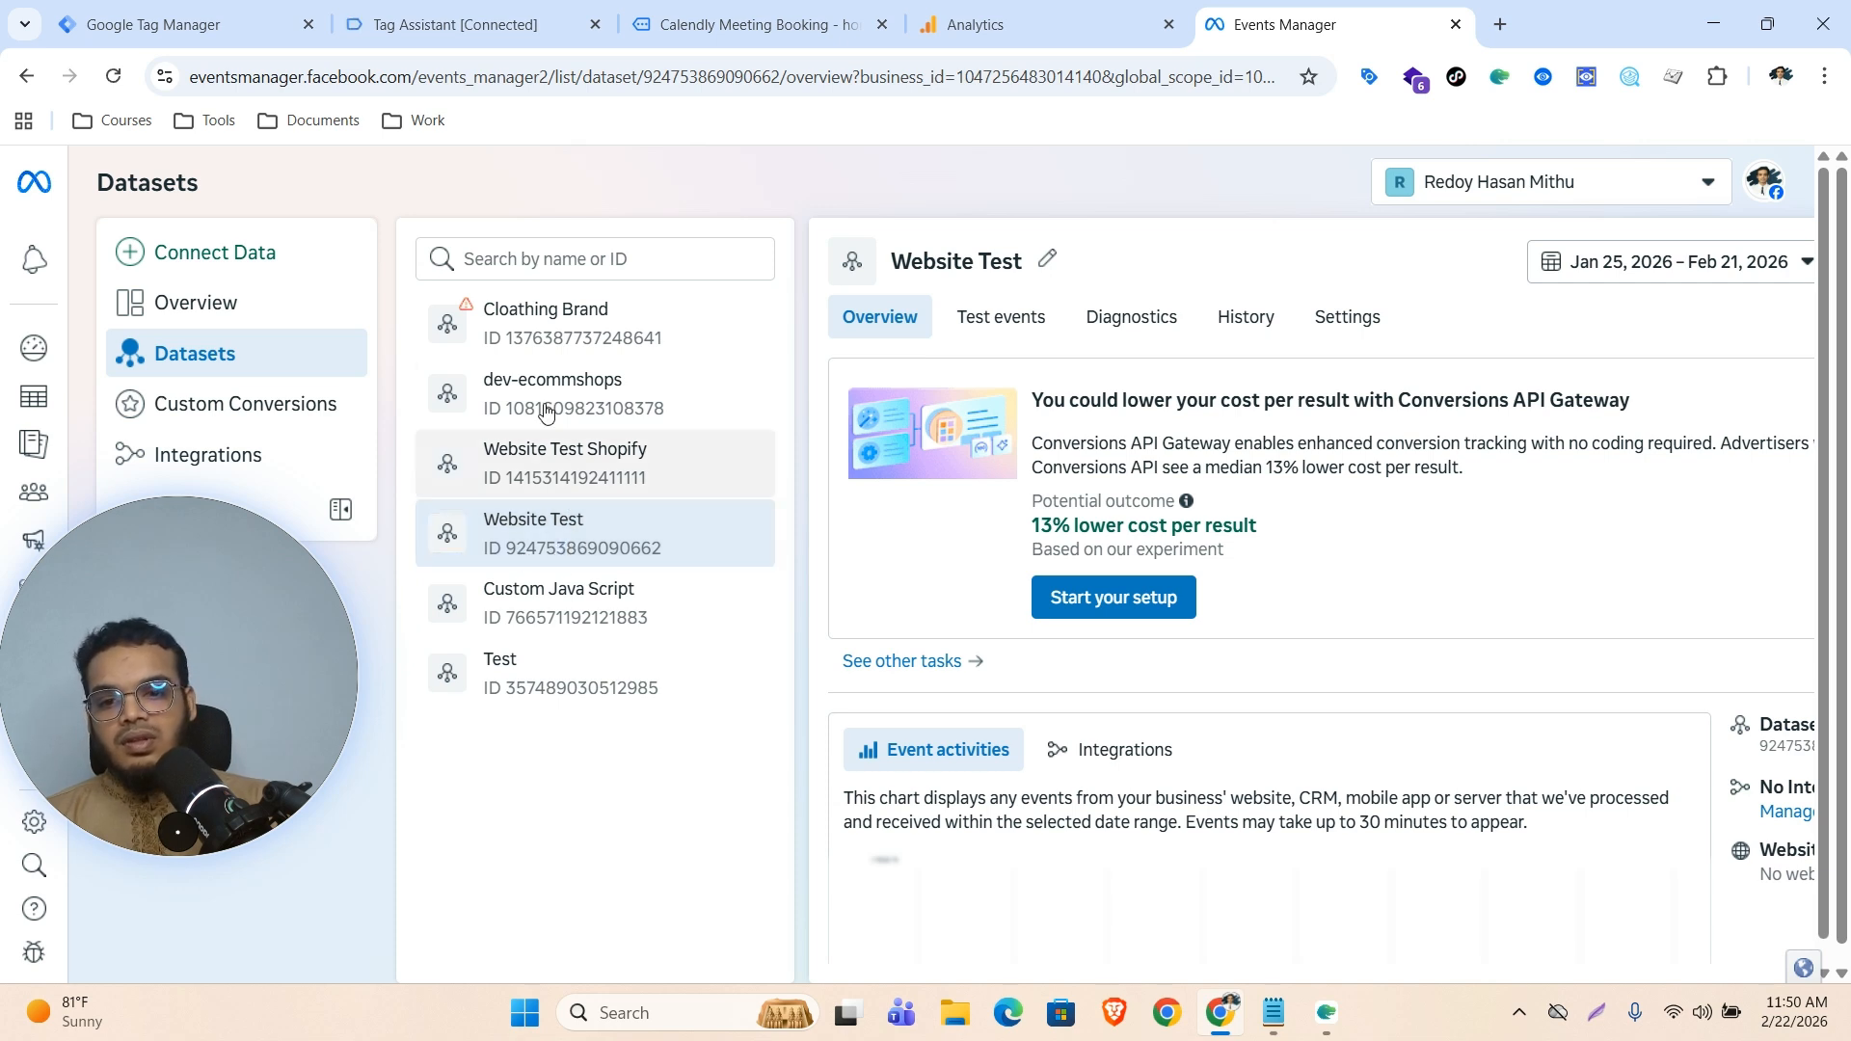
pyautogui.click(560, 324)
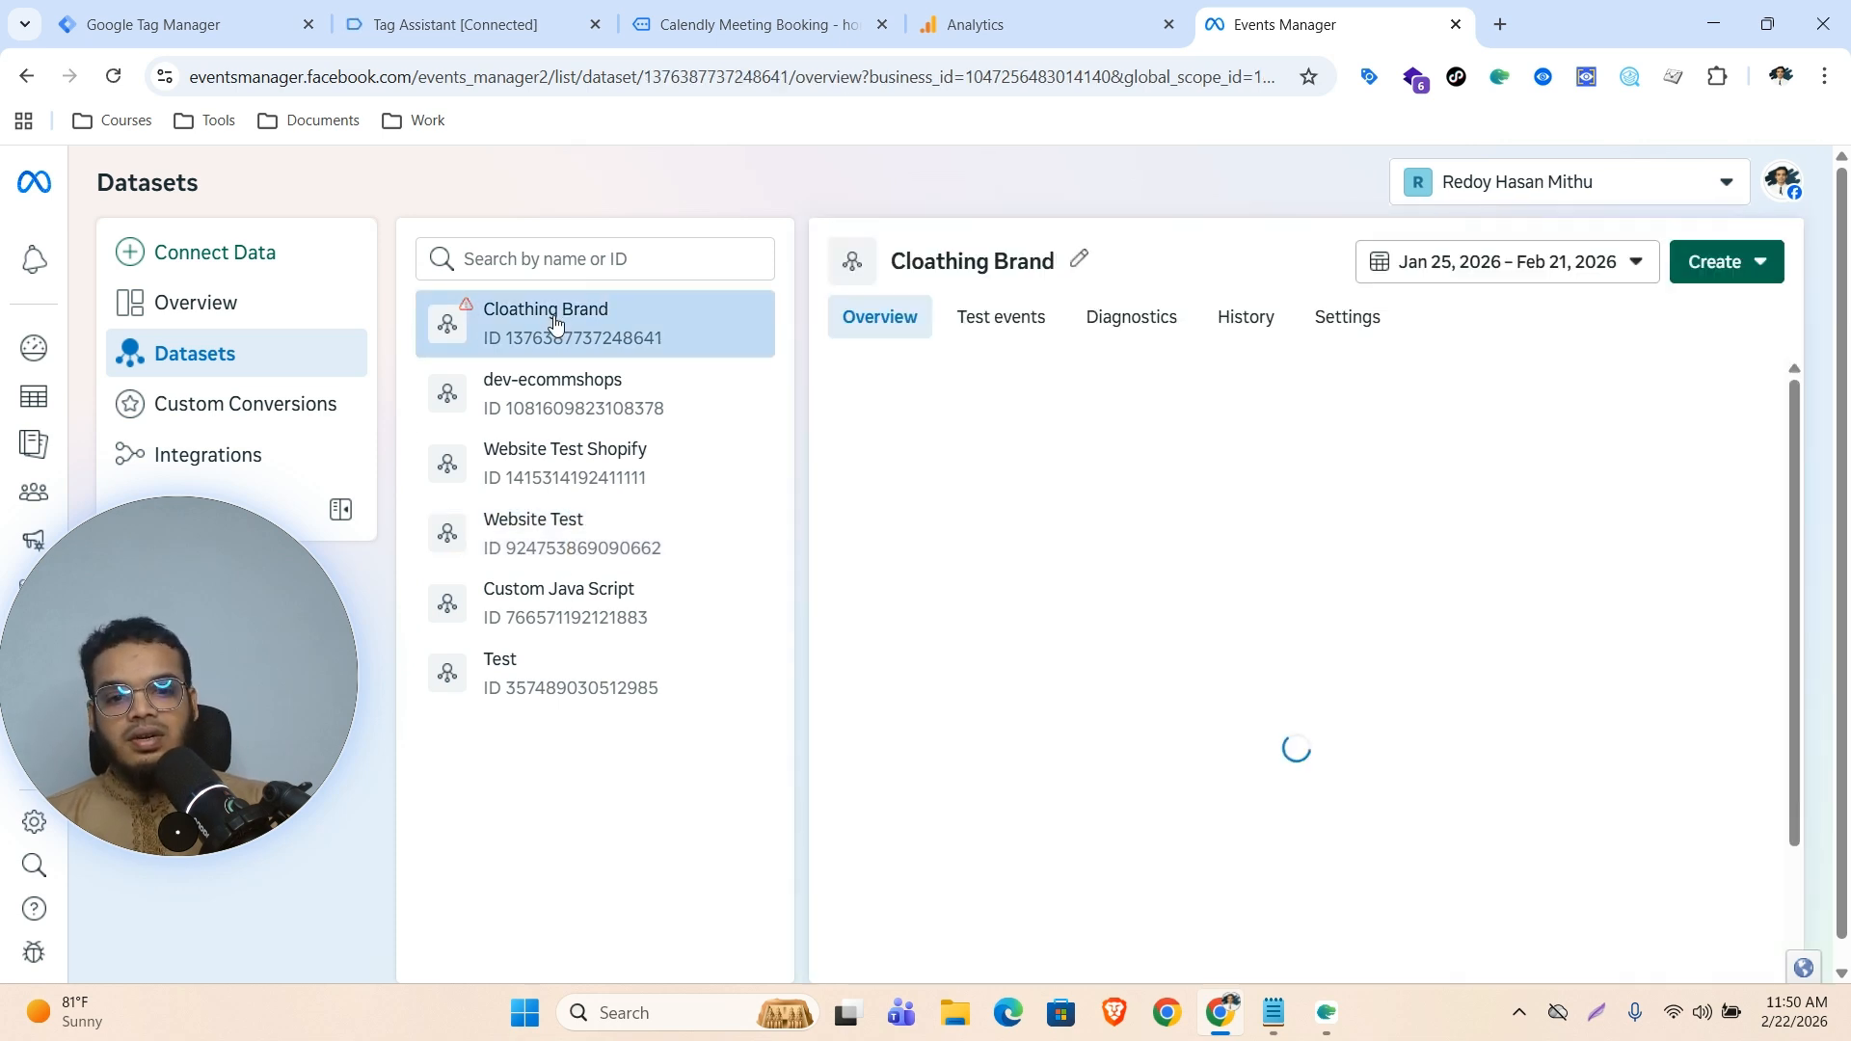
pyautogui.click(1353, 326)
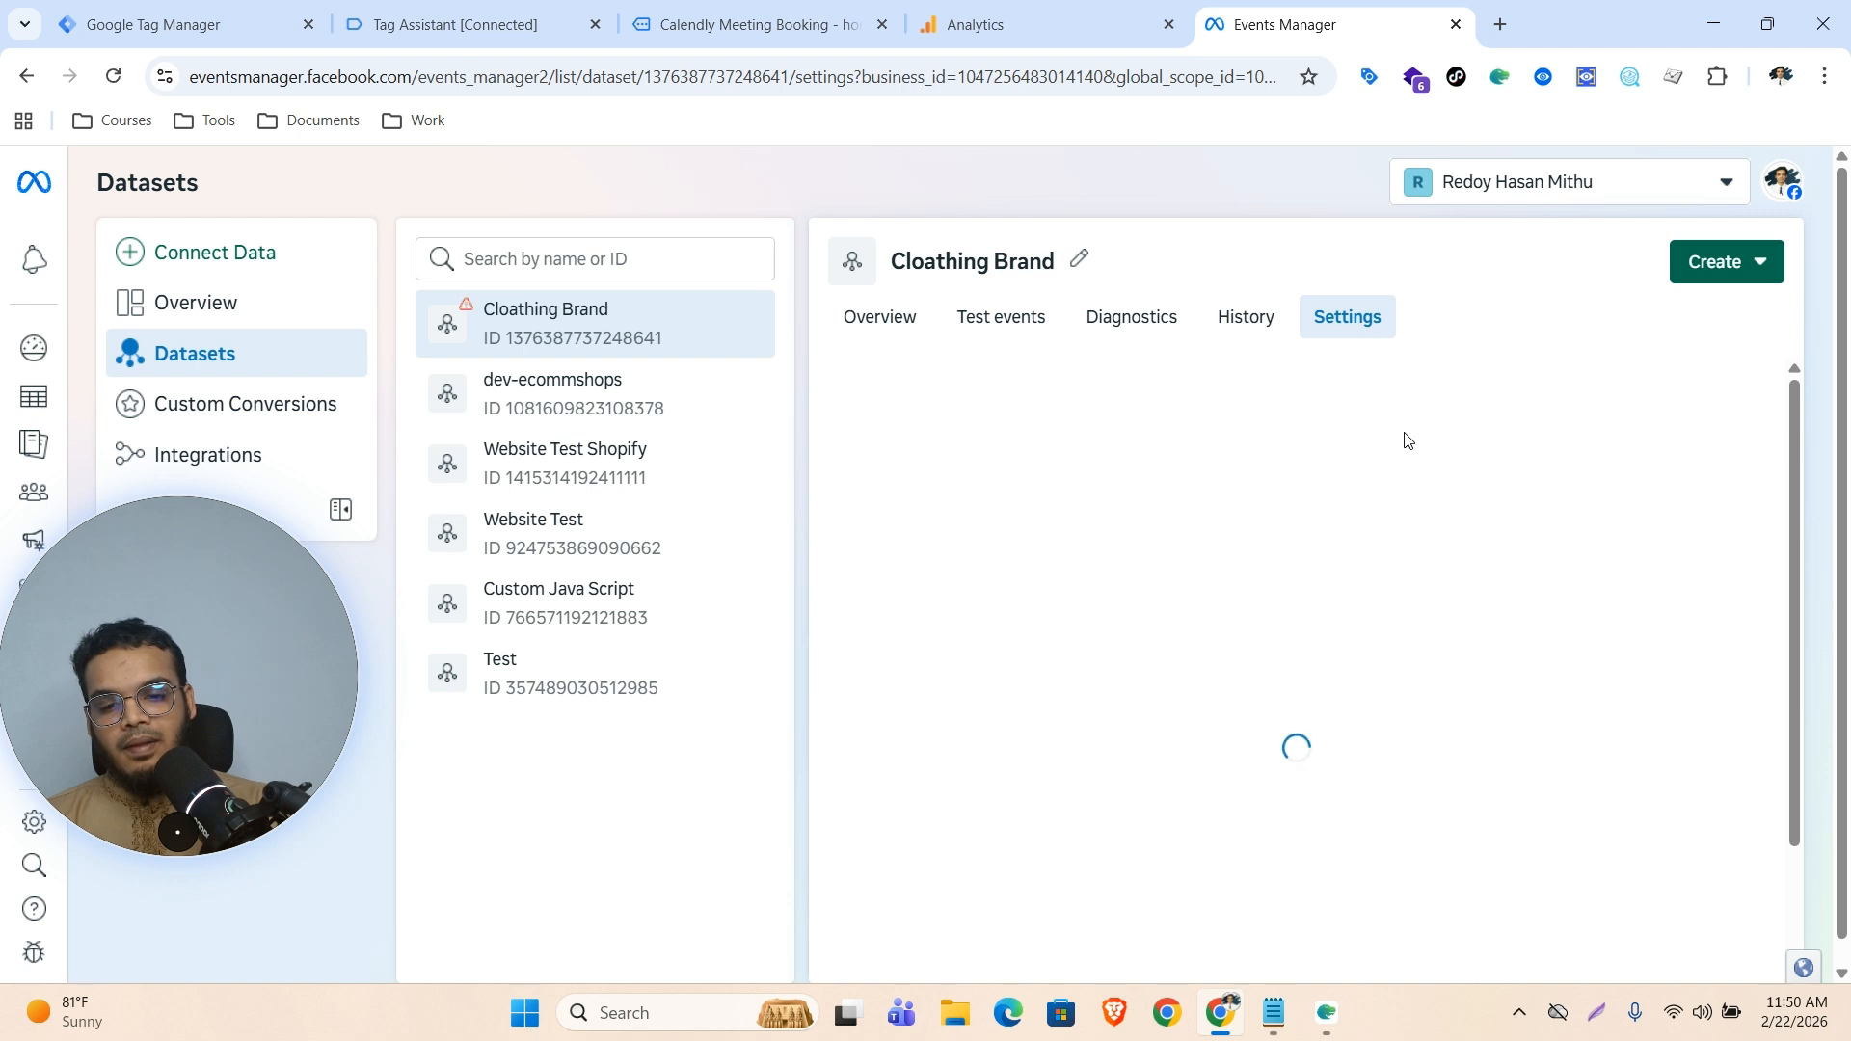
pyautogui.scroll(-2, 1013, 429)
pyautogui.scroll(2, 911, 479)
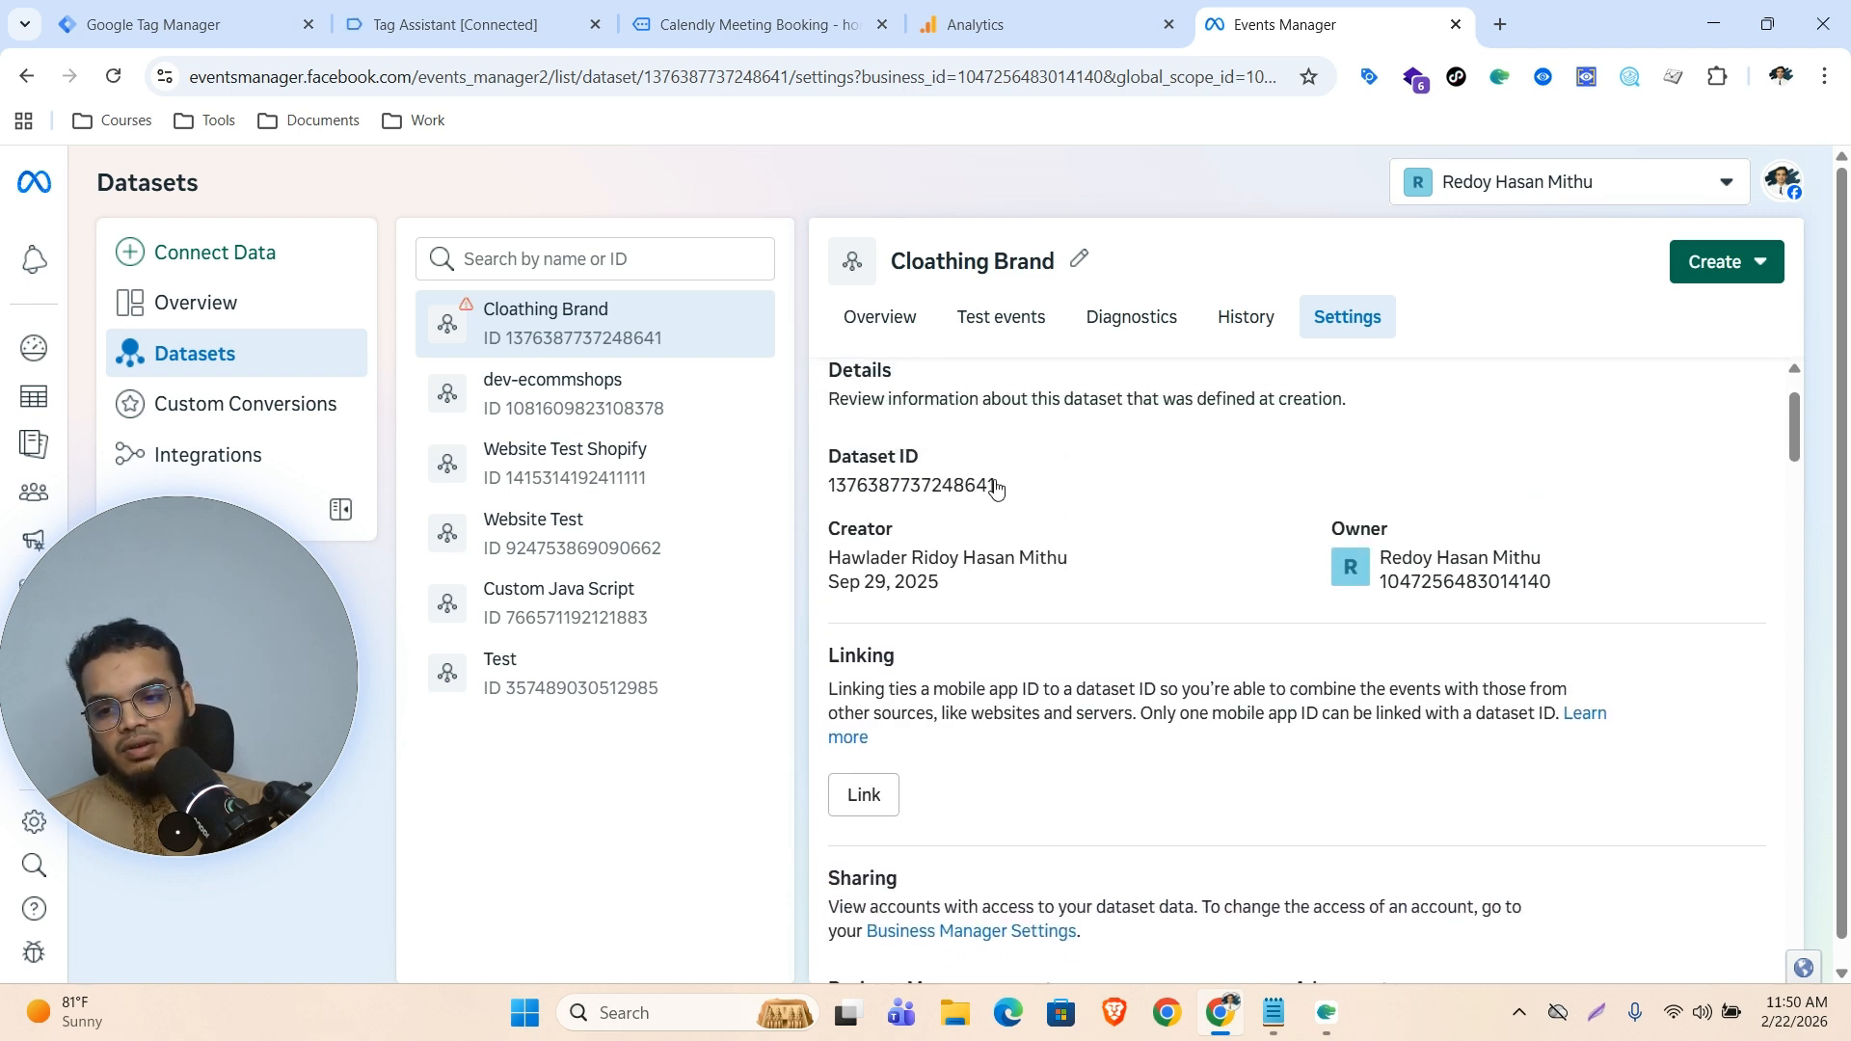
pyautogui.click(909, 490)
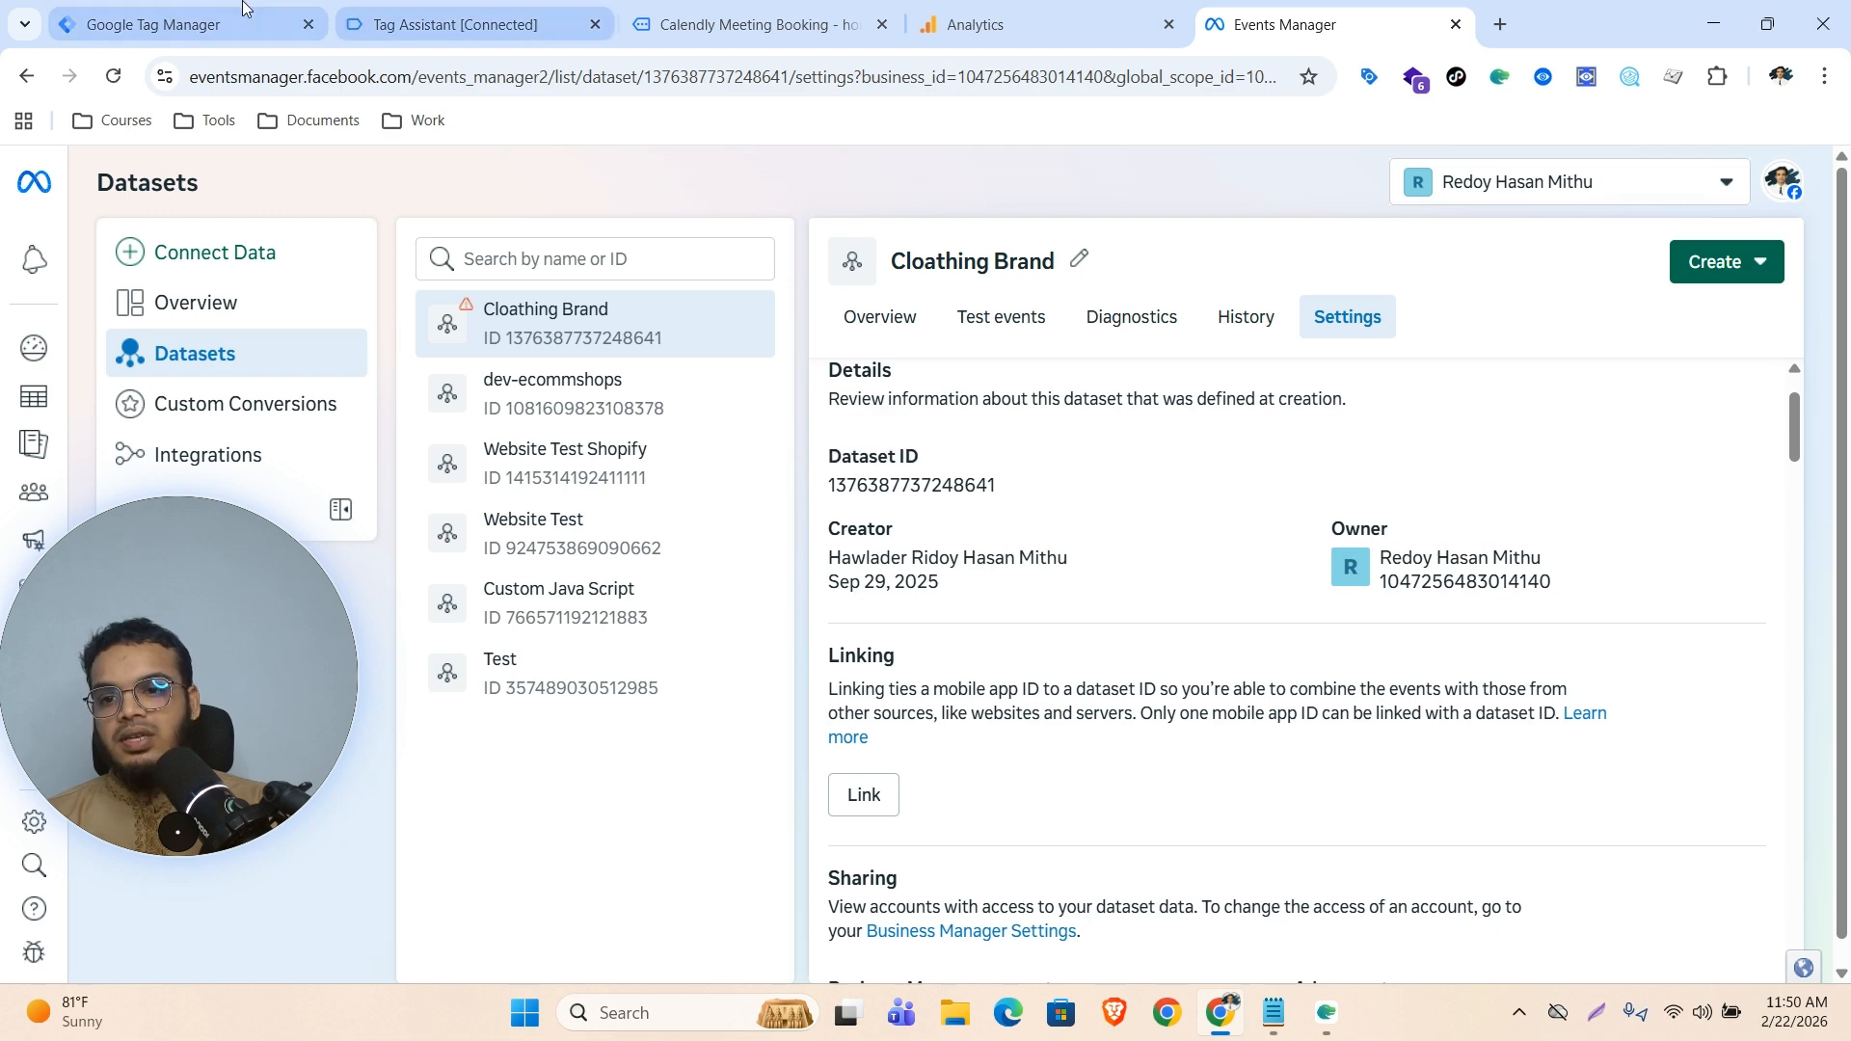
pyautogui.click(164, 24)
pyautogui.hotkey('ctrl', 'v')
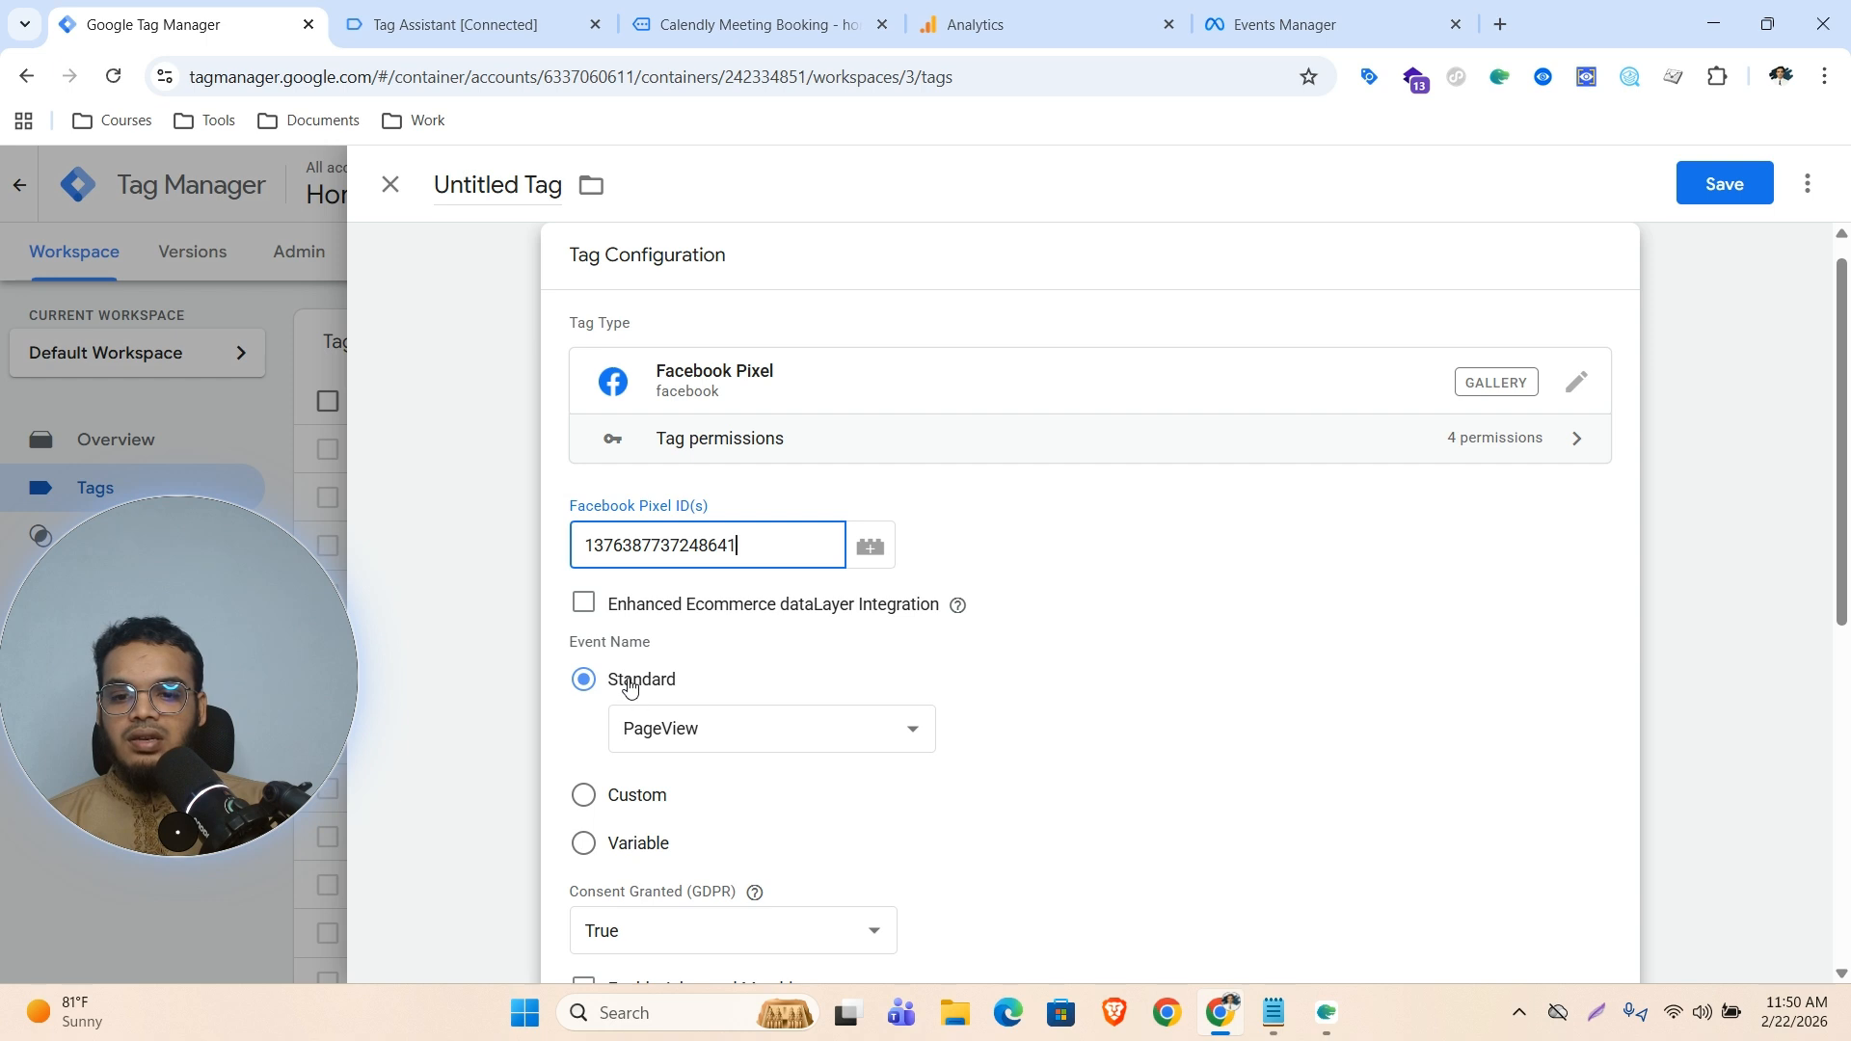
pyautogui.click(581, 797)
# Set the custom event name to calendly_{{calendly_event}}
pyautogui.scroll(-1, 767, 723)
pyautogui.click(719, 651)
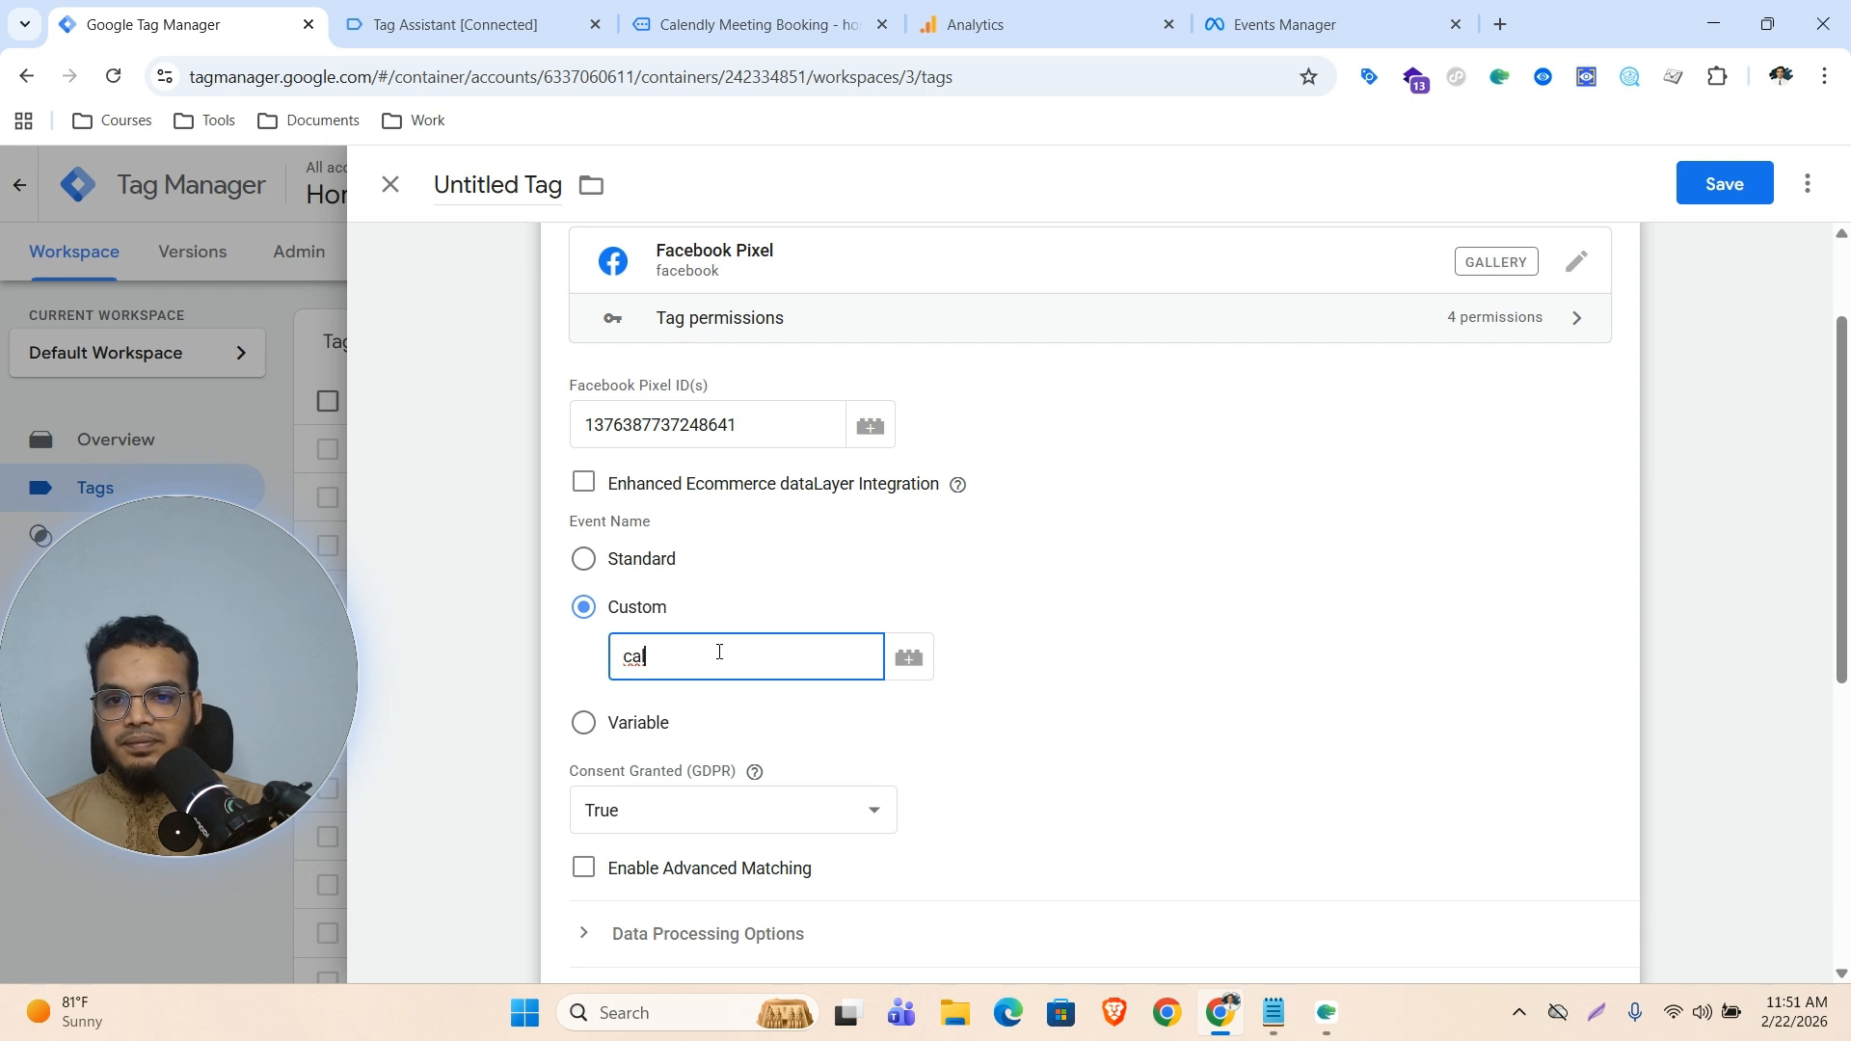
pyautogui.write('lendly_{{')
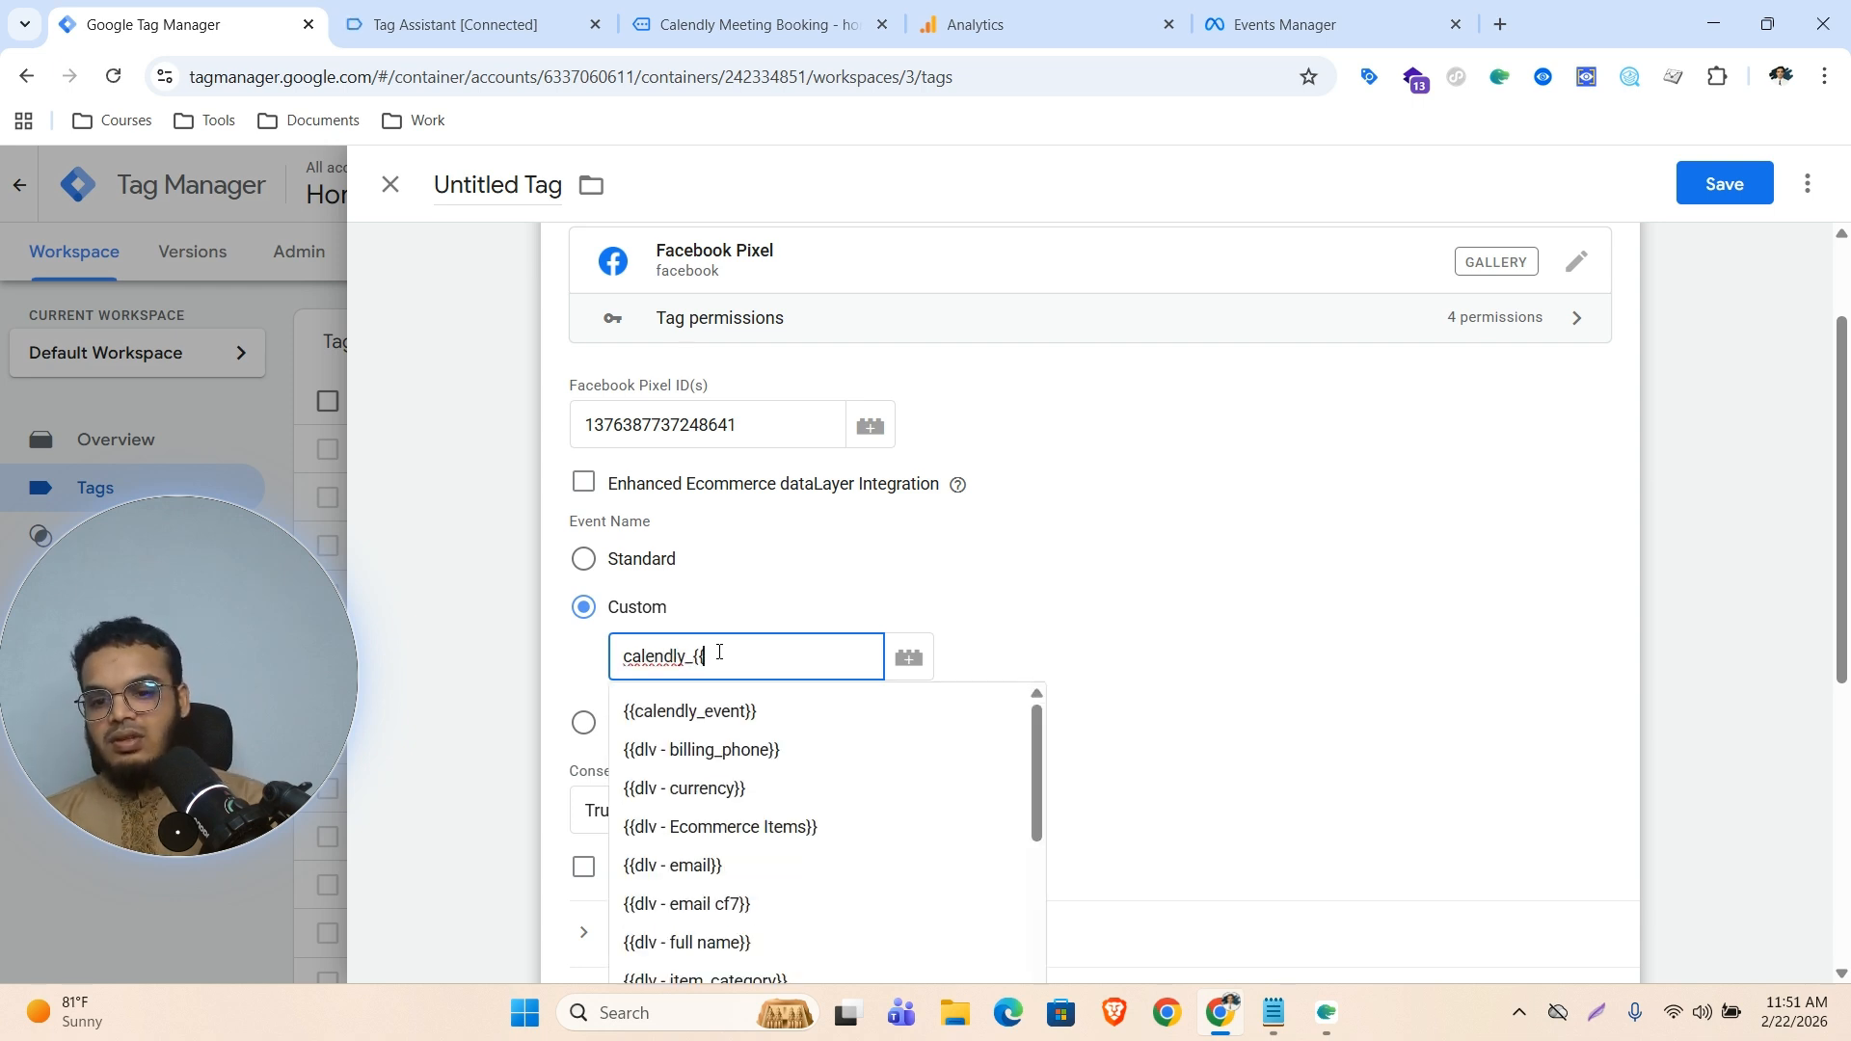
pyautogui.click(718, 741)
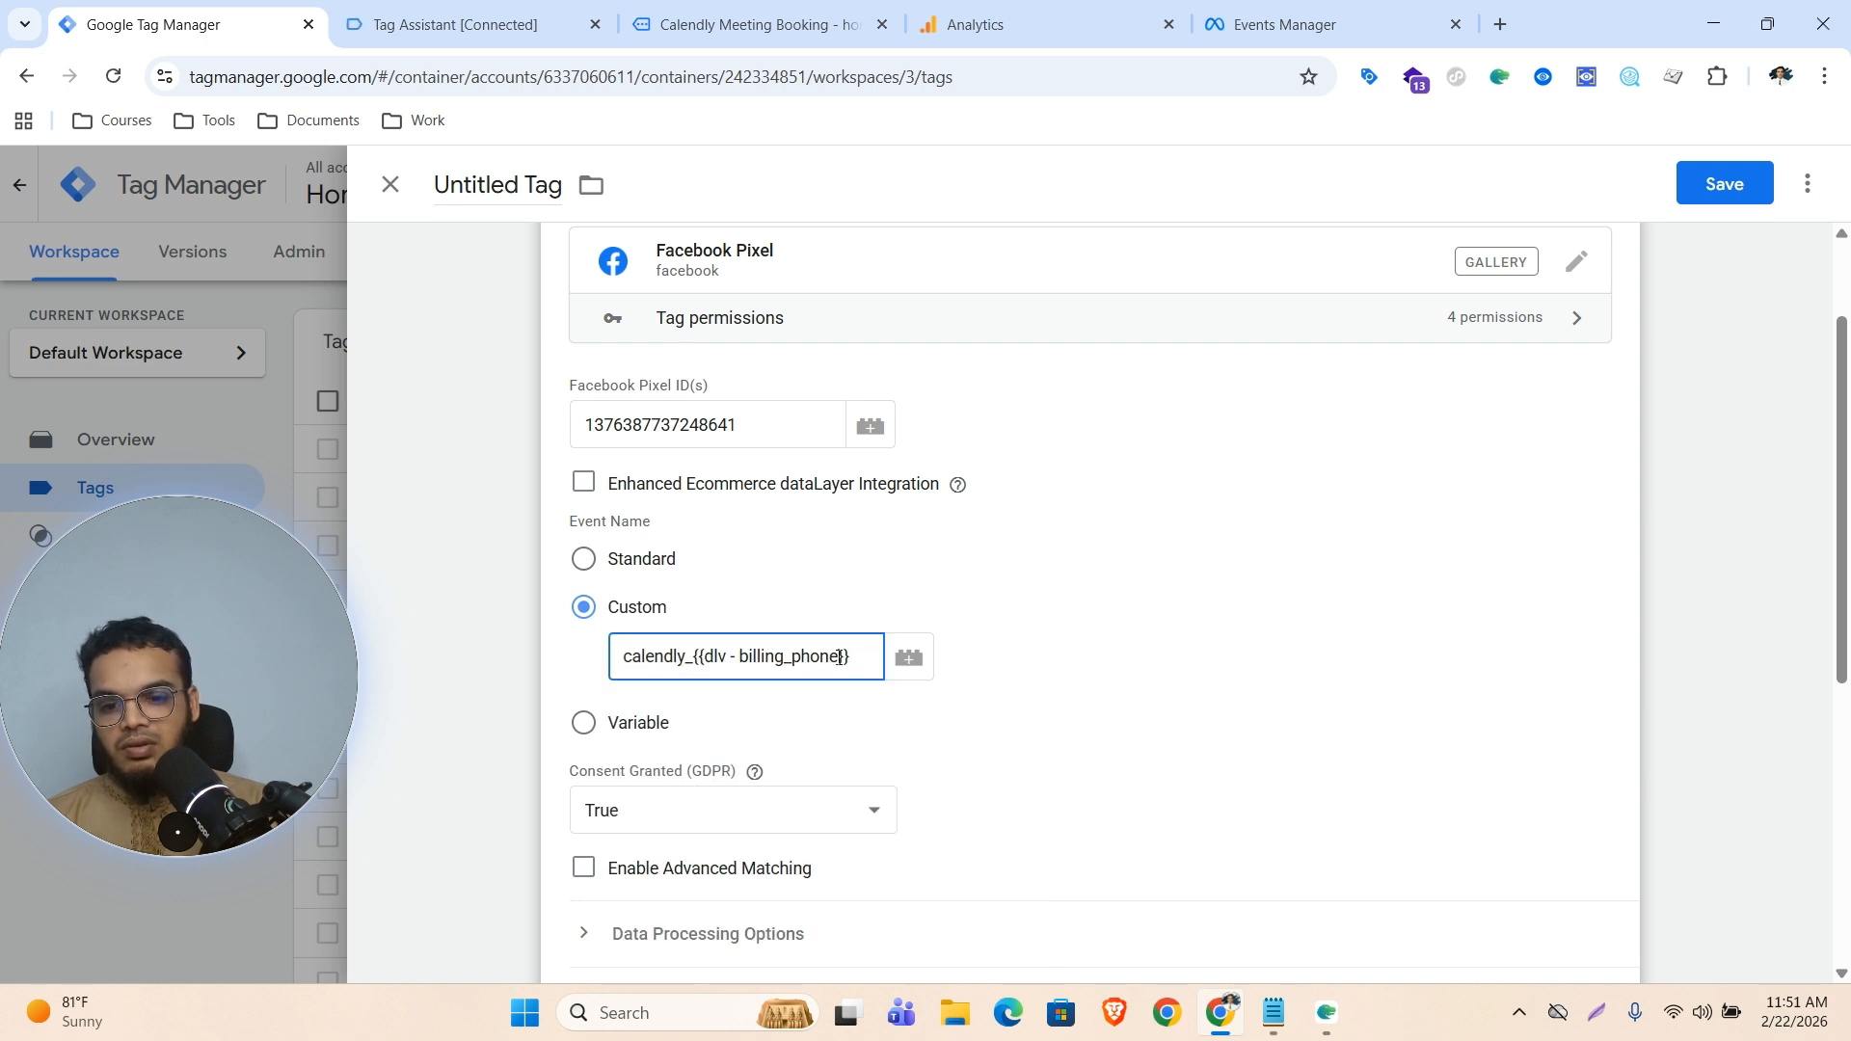
pyautogui.press('BackSpace')
pyautogui.press('BackSpace')
pyautogui.press('BackSpace')
pyautogui.press('BackSpace')
pyautogui.press('BackSpace')
pyautogui.press('BackSpace')
pyautogui.press('BackSpace')
pyautogui.press('BackSpace')
pyautogui.press('BackSpace')
pyautogui.press('BackSpace')
pyautogui.press('BackSpace')
pyautogui.press('BackSpace')
pyautogui.press('BackSpace')
pyautogui.press('BackSpace')
pyautogui.press('BackSpace')
pyautogui.press('BackSpace')
pyautogui.press('BackSpace')
pyautogui.press('BackSpace')
pyautogui.press('BackSpace')
pyautogui.press('BackSpace')
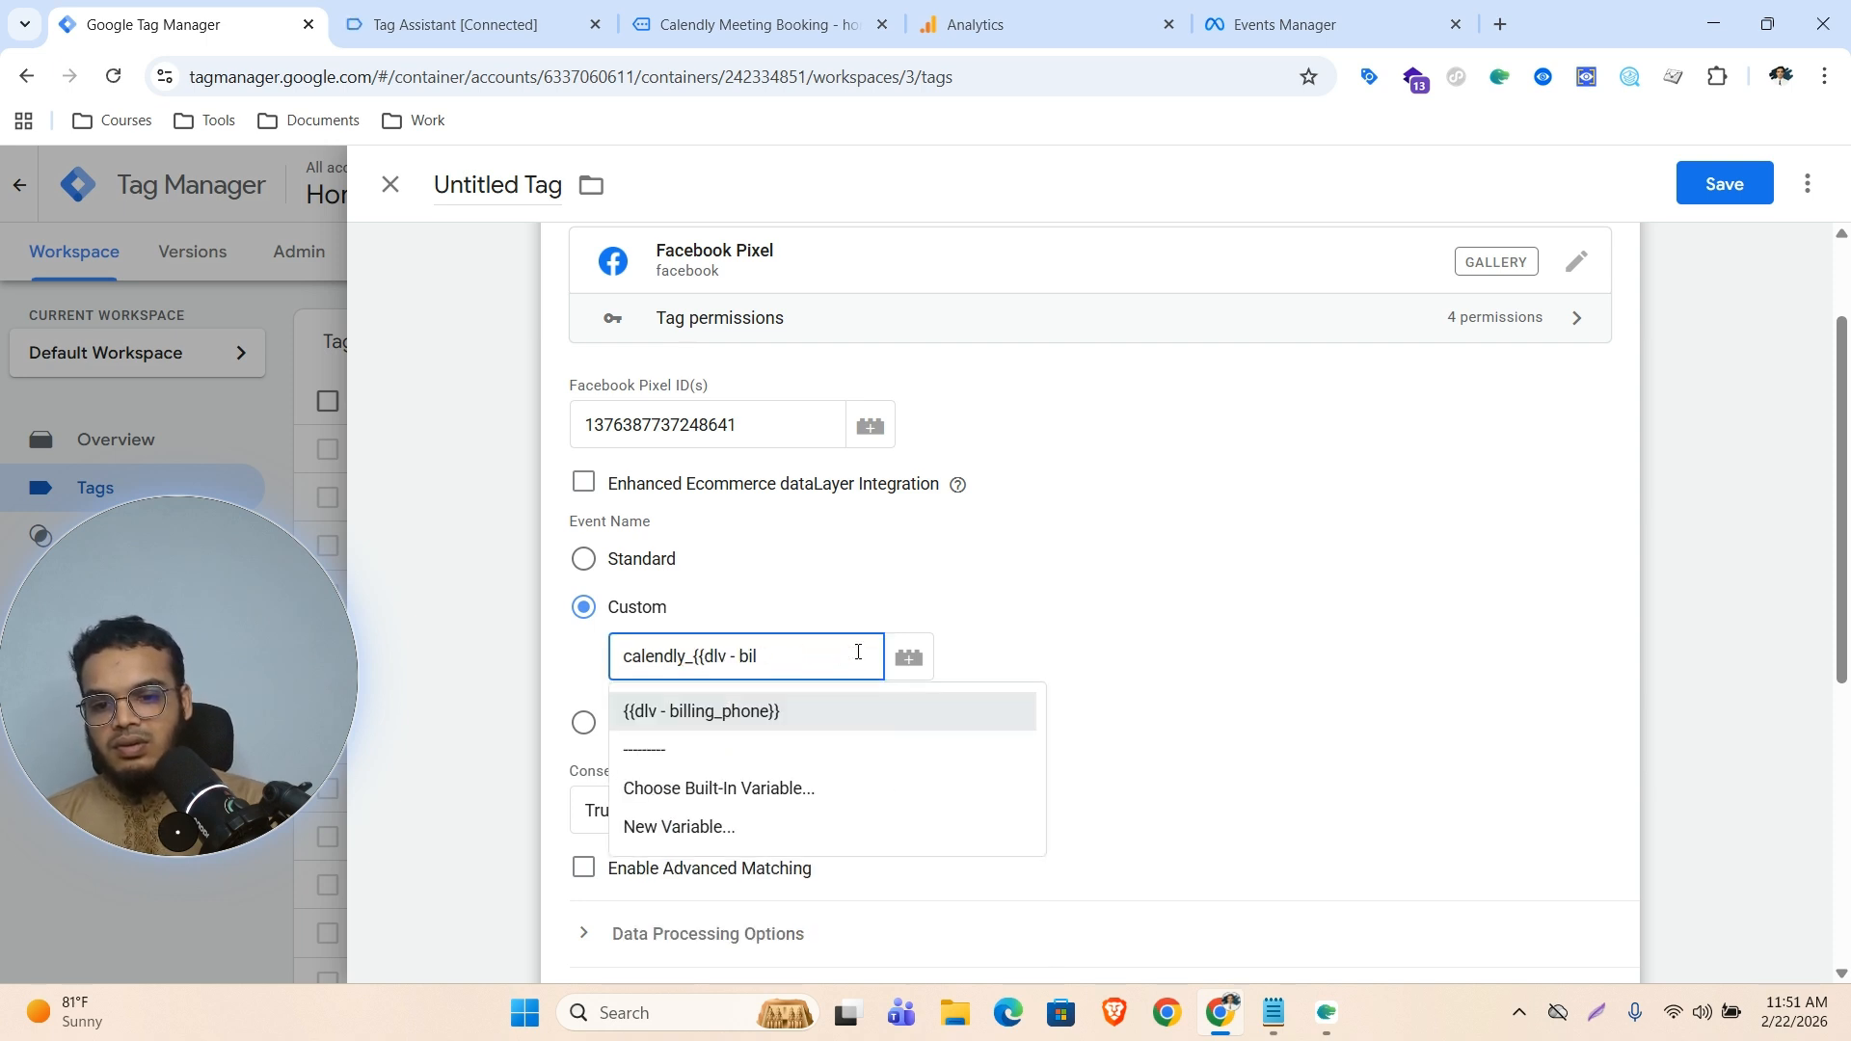
pyautogui.press('BackSpace')
pyautogui.press('BackSpace')
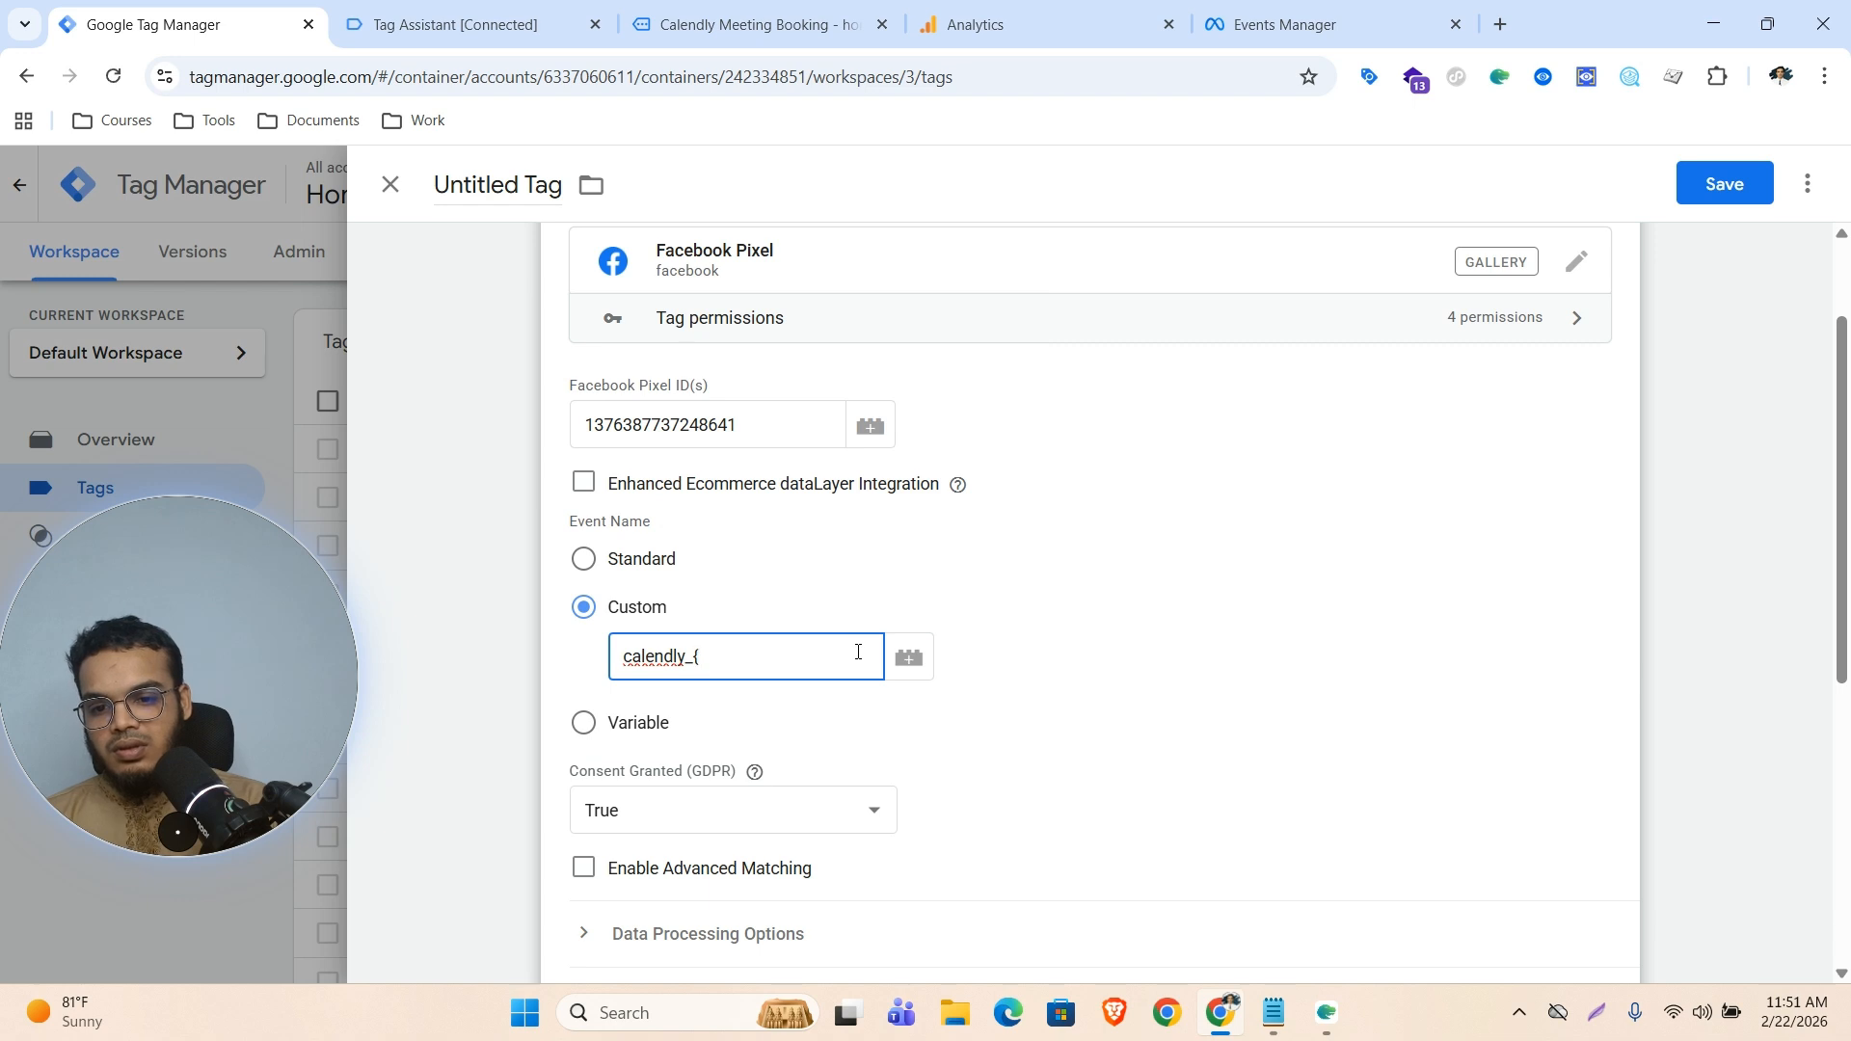
pyautogui.write('{')
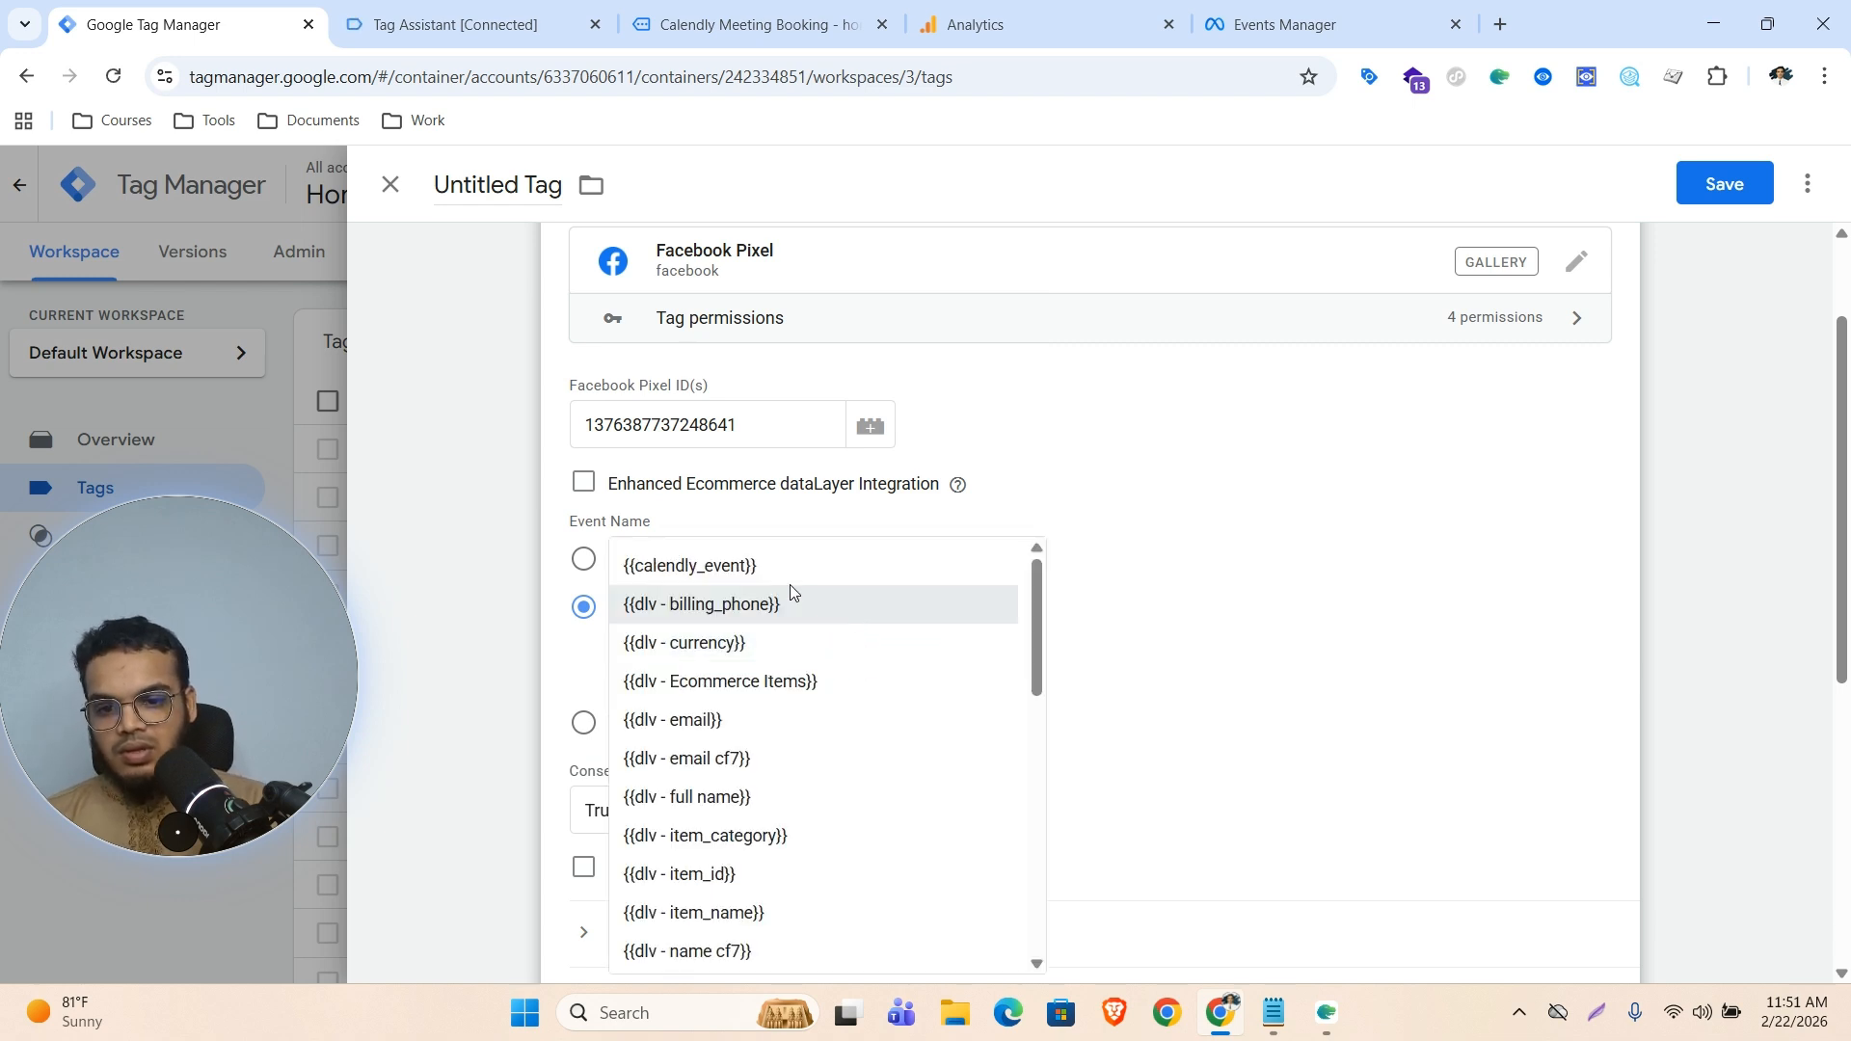
pyautogui.click(750, 572)
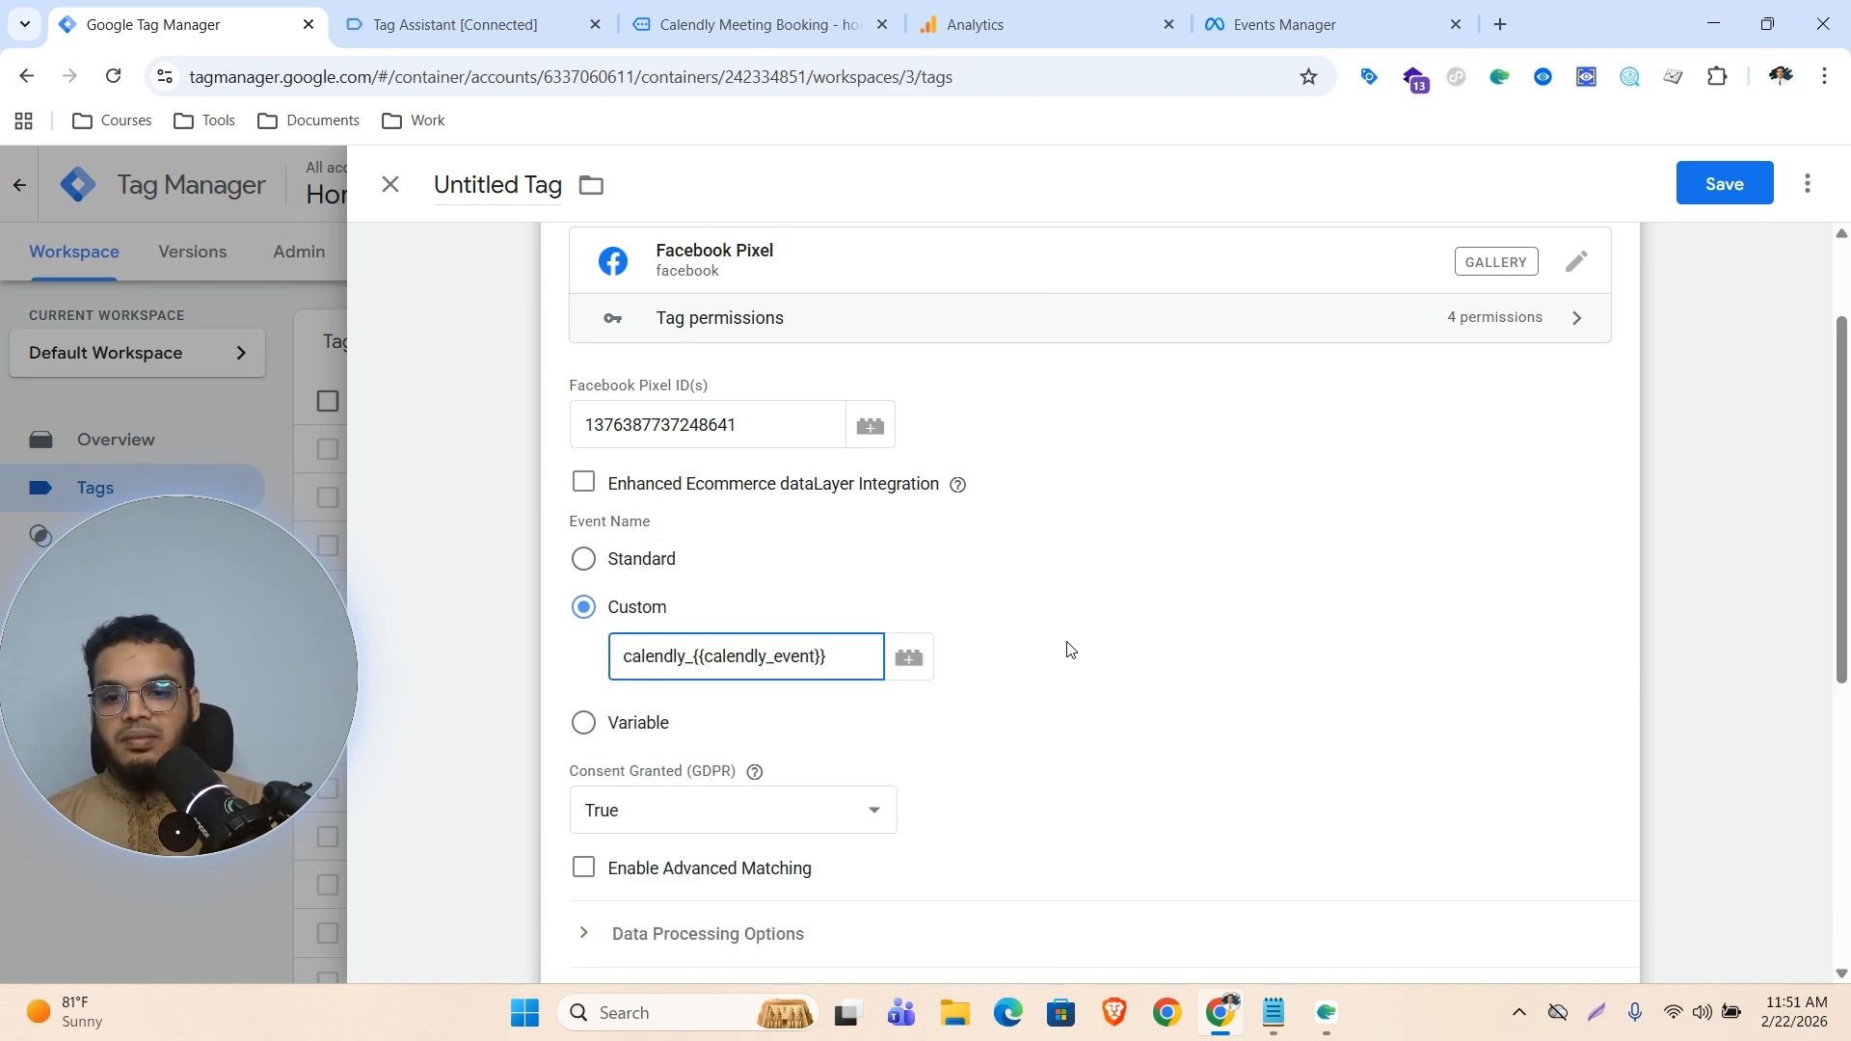
# Set the Facebook Pixel tag's firing trigger to event - calendly
pyautogui.scroll(-6, 1067, 649)
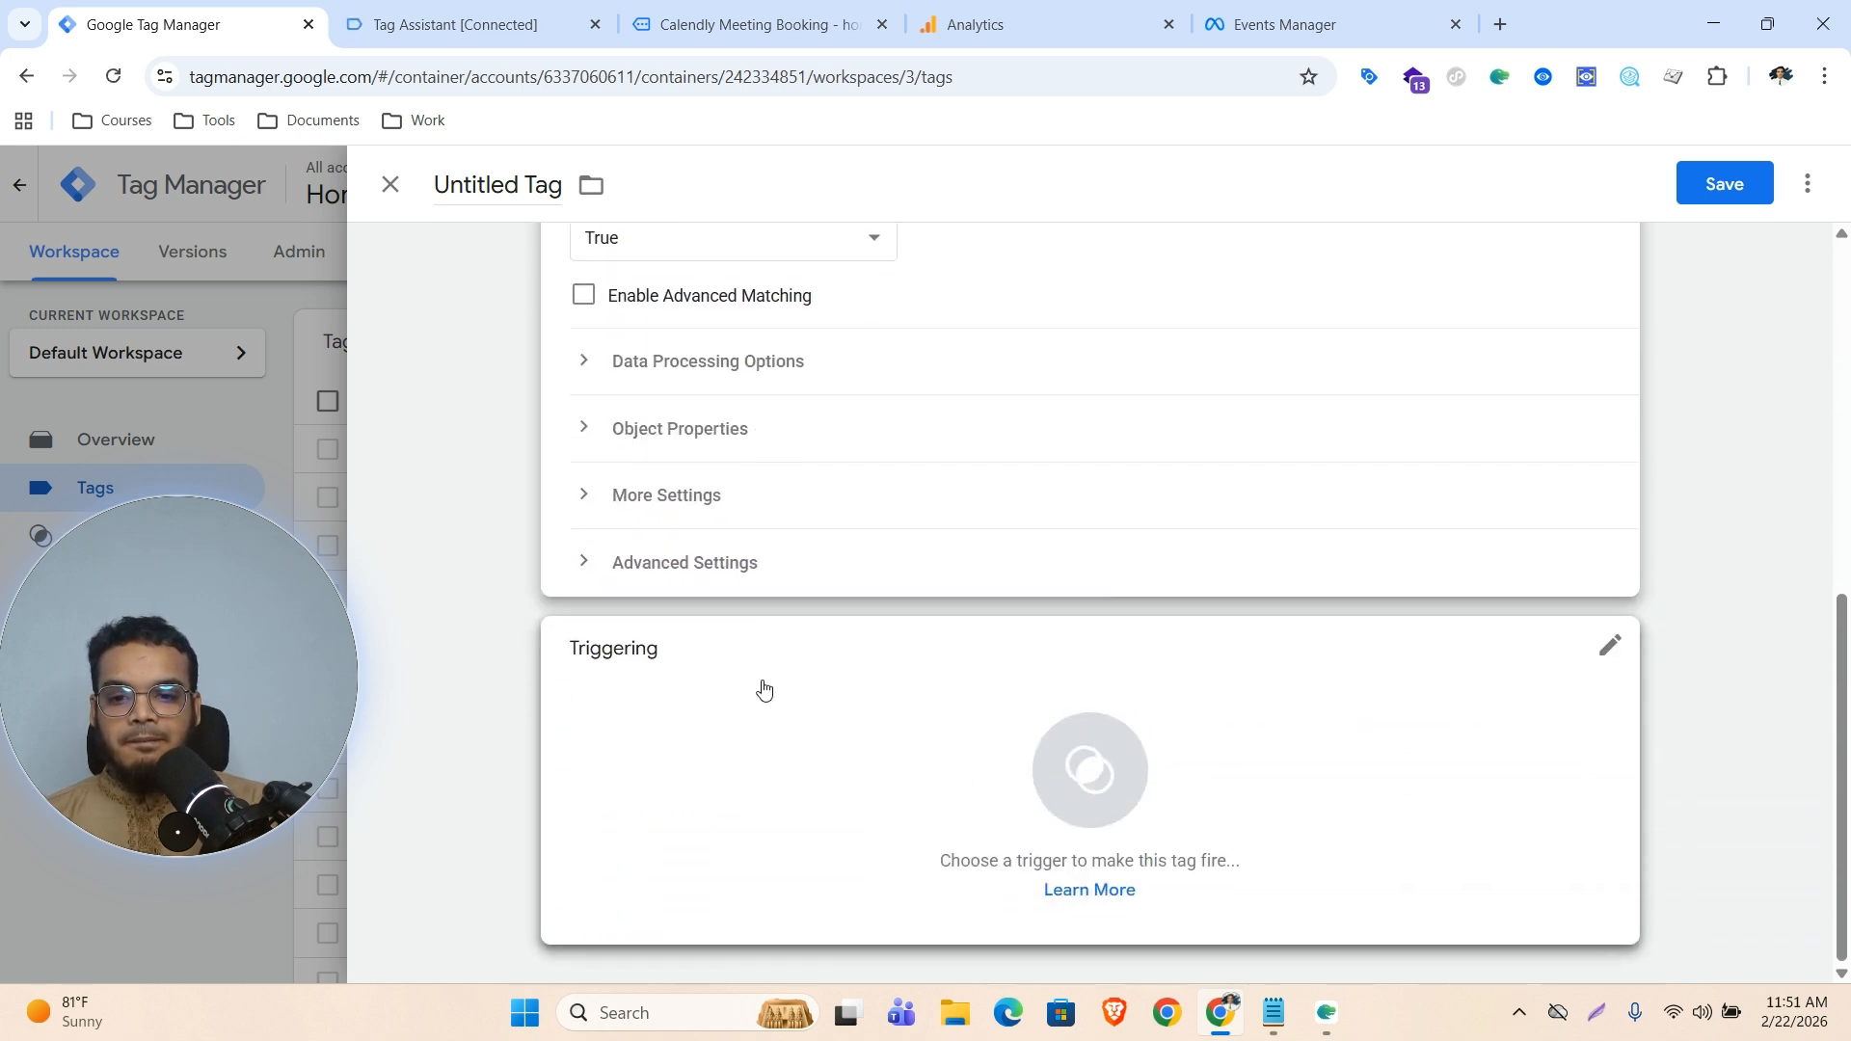
pyautogui.click(729, 571)
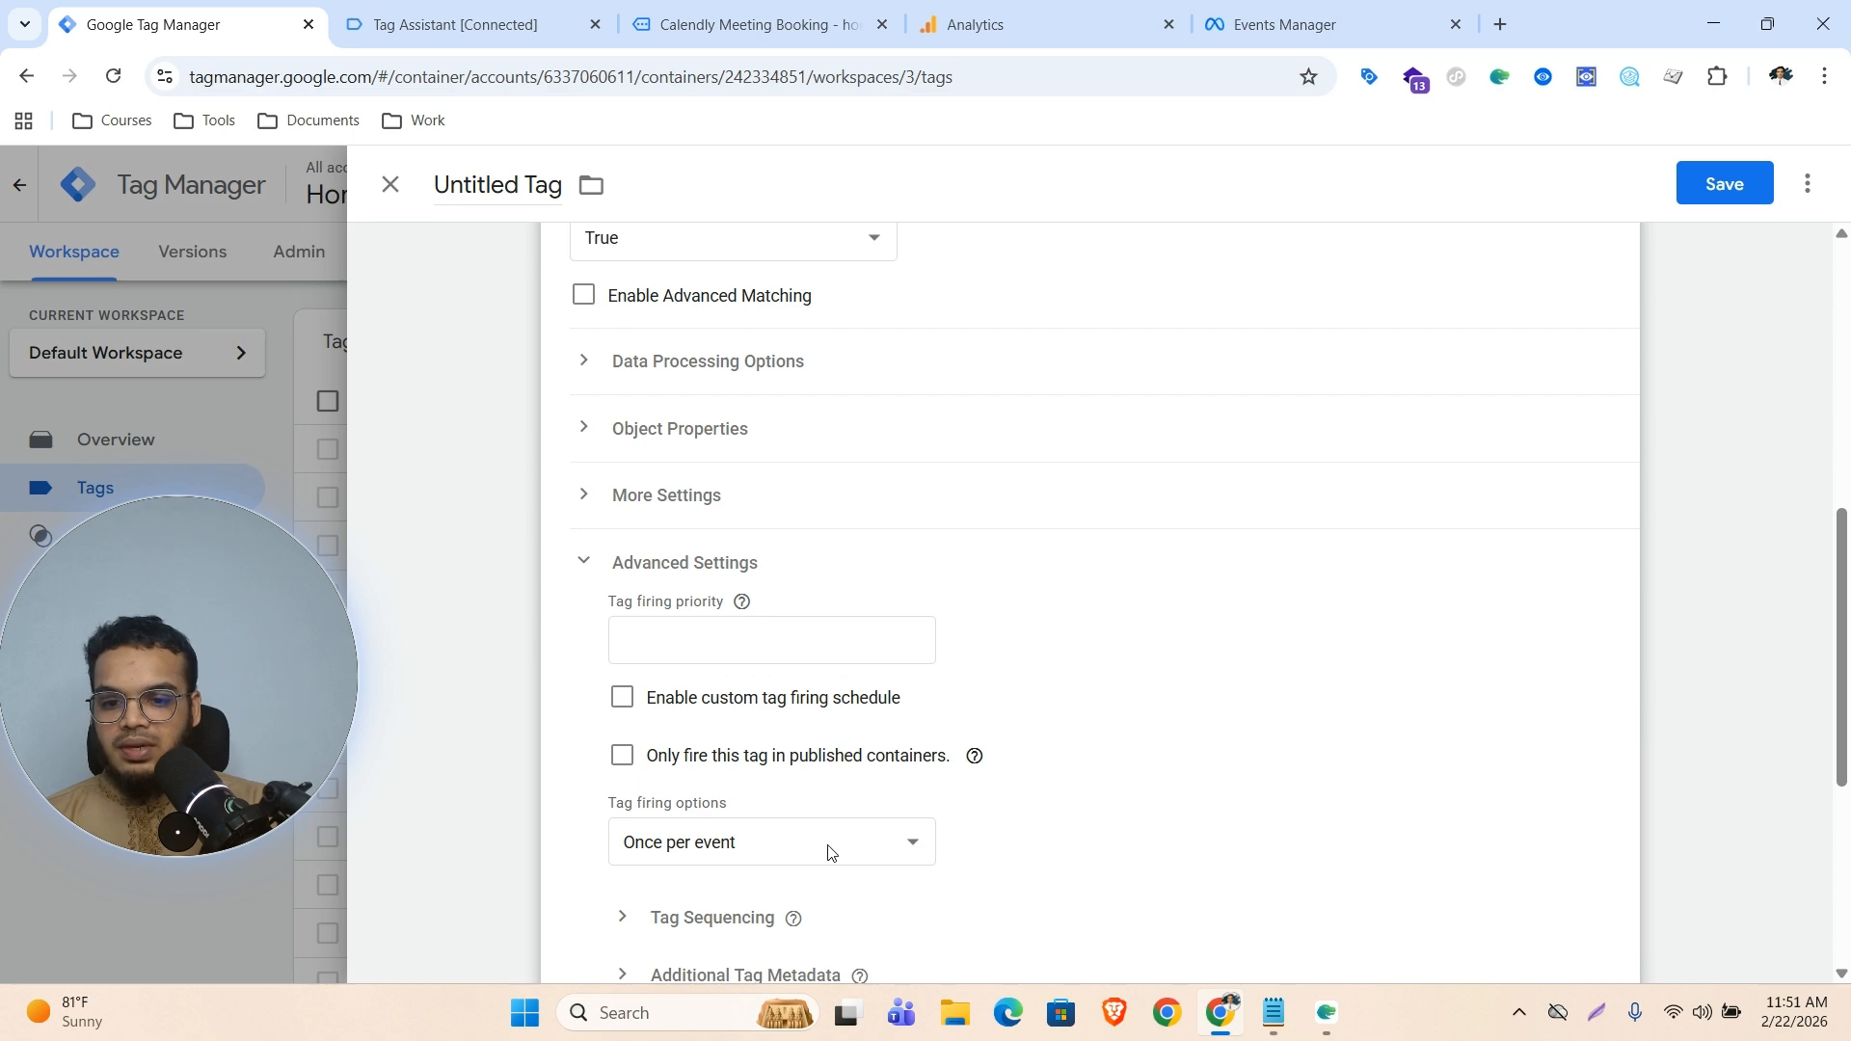
pyautogui.scroll(-5, 1231, 707)
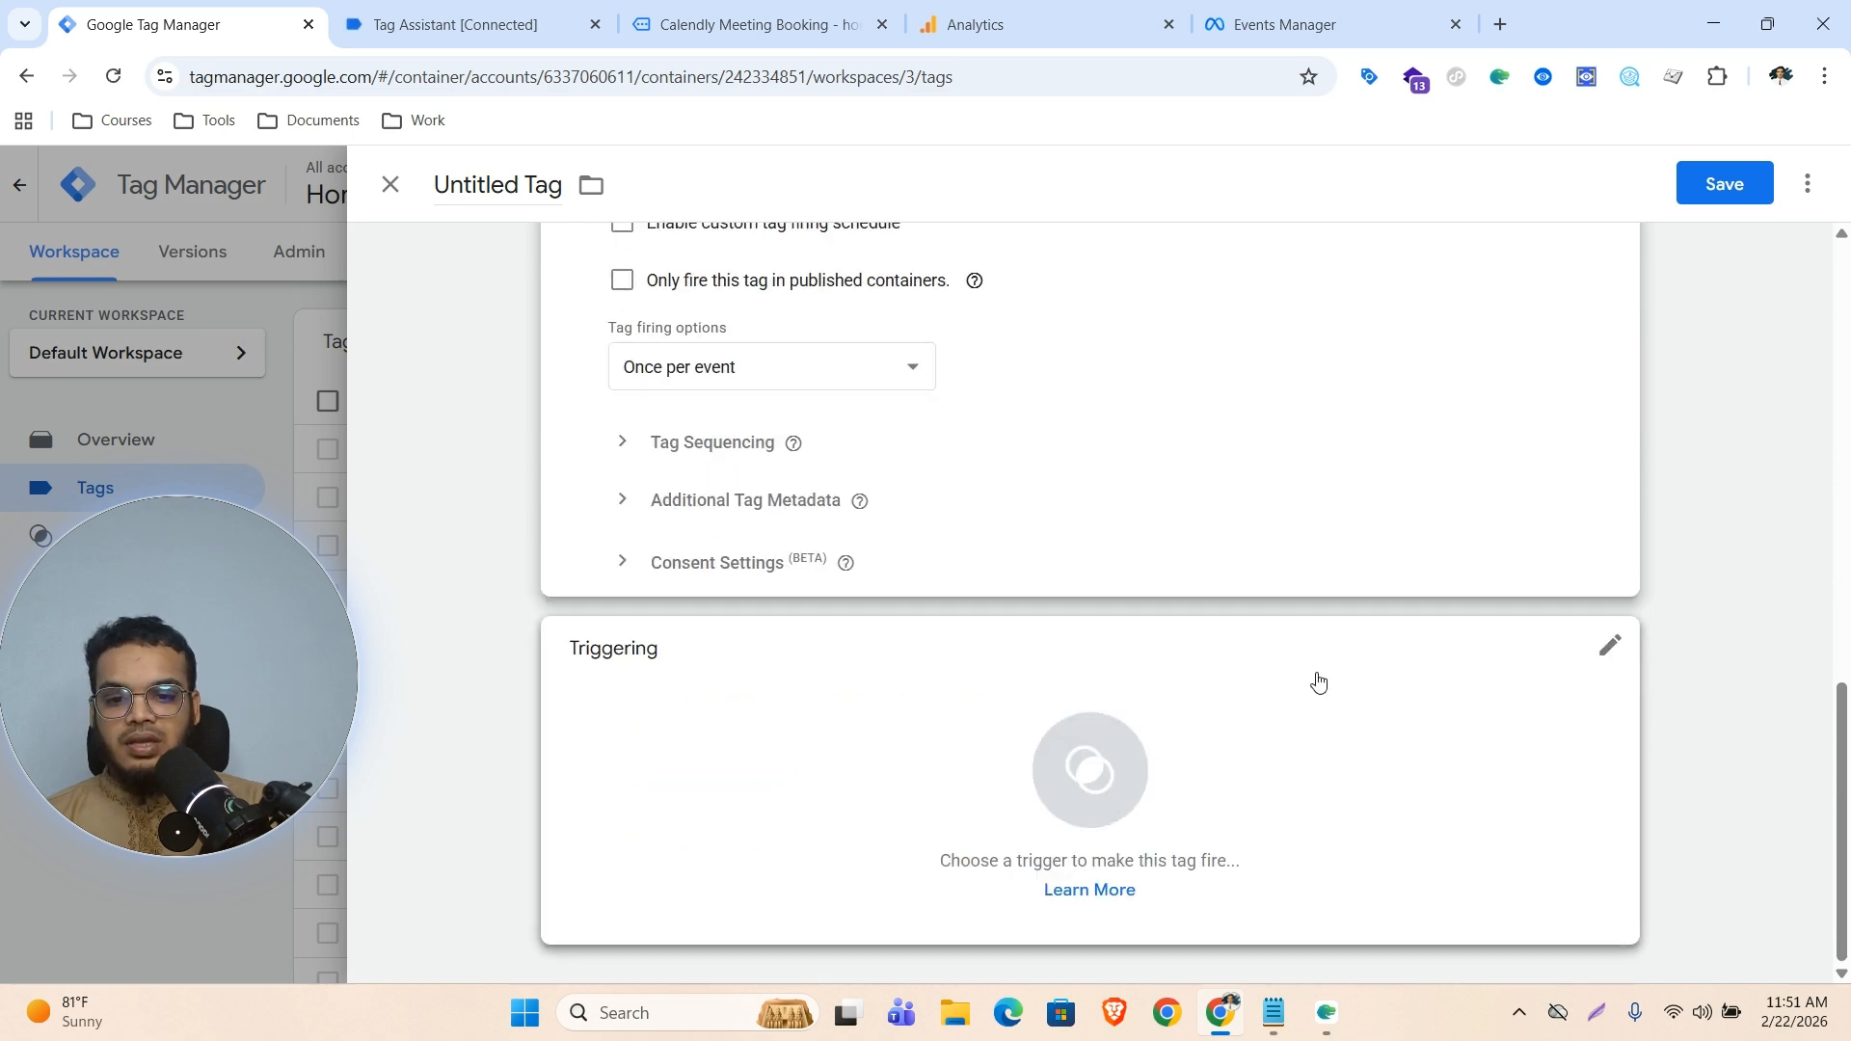
pyautogui.click(1091, 777)
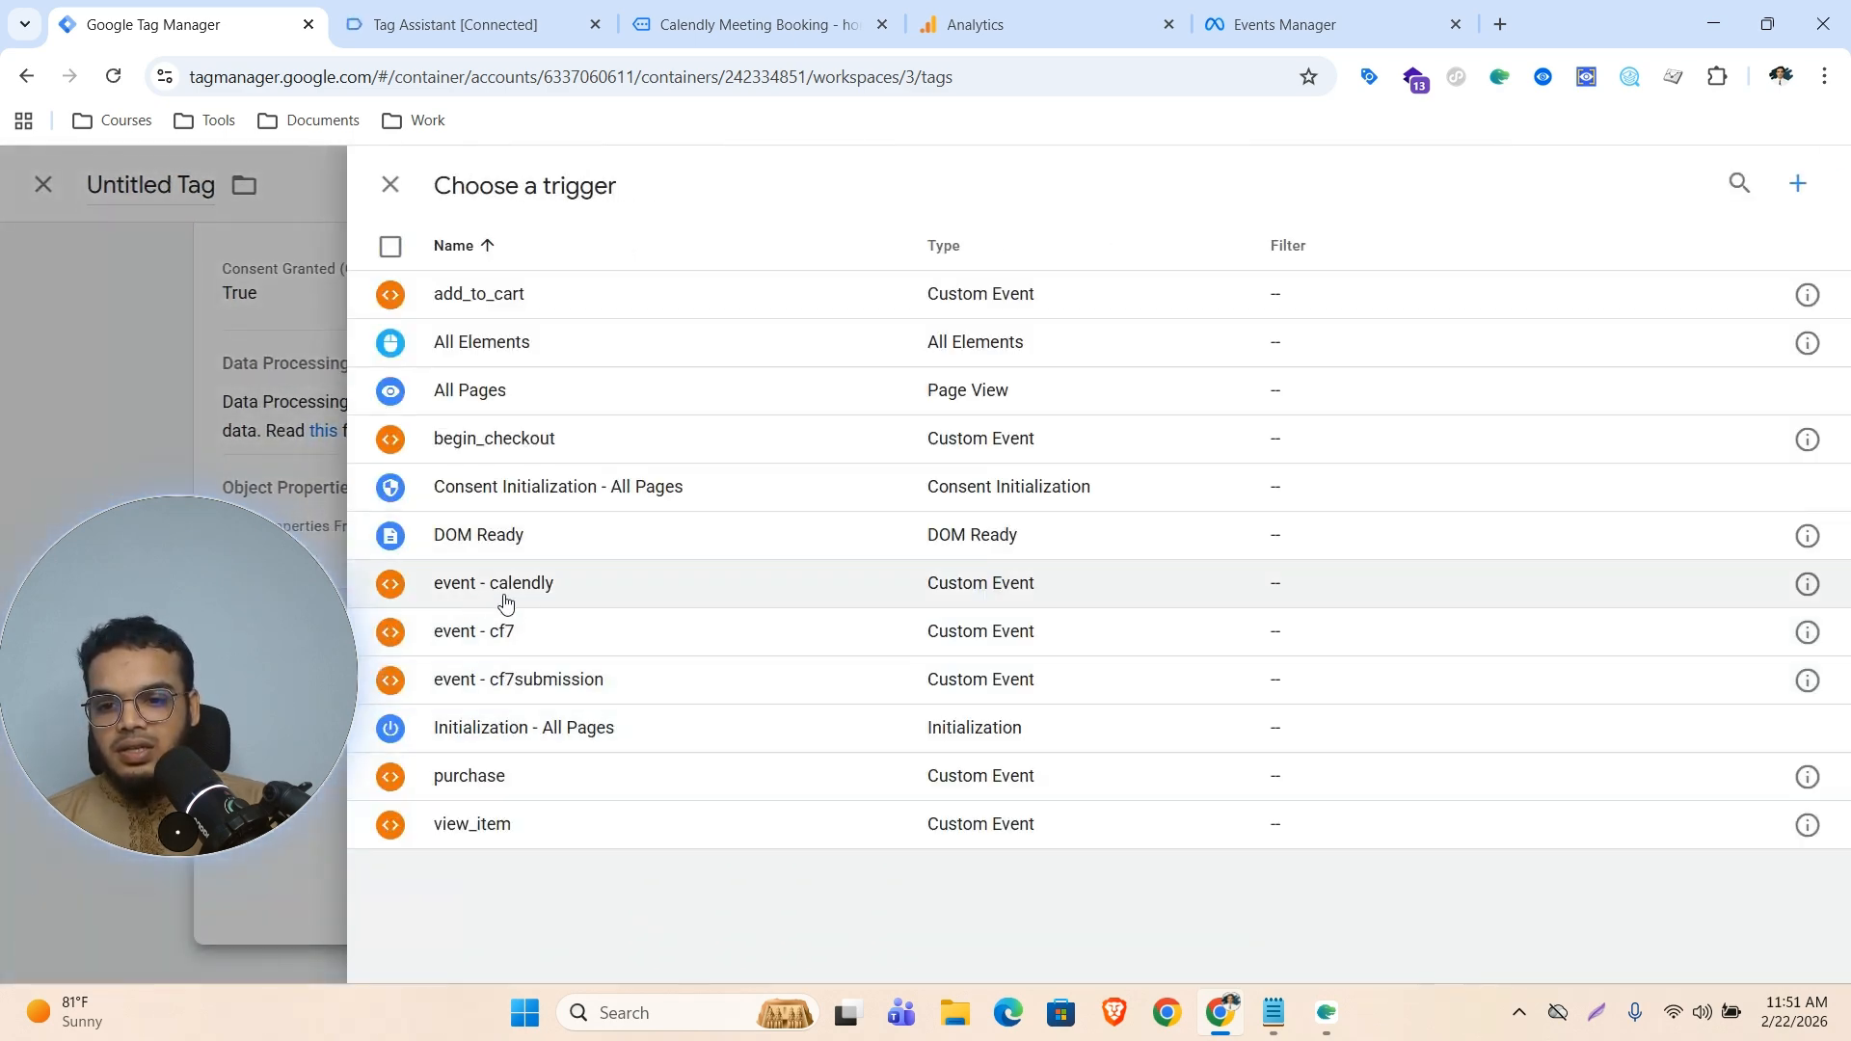
pyautogui.click(492, 592)
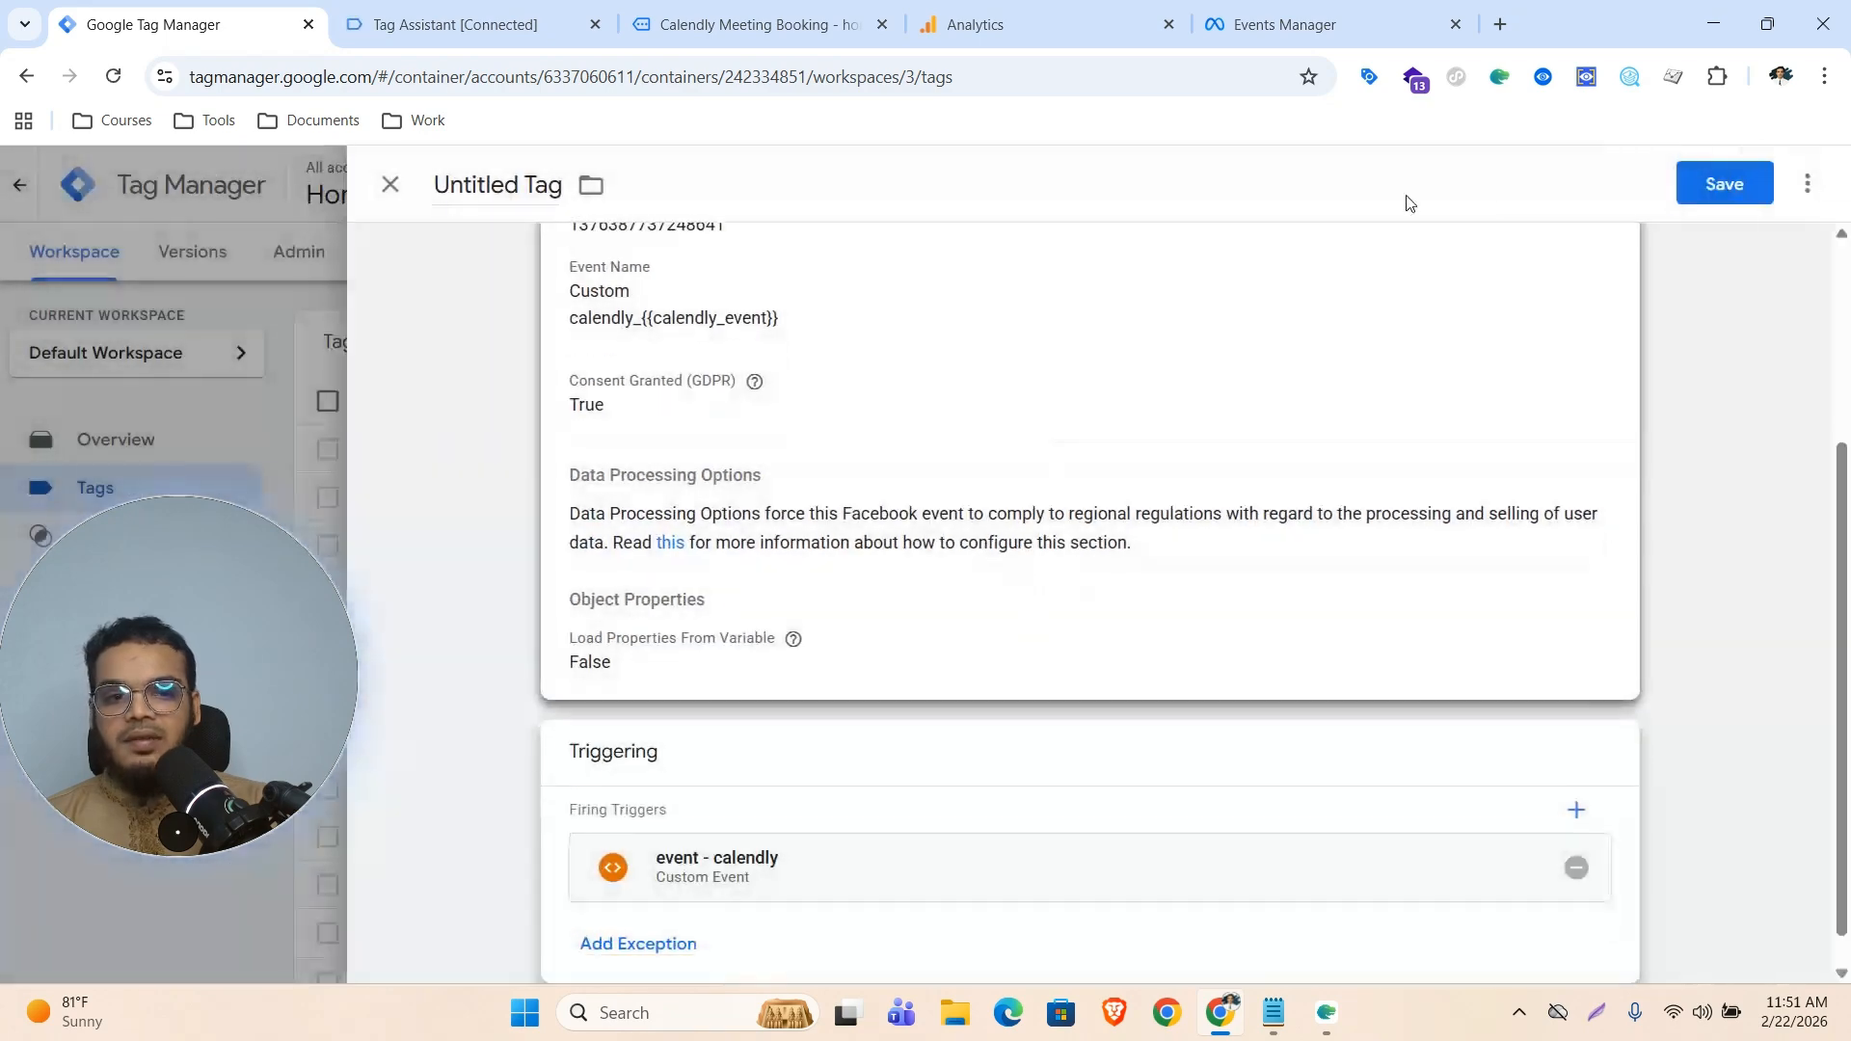
# Save the tag with the name Facebook Pixel - calendly
pyautogui.click(1725, 183)
pyautogui.click(842, 475)
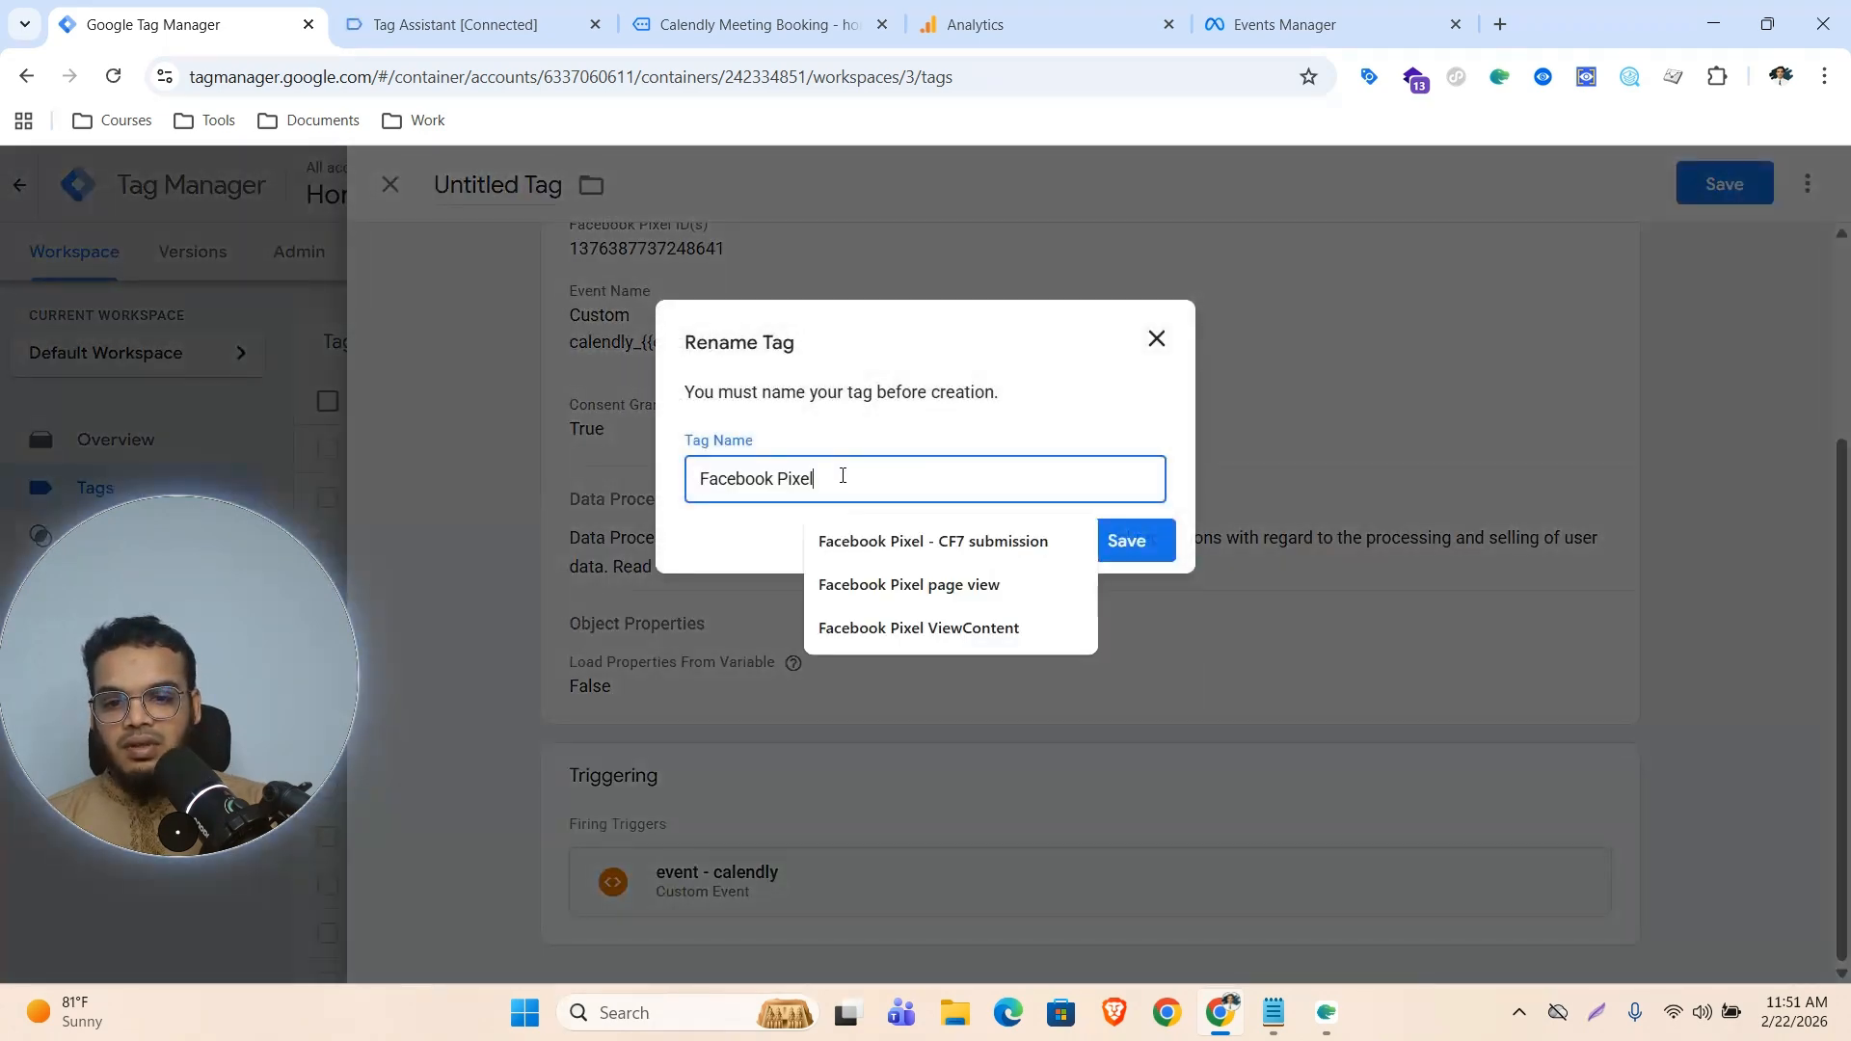
pyautogui.write('- ')
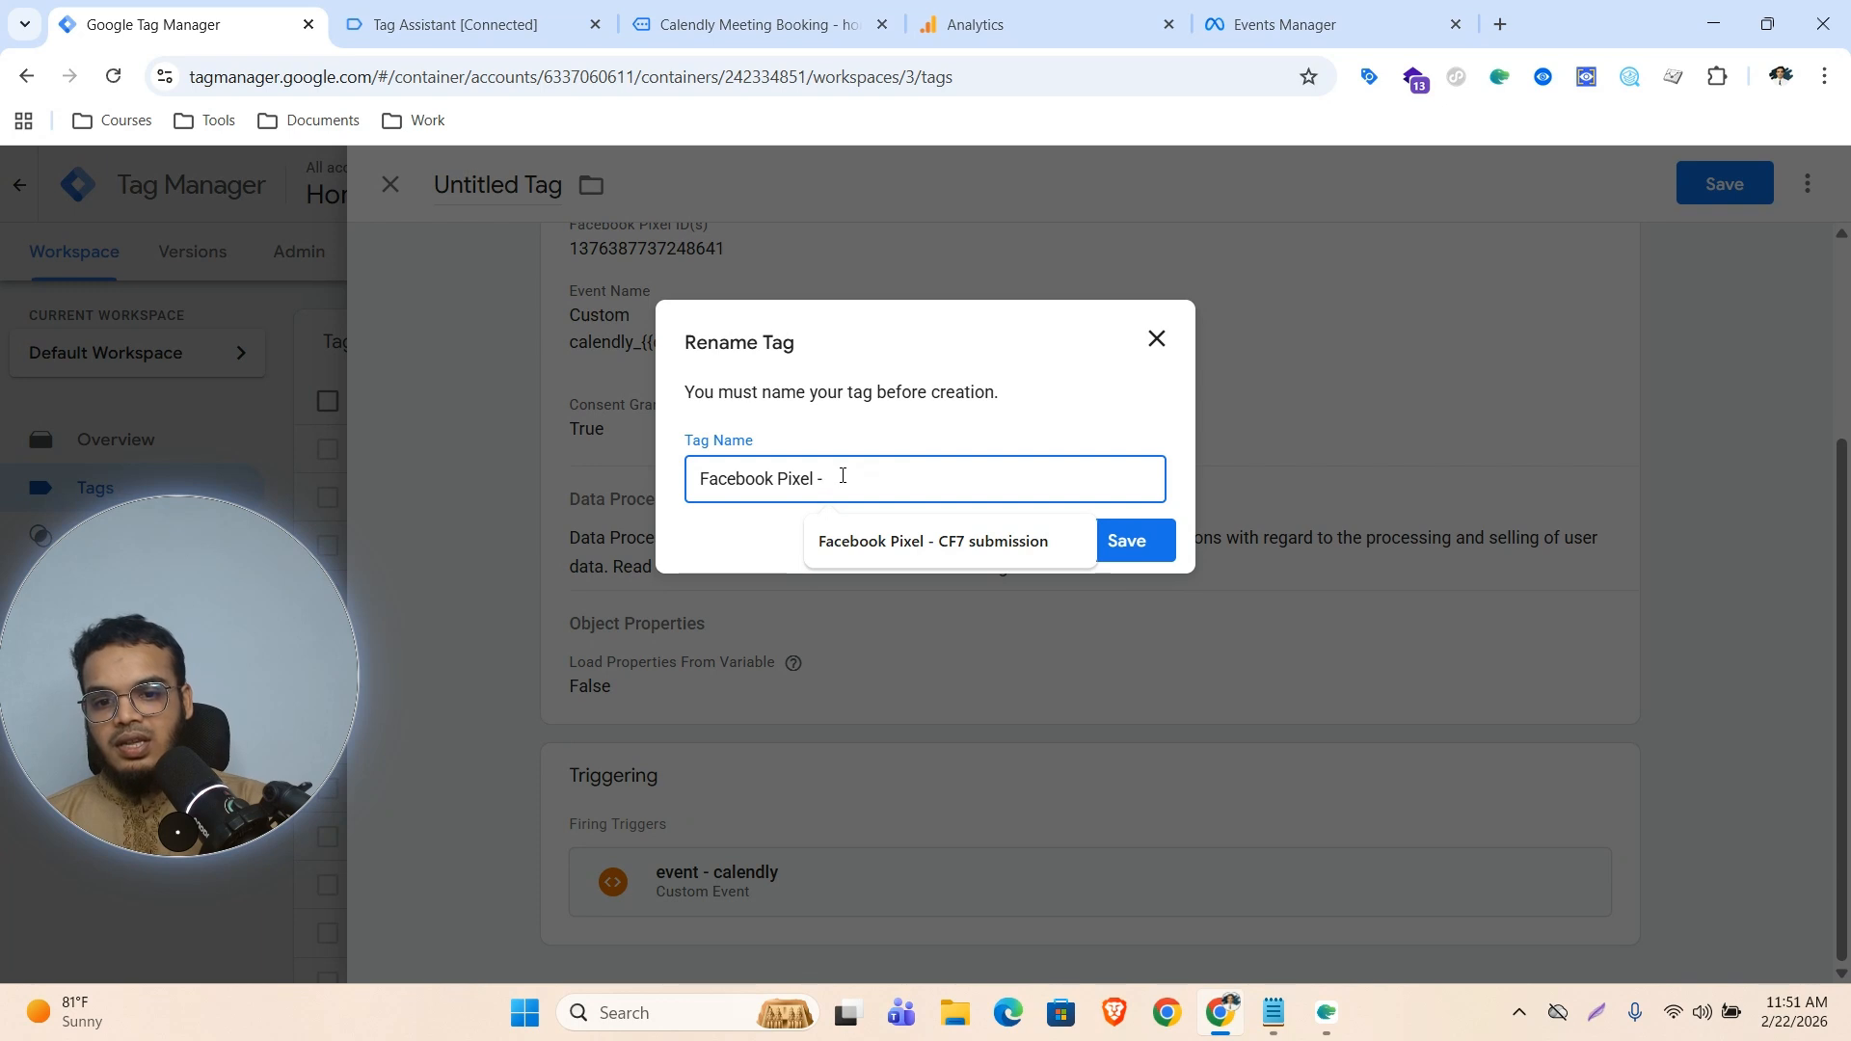
pyautogui.write('calendly')
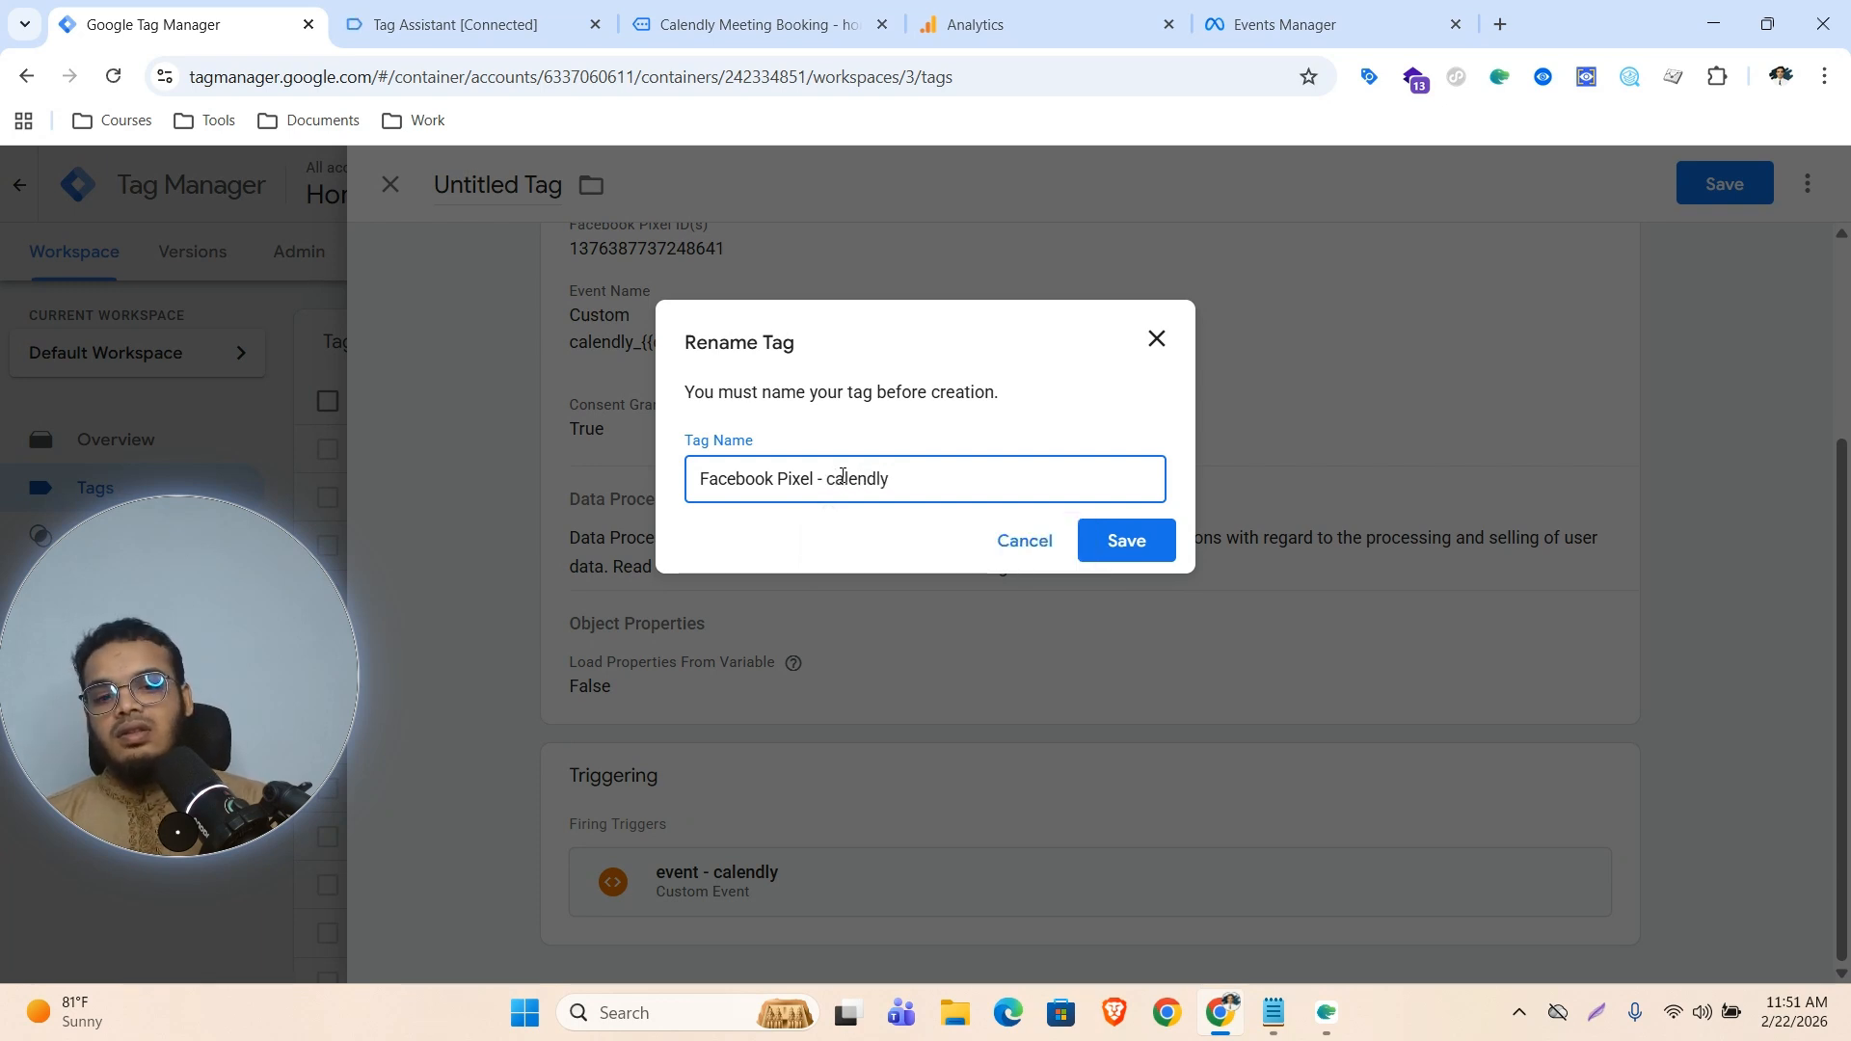
pyautogui.click(1124, 543)
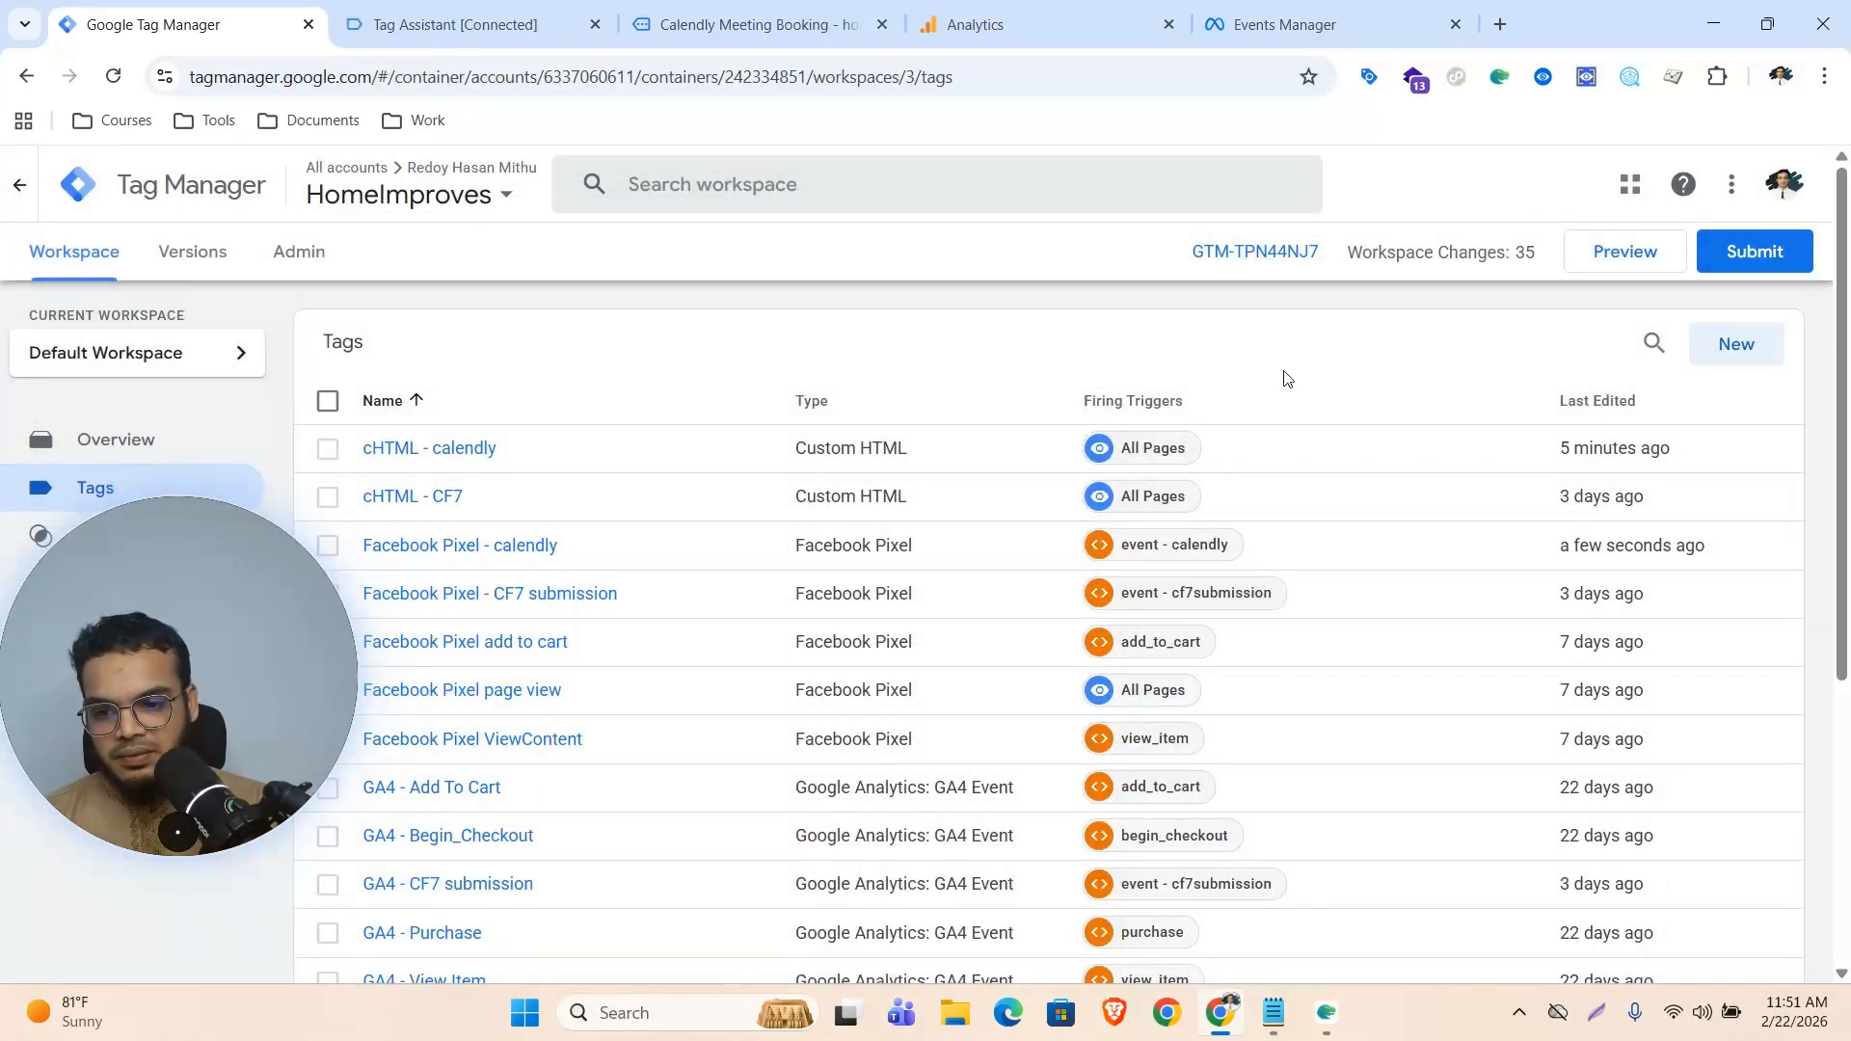
# Start Preview and, on the Calendly booking page, choose Thursday, March 19, 2026 at 12:30am and continue
pyautogui.click(1634, 264)
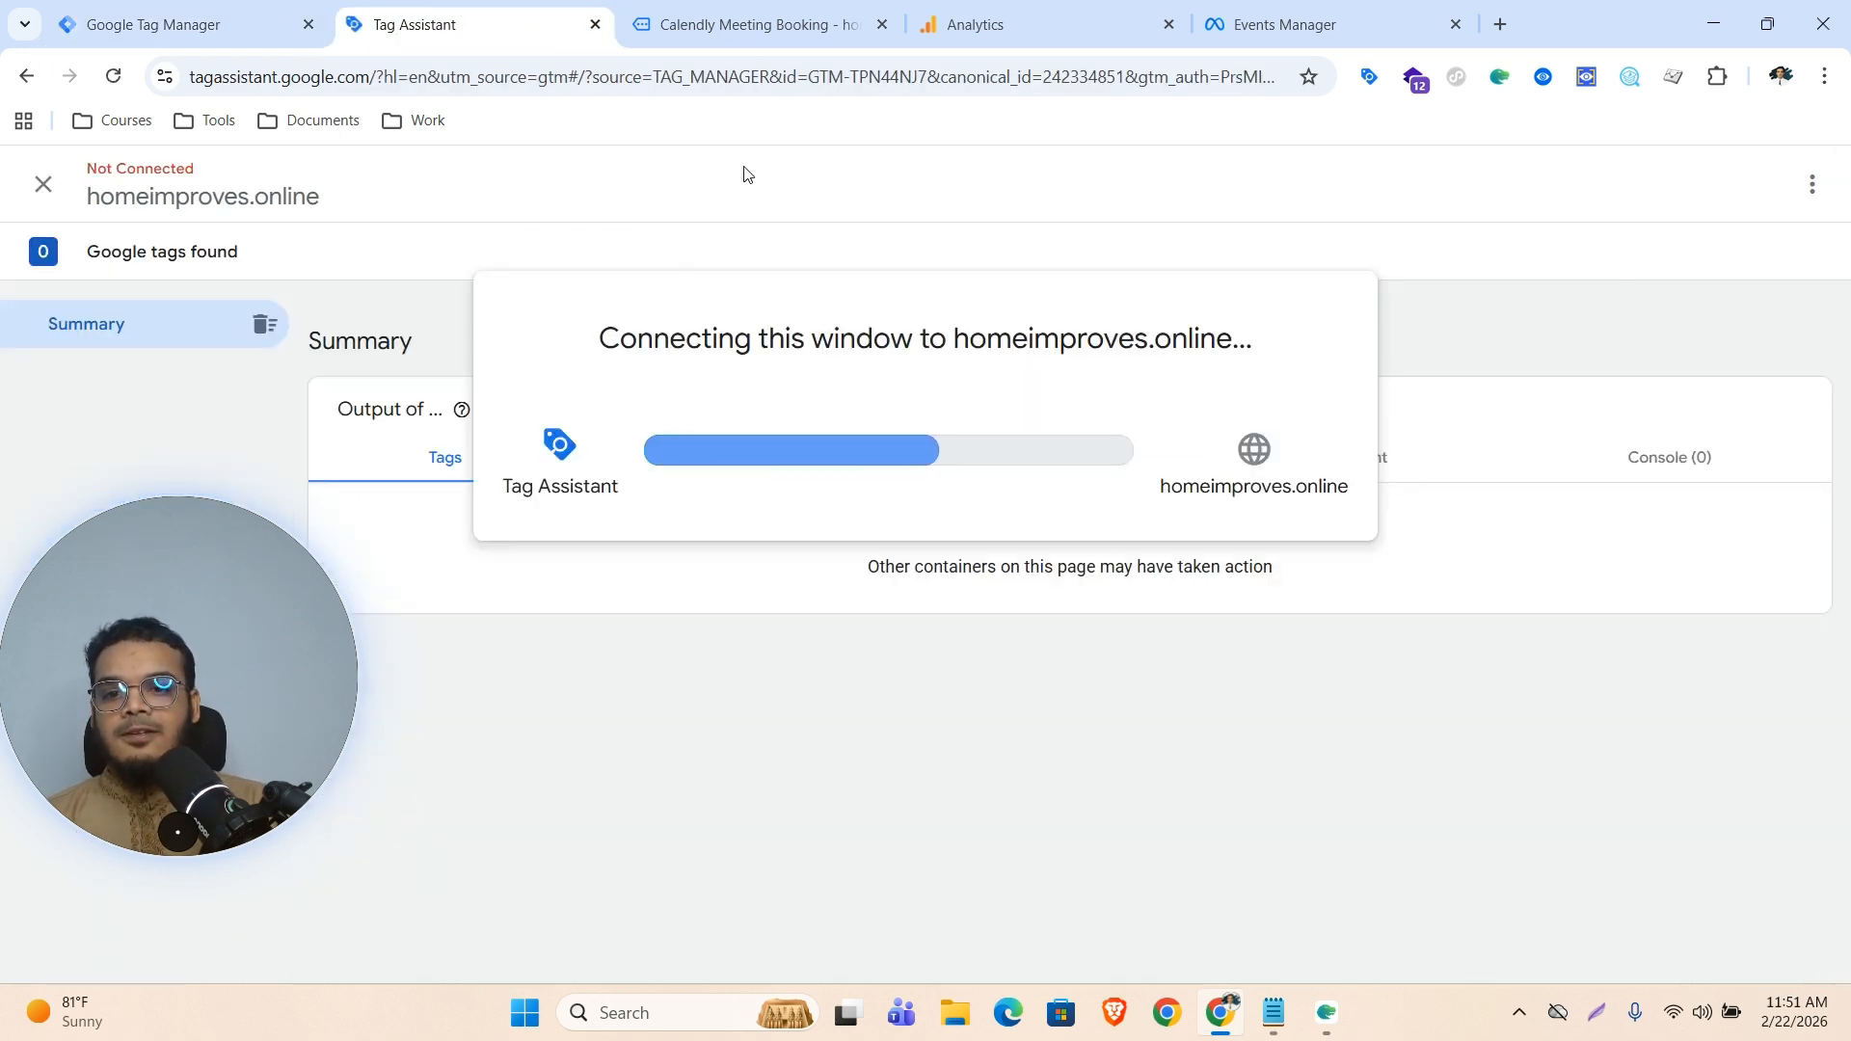
pyautogui.click(729, 14)
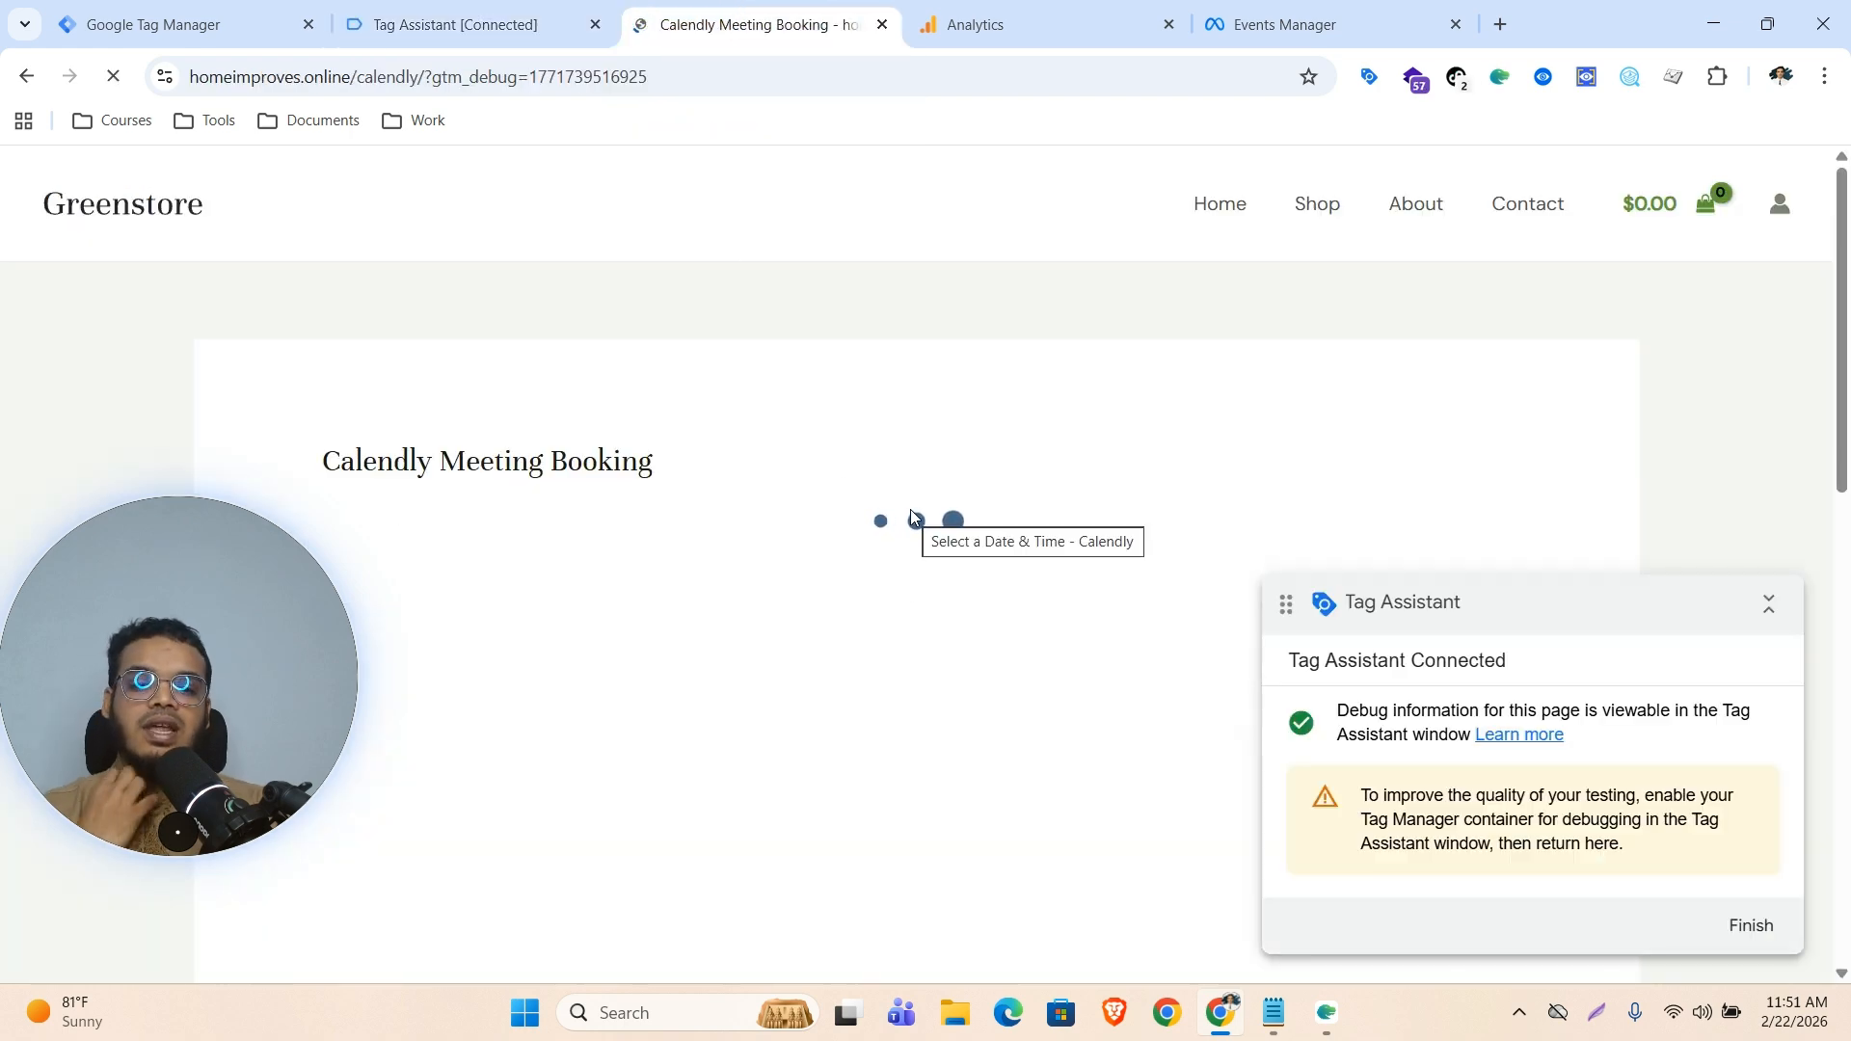
pyautogui.scroll(-5, 1009, 513)
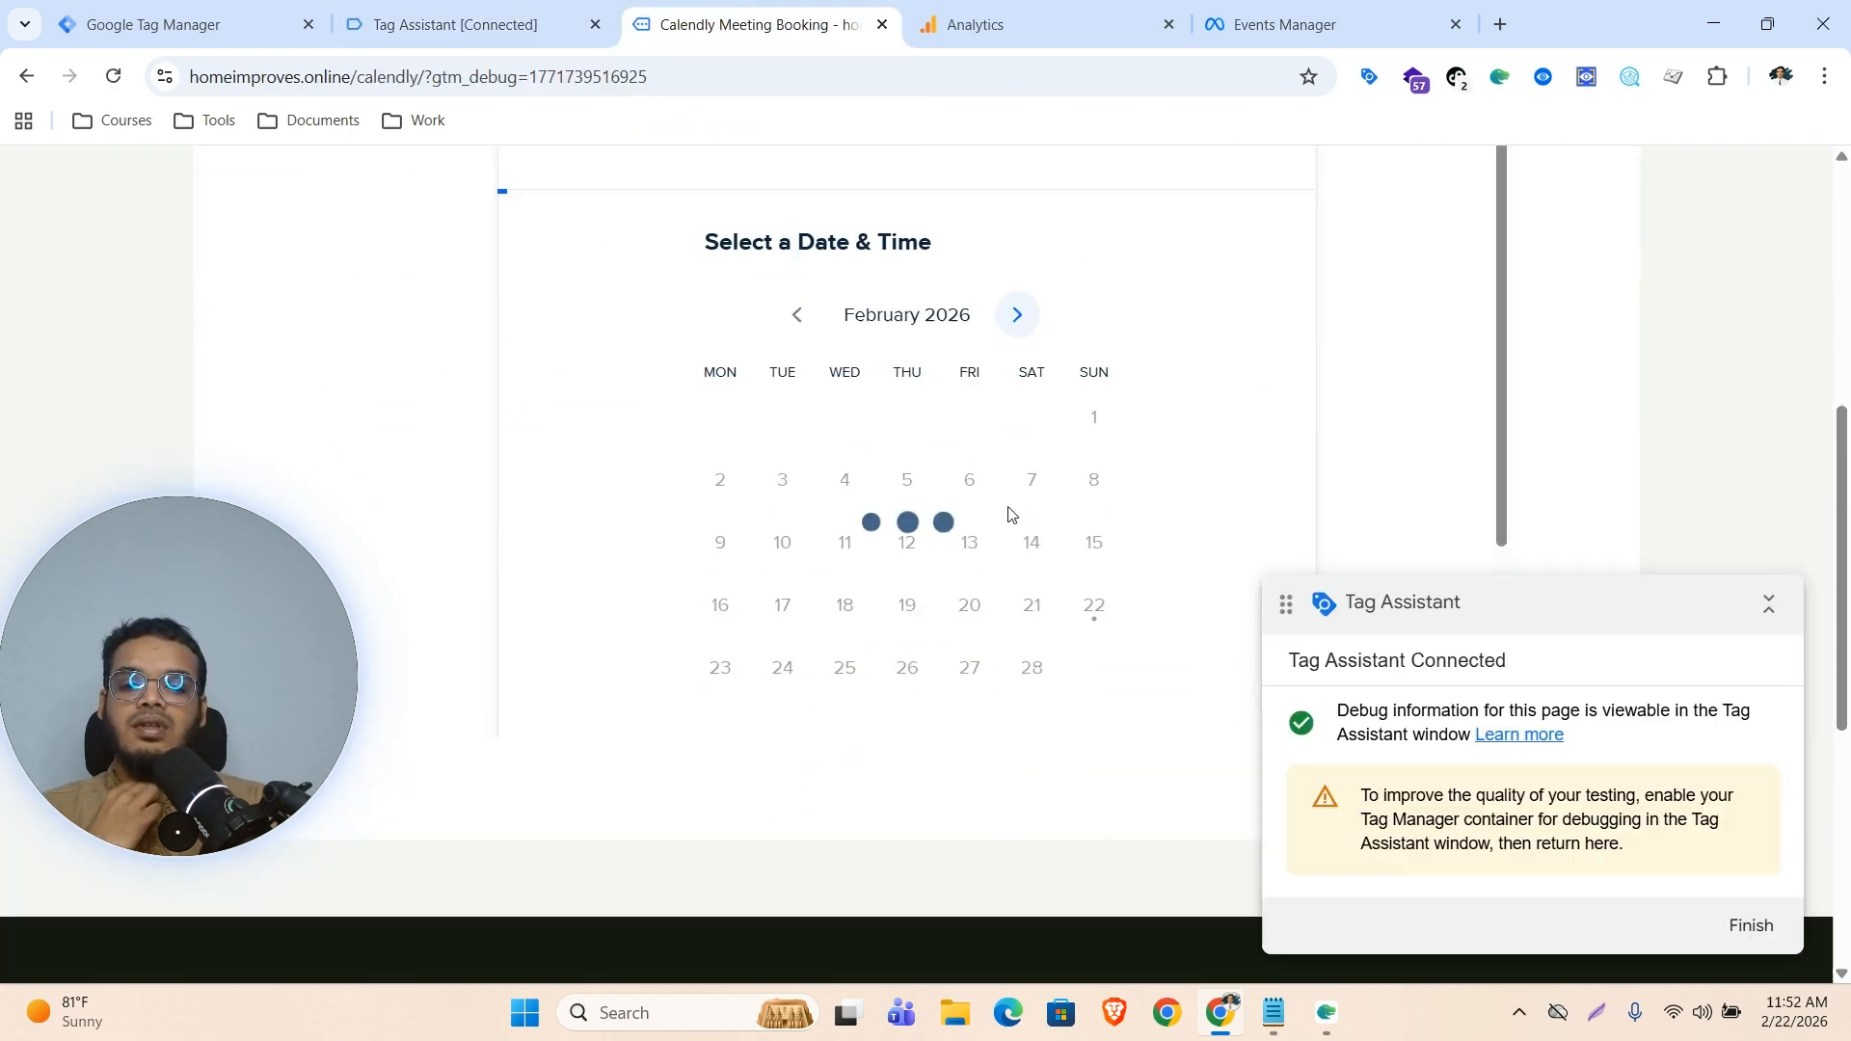
pyautogui.scroll(-1, 1008, 514)
pyautogui.moveTo(1095, 386); pyautogui.dragTo(1252, 447)
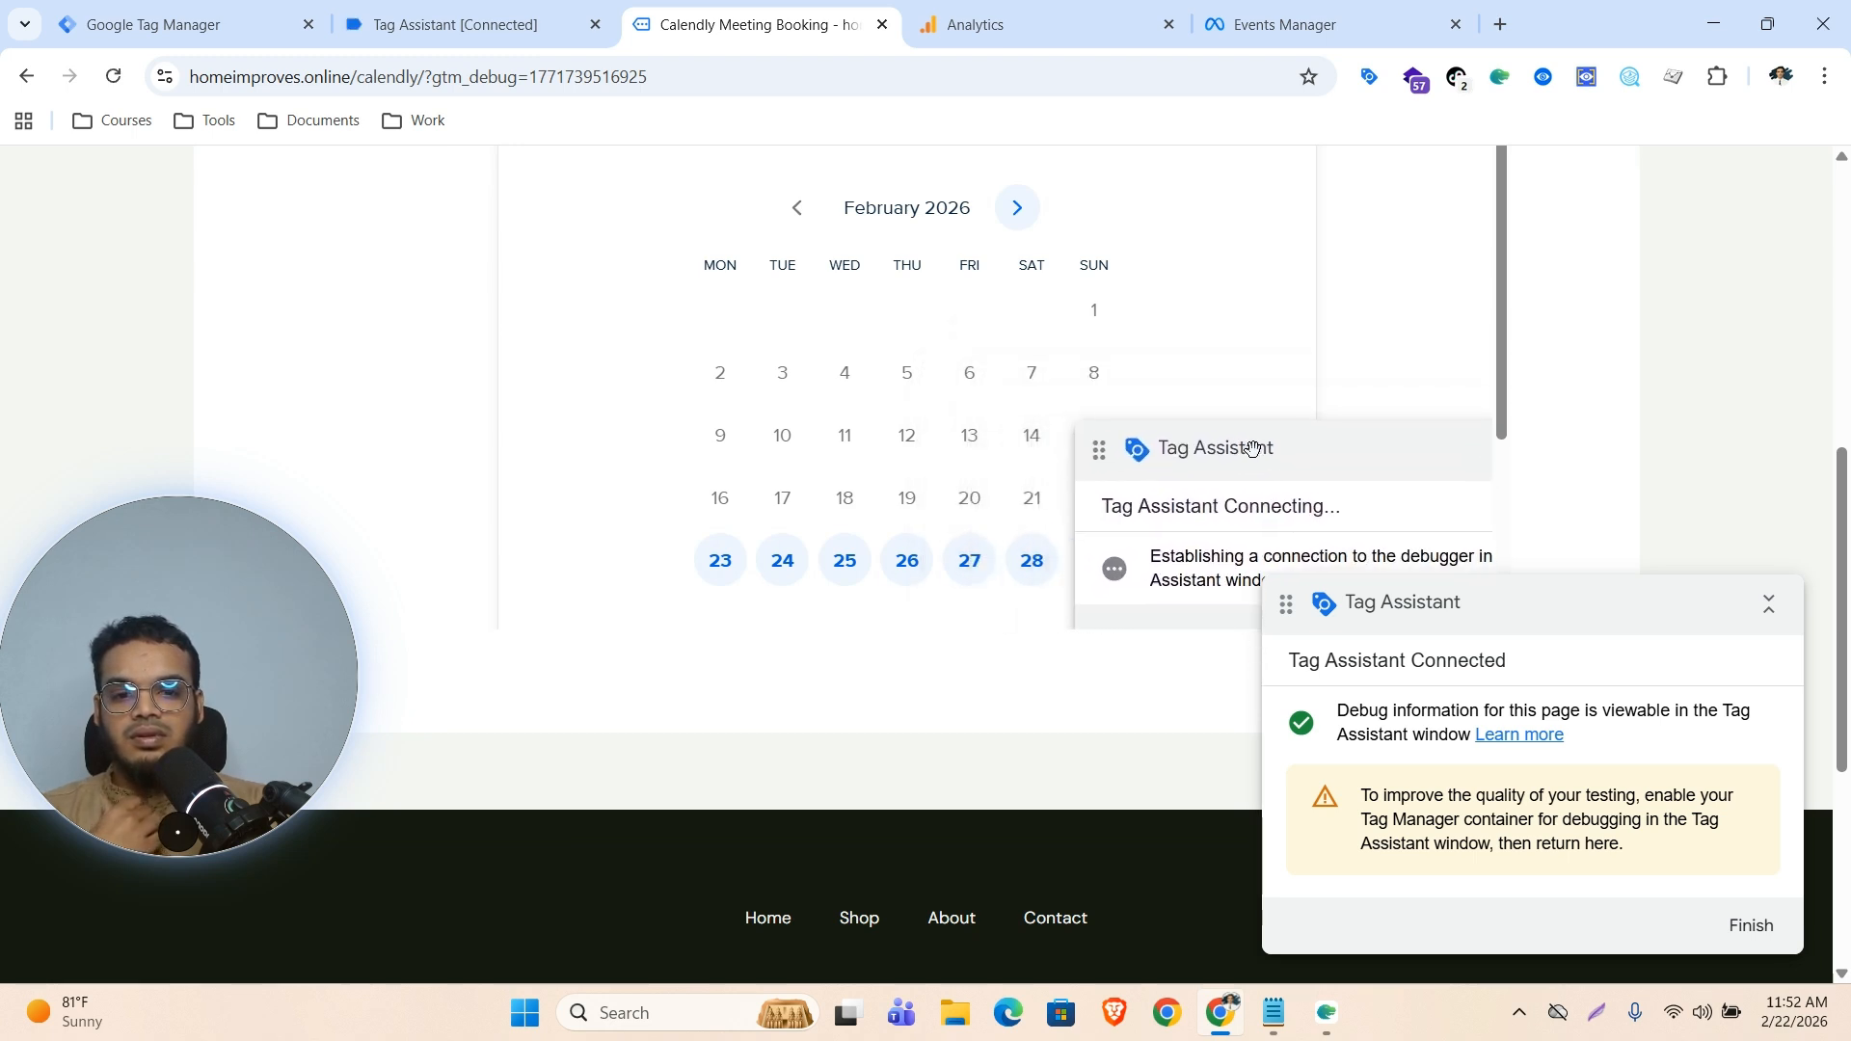
pyautogui.click(1018, 208)
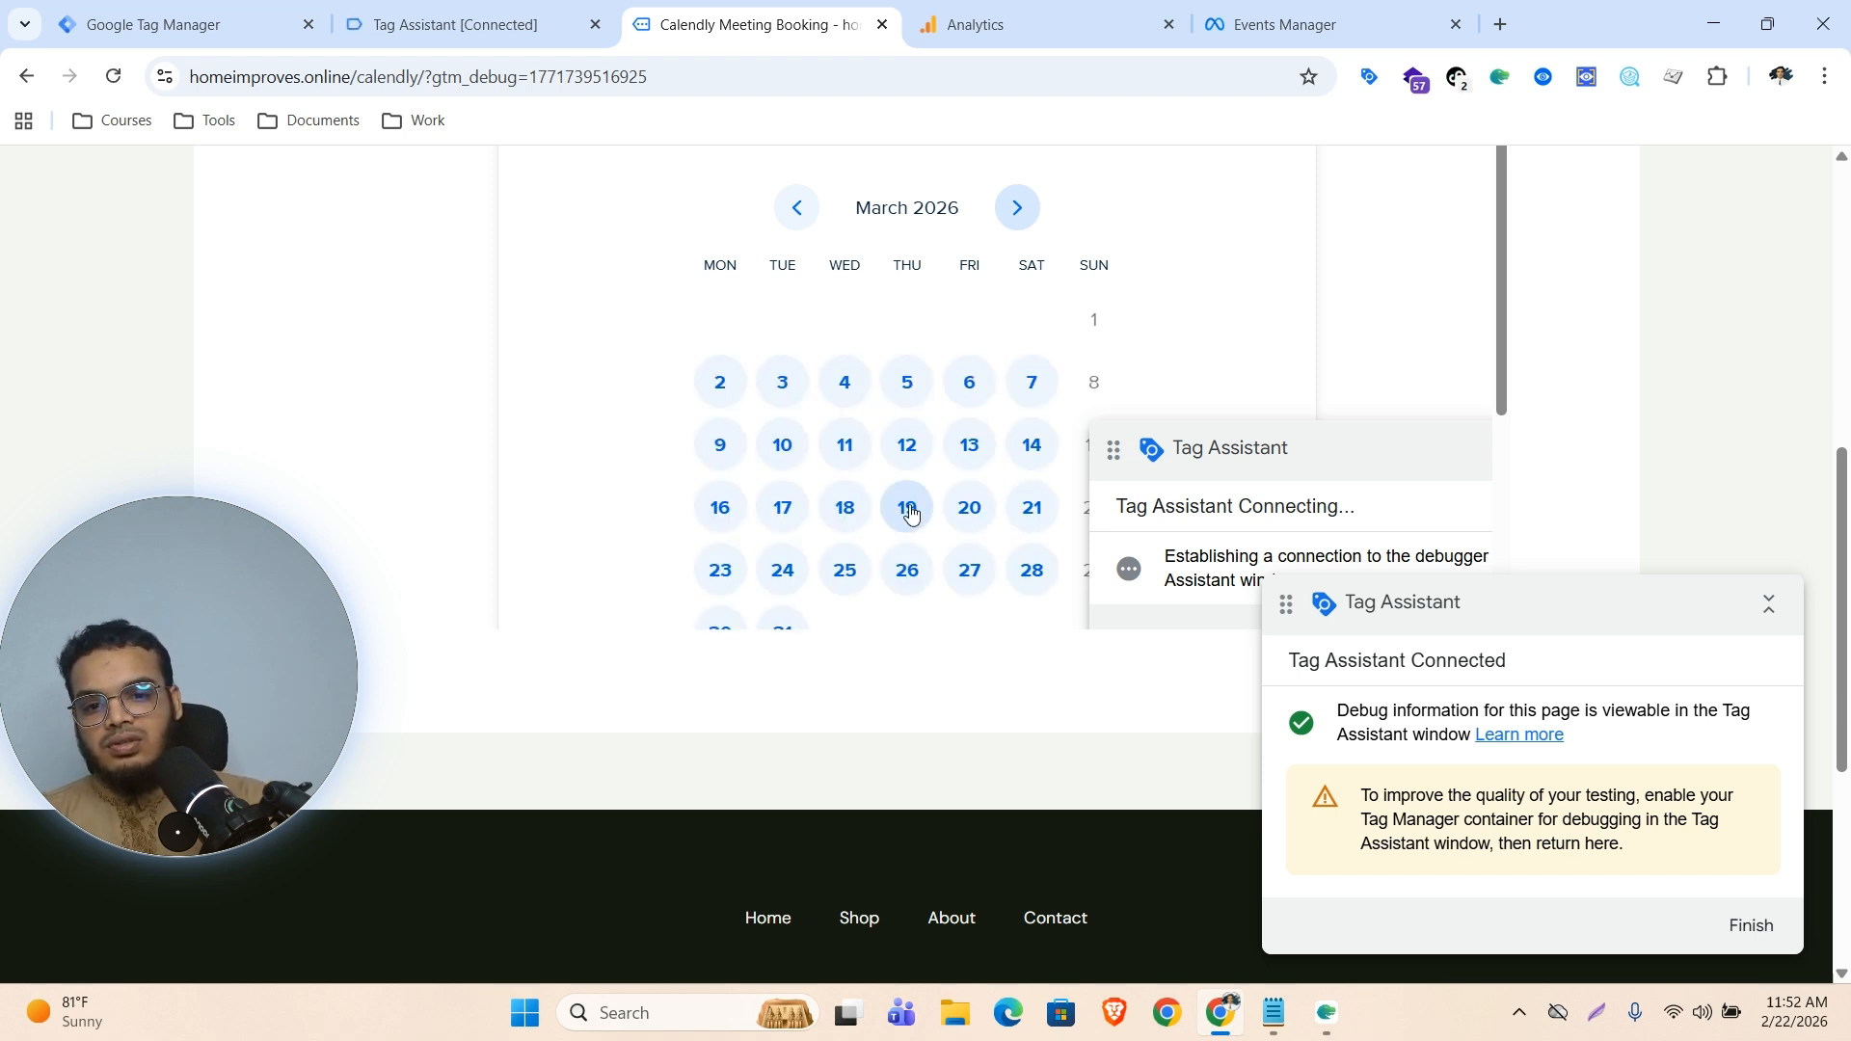
pyautogui.click(911, 513)
pyautogui.click(1041, 363)
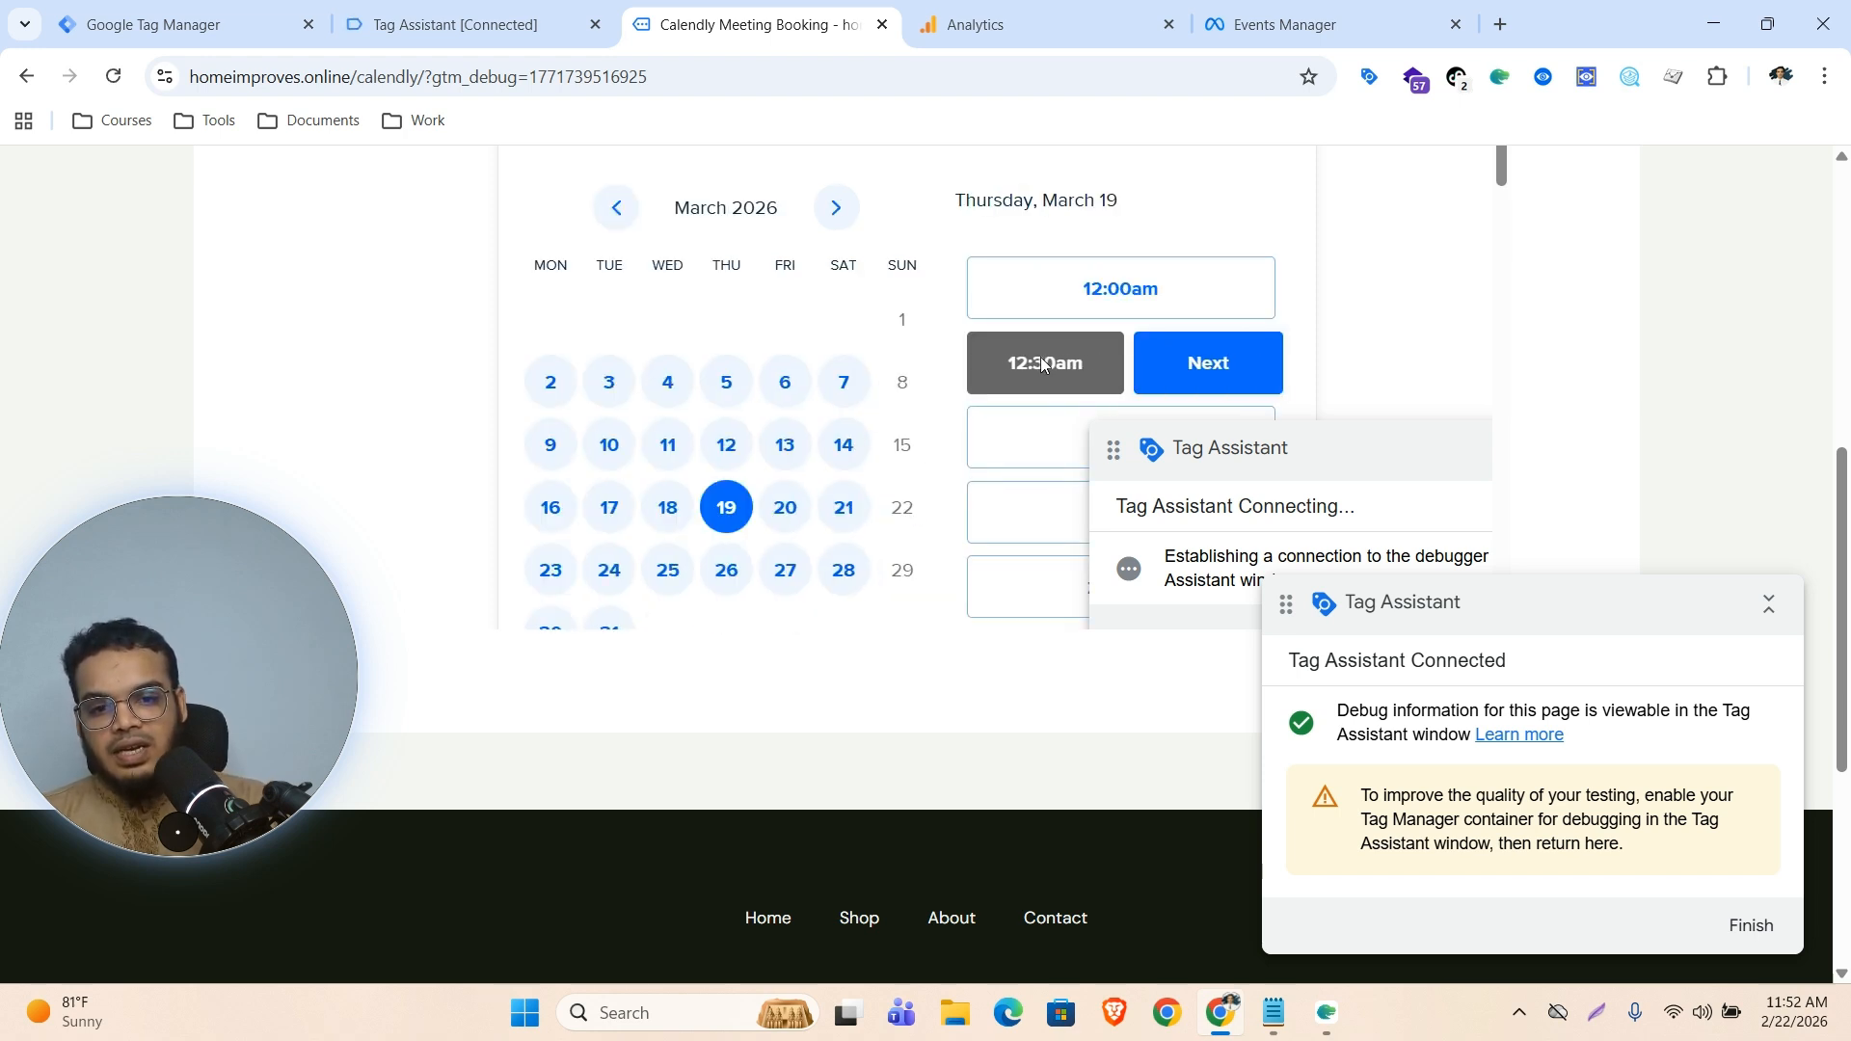
pyautogui.click(1229, 361)
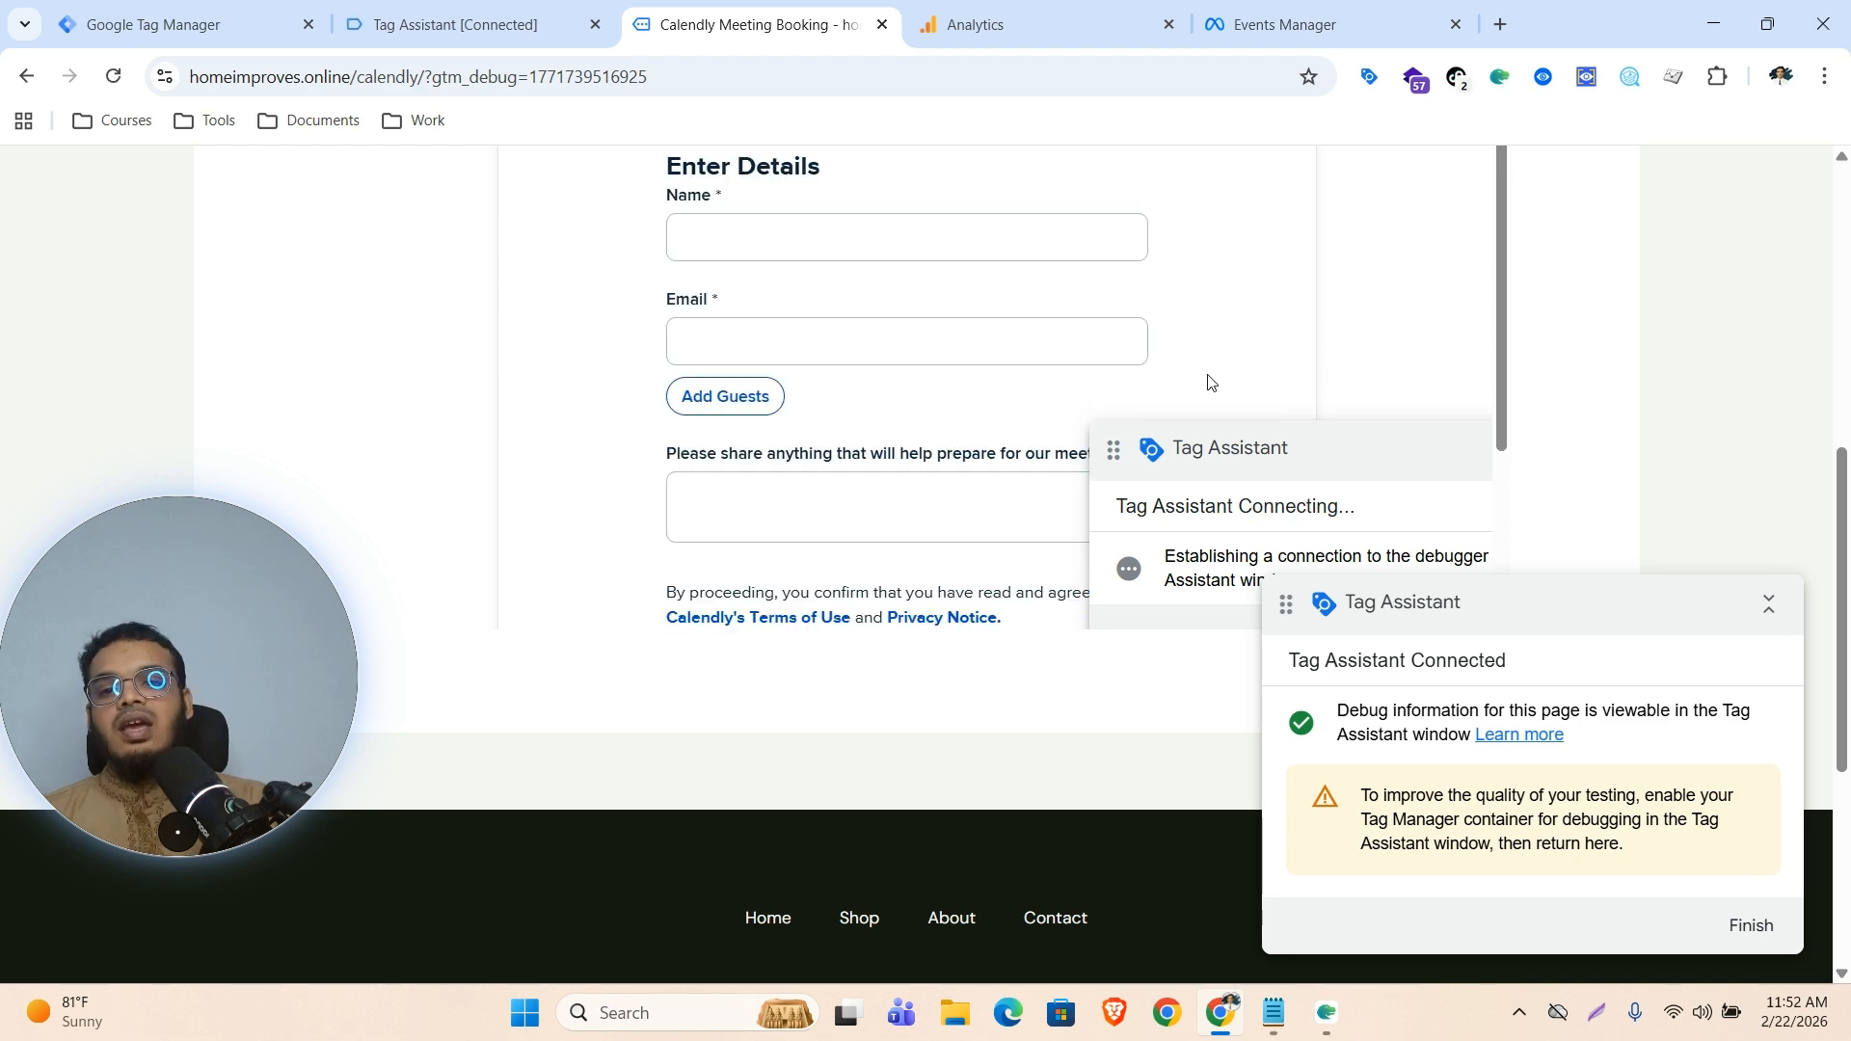
# Inspect the GA4 and Facebook Pixel tags fired on the calendly event in Tag Assistant, checking their event names
pyautogui.click(415, 24)
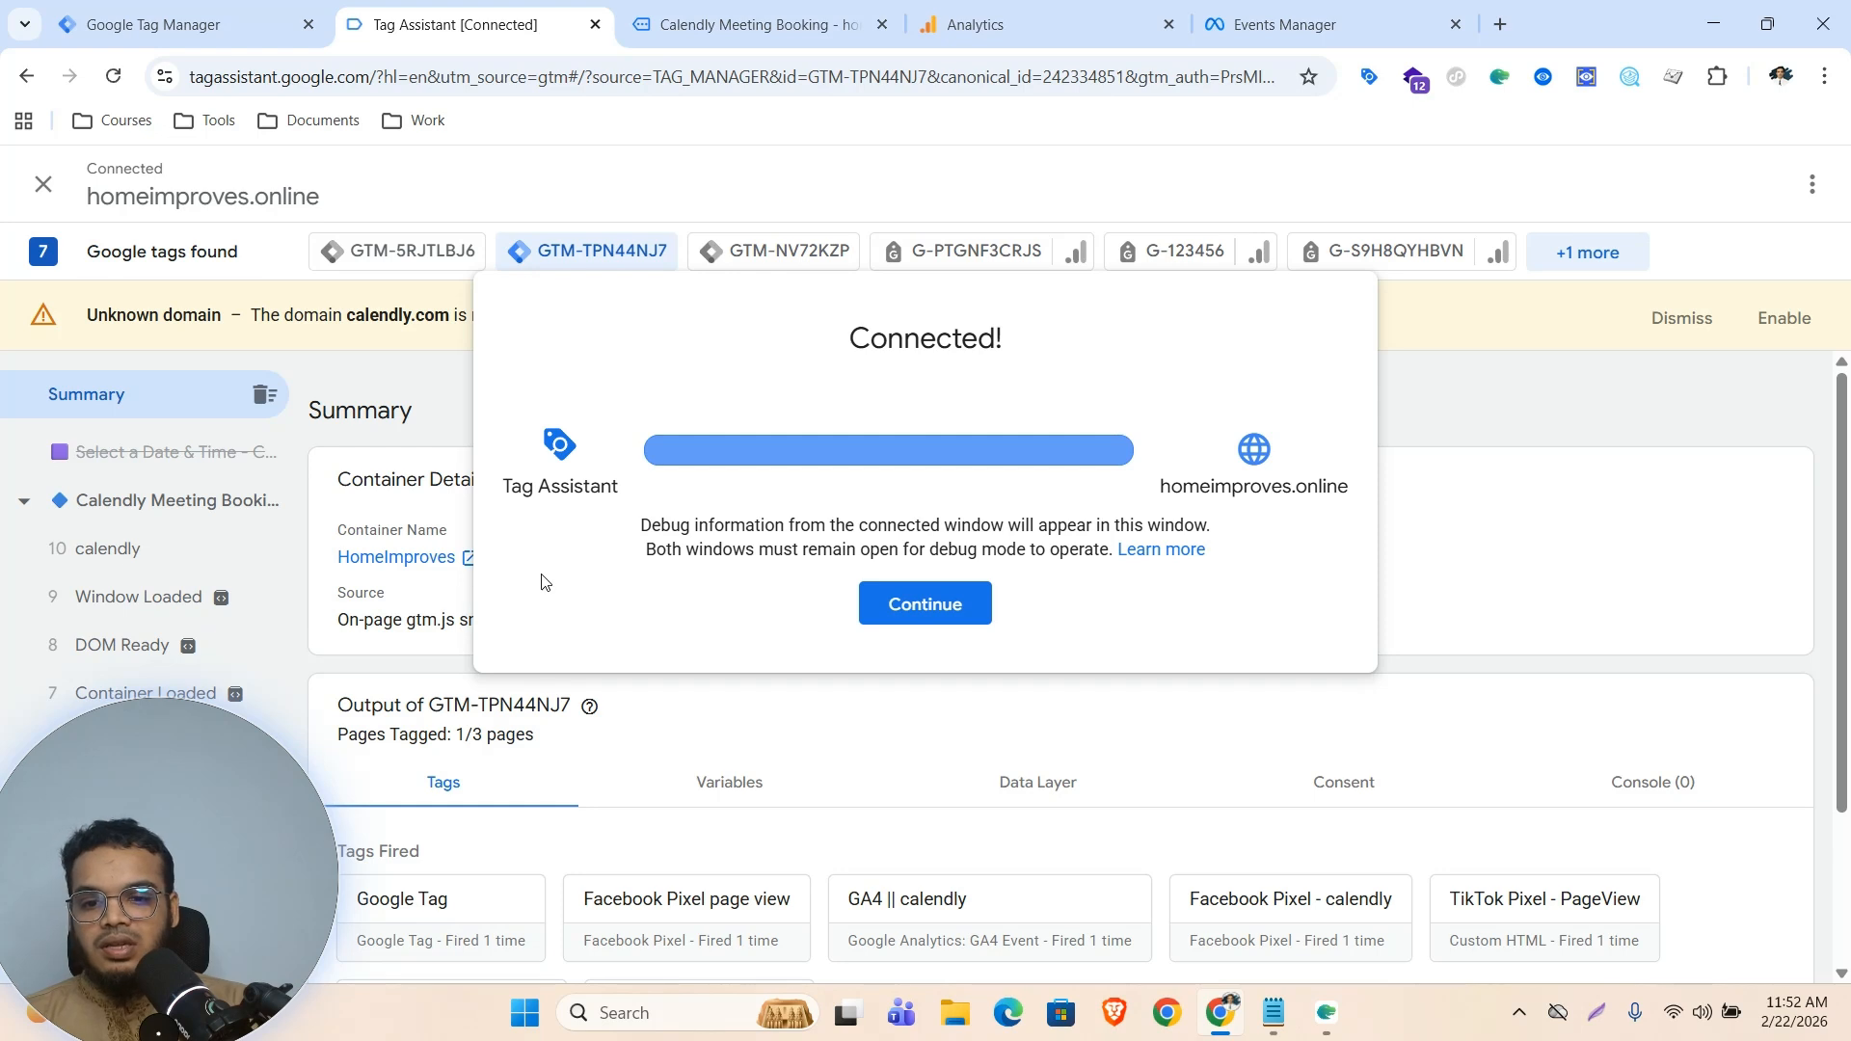
pyautogui.click(883, 609)
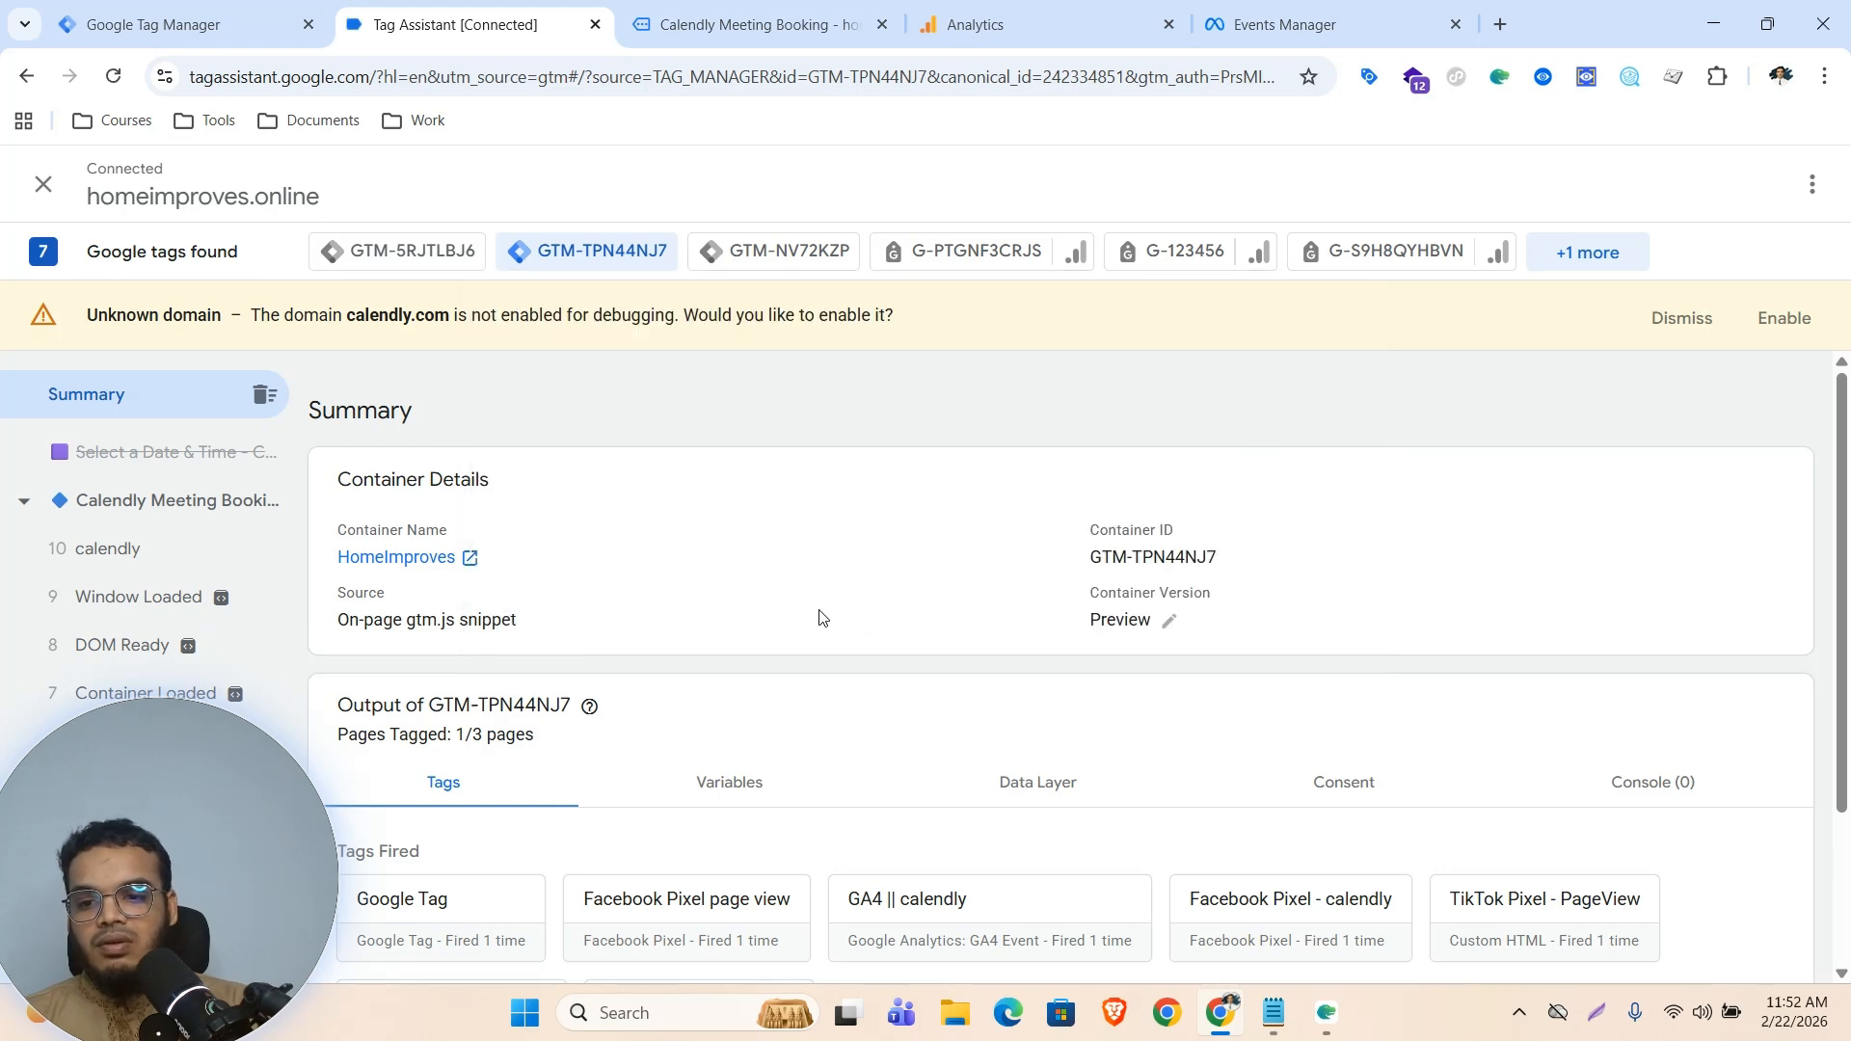
pyautogui.click(127, 559)
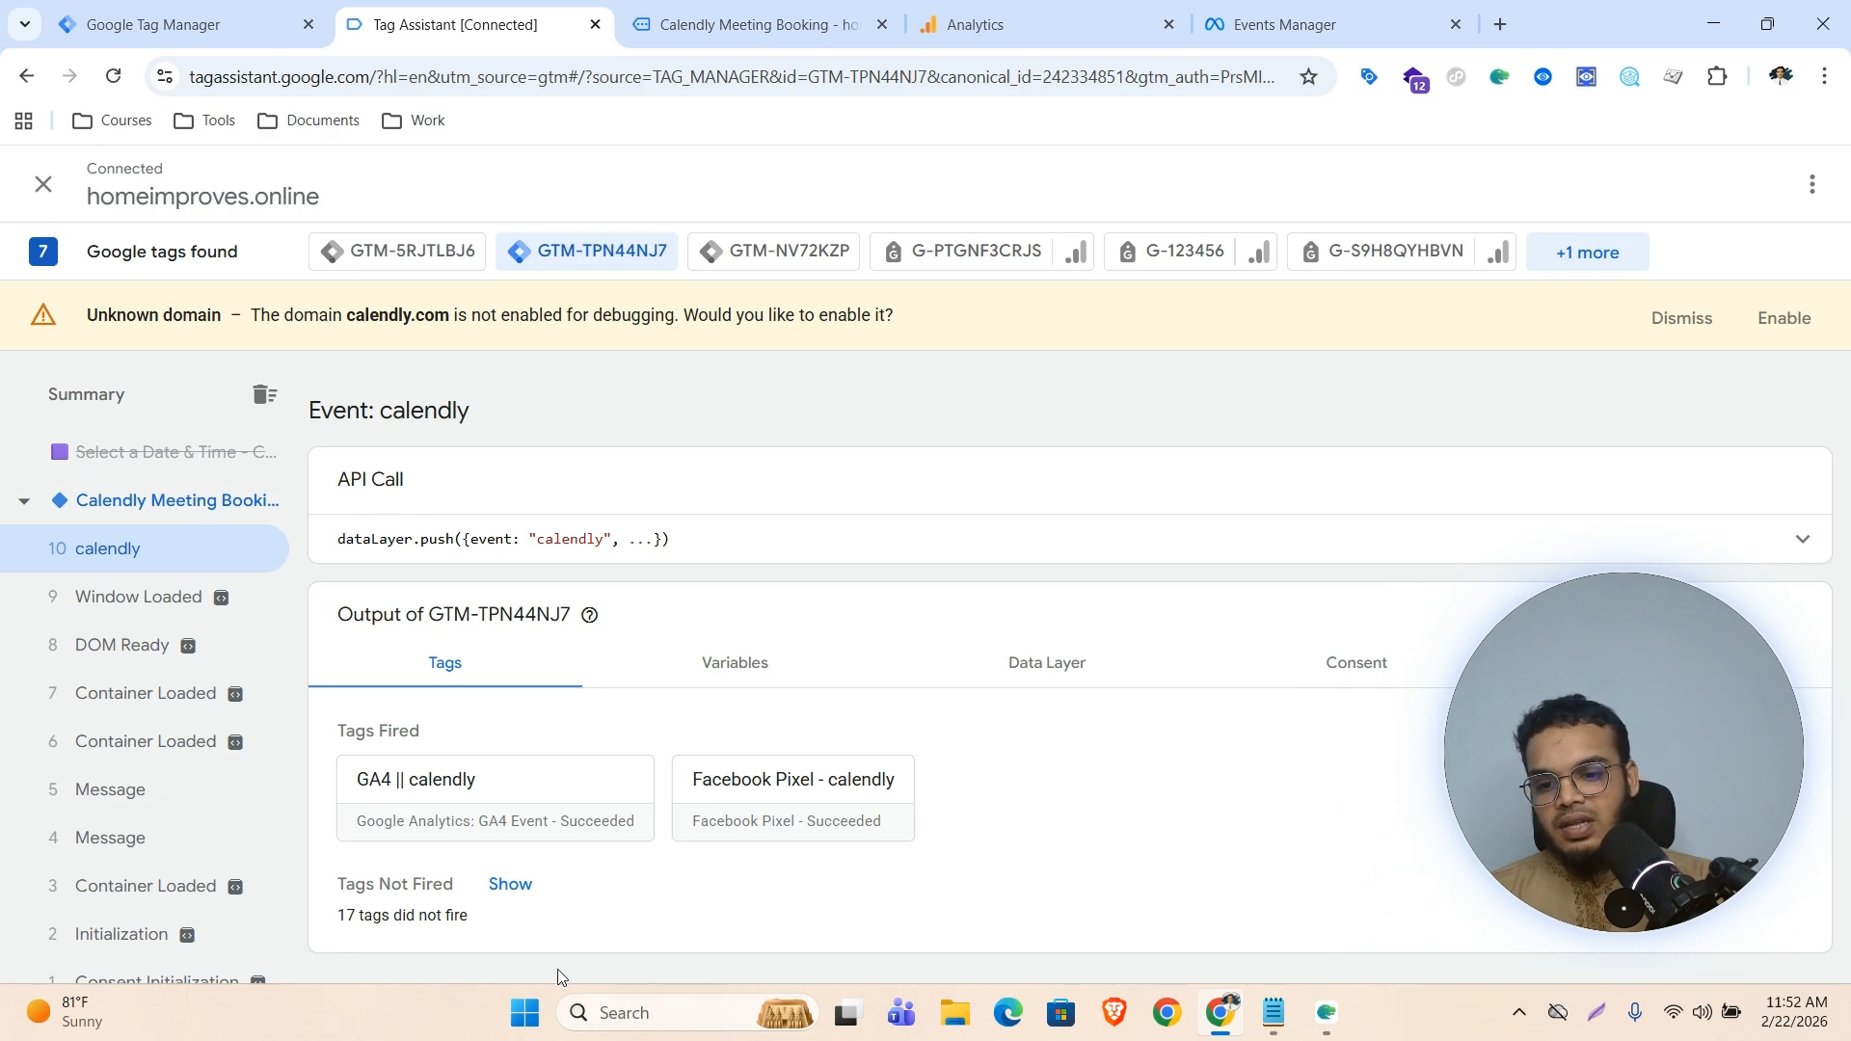
pyautogui.click(472, 783)
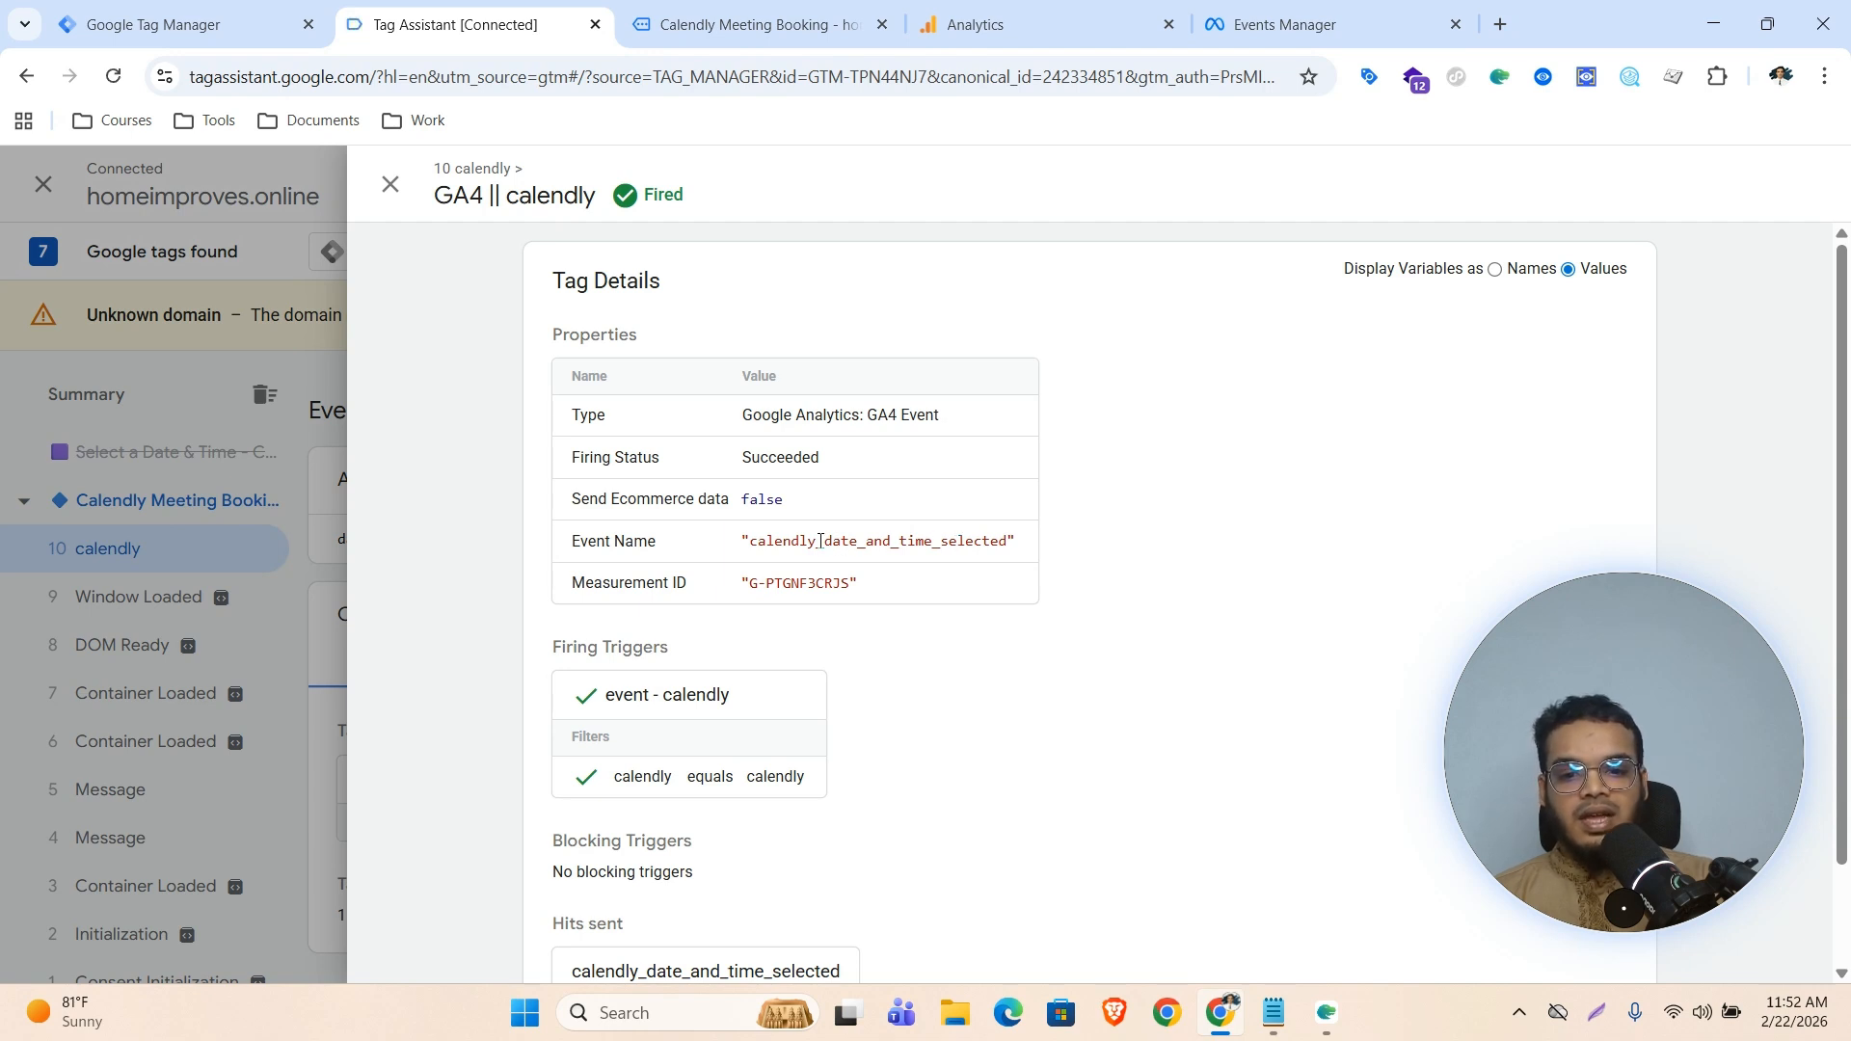
pyautogui.moveTo(820, 541); pyautogui.dragTo(1017, 540)
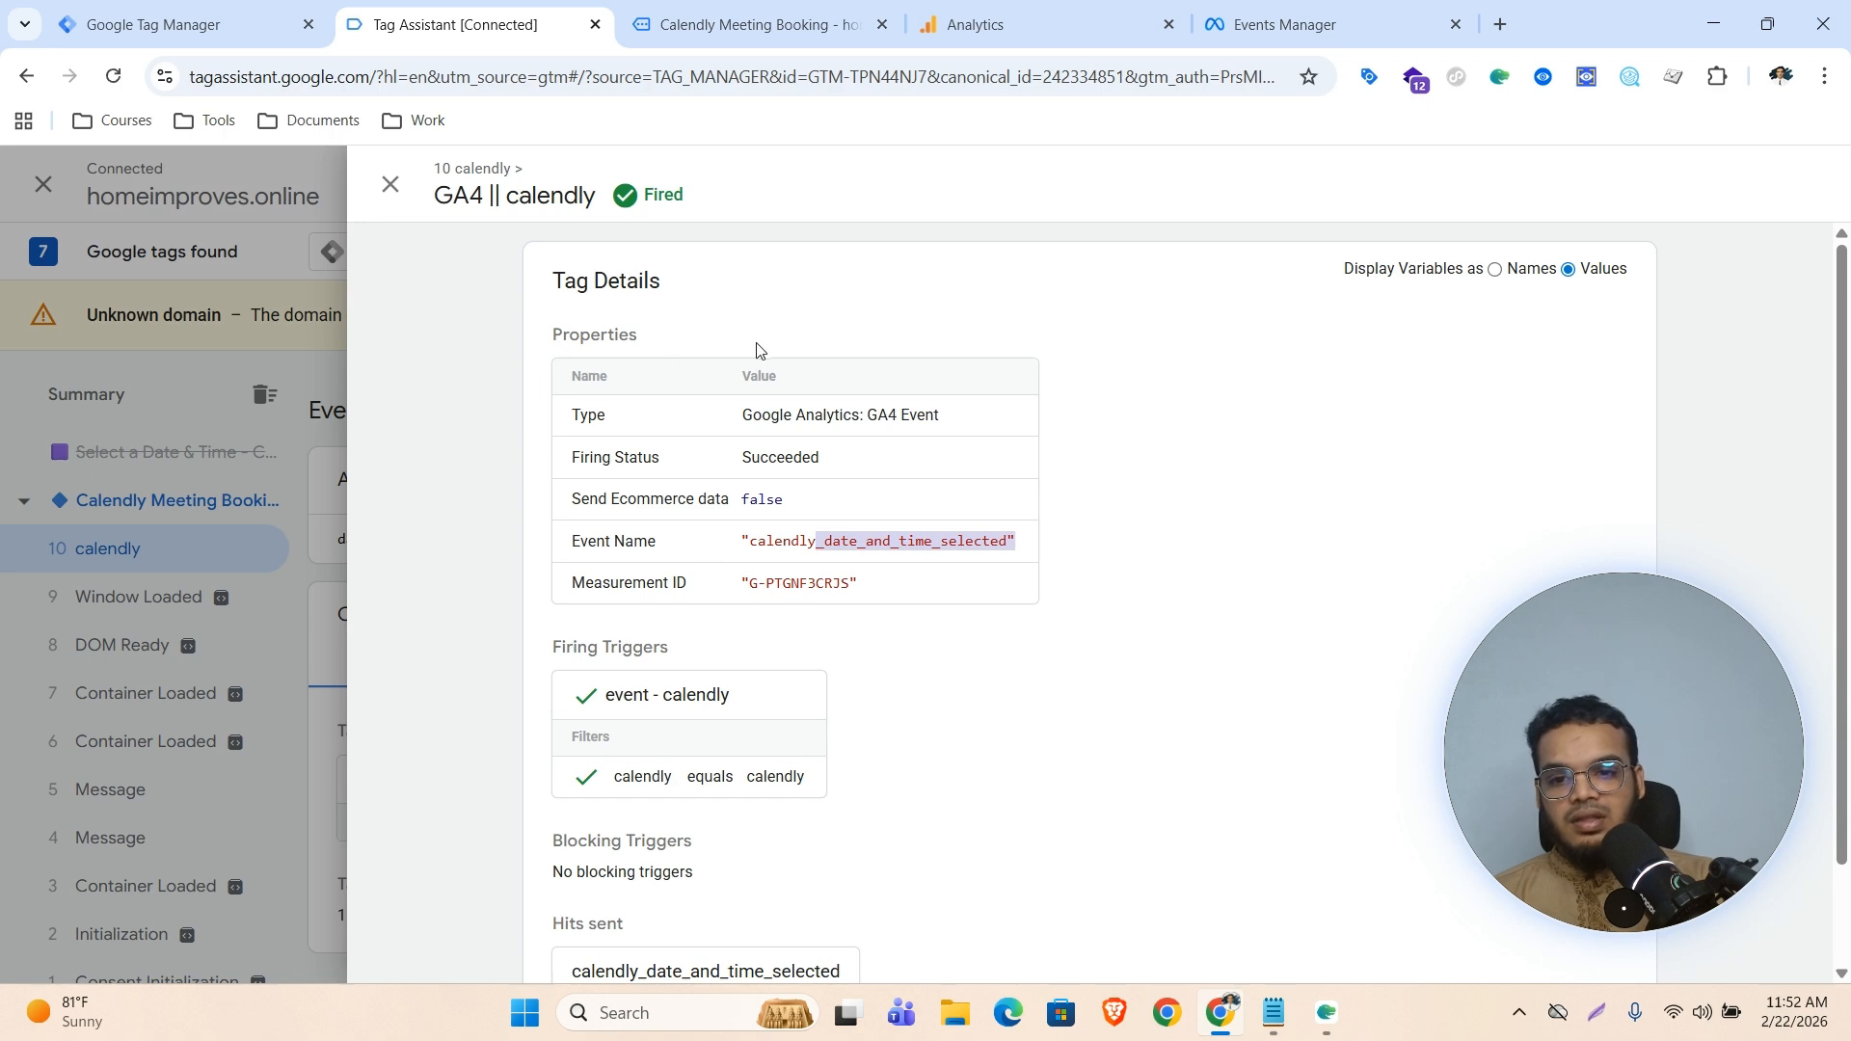
pyautogui.click(107, 569)
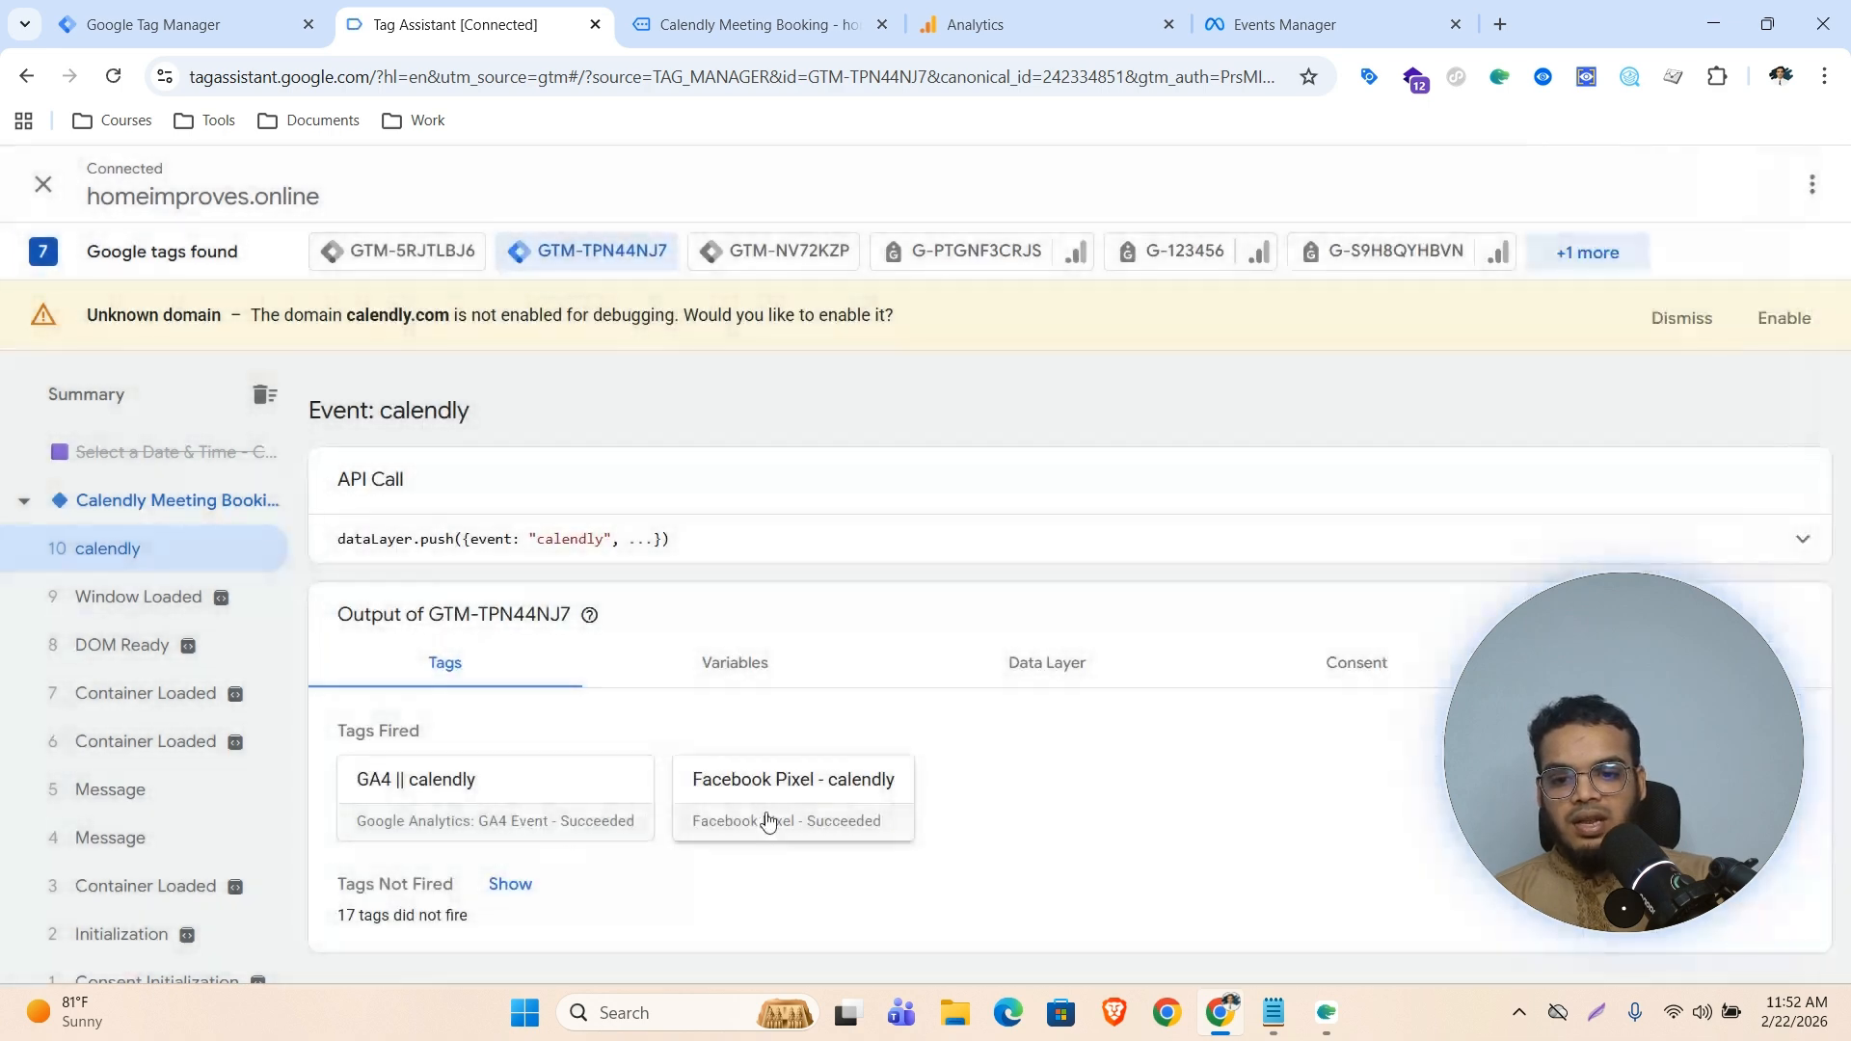
pyautogui.click(803, 800)
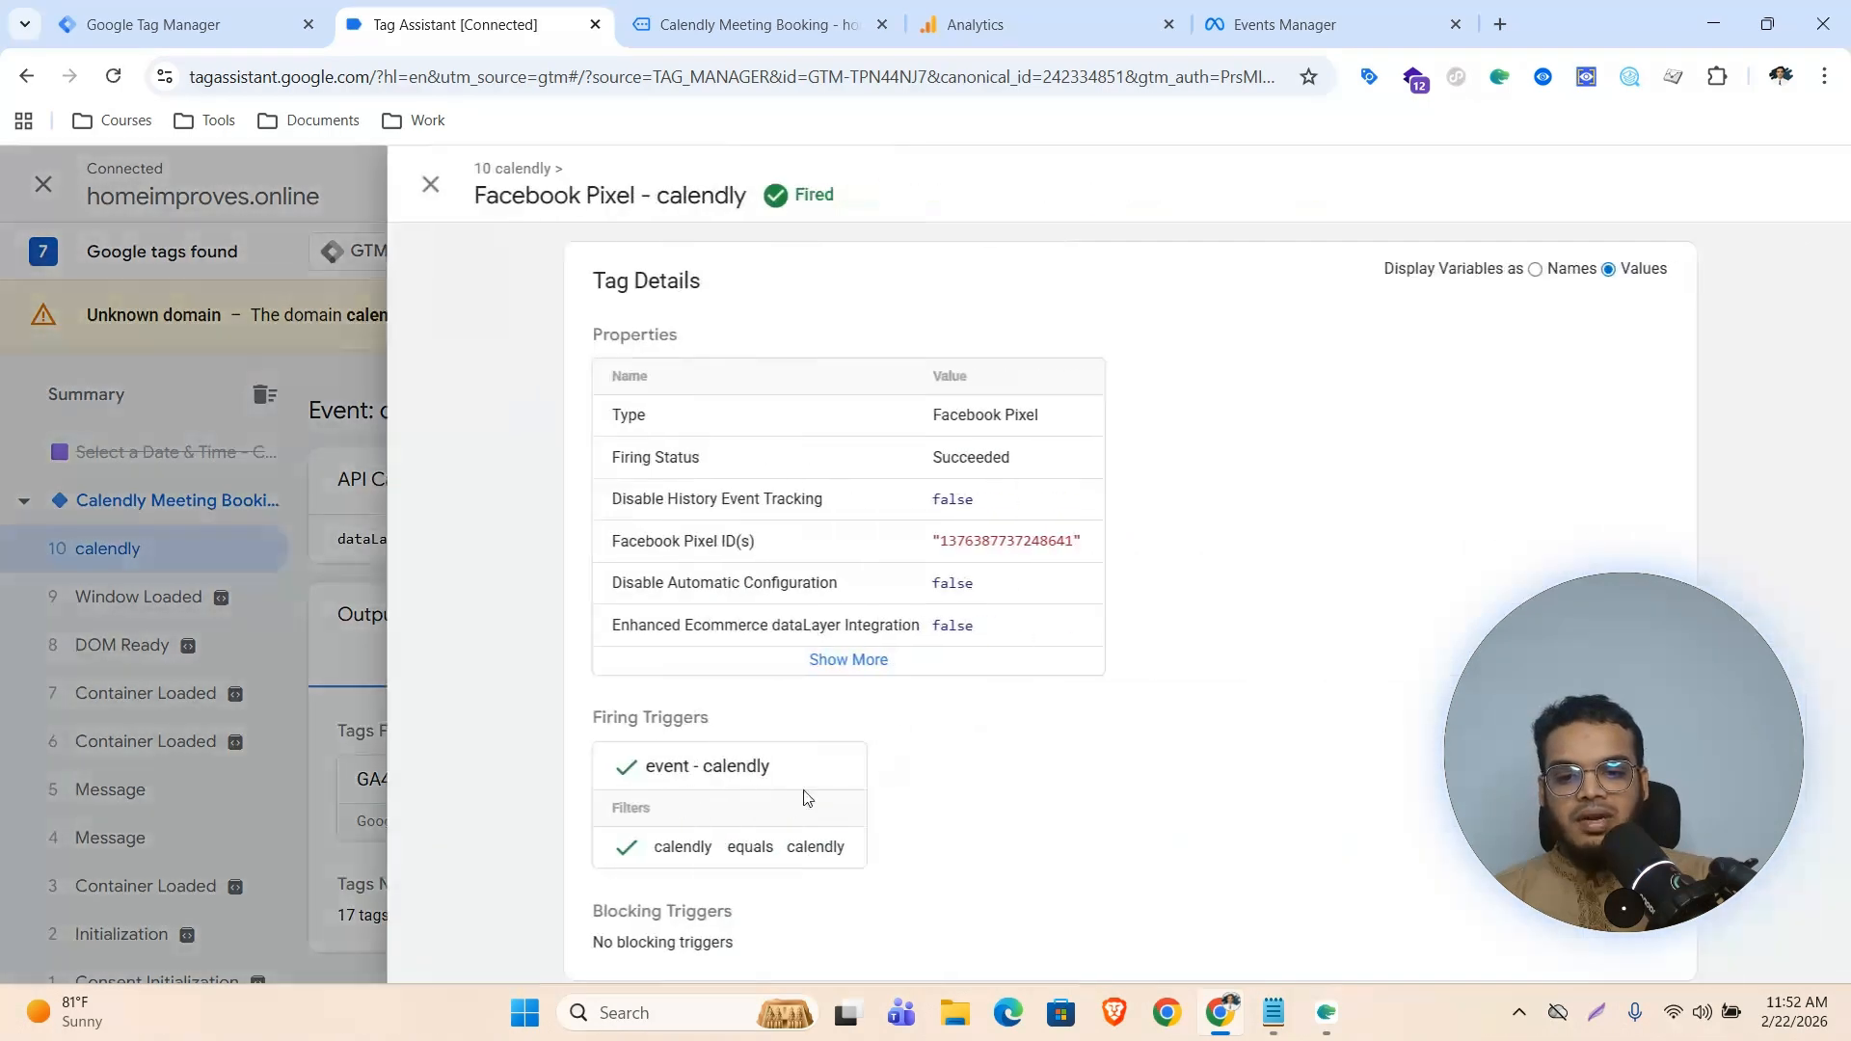
pyautogui.click(820, 671)
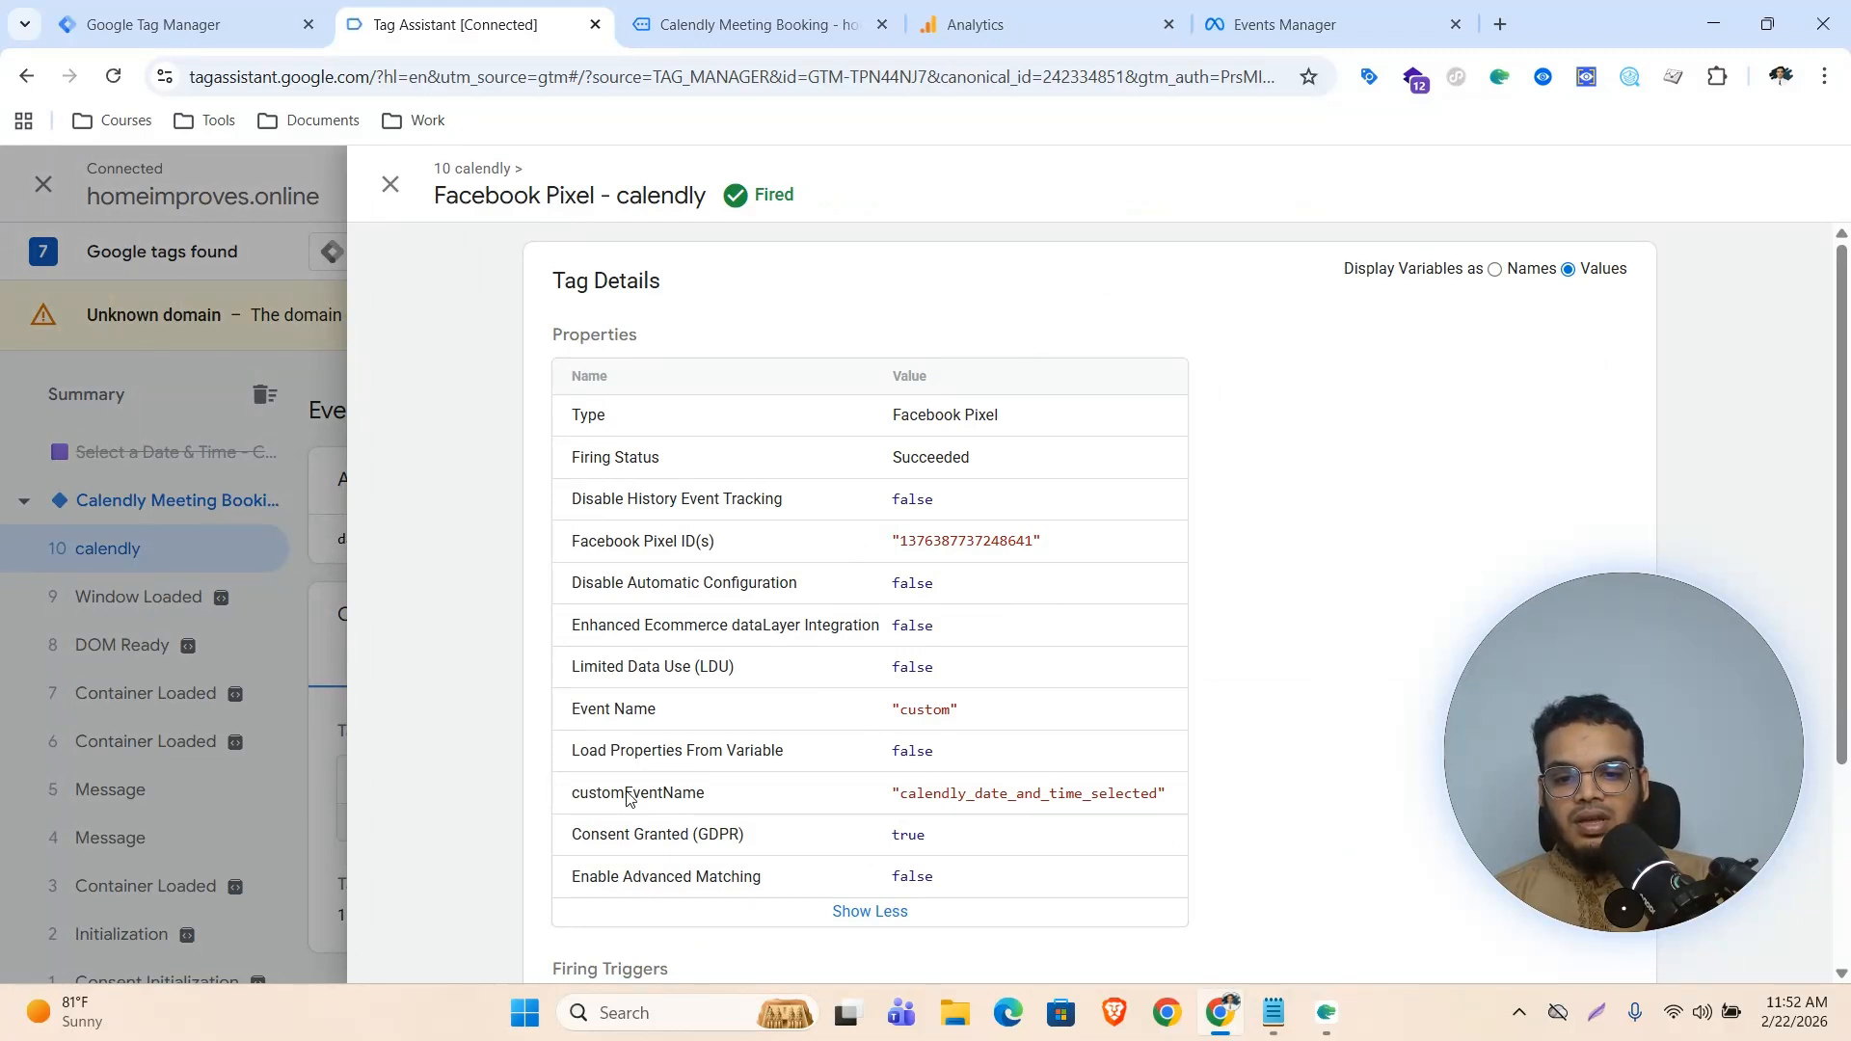
pyautogui.moveTo(905, 795); pyautogui.dragTo(1157, 799)
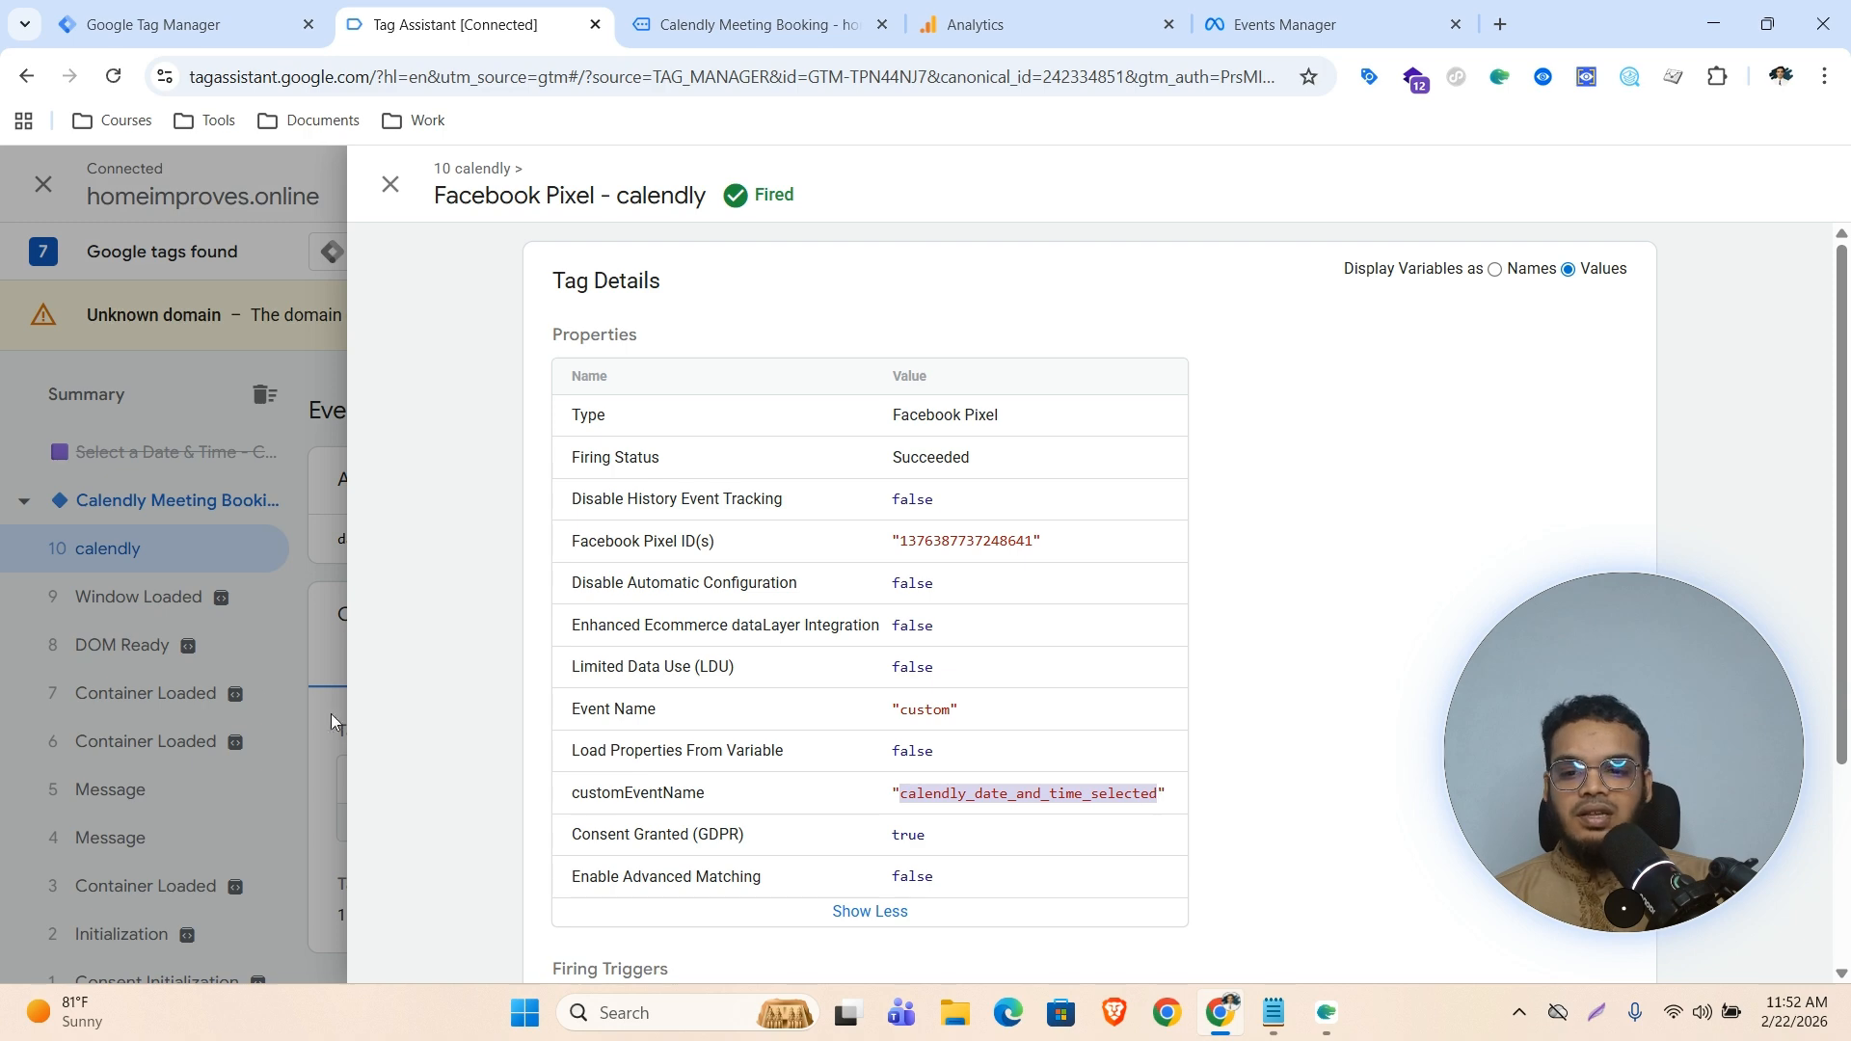
pyautogui.click(212, 668)
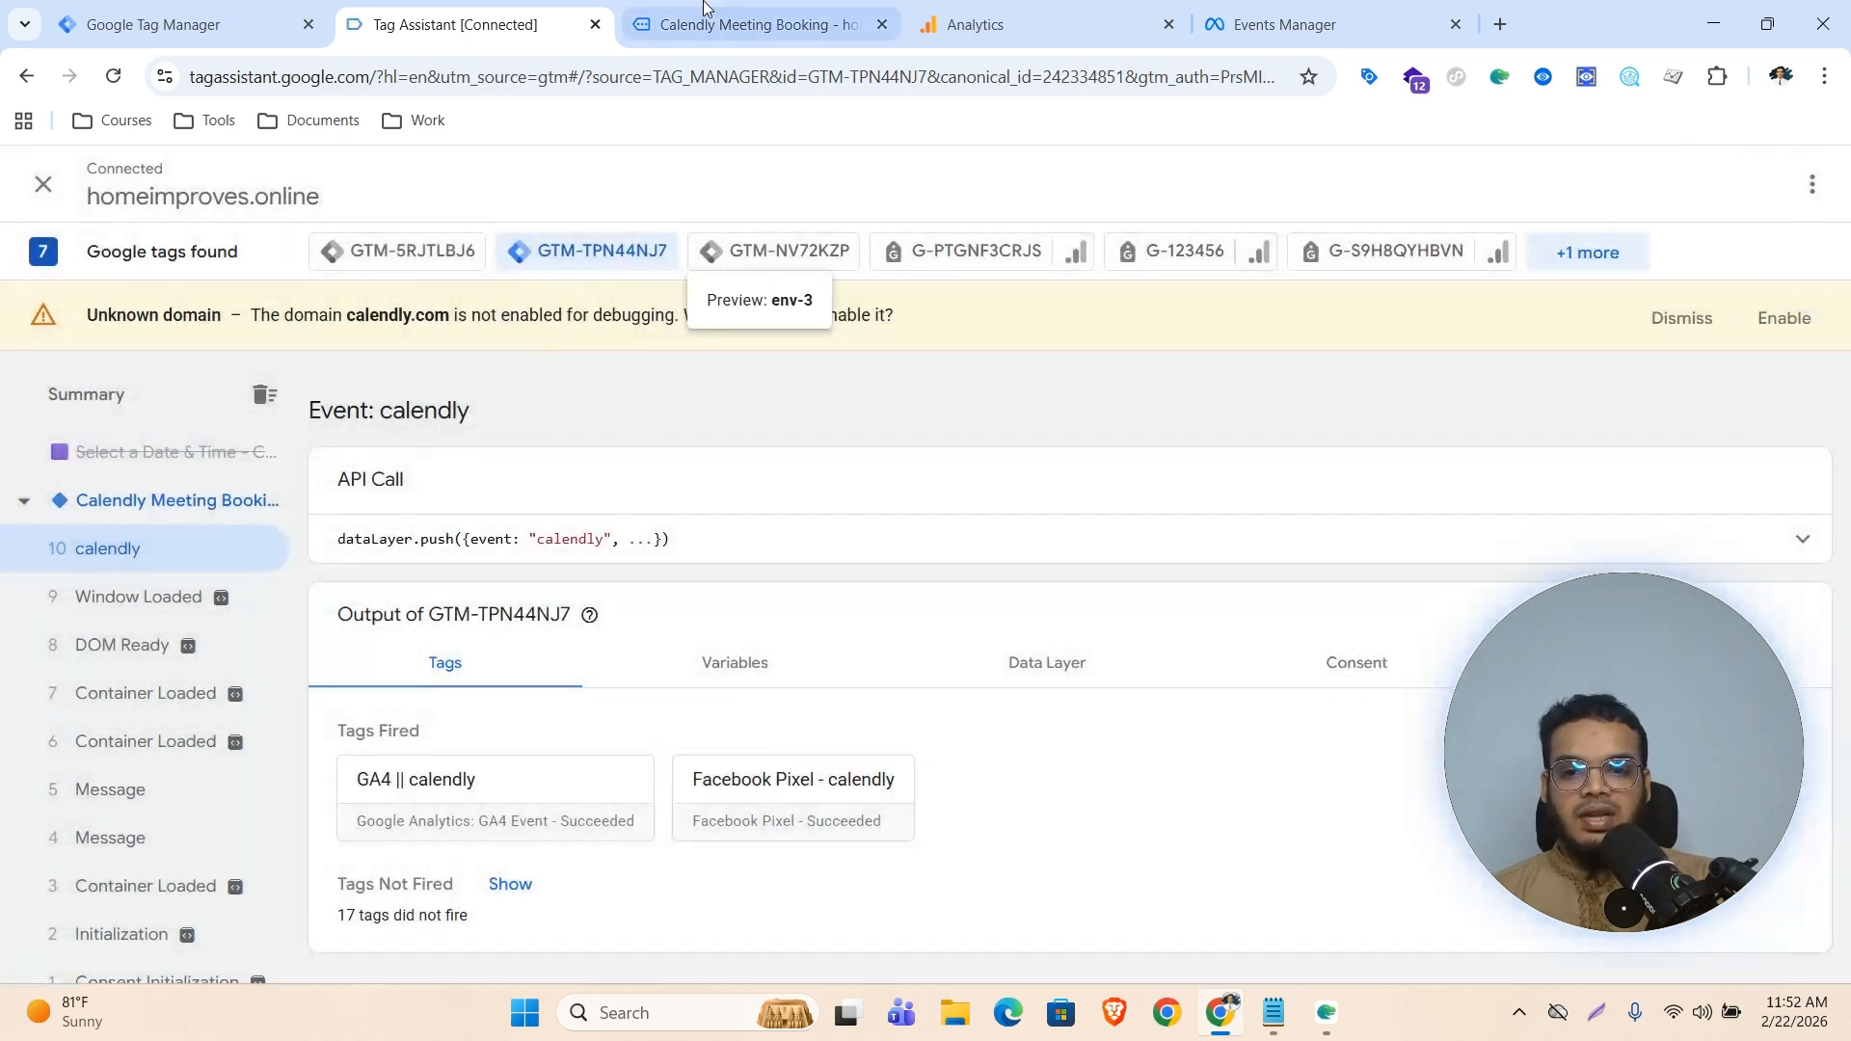
# Fill in the booker's name and e-mail from autofill and schedule the Calendly event
pyautogui.click(706, 21)
pyautogui.scroll(1, 853, 375)
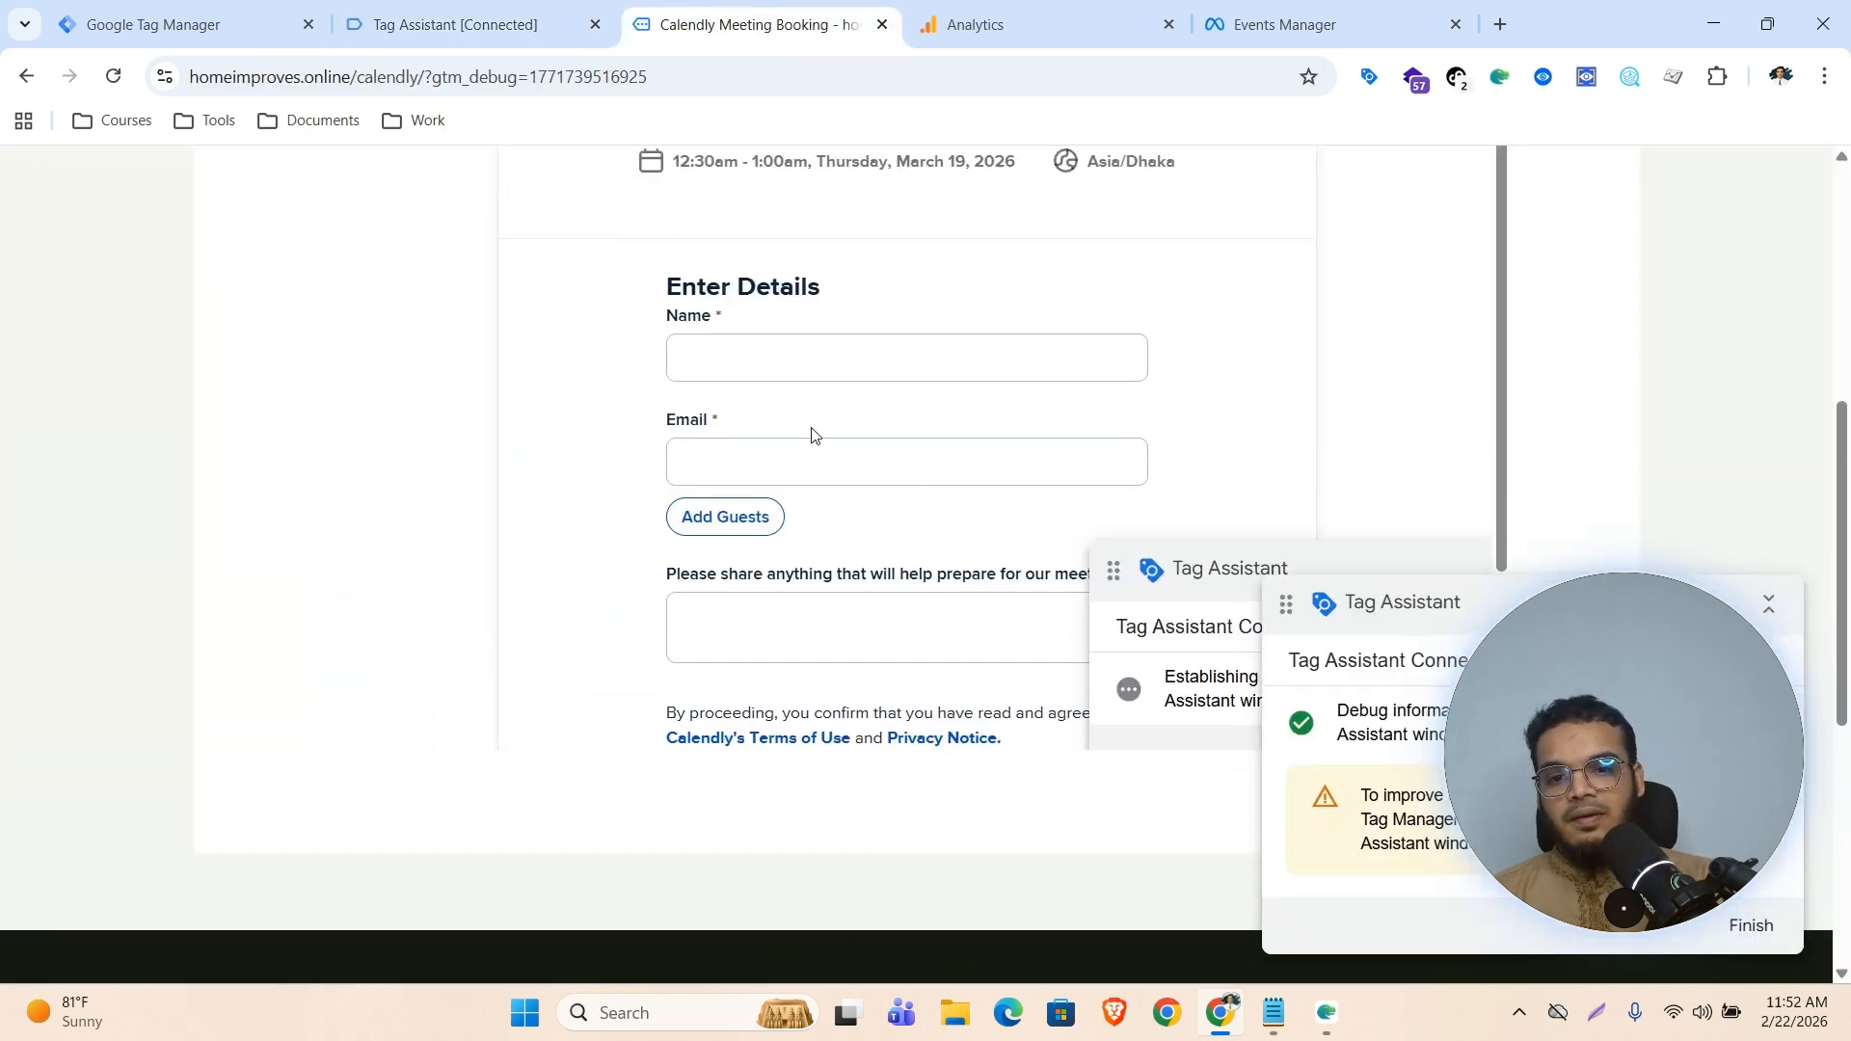
pyautogui.click(801, 364)
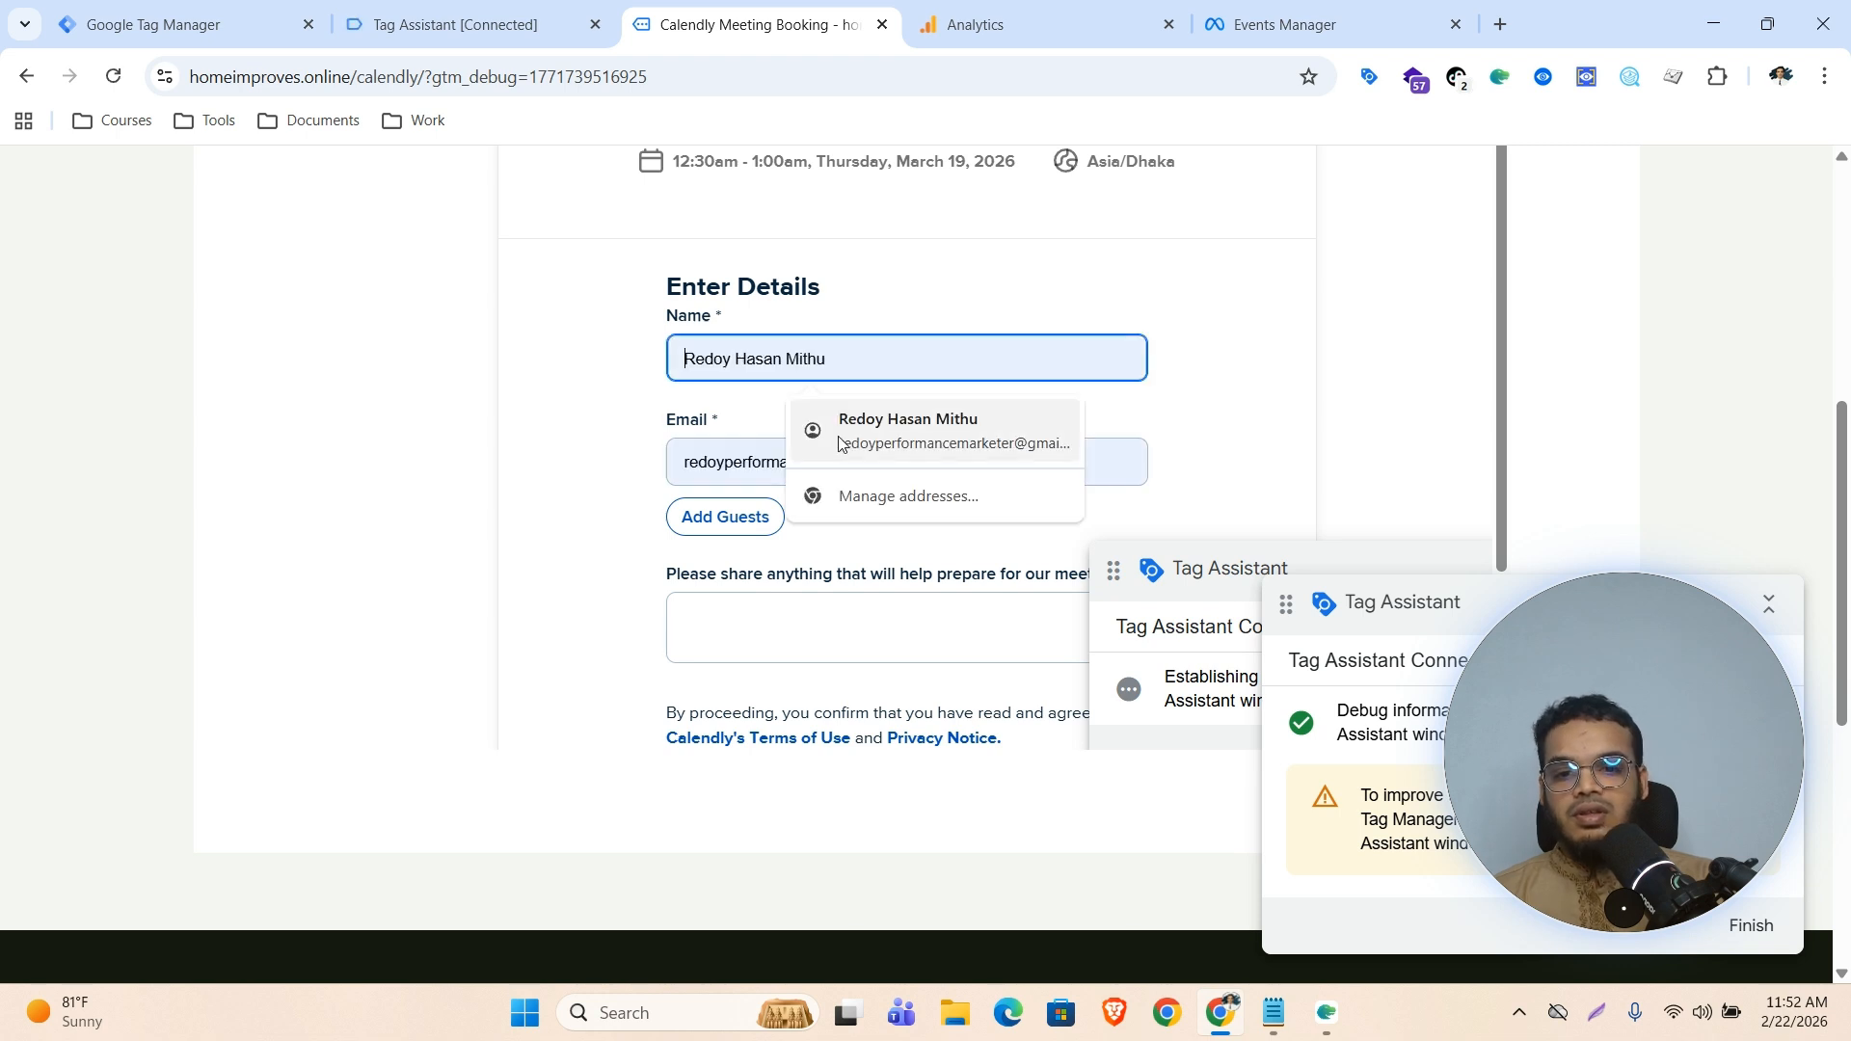
pyautogui.click(923, 425)
pyautogui.scroll(-2, 838, 604)
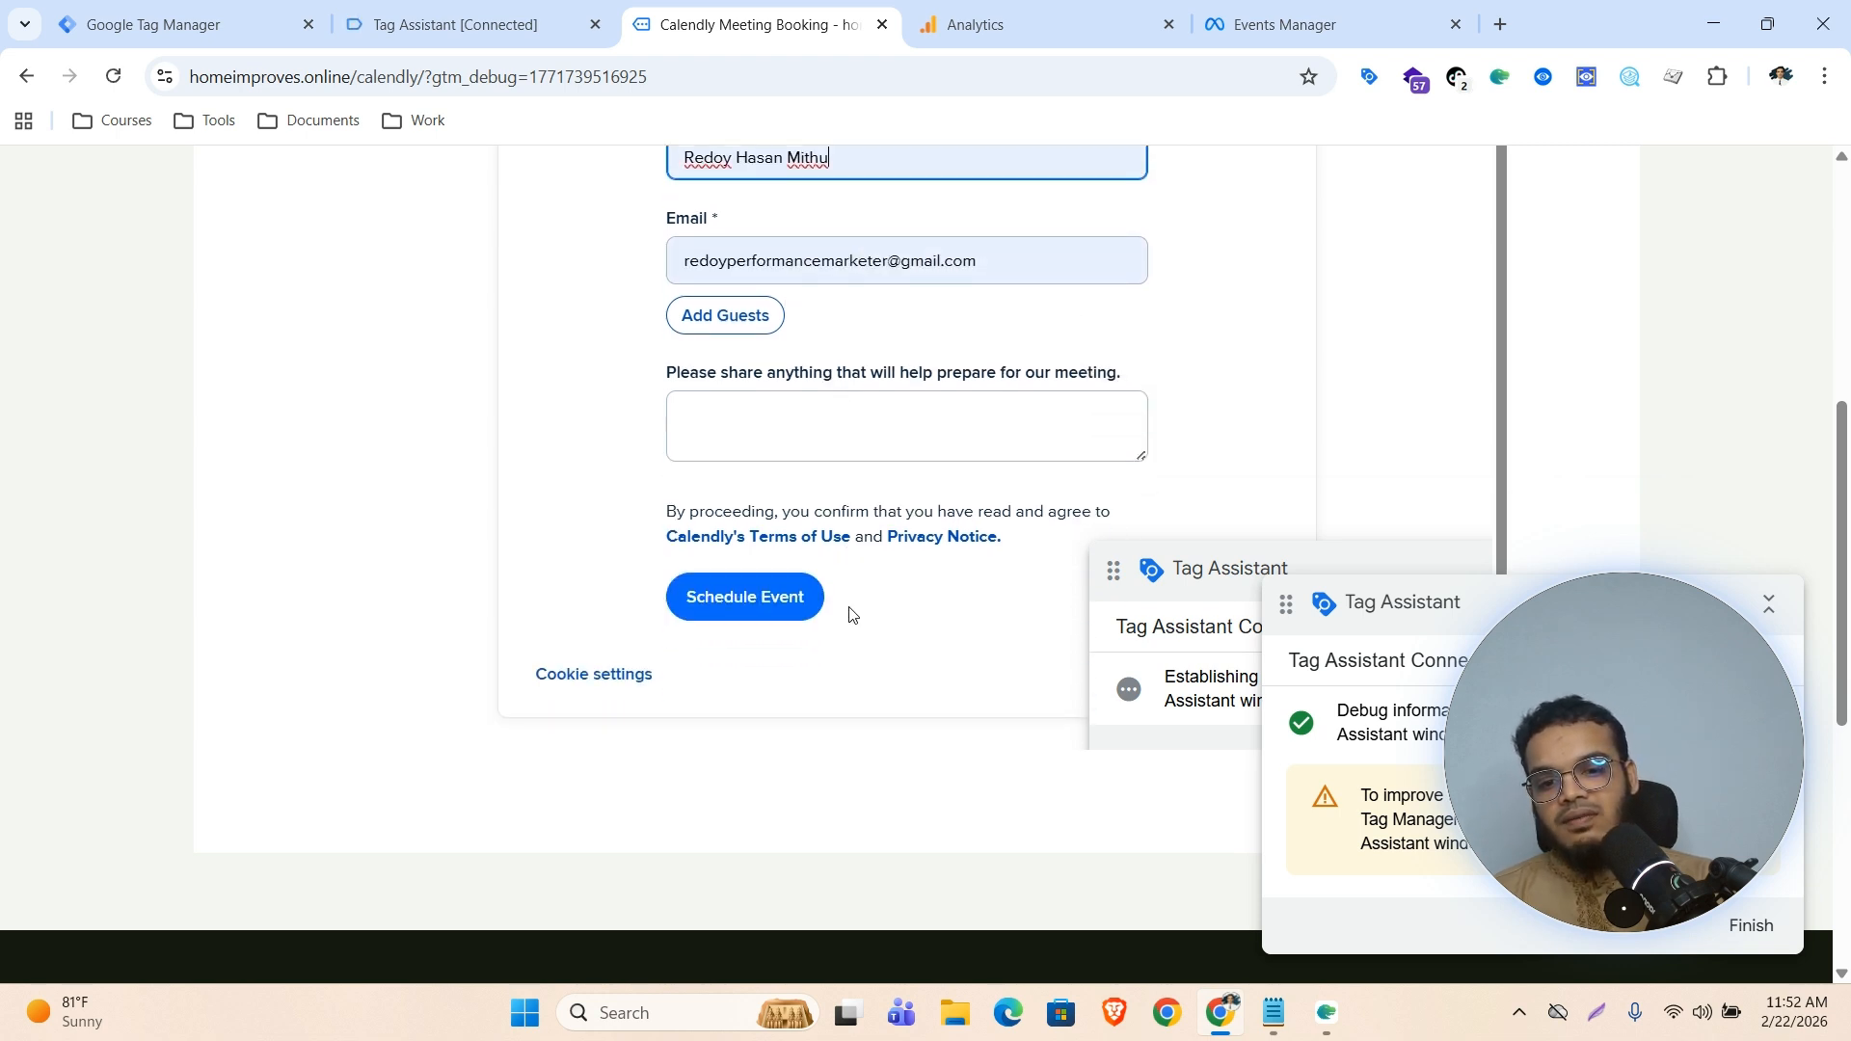
pyautogui.click(732, 608)
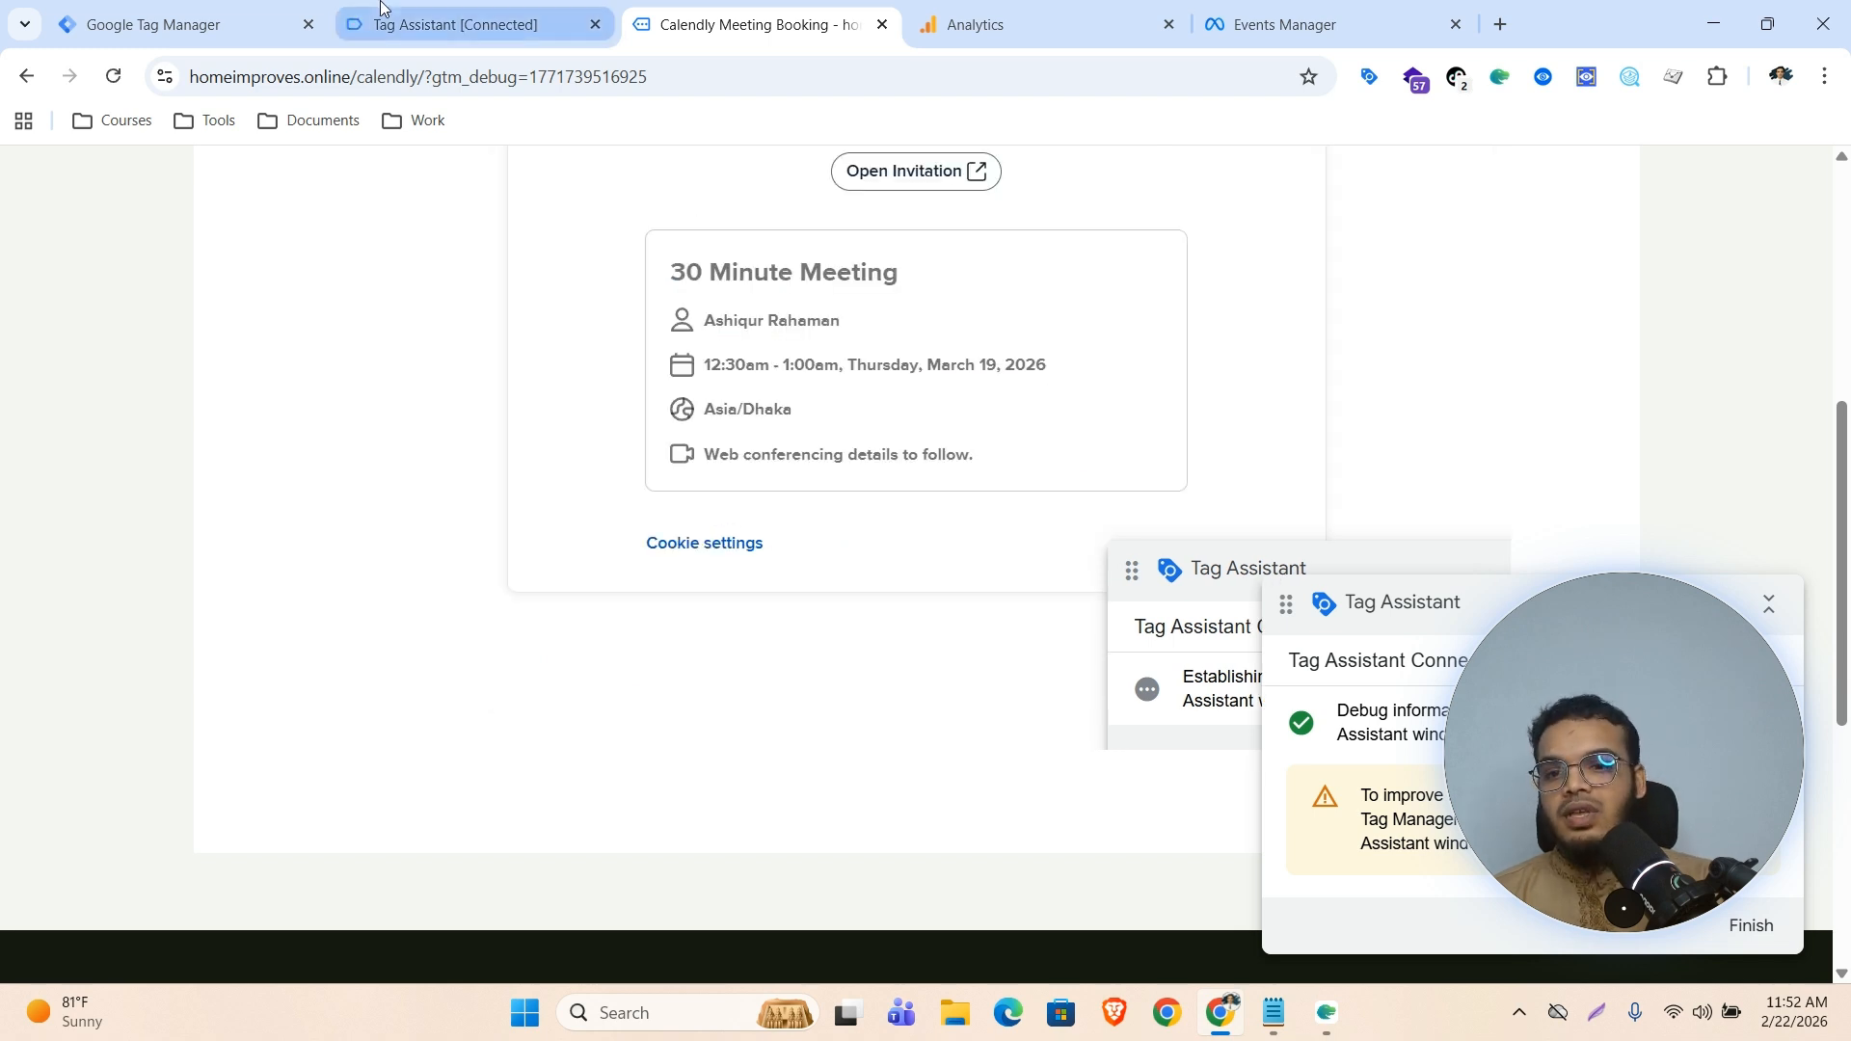
# Inspect the Facebook Pixel and GA4 tags fired on the new calendly event, checking their event names
pyautogui.click(453, 24)
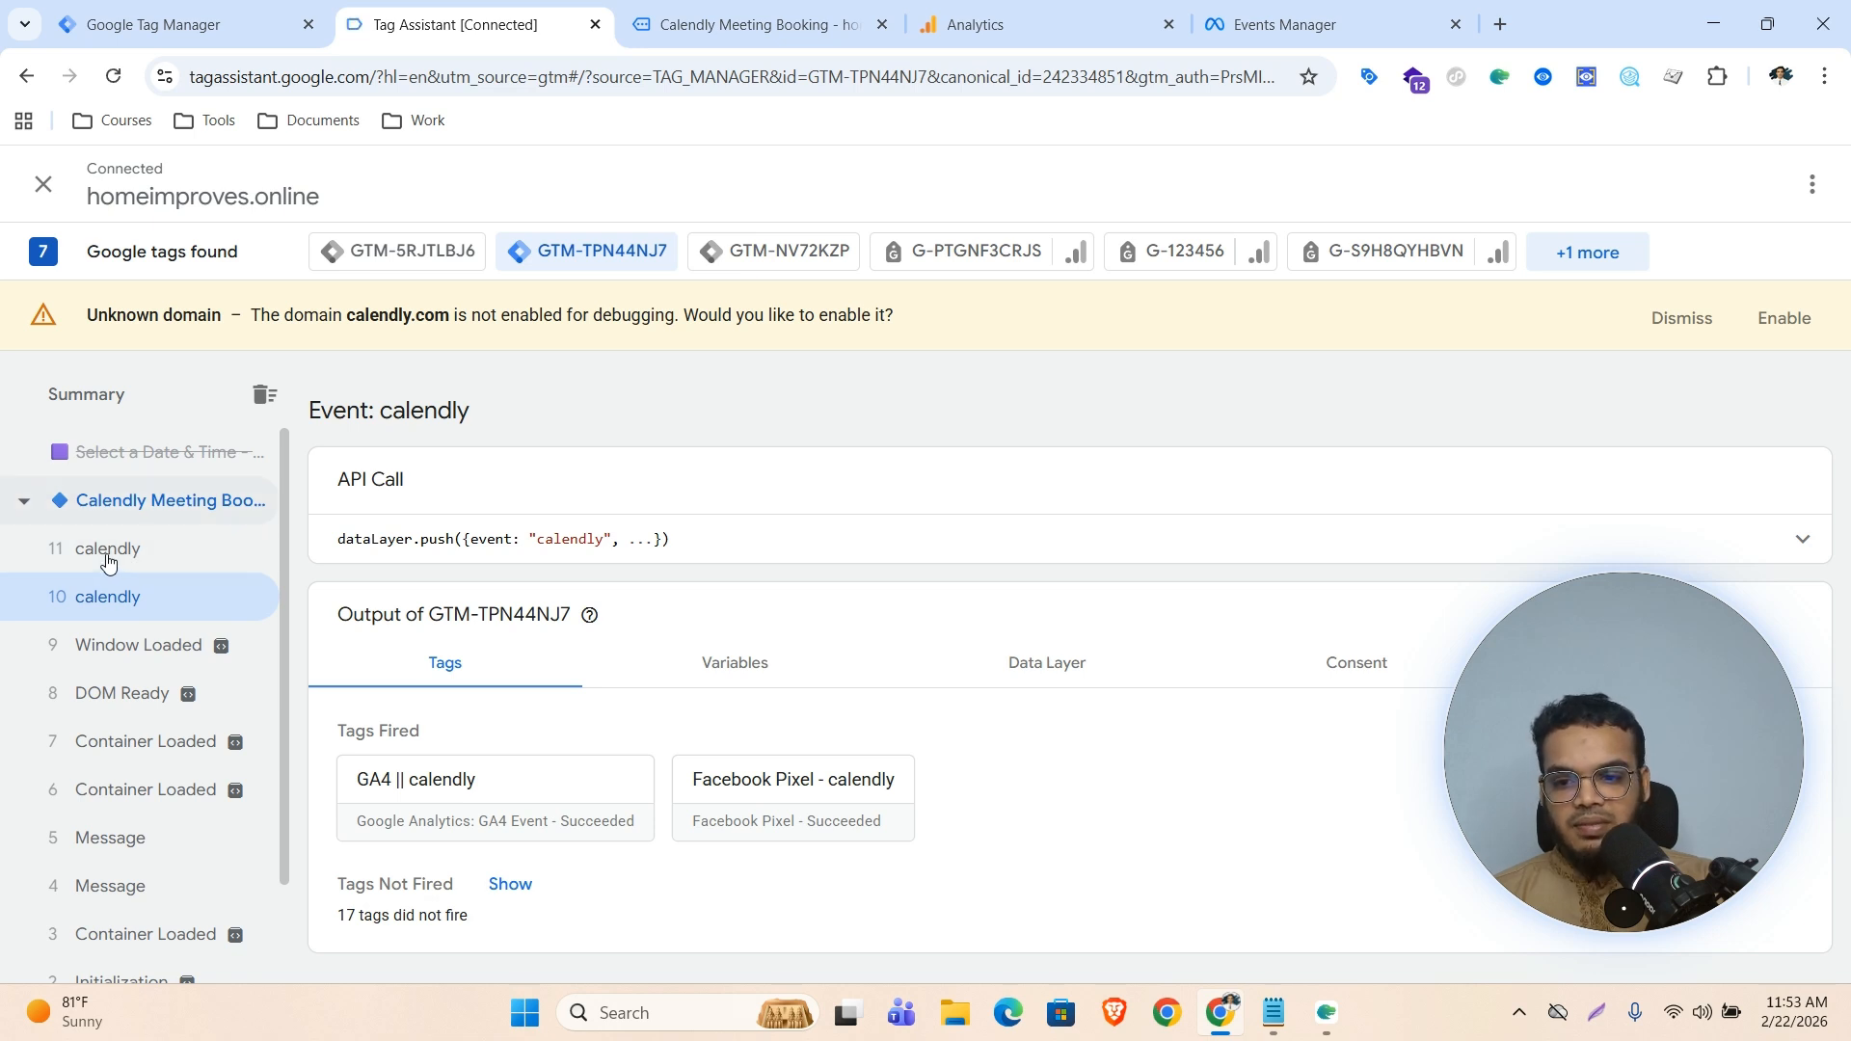
pyautogui.click(159, 561)
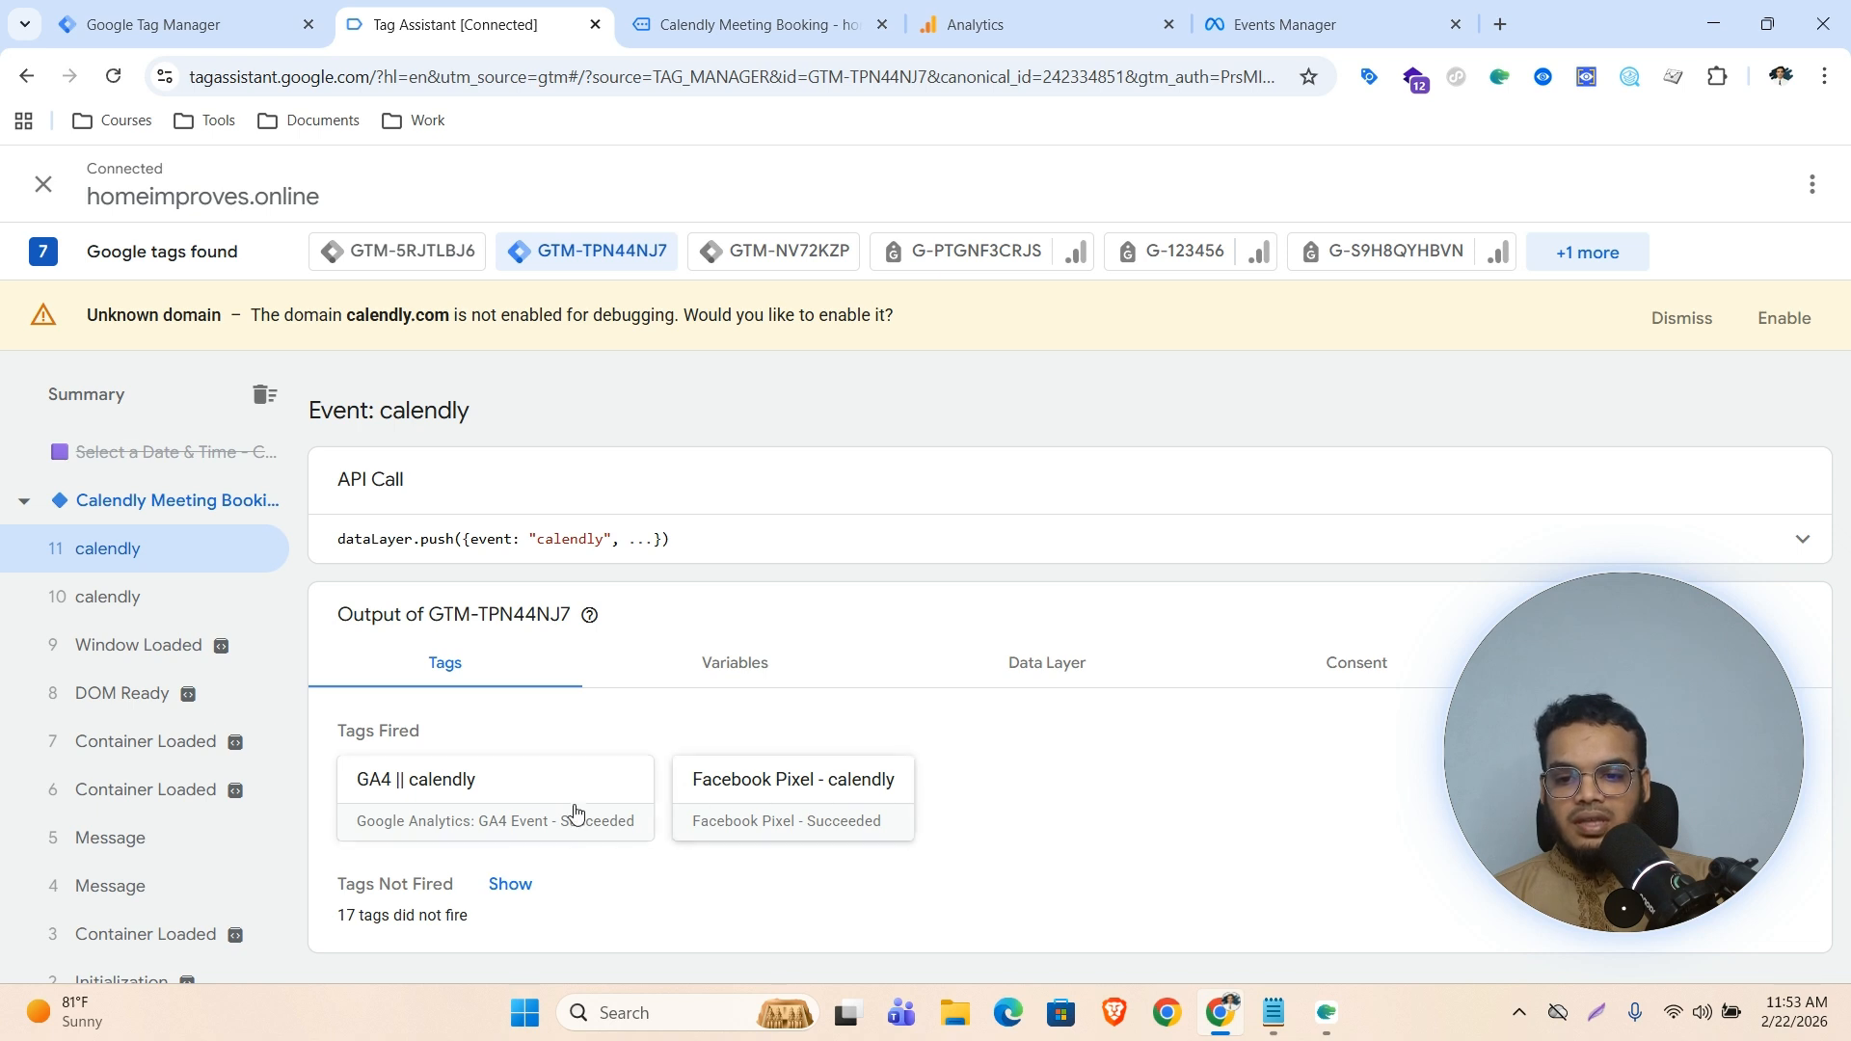
pyautogui.click(829, 802)
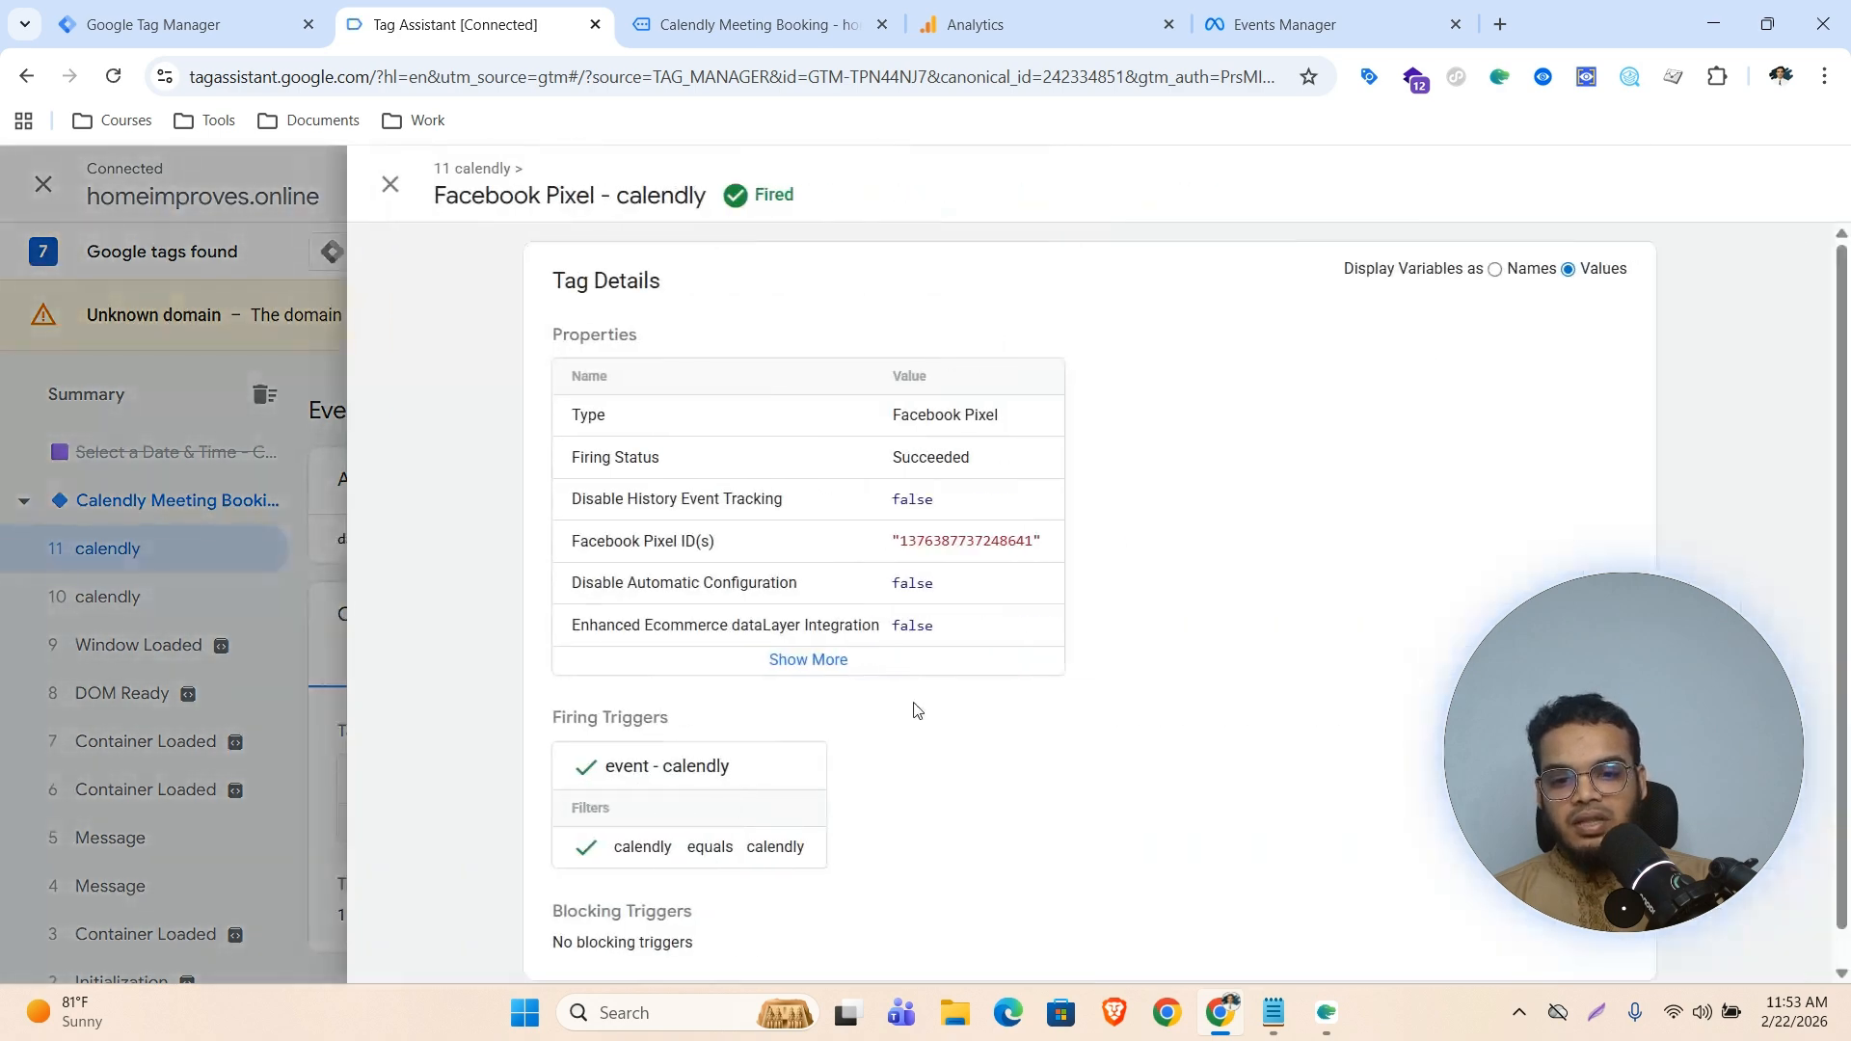
pyautogui.click(829, 663)
pyautogui.scroll(-2, 983, 661)
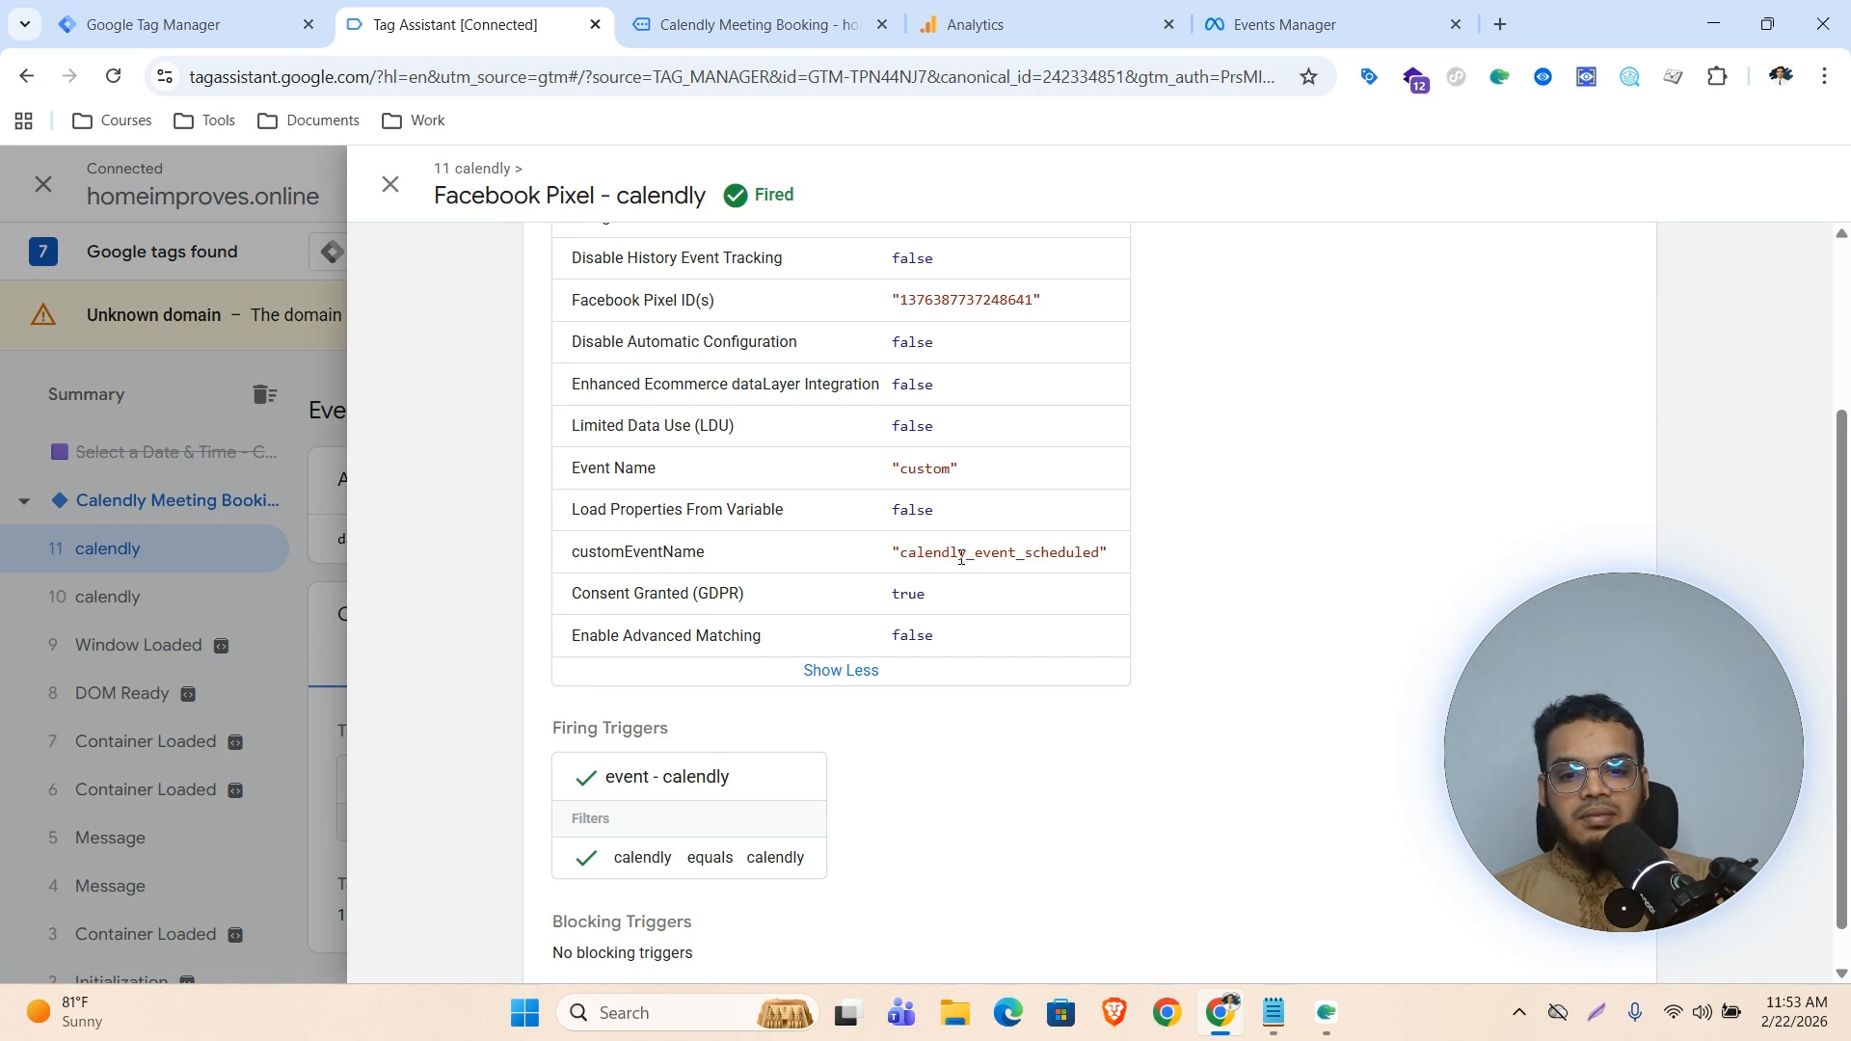
pyautogui.click(260, 619)
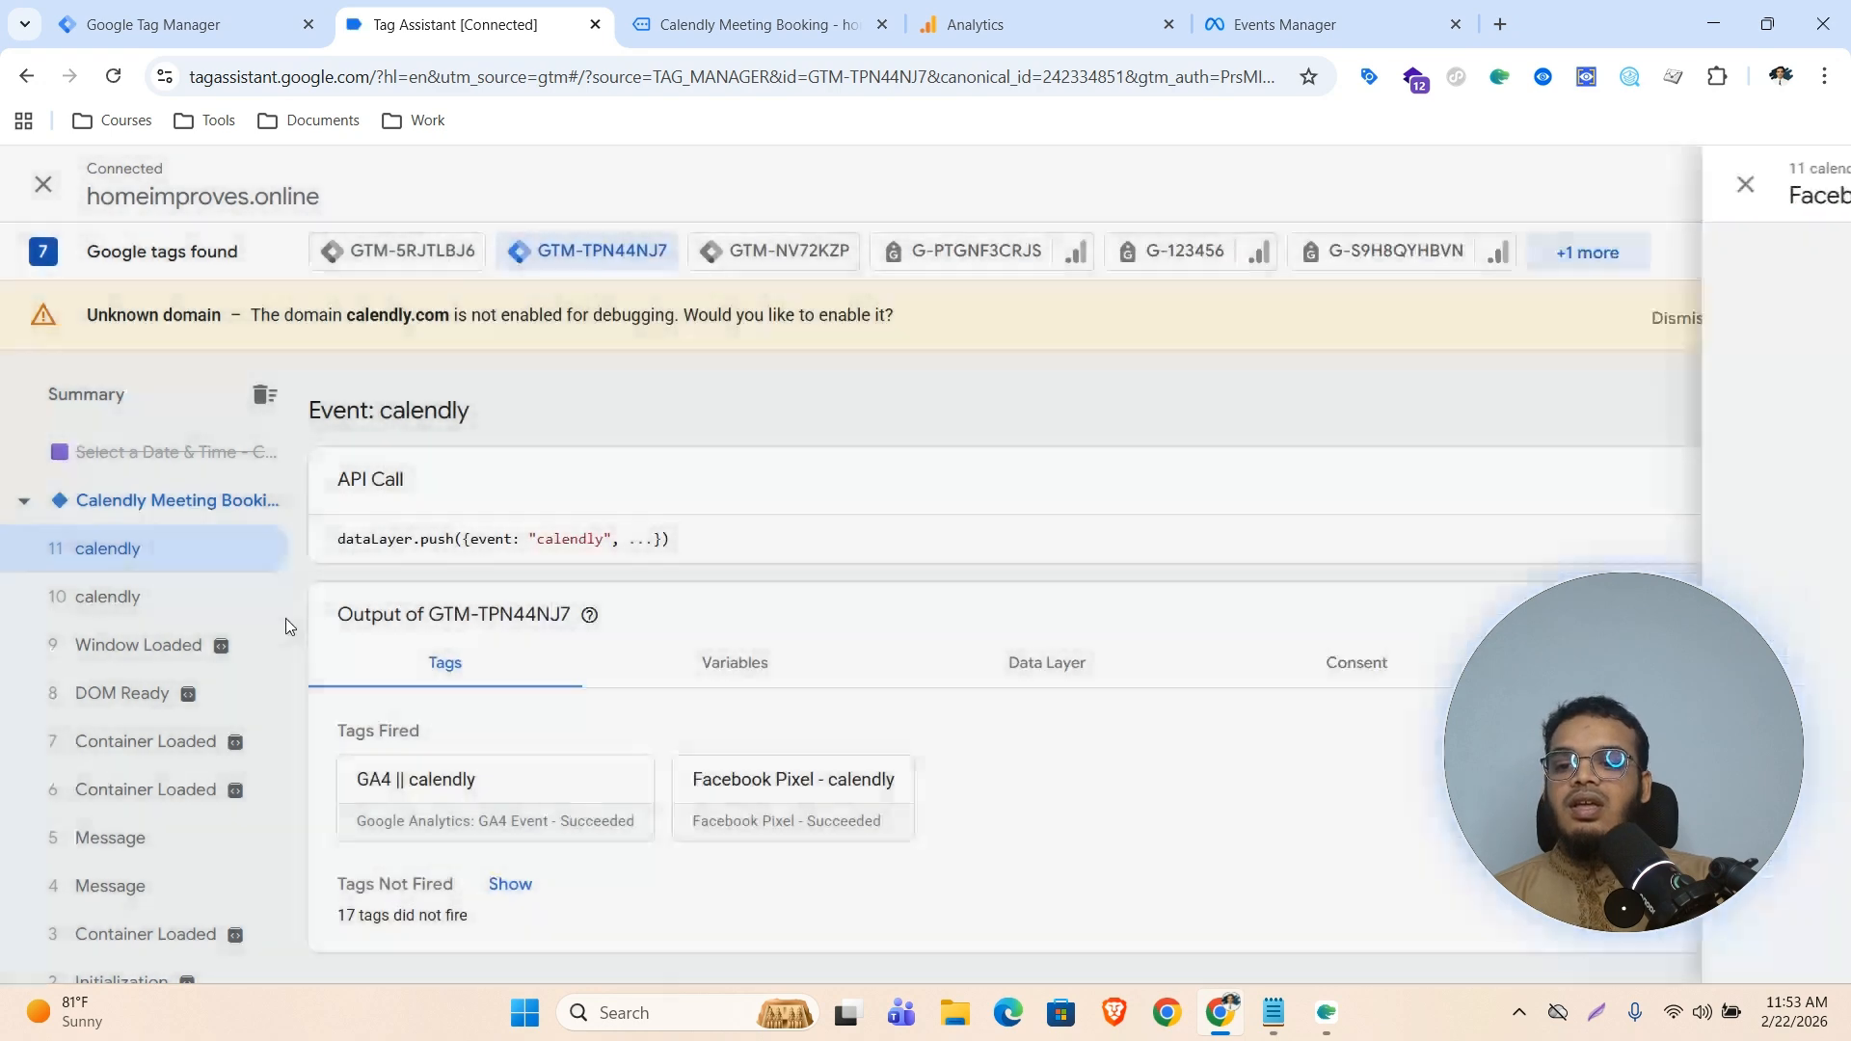
pyautogui.click(446, 799)
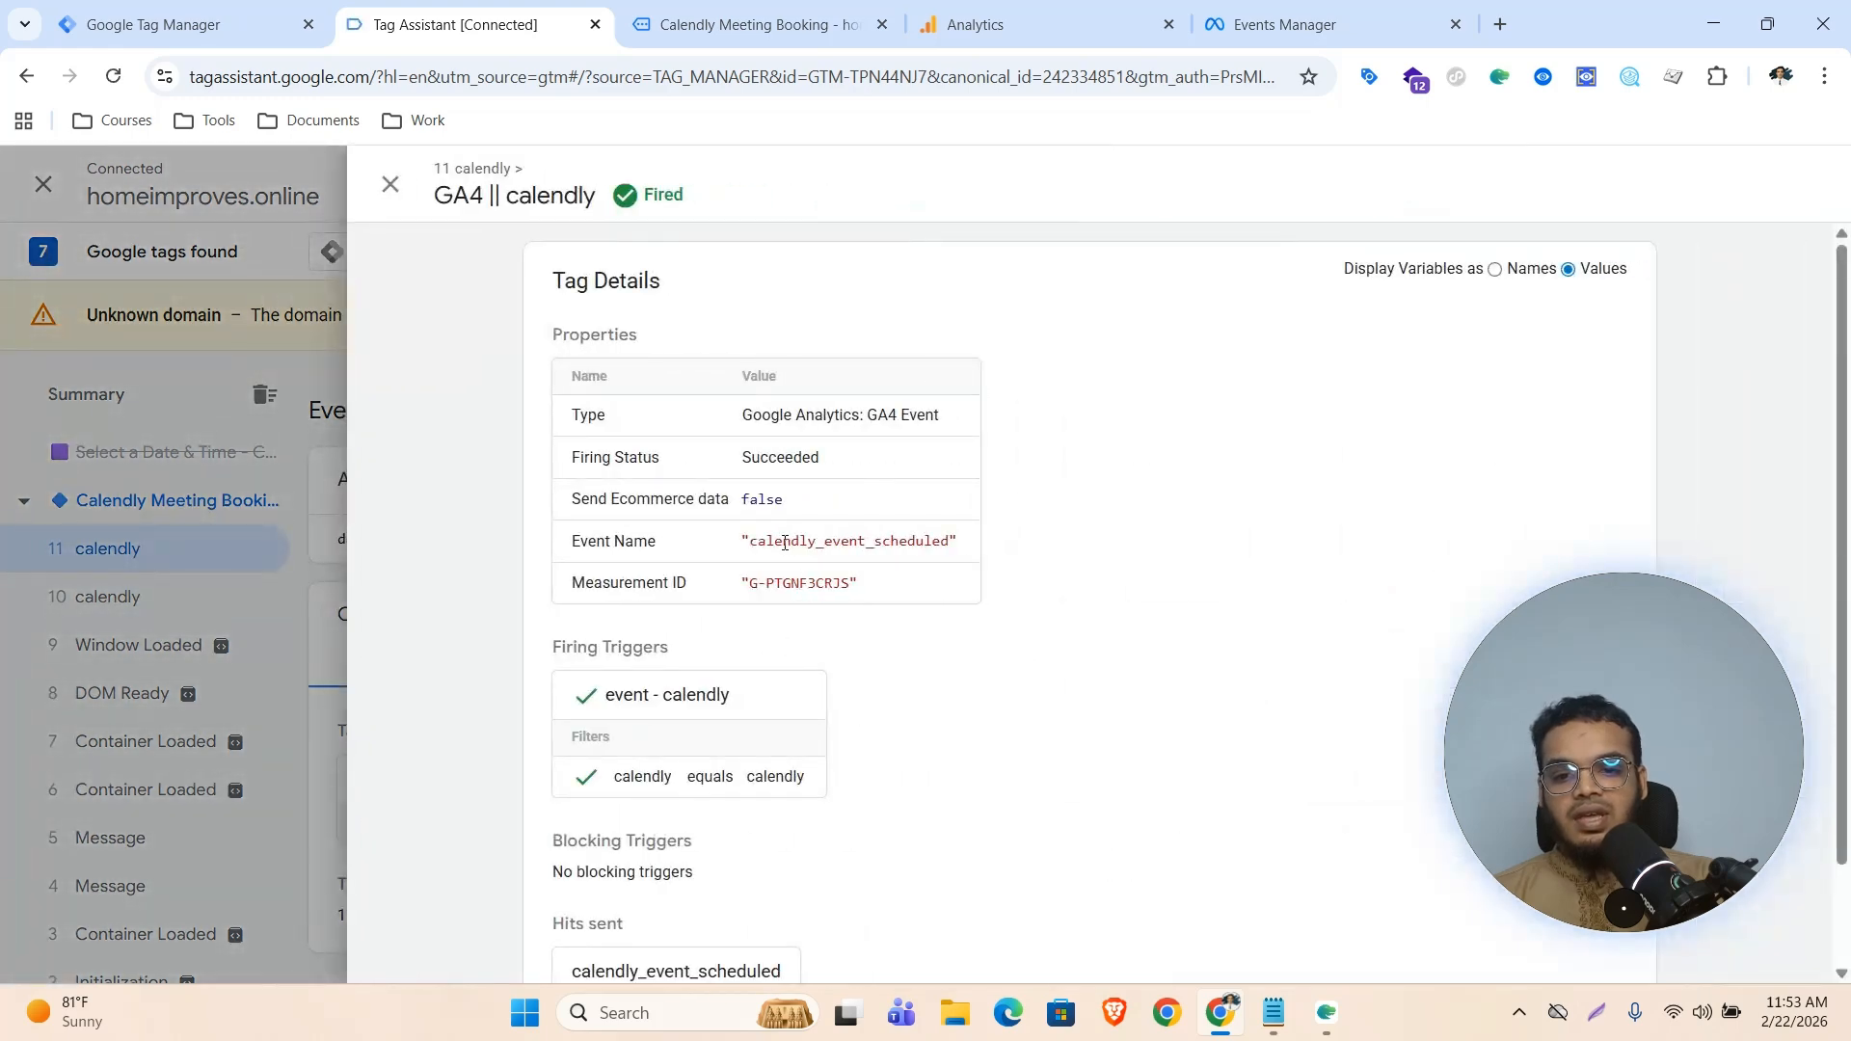